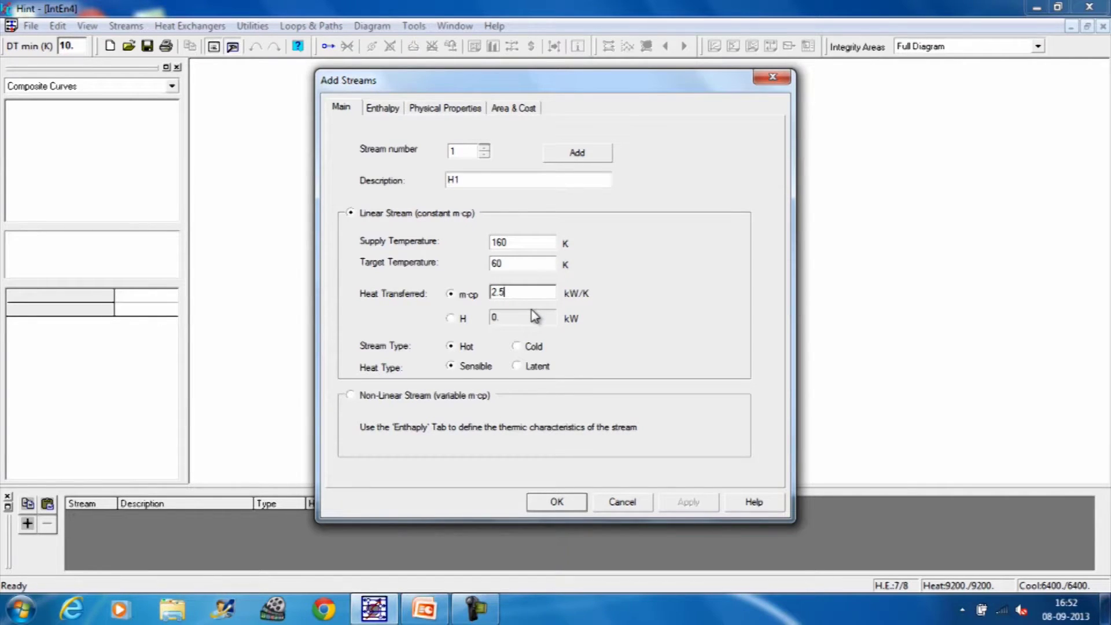
- Add a second stream described as H2 with supply temperature 140 K, target temperature 30 K and m·cp 1.5 kW/K
click(607, 153)
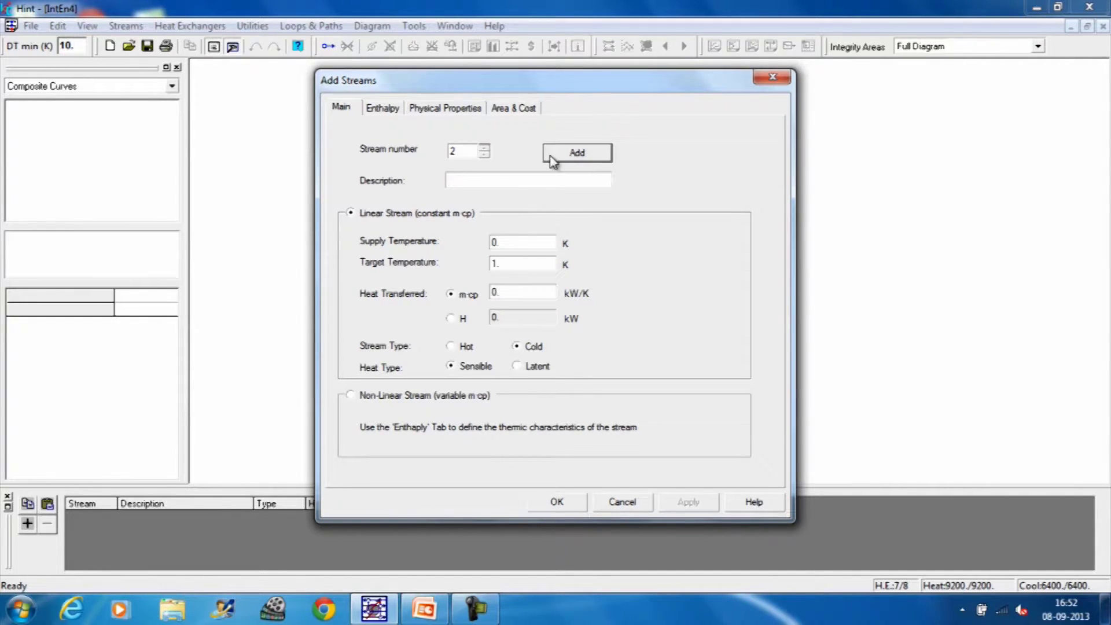
click(483, 181)
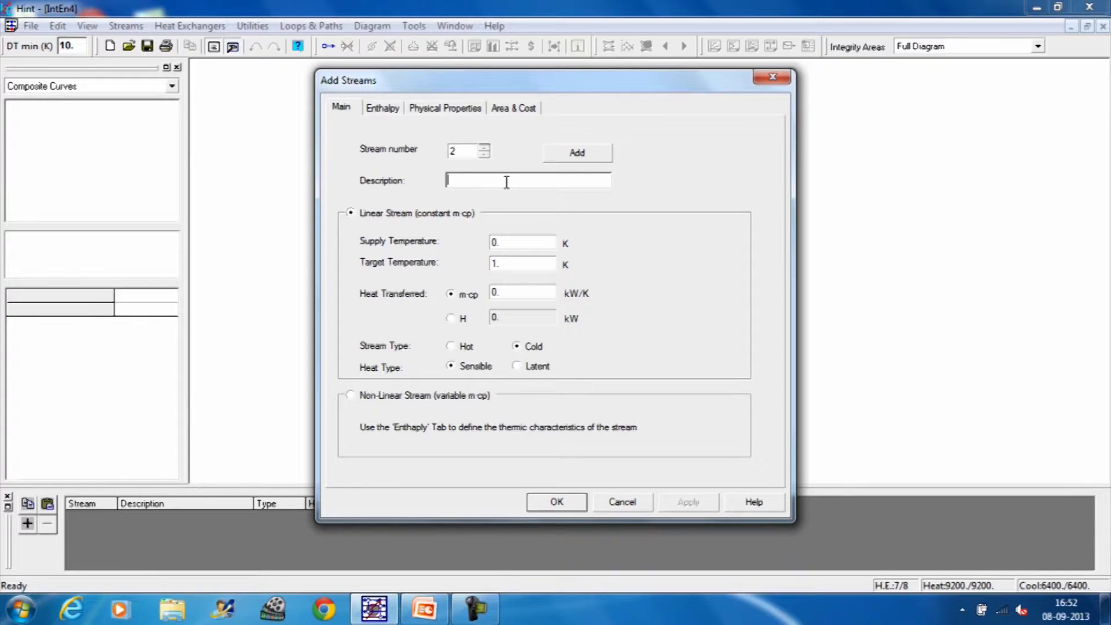
text(H2)
double_click(502, 242)
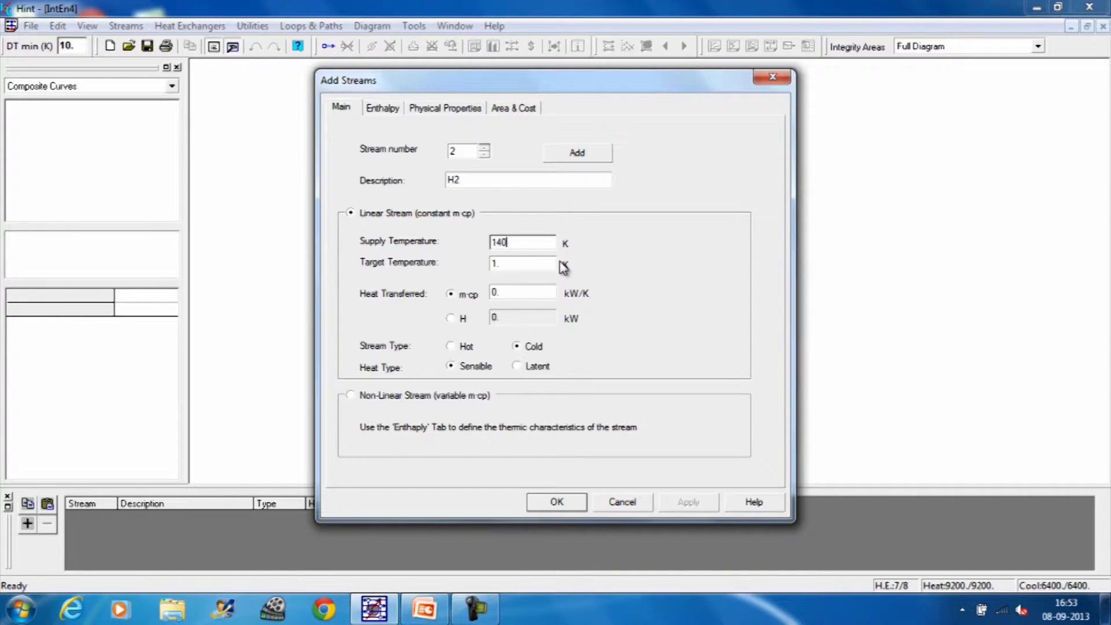
drag(505, 265, 477, 265)
text(30)
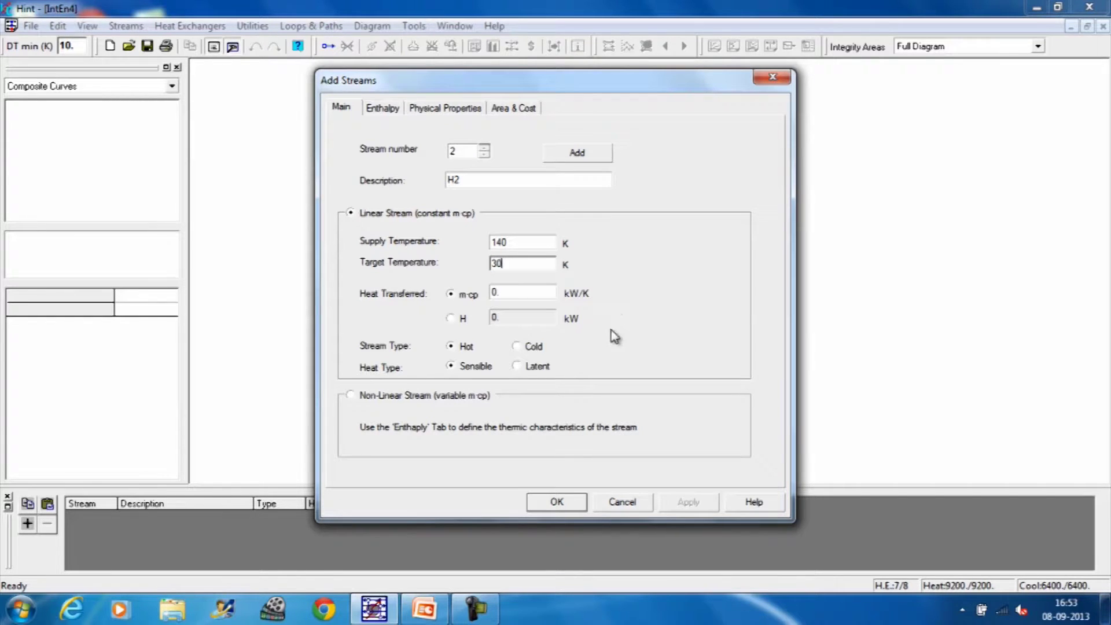
key(Tab)
- Add a third stream described as C1 with supply temperature 20 K, target temperature 125 K and m·cp 2 kW/K
click(585, 151)
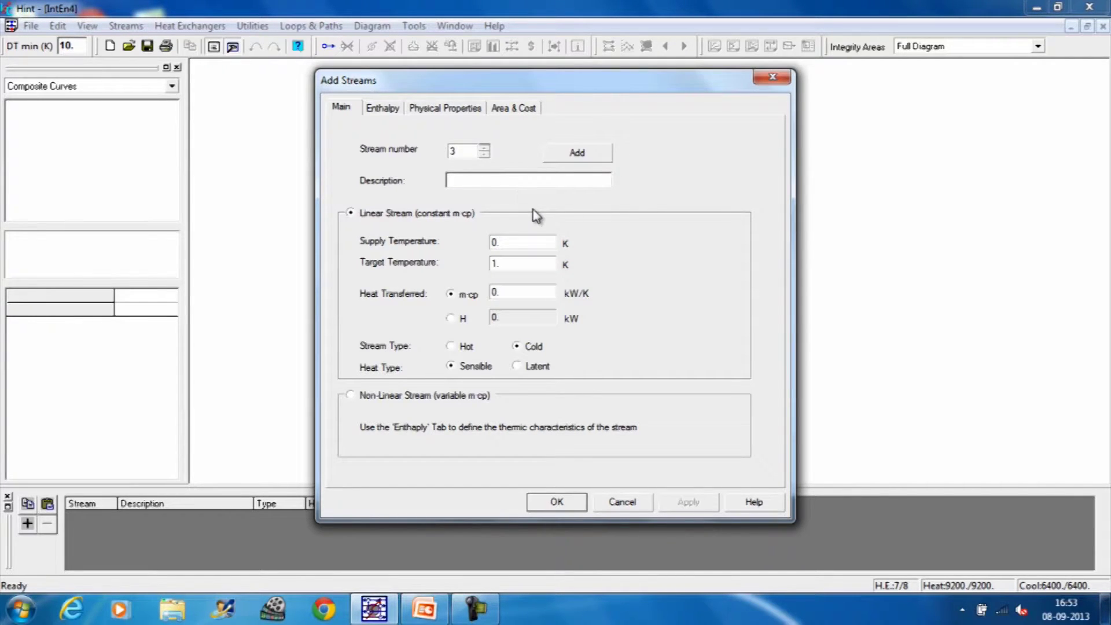
text(C1)
drag(517, 243, 473, 242)
click(519, 293)
drag(508, 264, 475, 263)
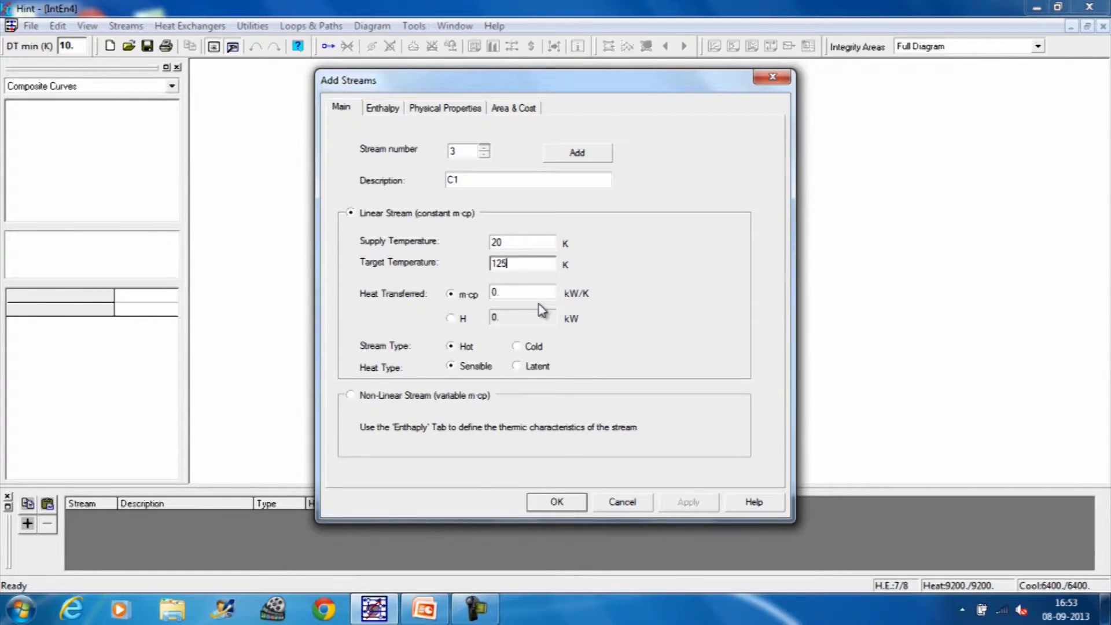
text(125)
key(Tab)
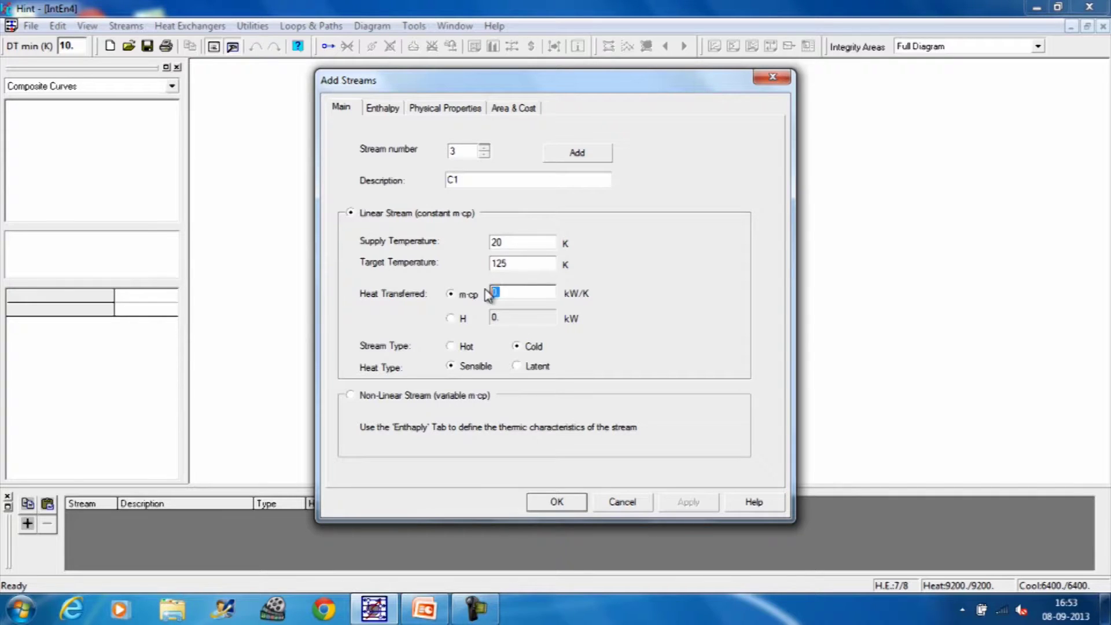
text(2)
- Add a fourth stream described as C2 with supply temperature 80 K, target temperature 130 K and m·cp 3.5 kW/K, and confirm the streams
click(579, 154)
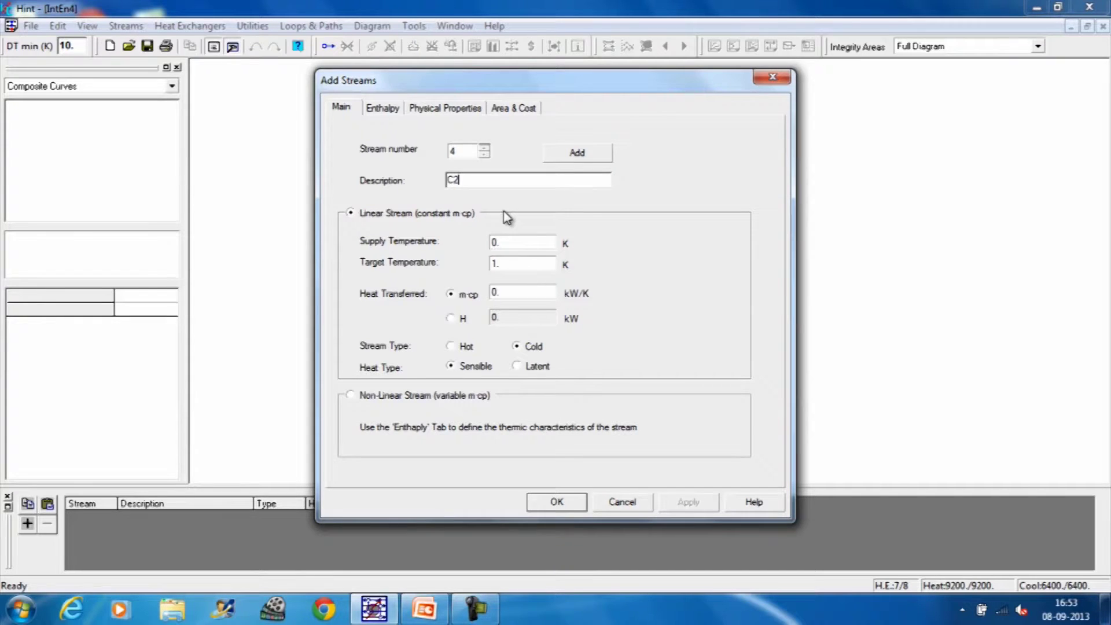
click(526, 243)
double_click(494, 242)
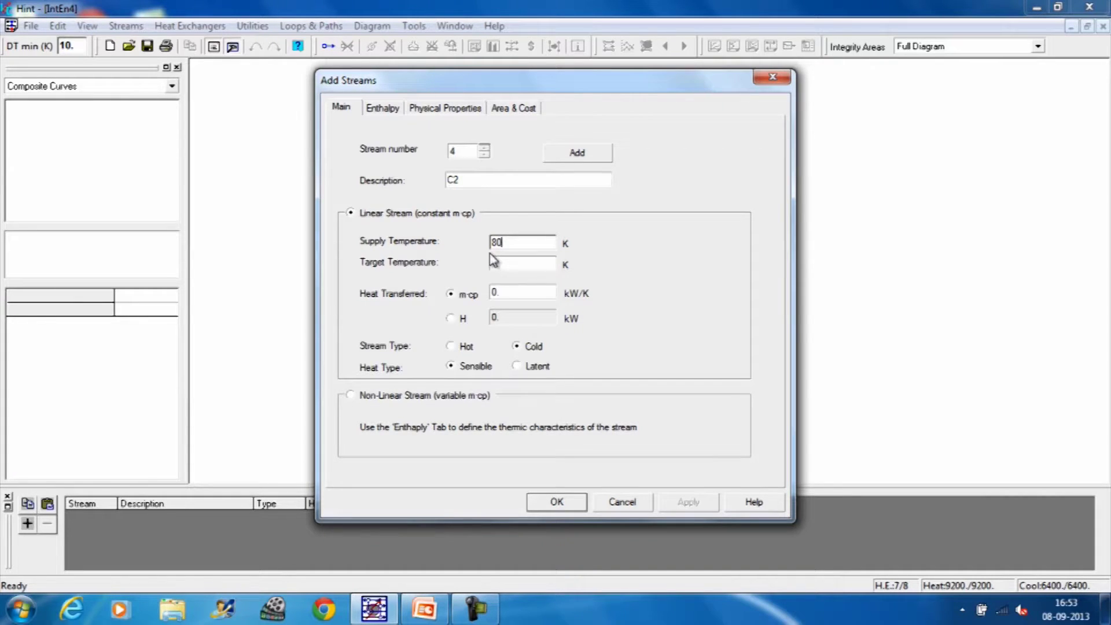
double_click(495, 265)
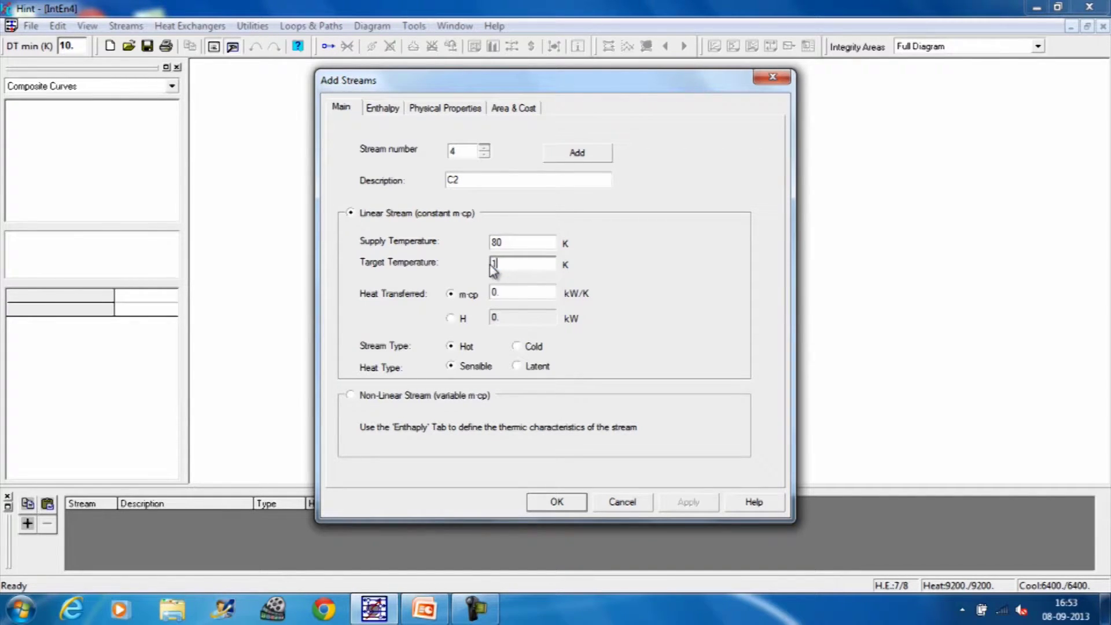
text(130)
double_click(496, 292)
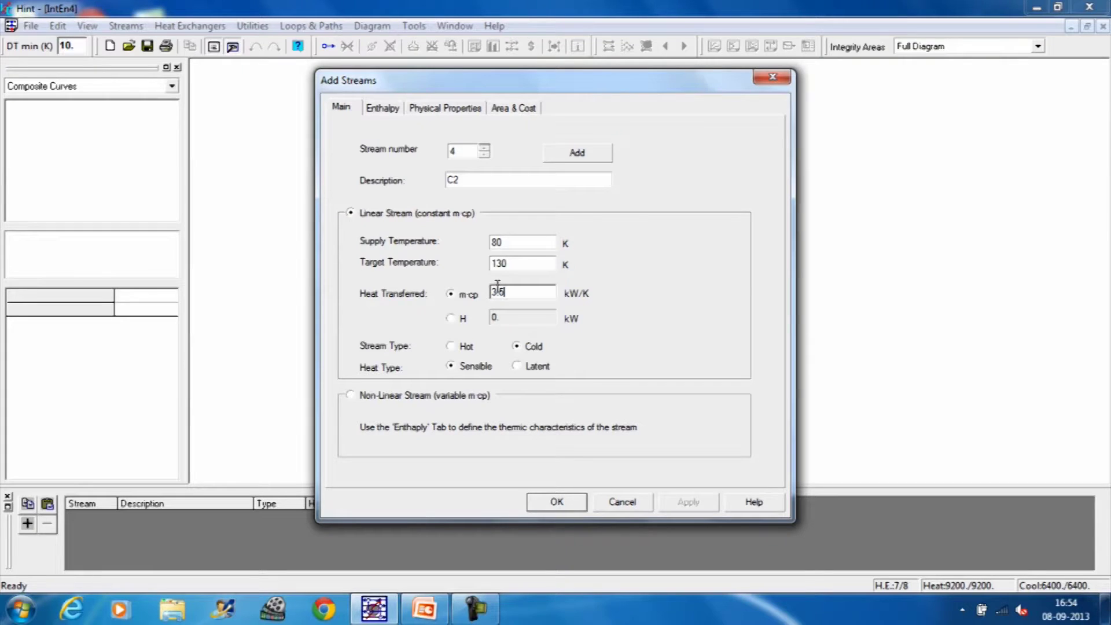
click(565, 505)
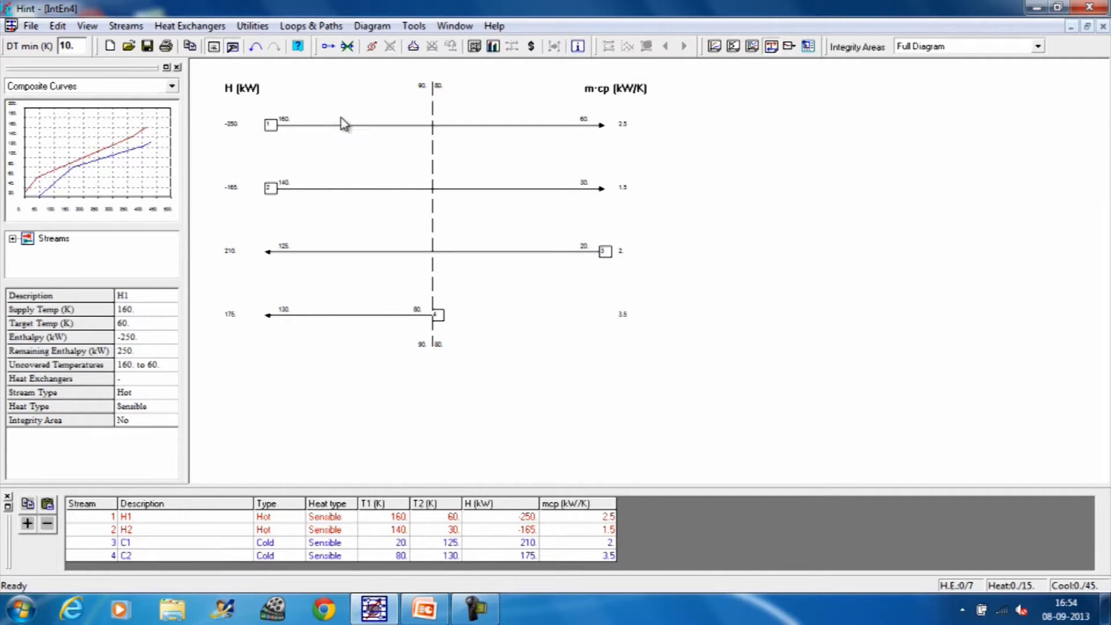
- Display the composite curves of the streams, followed by the grand composite curve
click(371, 26)
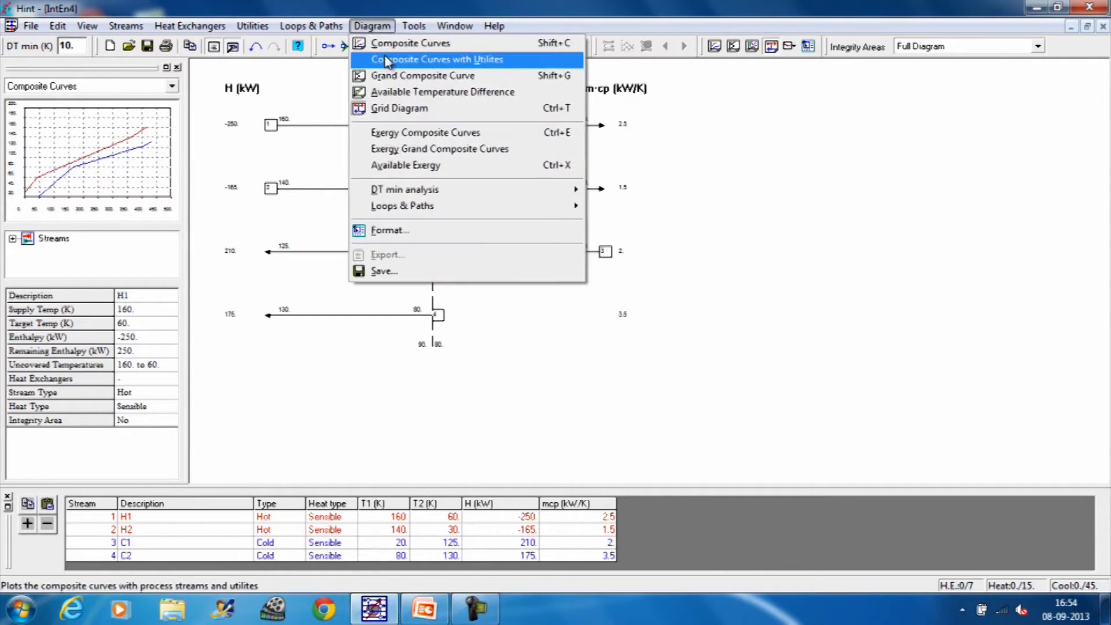
click(397, 43)
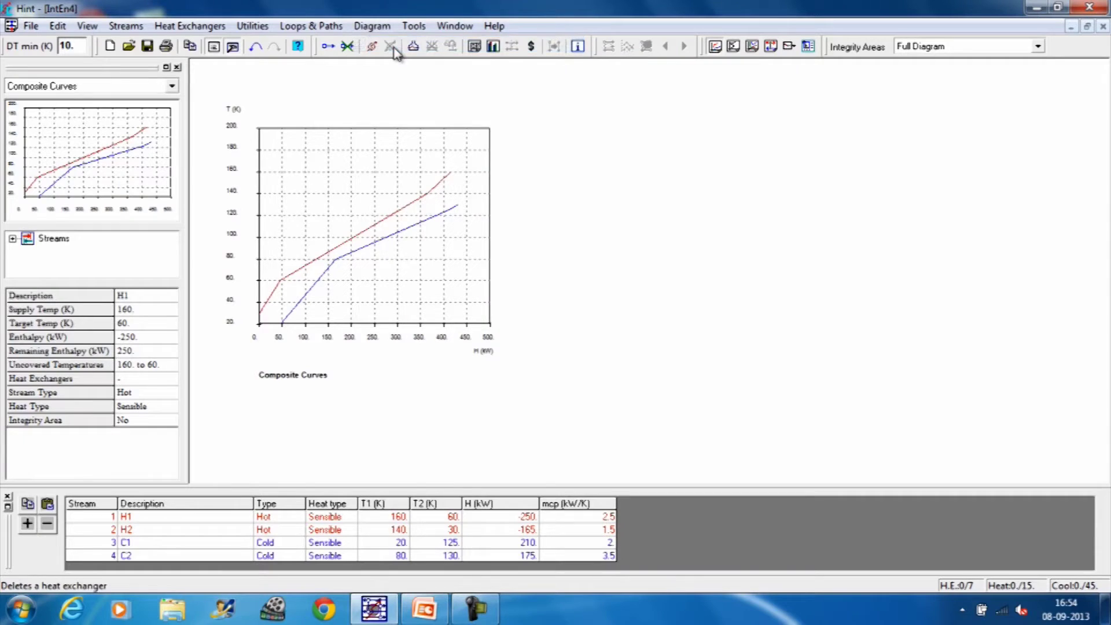
click(385, 28)
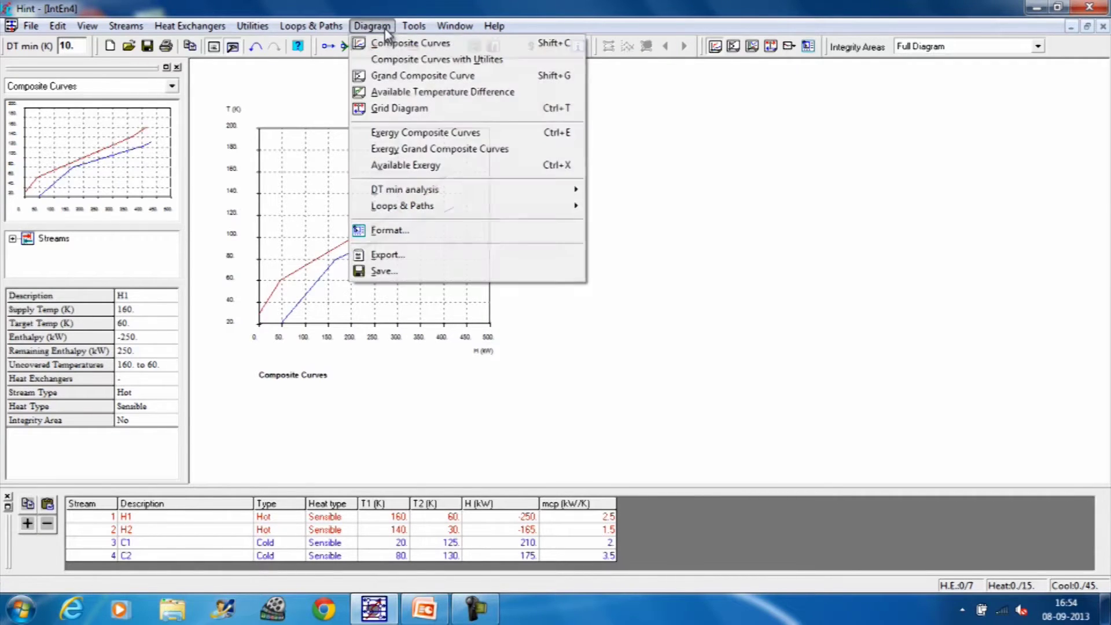
click(401, 75)
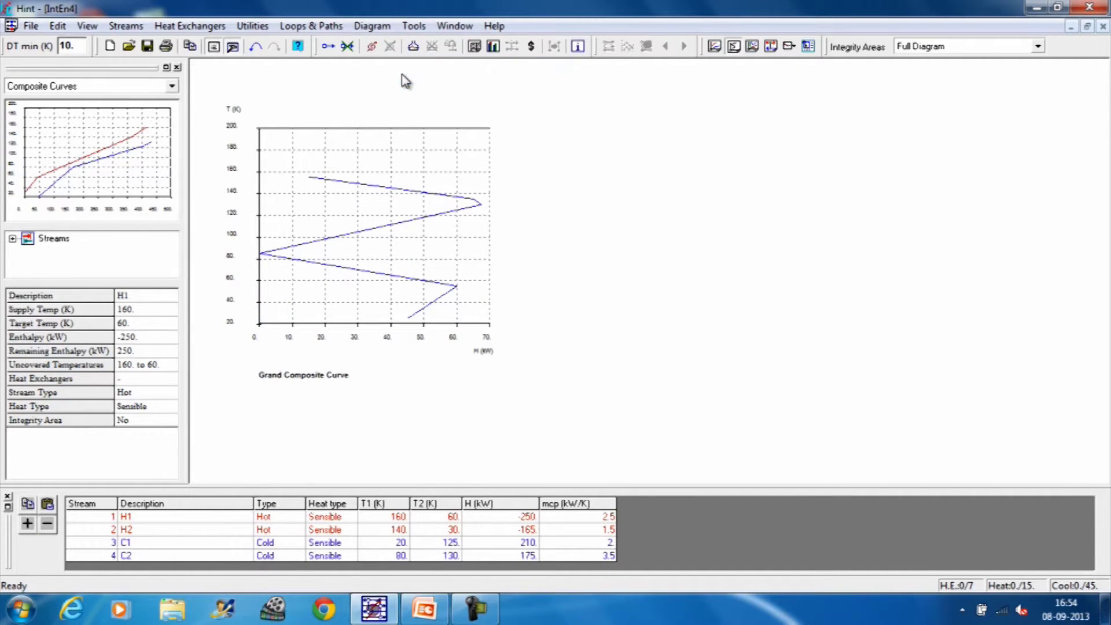
- Return to the grid diagram and examine the feasible matches table above and below the process pinch
click(380, 27)
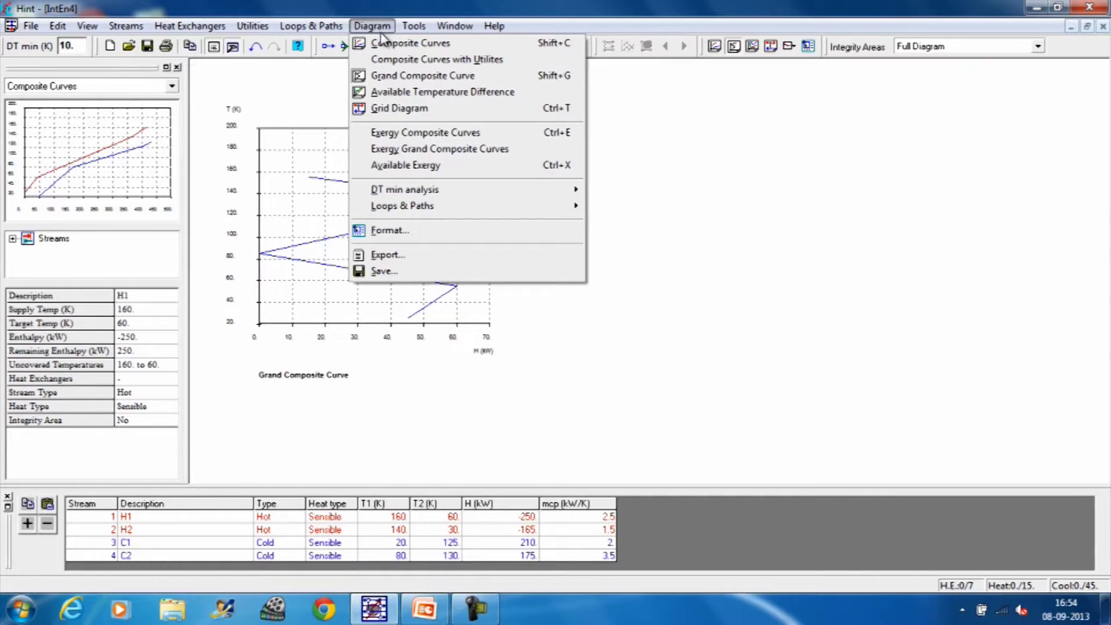
click(395, 110)
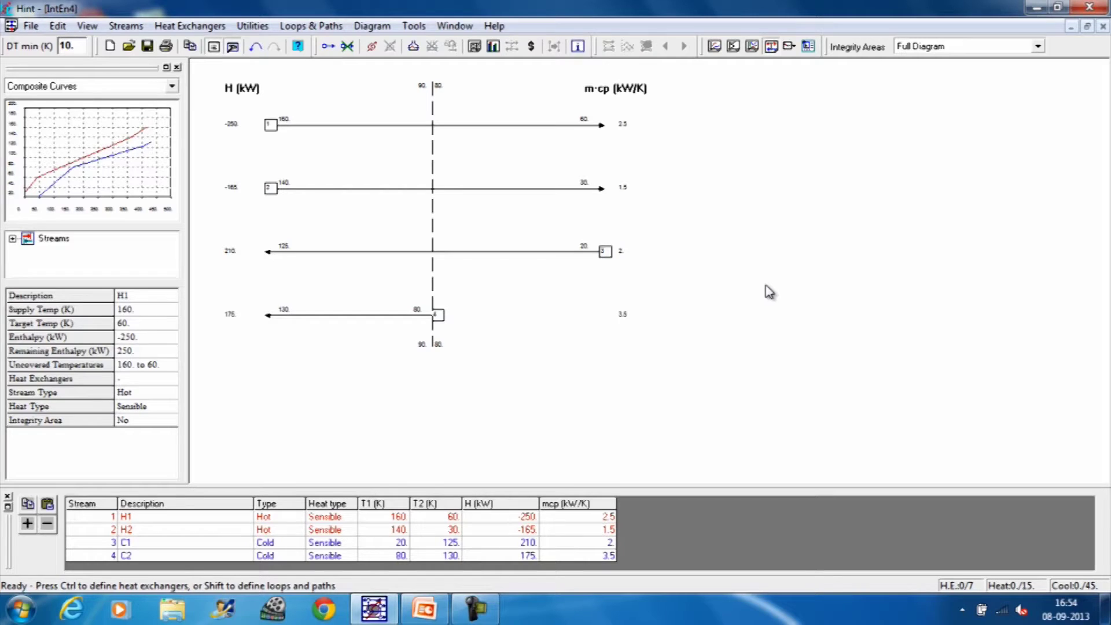
click(129, 28)
mouse_move(138, 116)
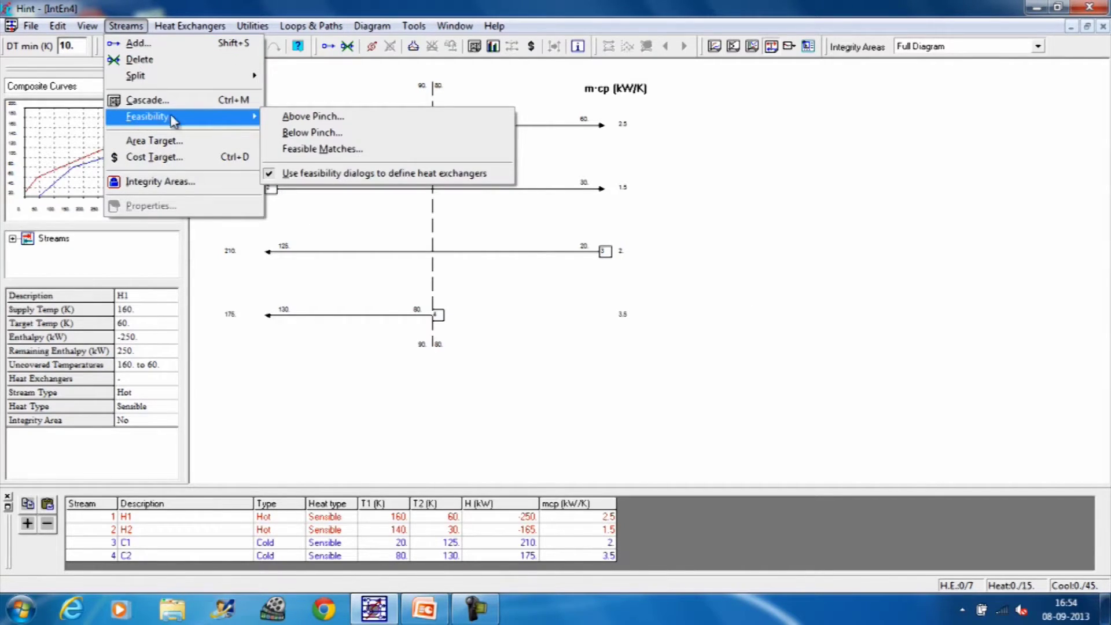
click(301, 154)
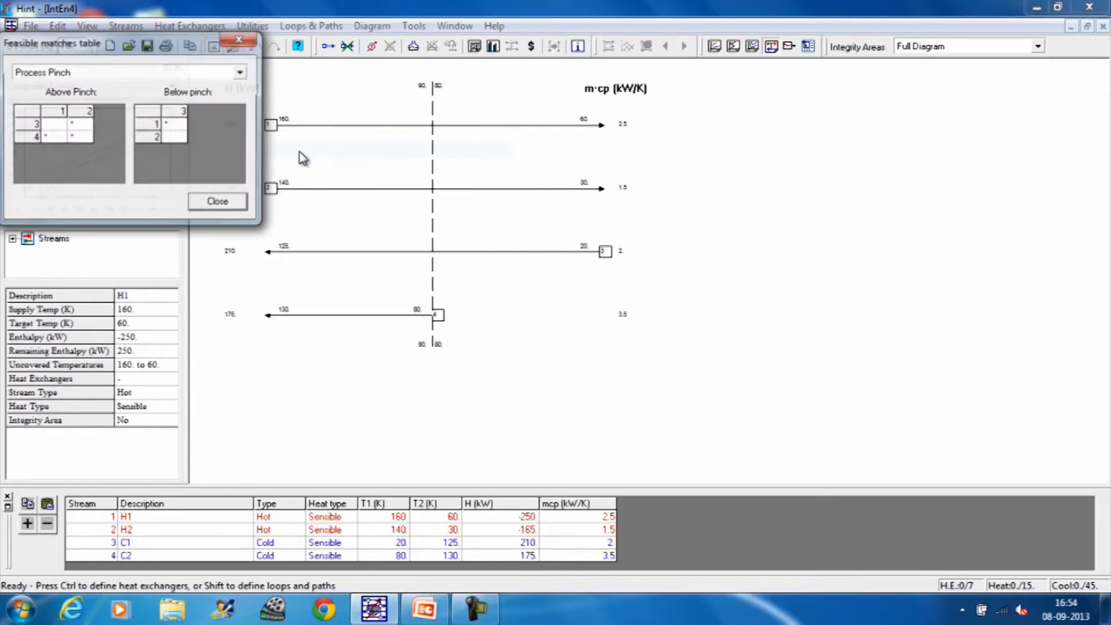
drag(188, 44, 935, 96)
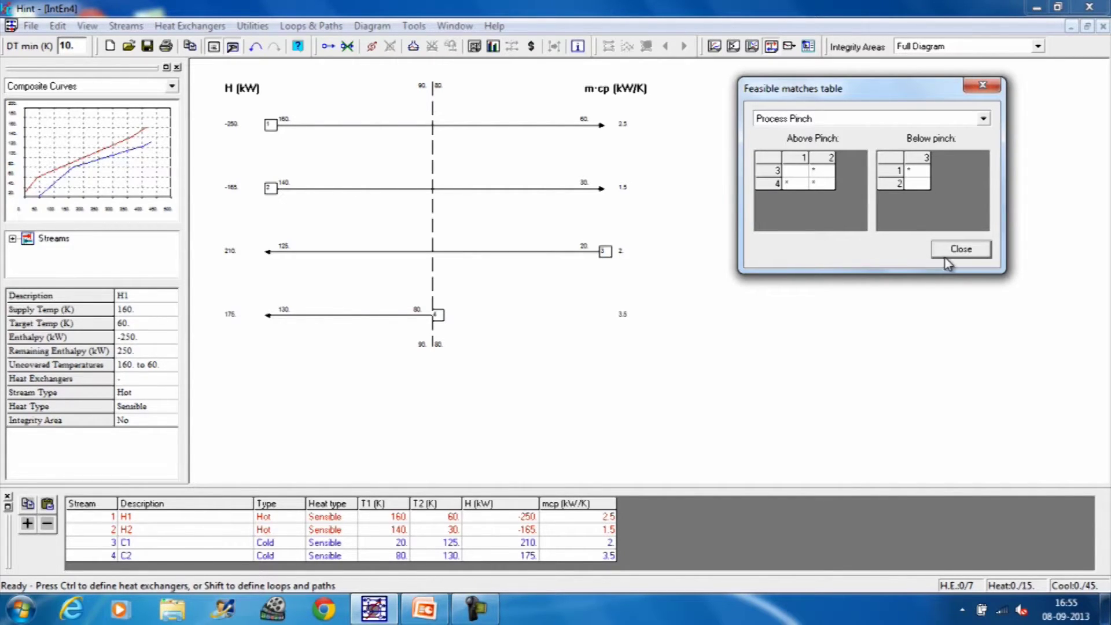
click(959, 251)
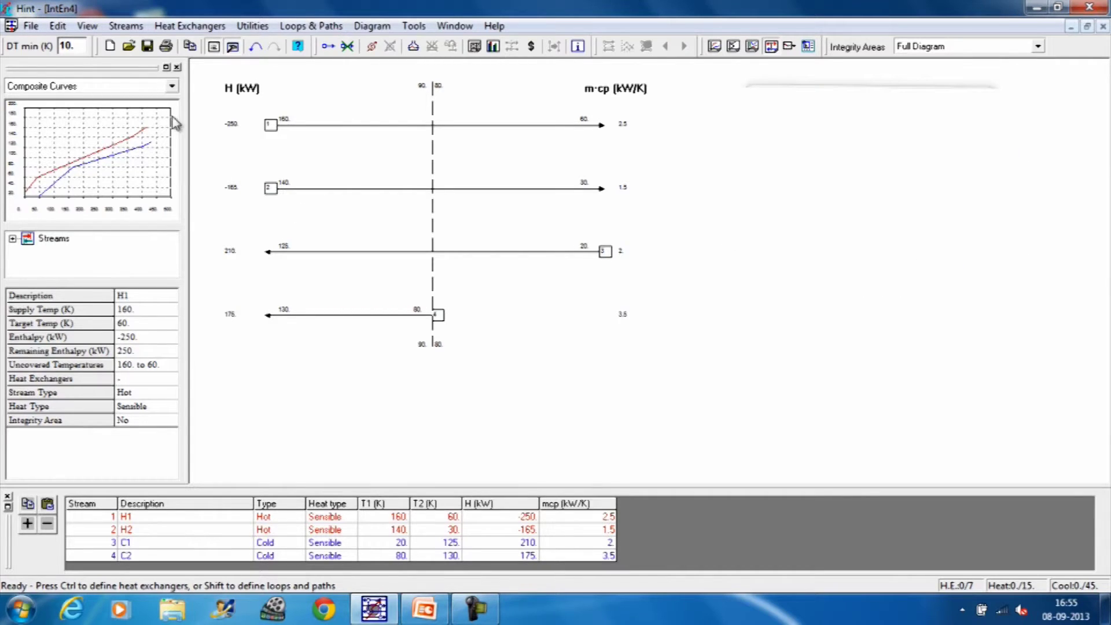
- Examine the feasibility criteria and the m·cp table of the hot and cold streams above the process pinch
click(126, 25)
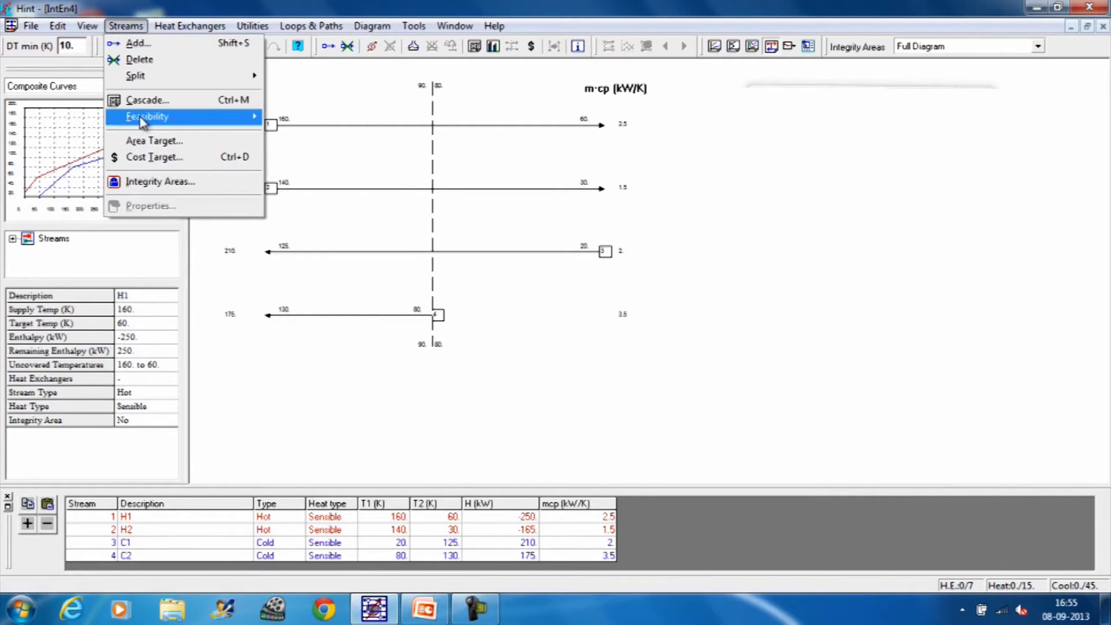
mouse_move(144, 116)
click(312, 118)
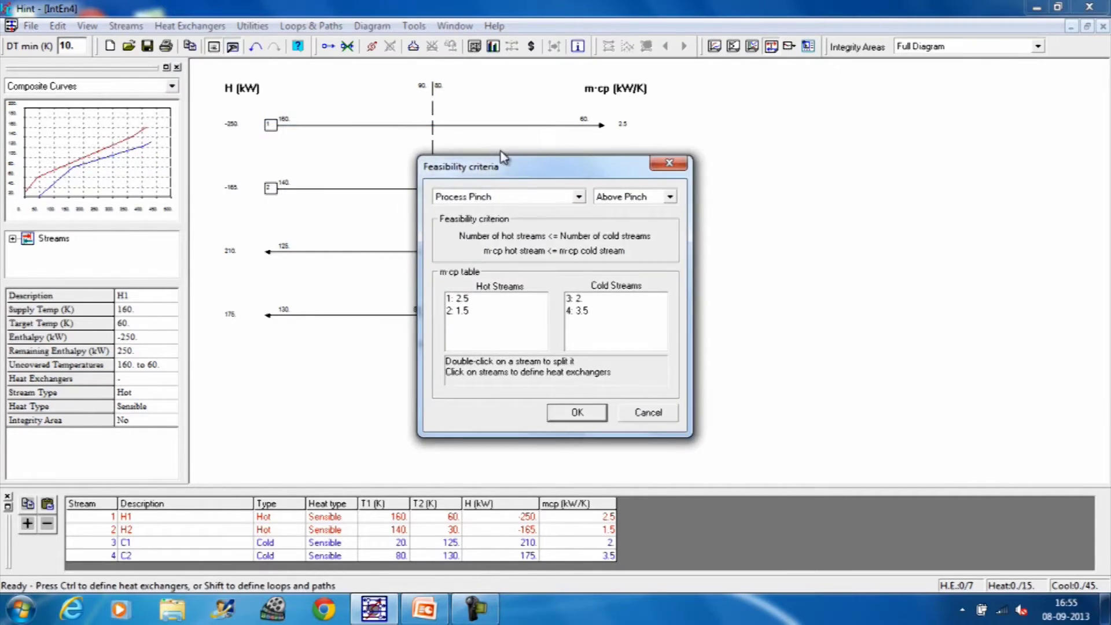
drag(542, 164, 894, 105)
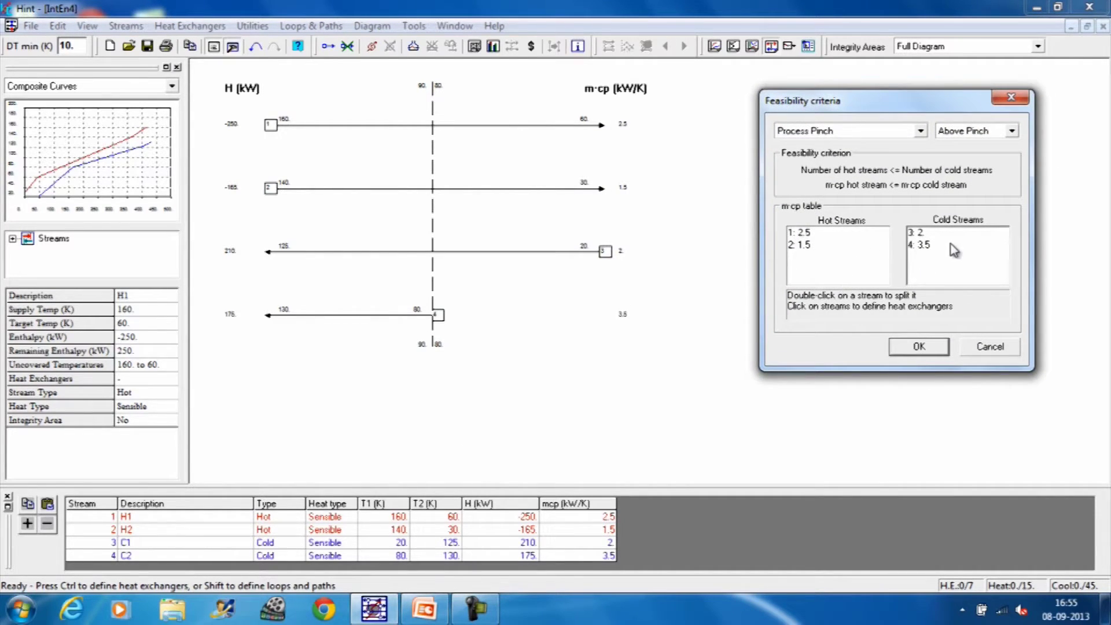
click(1004, 98)
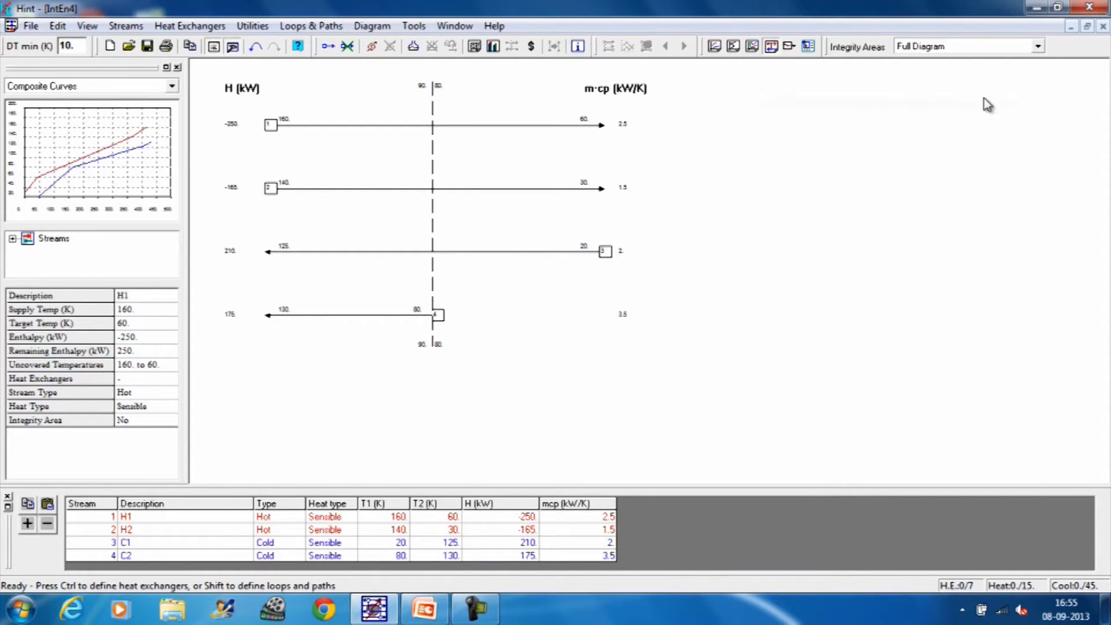
- Open the heat exchanger specifications and examine the choices for cold stream, hot stream and specifications type
click(190, 26)
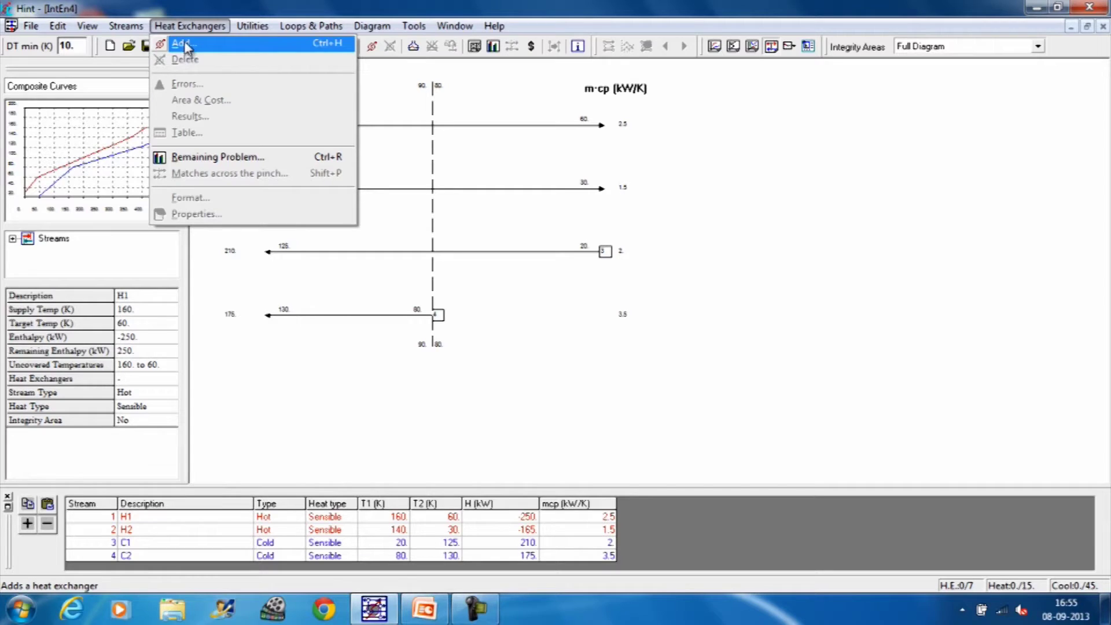
click(188, 44)
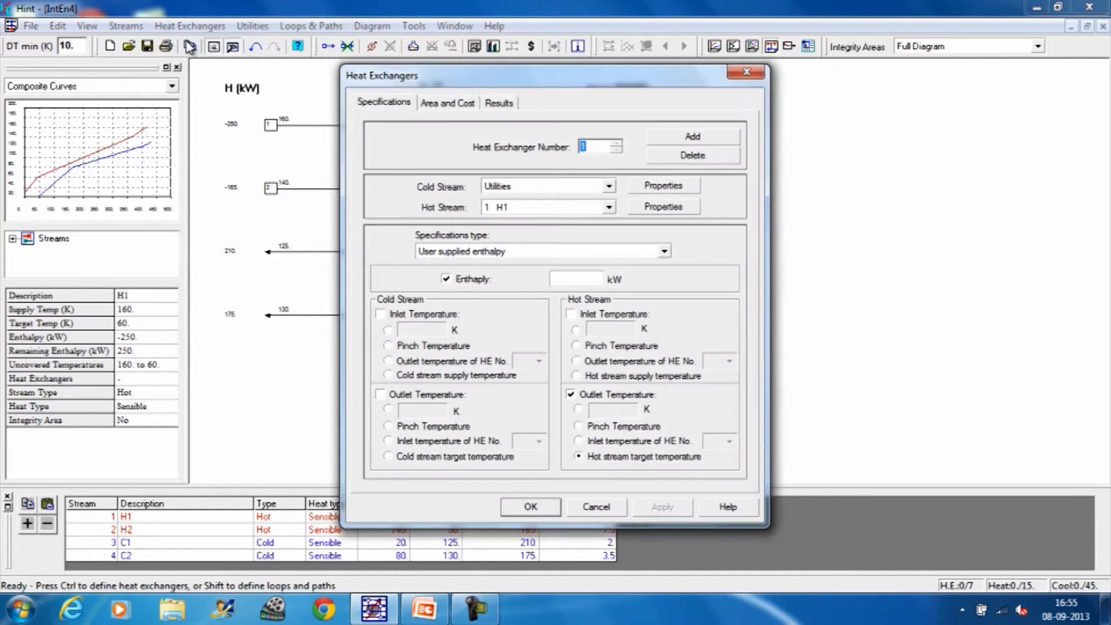
drag(570, 87, 857, 110)
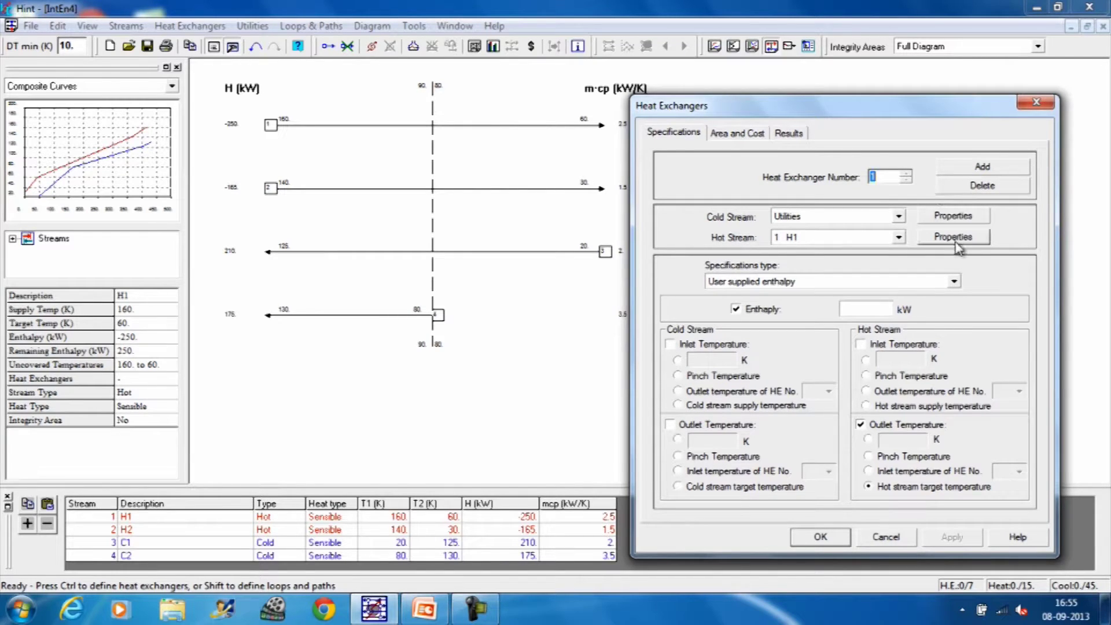
drag(868, 113, 864, 70)
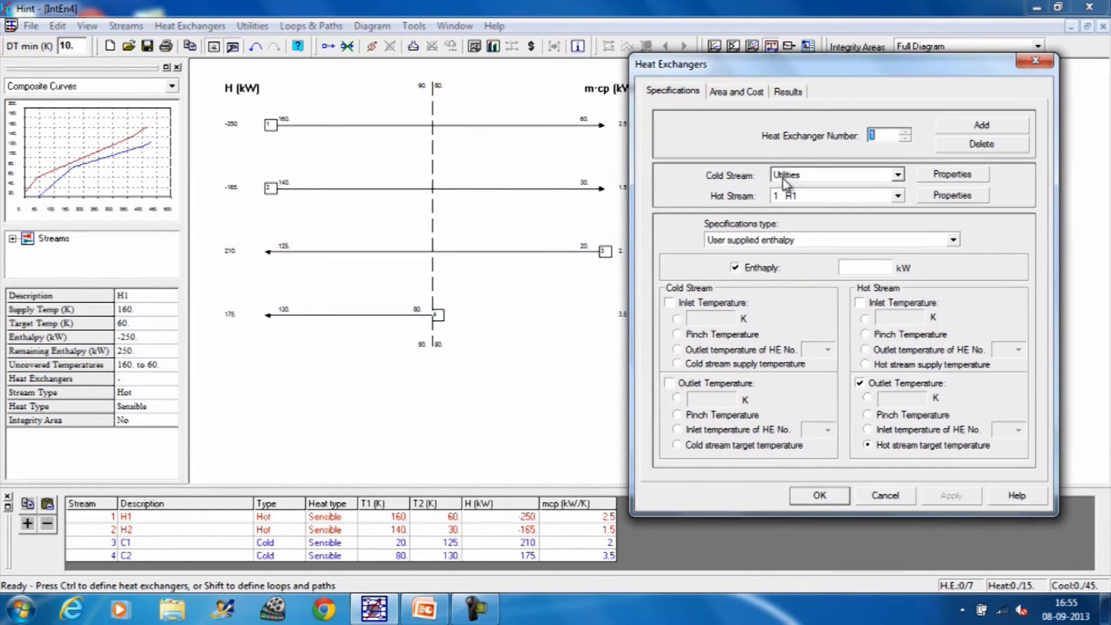
click(898, 175)
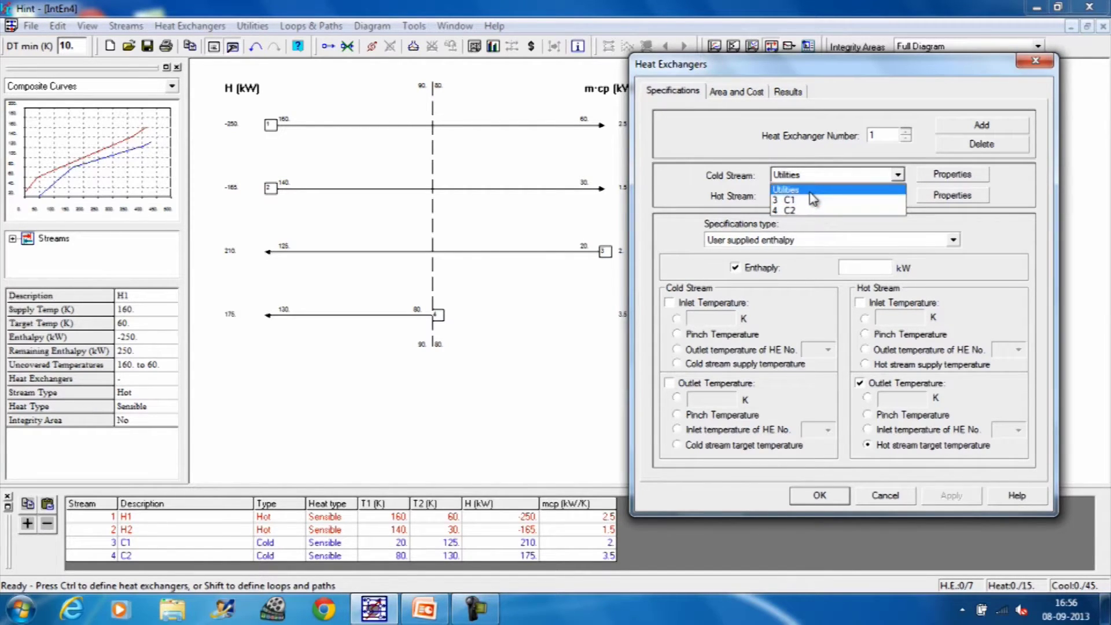
click(738, 194)
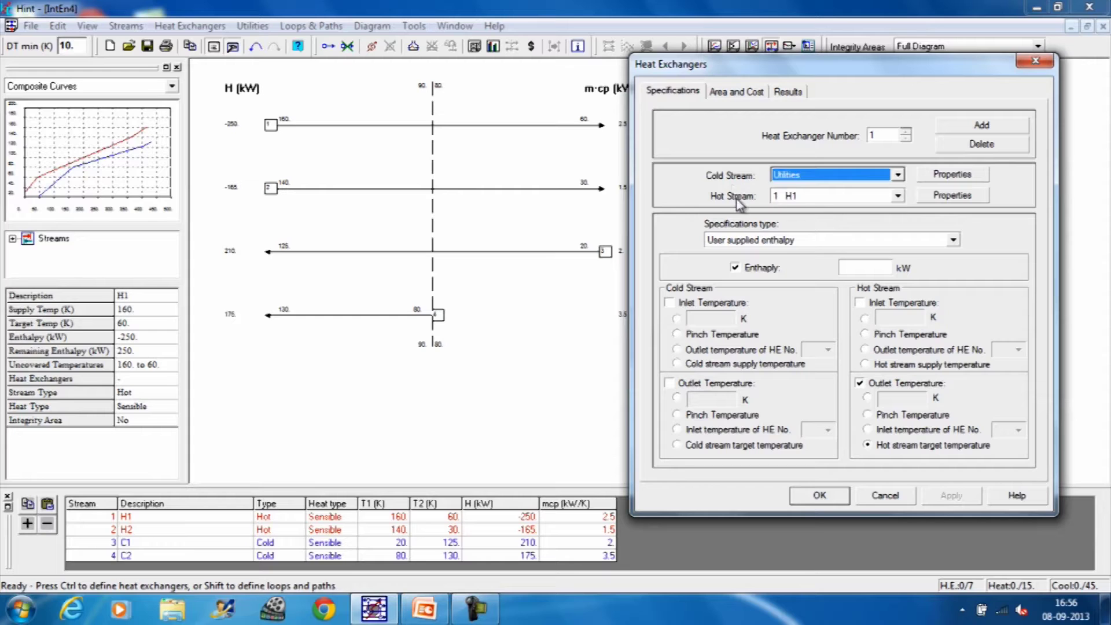
click(898, 197)
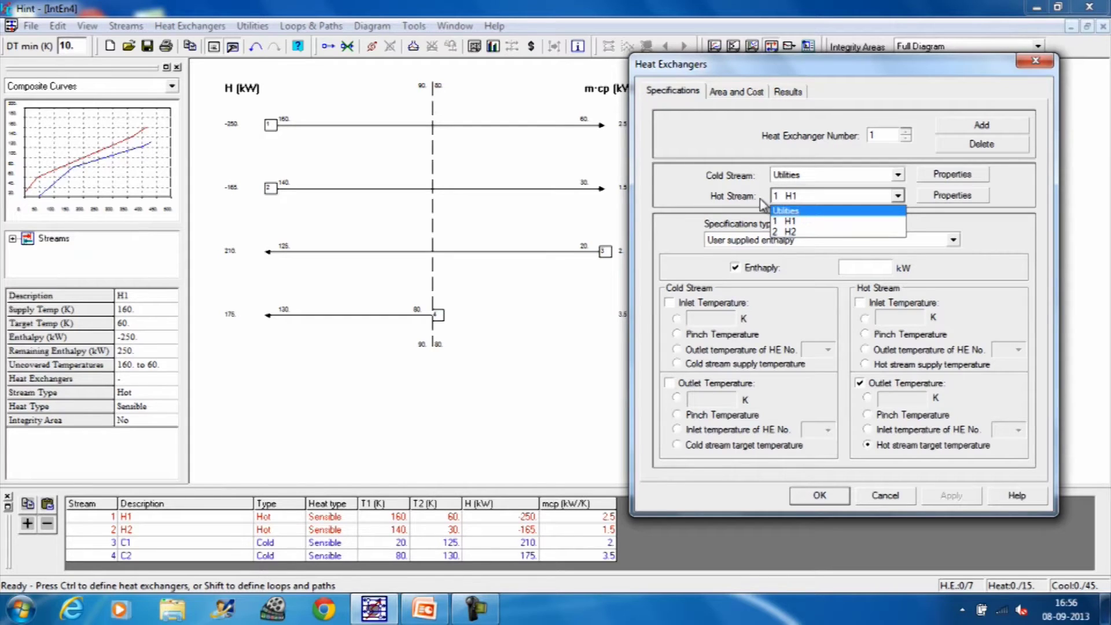
click(670, 187)
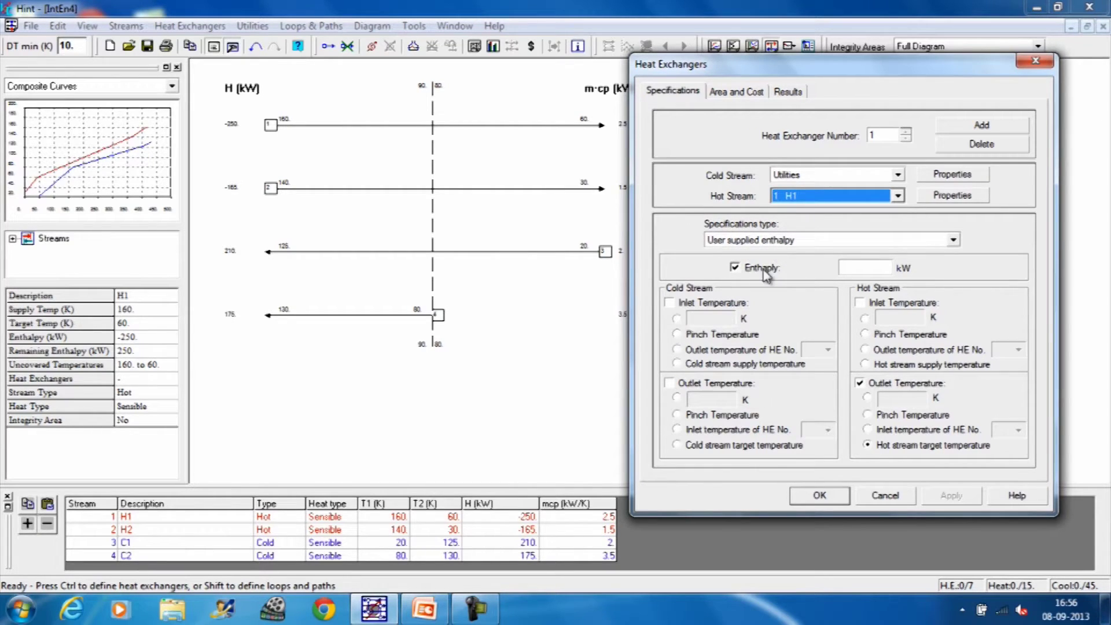
click(954, 240)
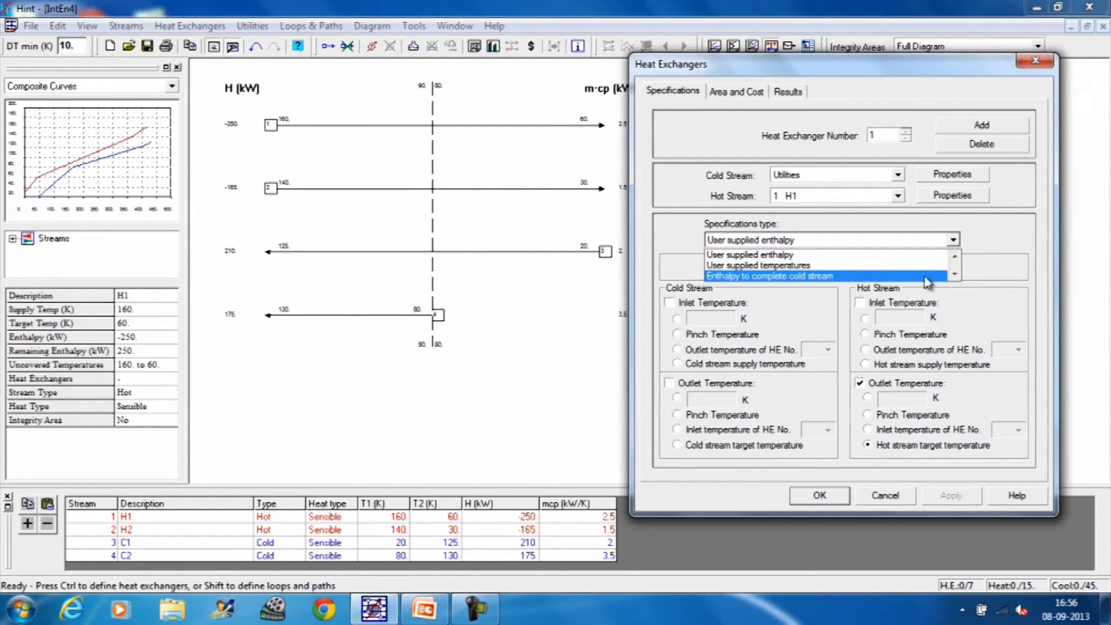
click(955, 277)
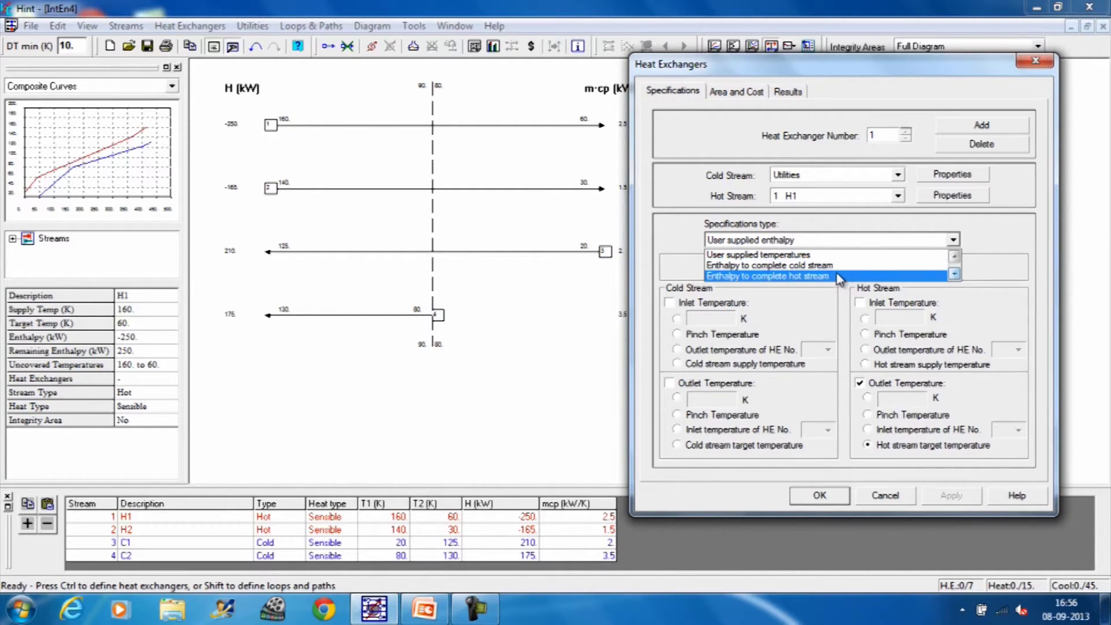
click(954, 259)
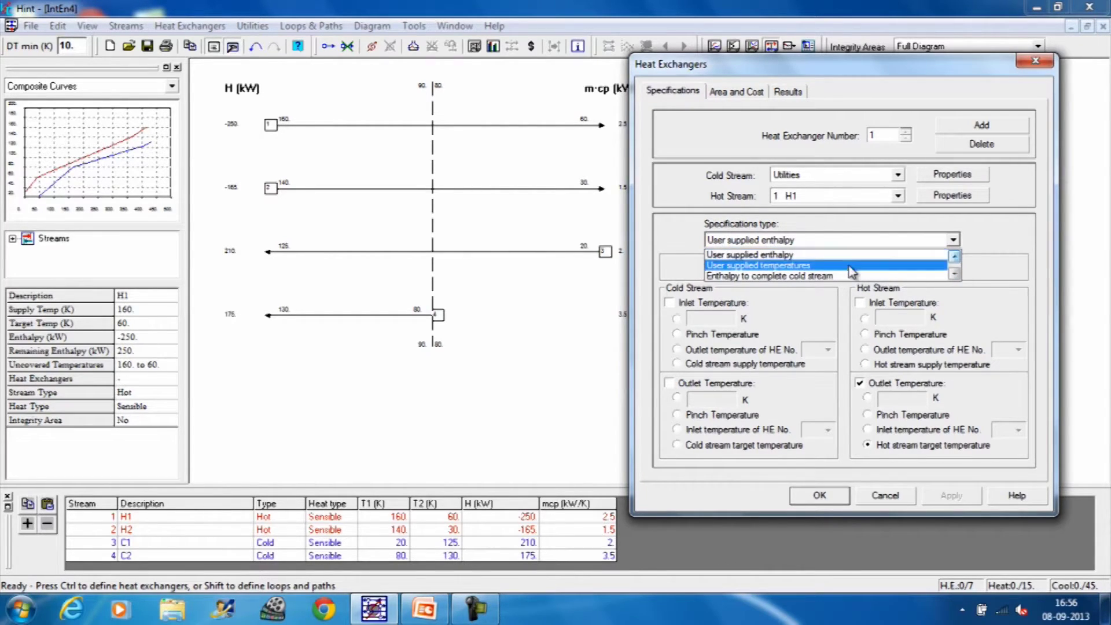
click(991, 234)
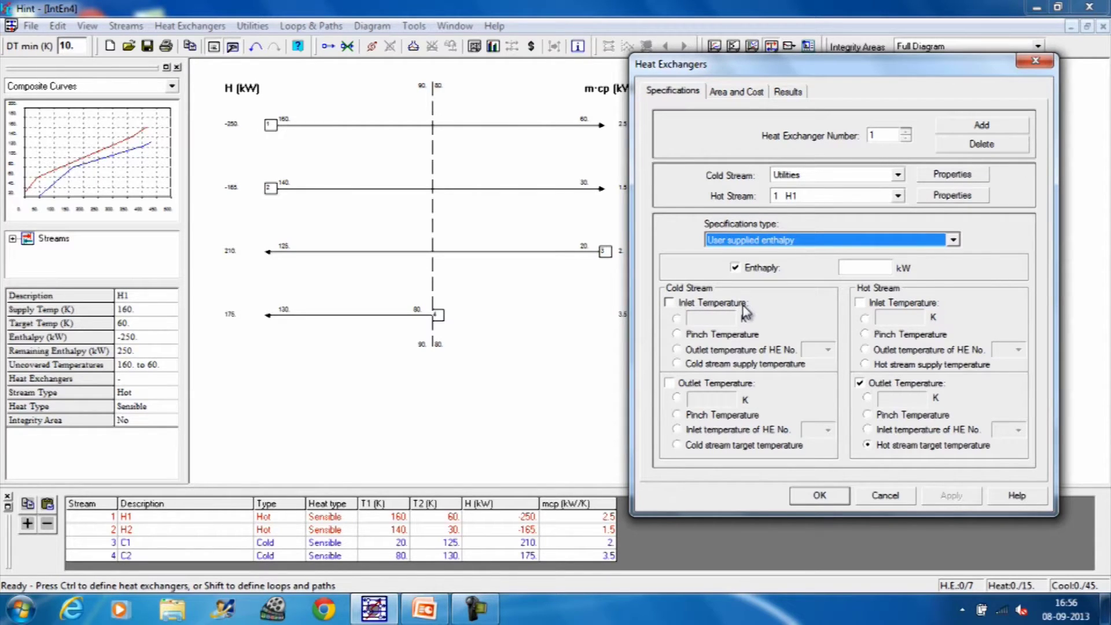
click(670, 302)
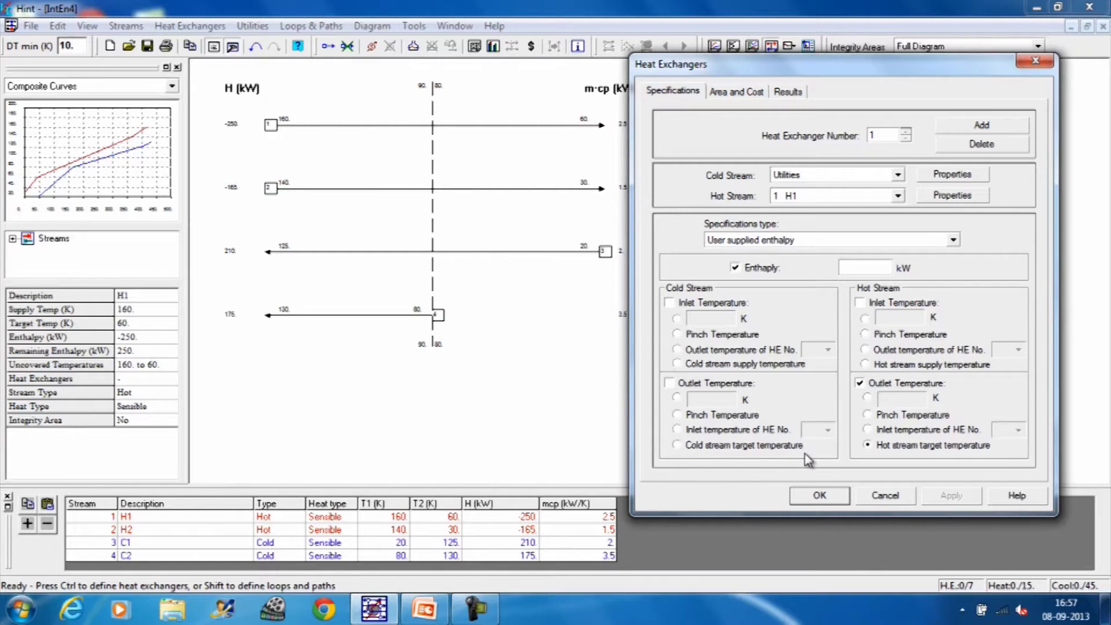
click(860, 303)
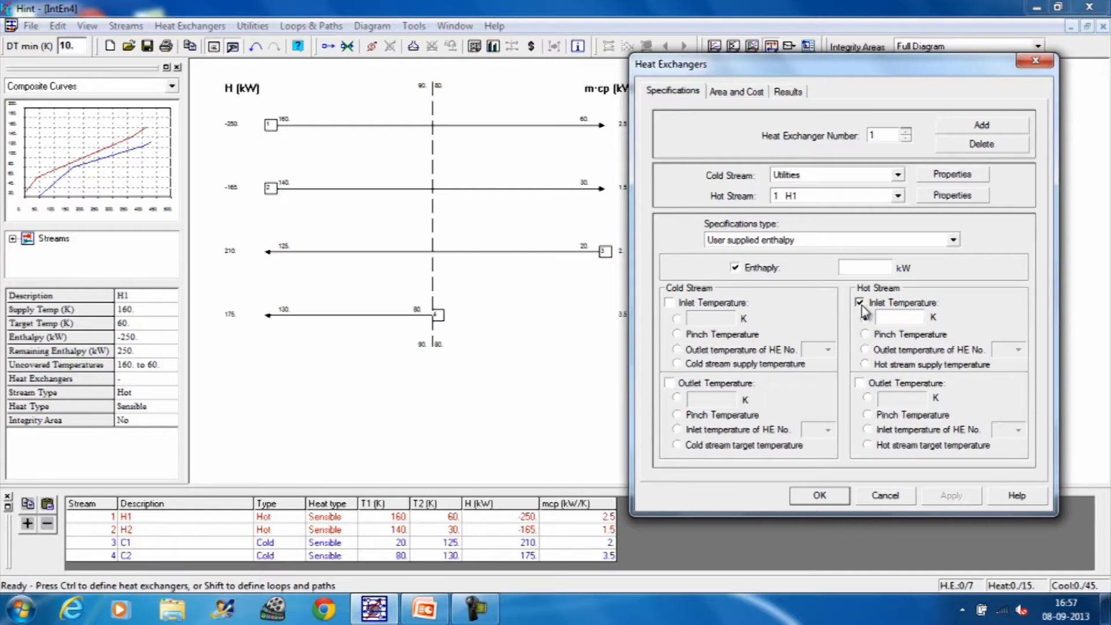
click(866, 335)
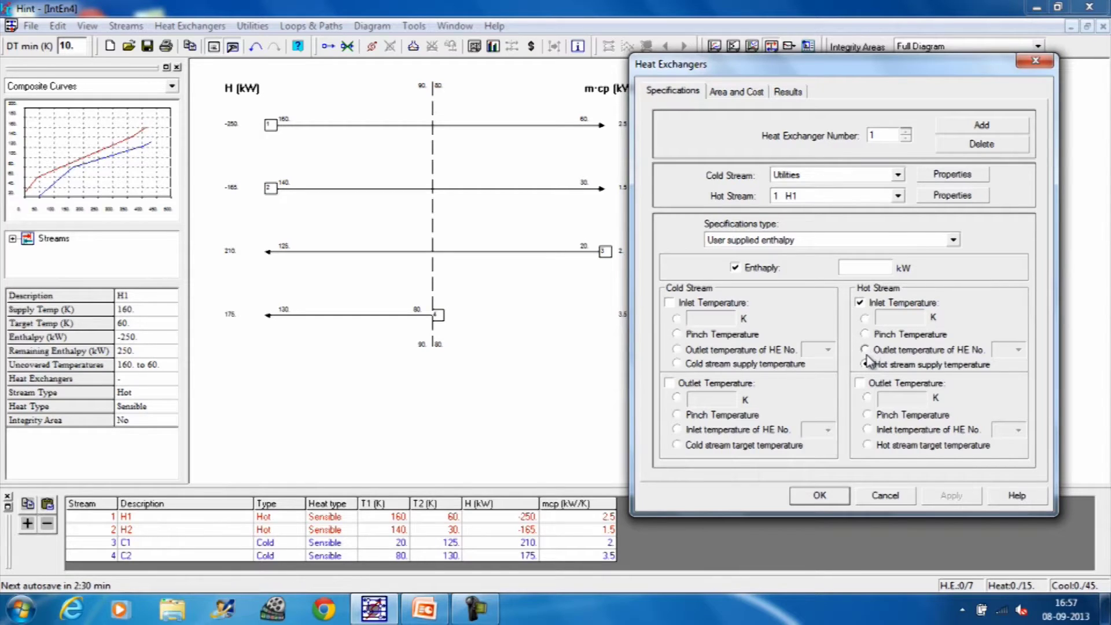
click(866, 364)
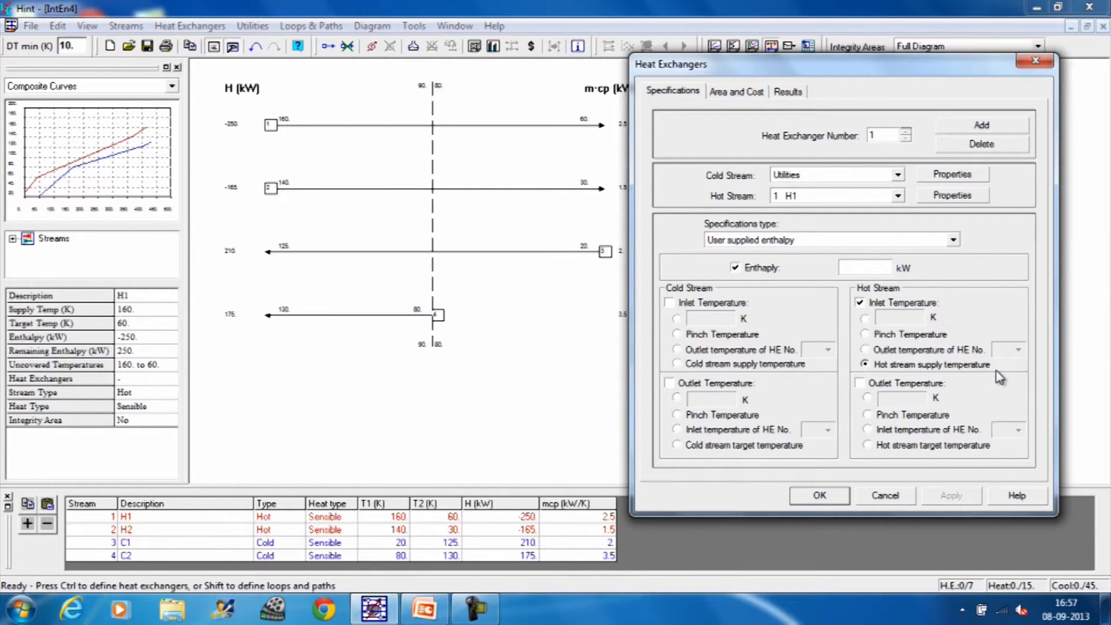
click(860, 383)
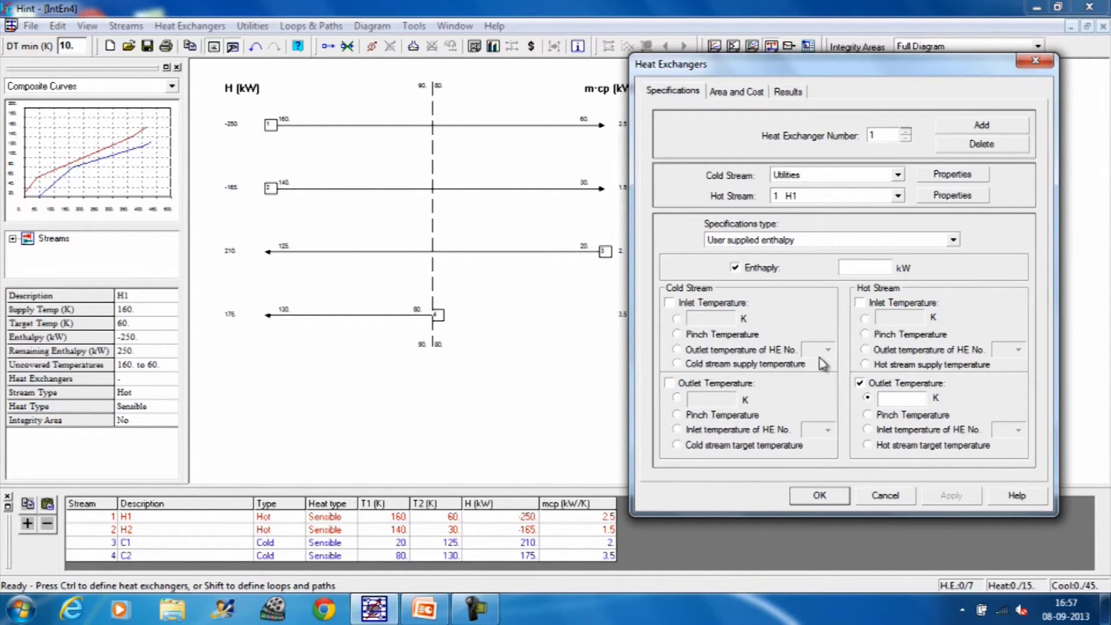
click(1036, 60)
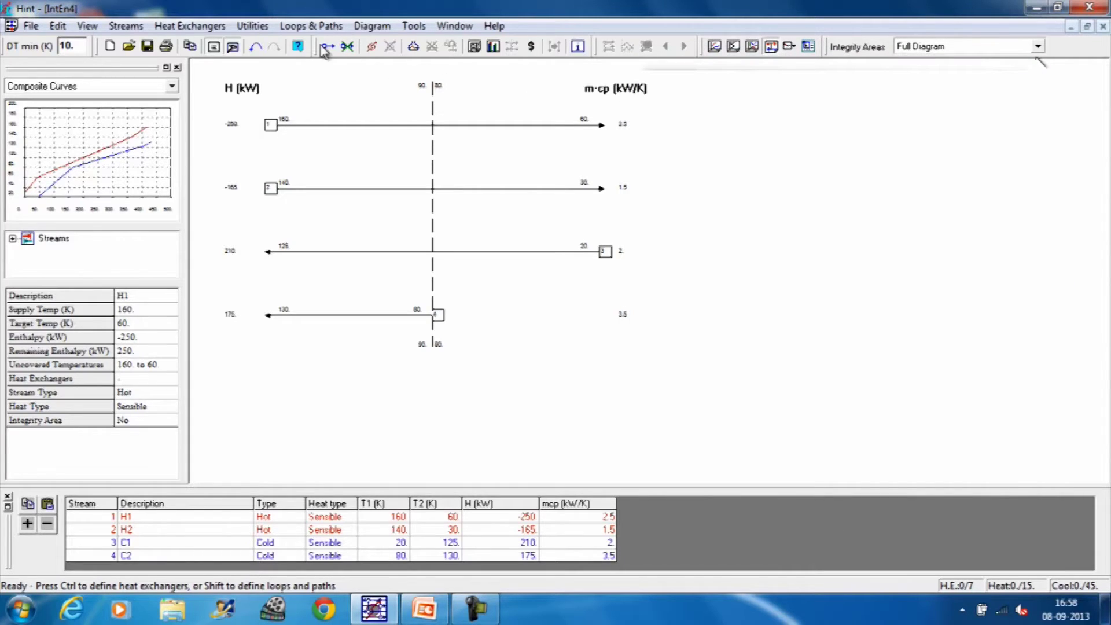
- Define a heat exchanger above the process pinch by matching hot stream 1 with cold stream 4 in the feasibility criteria
click(133, 27)
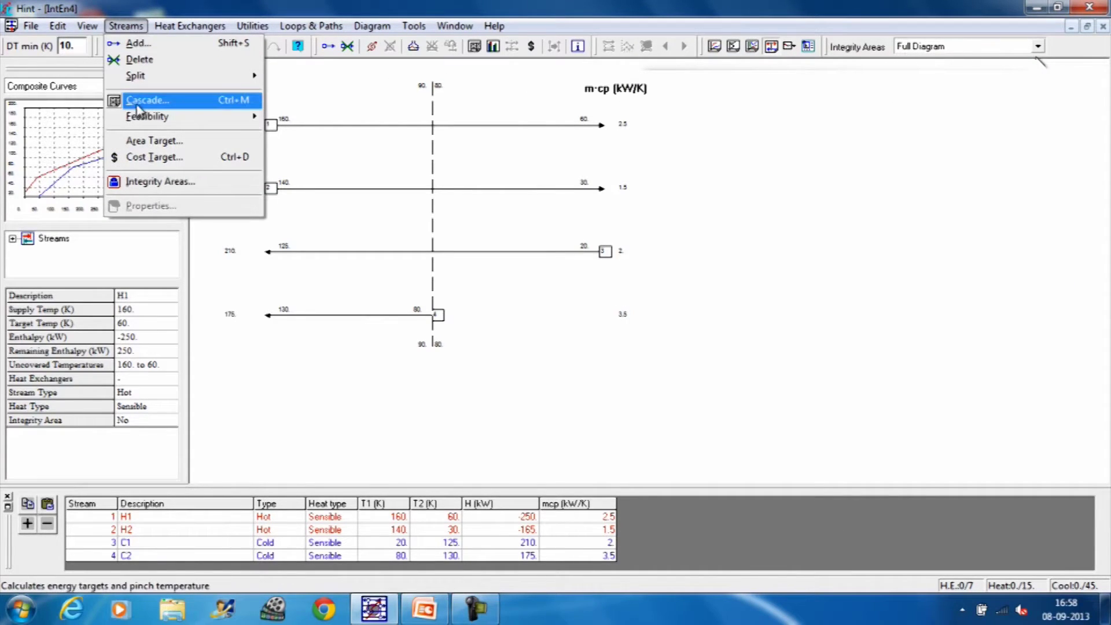
mouse_move(156, 122)
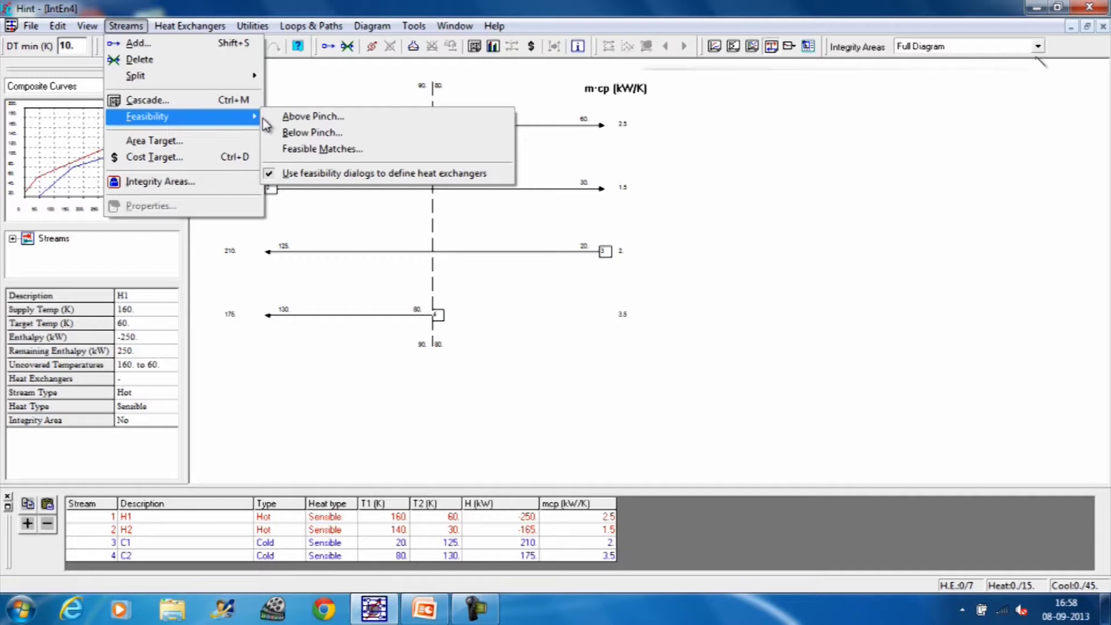
click(301, 117)
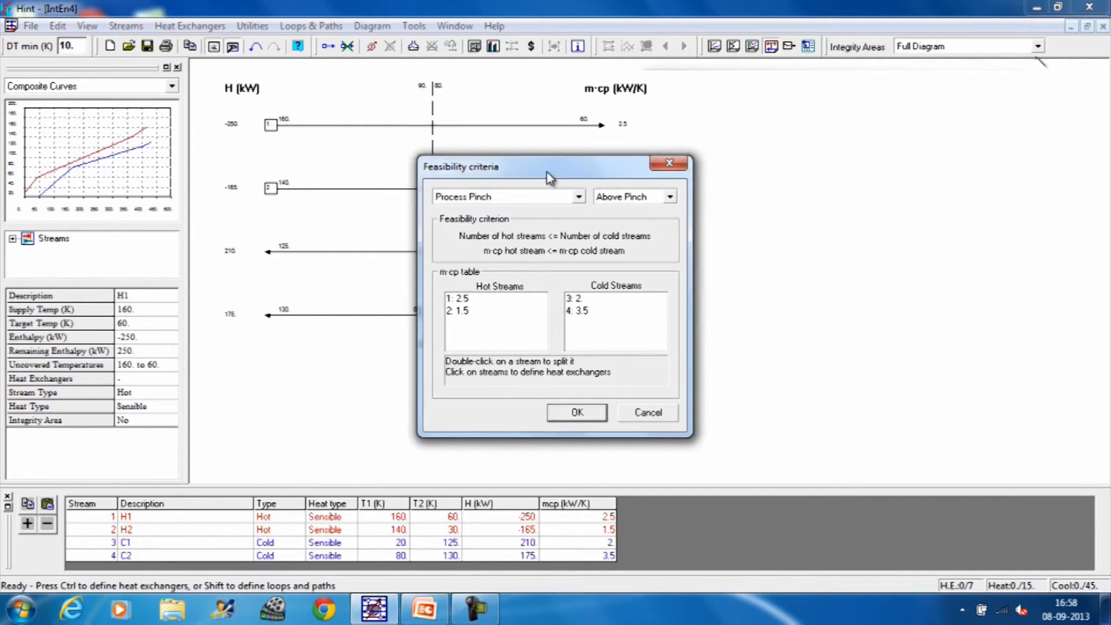
drag(544, 174, 911, 122)
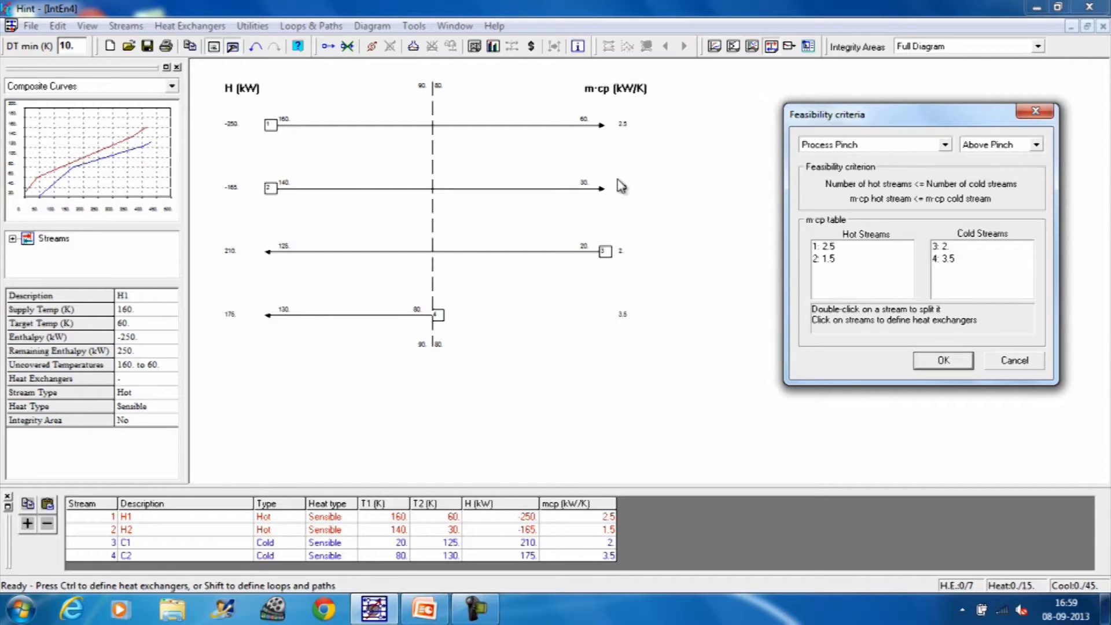
click(828, 250)
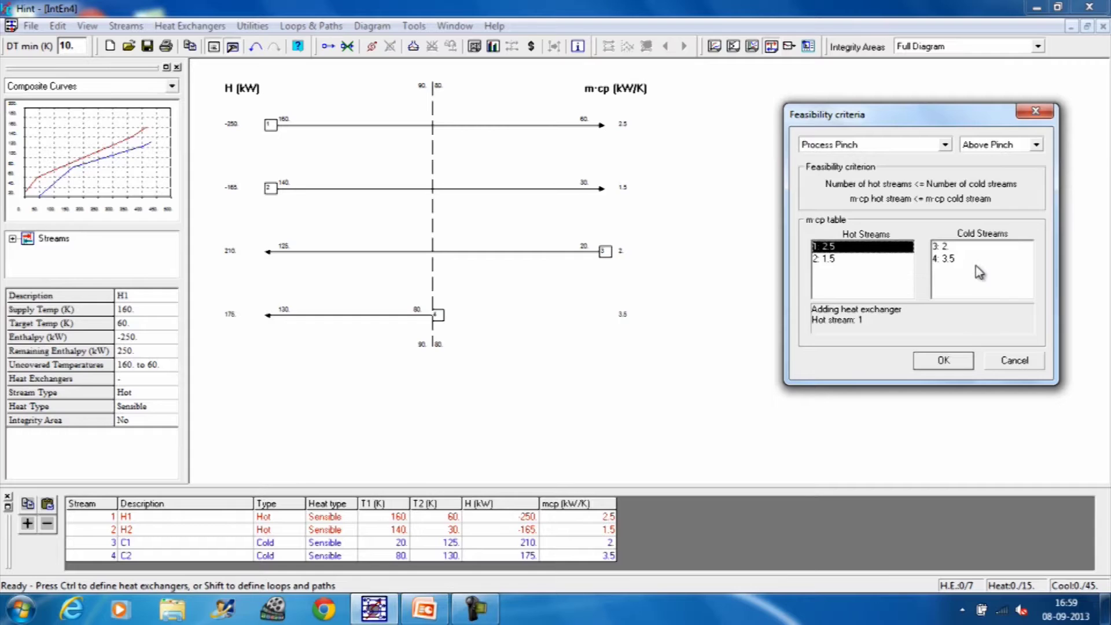
click(944, 262)
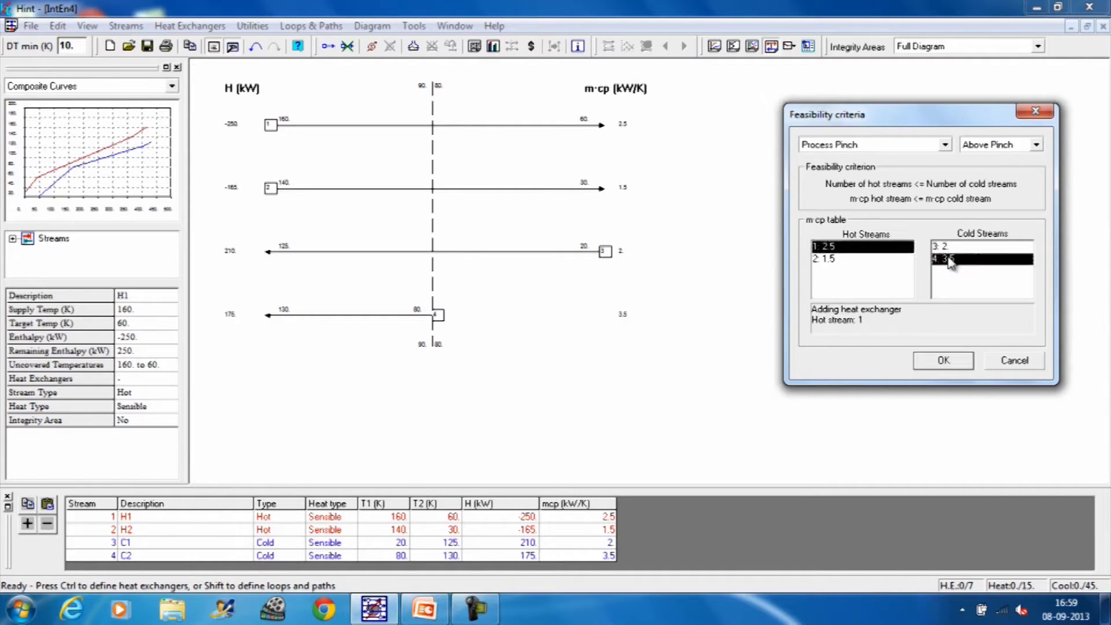
click(956, 298)
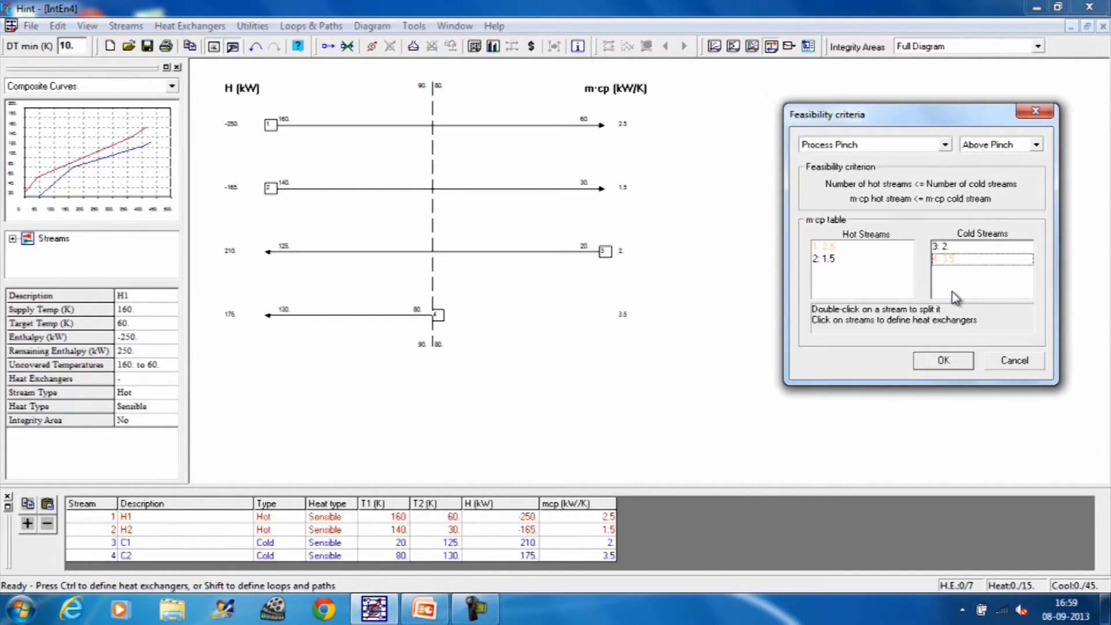
click(950, 259)
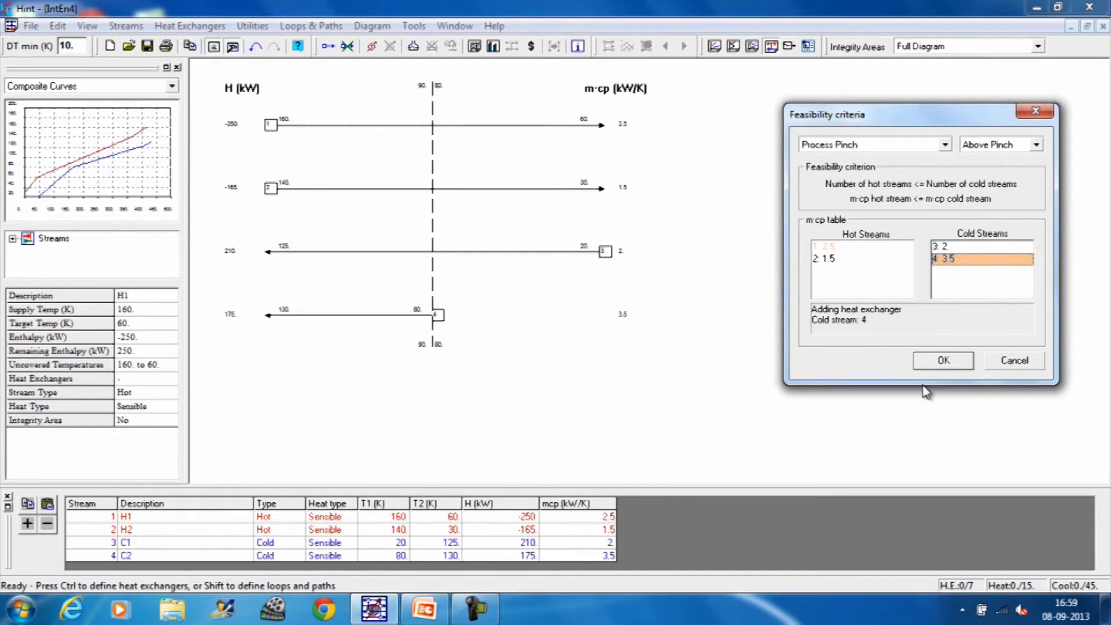
click(944, 368)
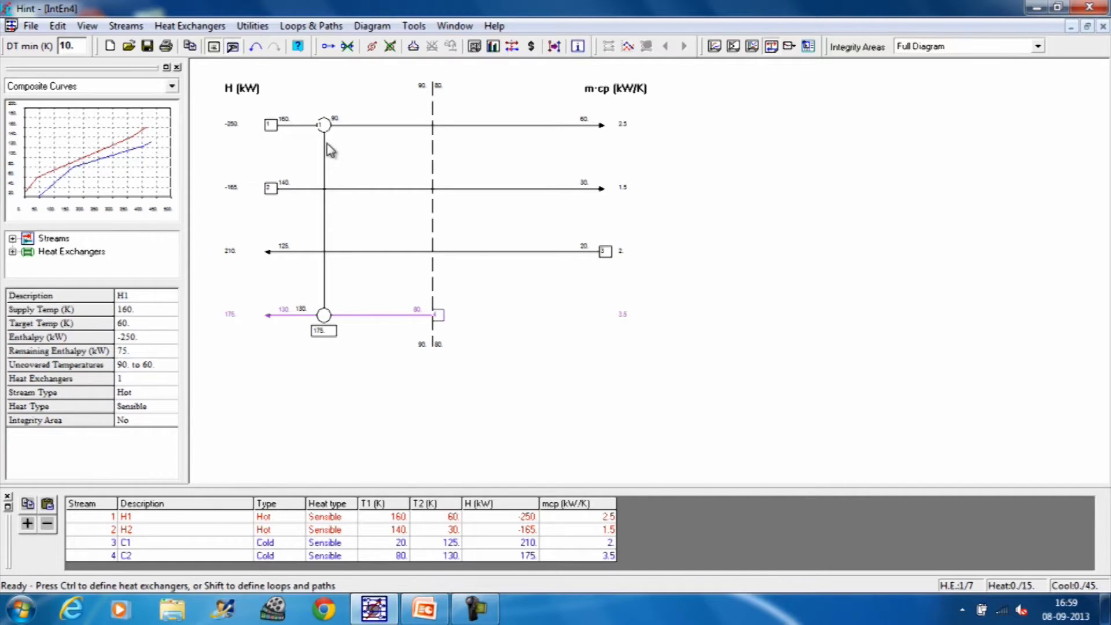
- Review the specifications of heat exchanger 1, close them and decline saving the document
click(212, 31)
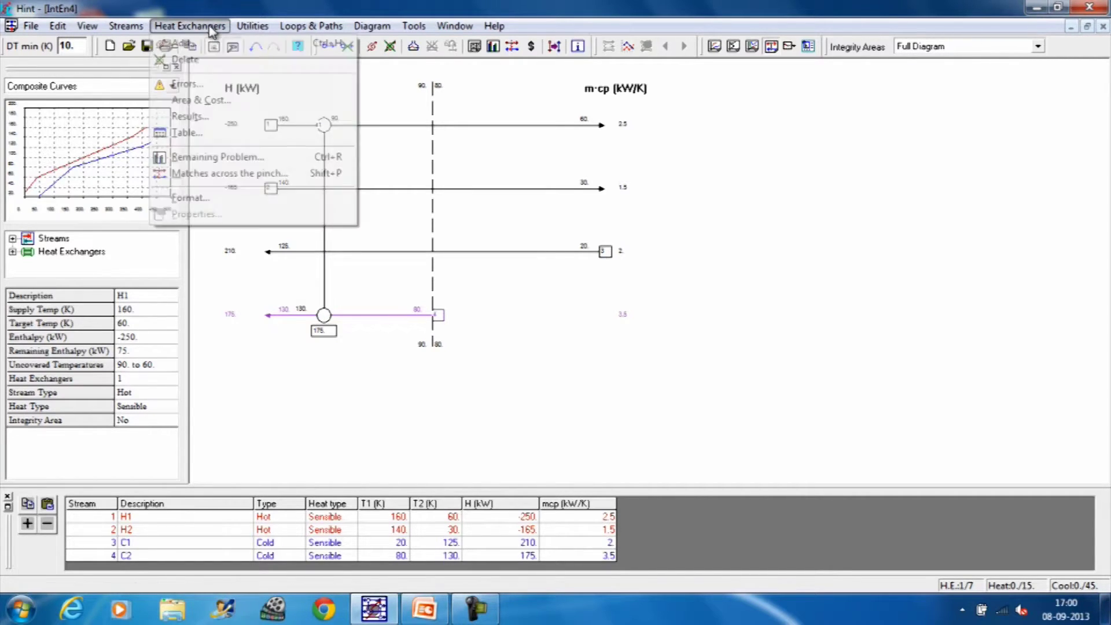
click(198, 47)
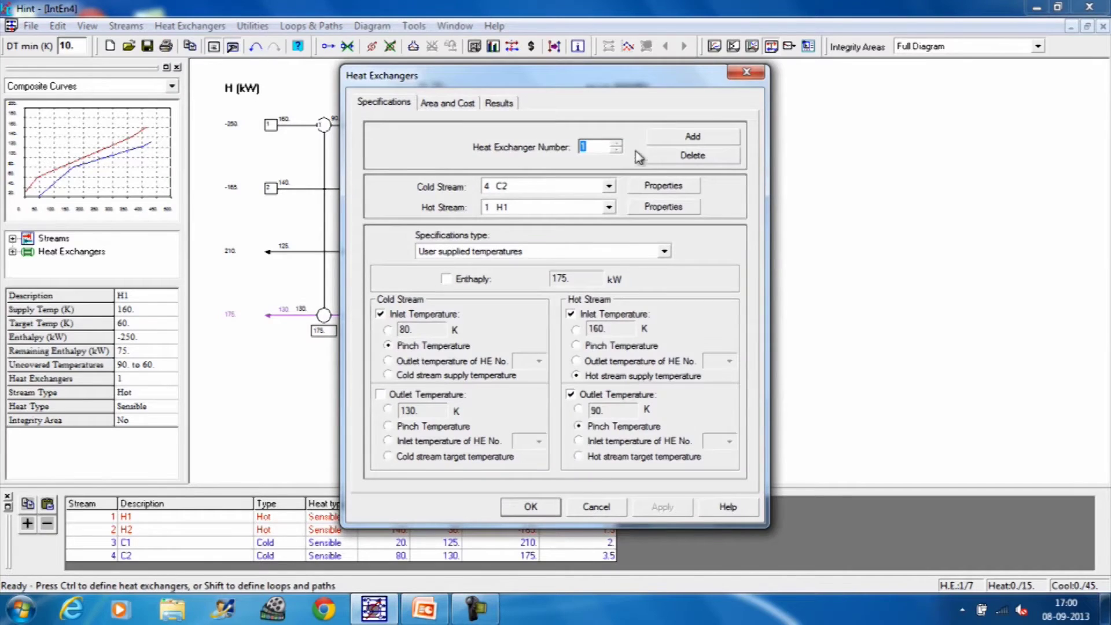
click(747, 73)
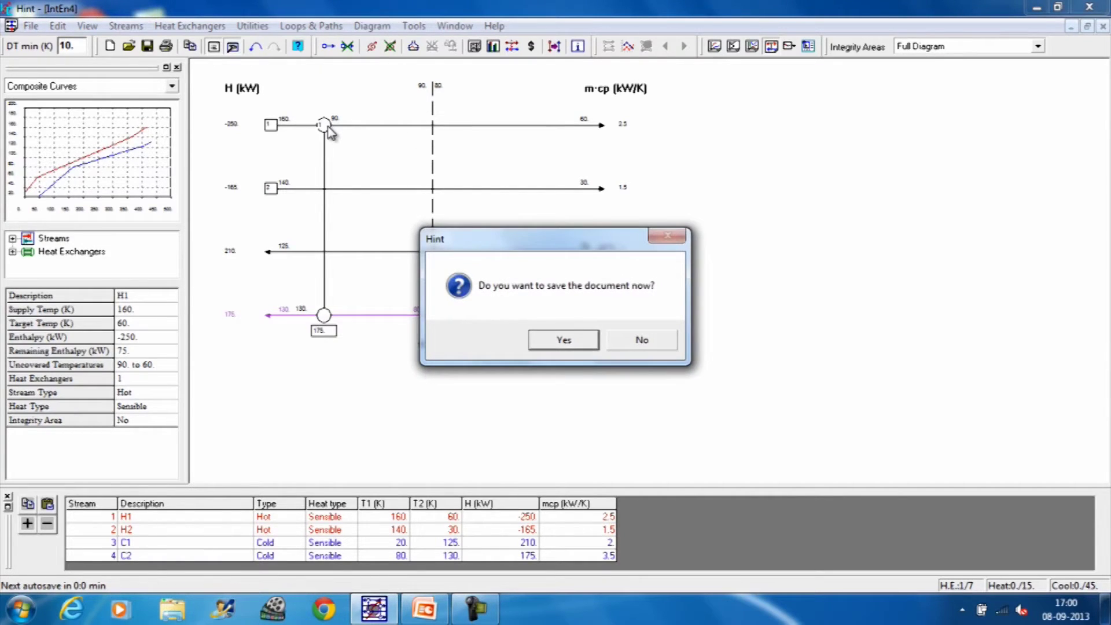
click(649, 341)
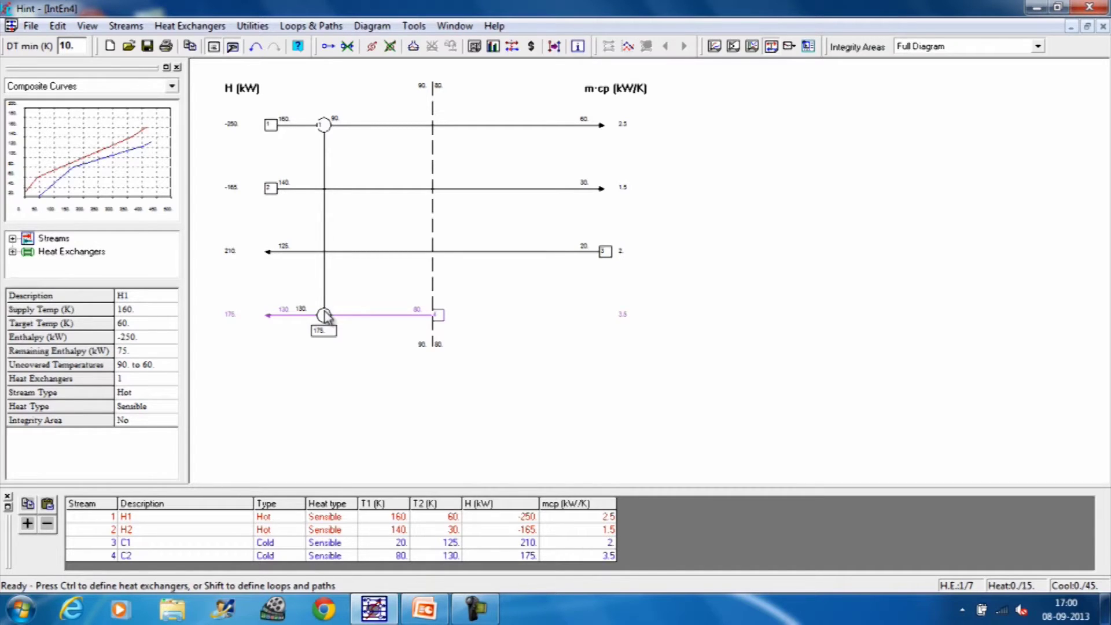
- Reposition heat exchanger 1 along streams 1 and 4 in the grid diagram, about midway between the stream 1 box and the pinch line
drag(323, 315, 351, 316)
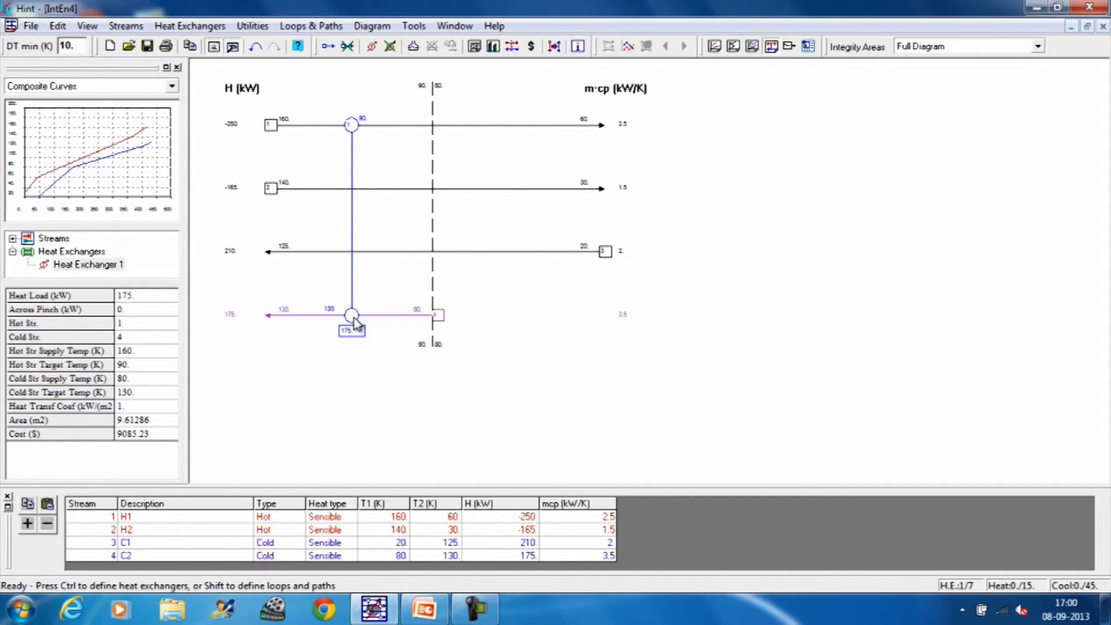
drag(354, 324, 318, 328)
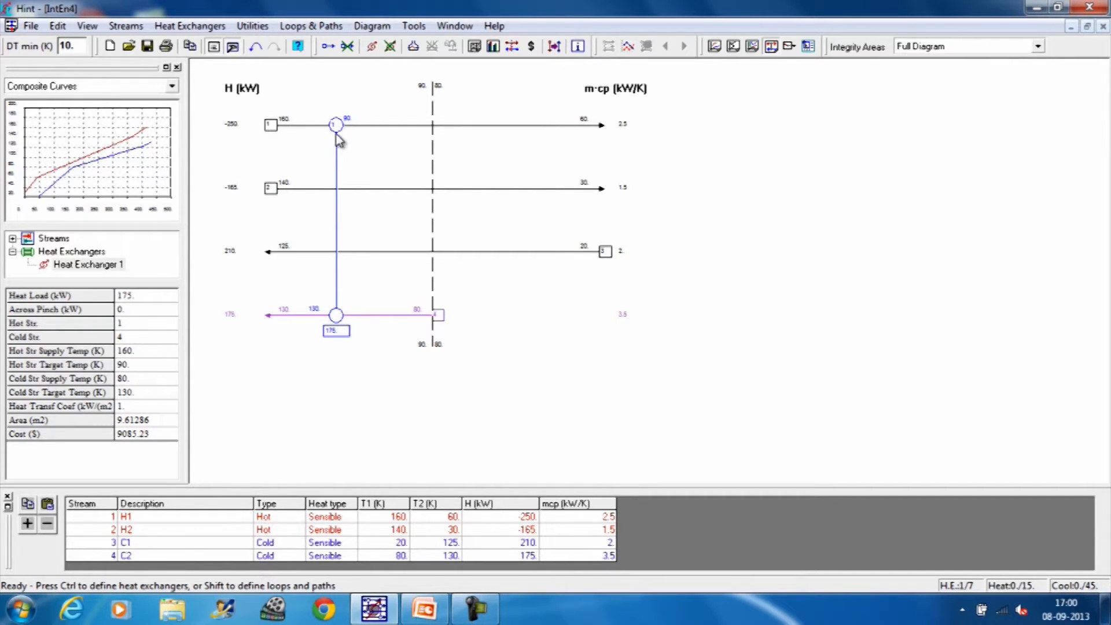
drag(337, 135, 345, 135)
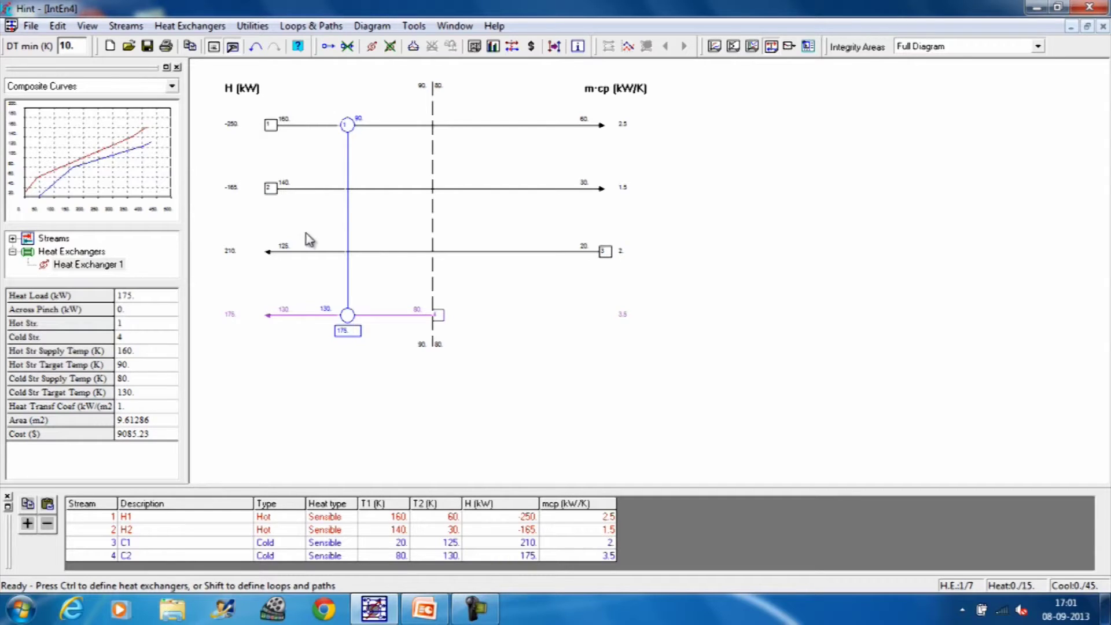
- Define a heat exchanger above the process pinch by matching hot stream 2 with cold stream 3 in the feasibility criteria
click(126, 25)
mouse_move(137, 116)
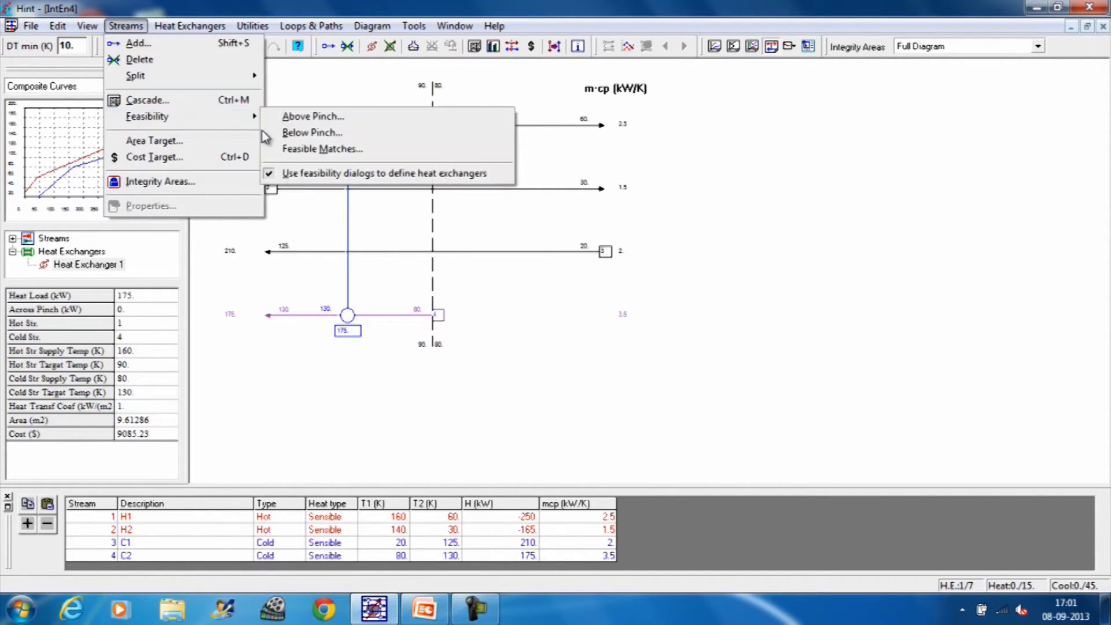
click(296, 117)
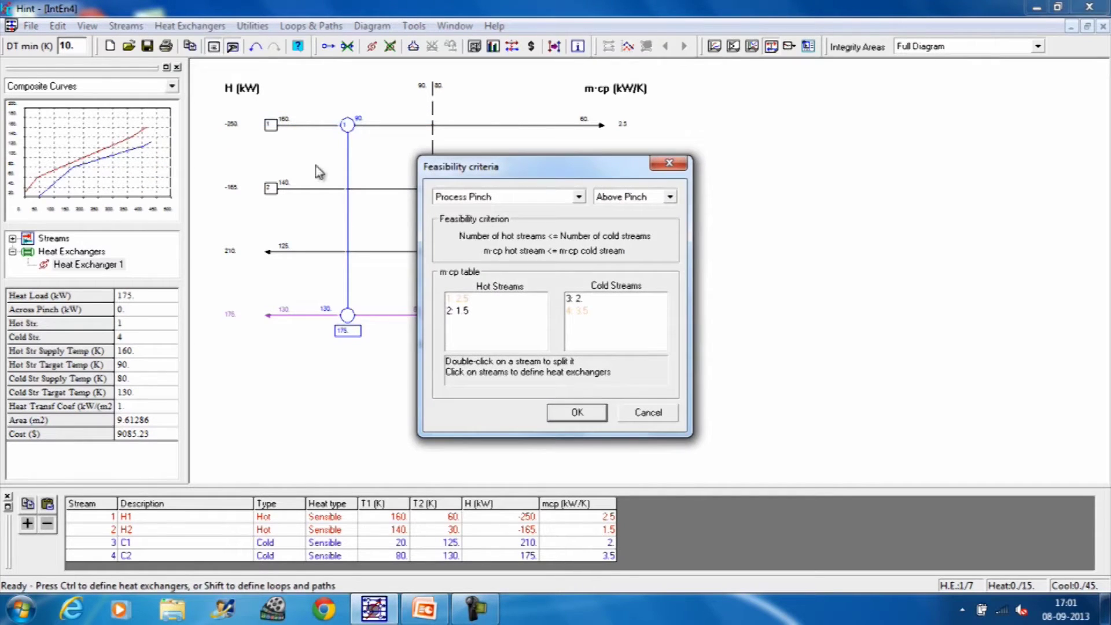
drag(551, 173, 765, 161)
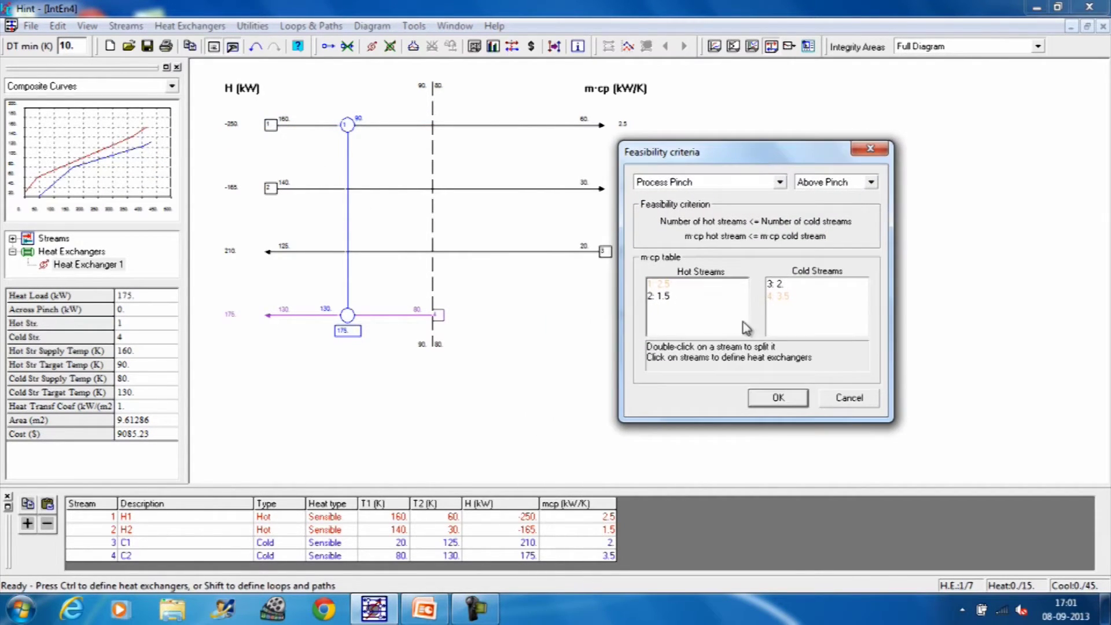
click(661, 298)
click(775, 284)
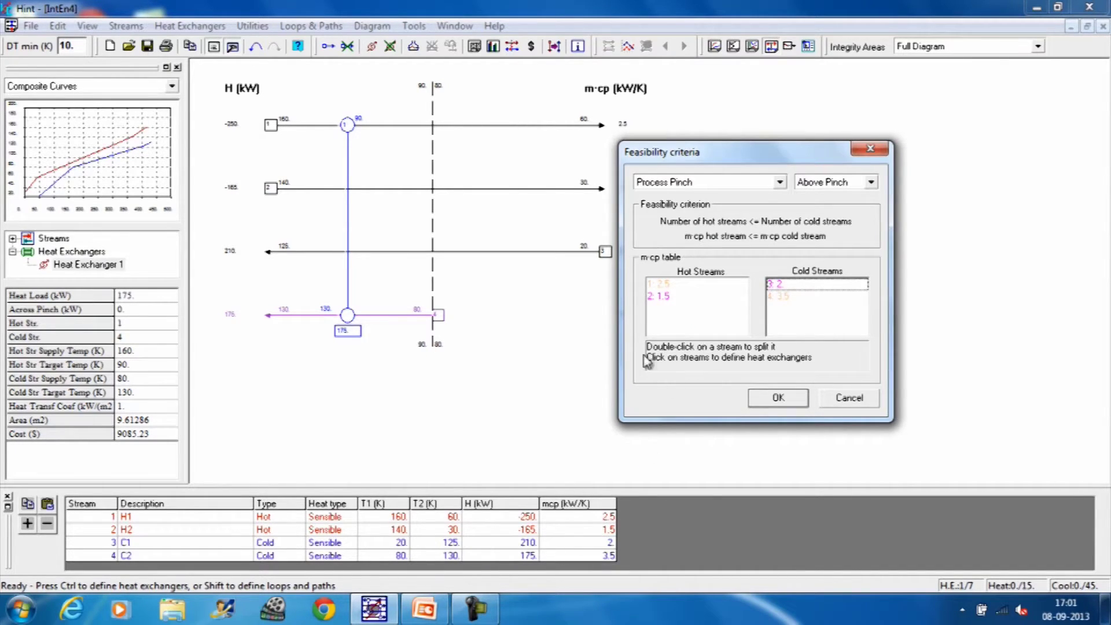
click(777, 286)
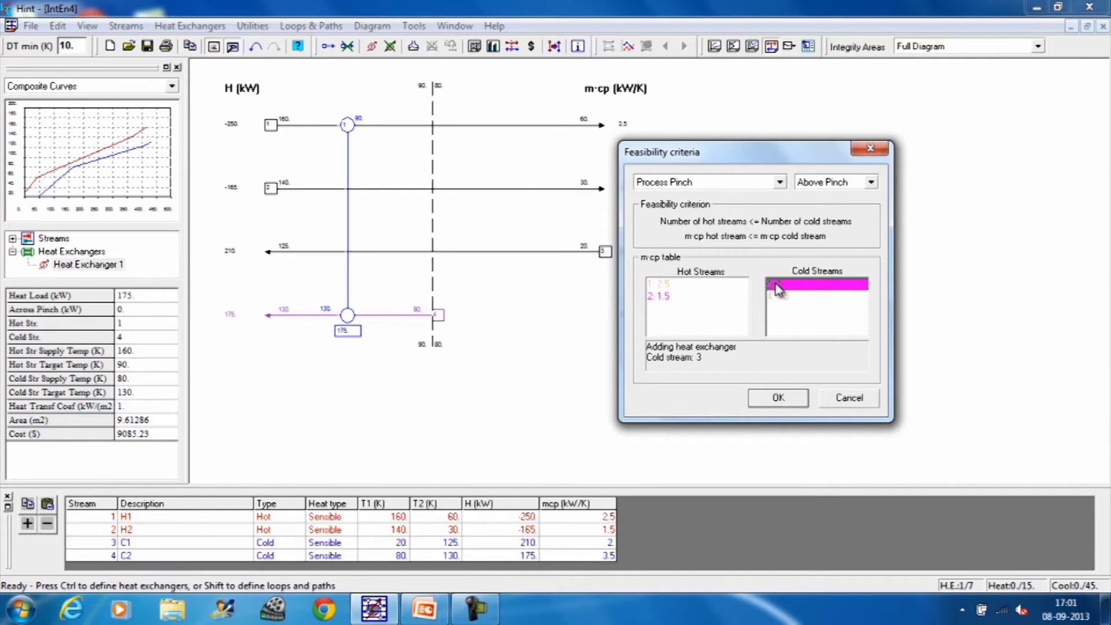
click(776, 398)
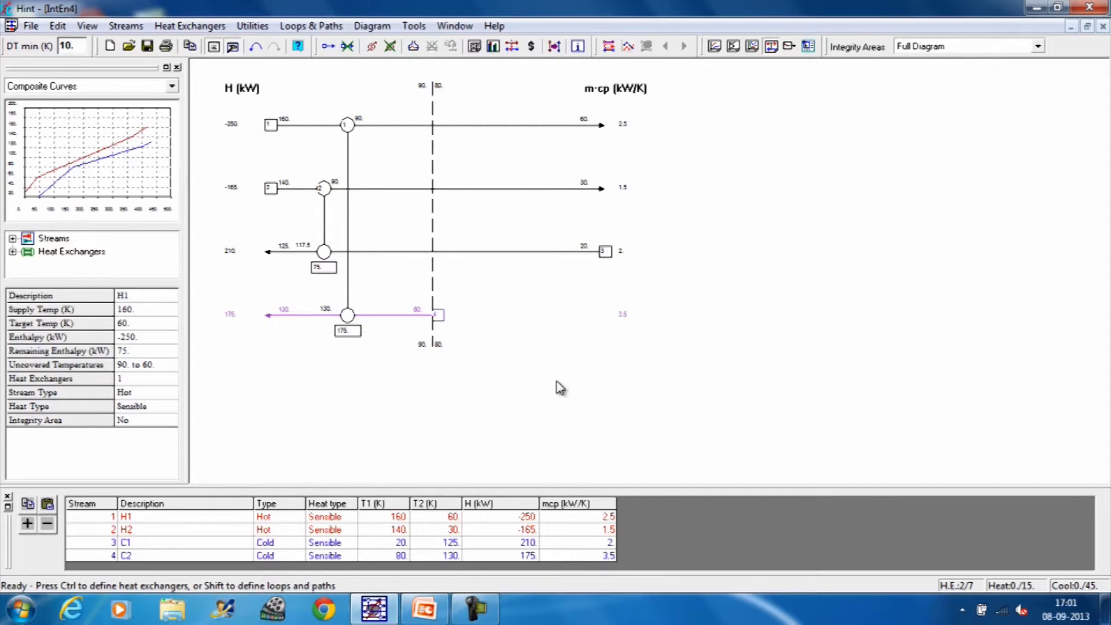
- Move heat exchanger 1 close to the pinch line in the grid diagram and shift heat exchanger 2 slightly toward the pinch
click(347, 238)
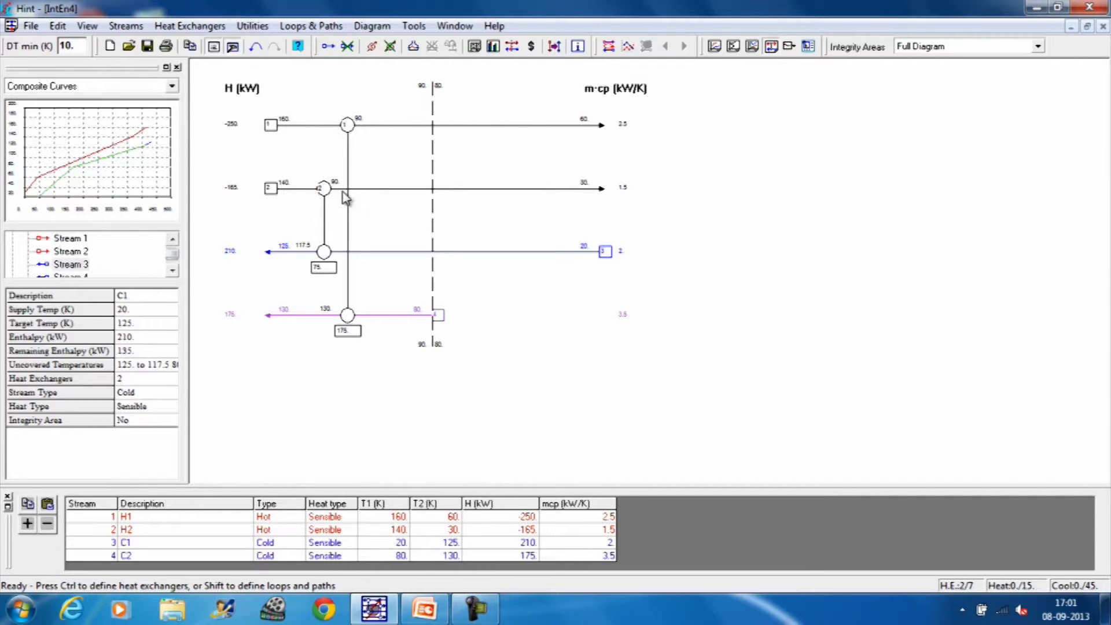
drag(351, 146, 387, 154)
mouse_move(323, 187)
mouse_down()
mouse_move(356, 197)
mouse_move(326, 195)
mouse_move(335, 195)
mouse_up()
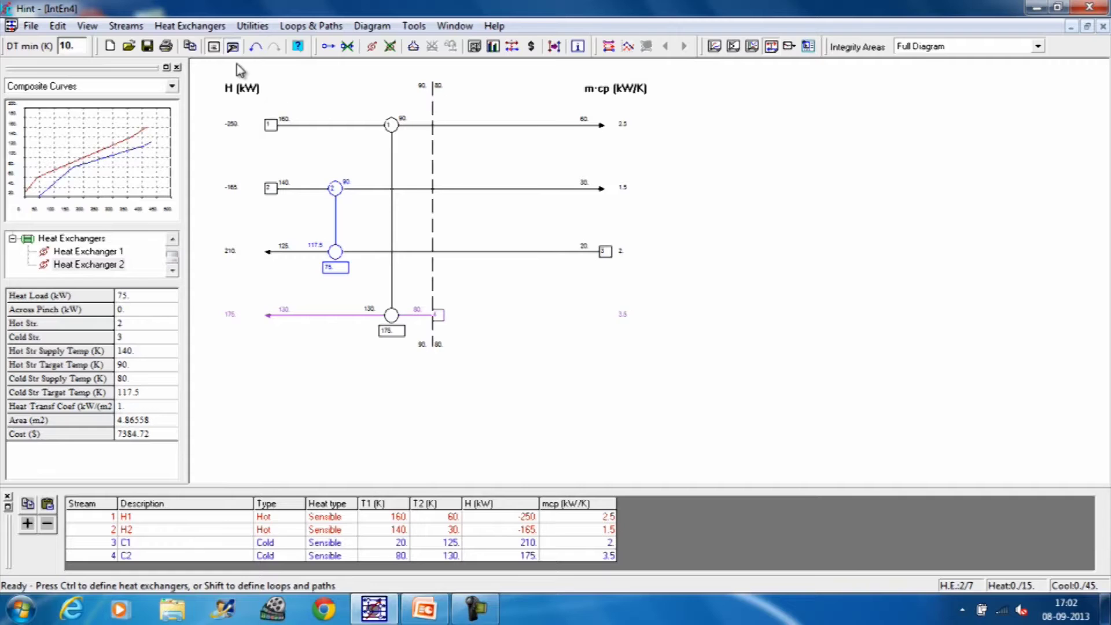
- Define a heat exchanger below the process pinch by matching hot stream 1 with cold stream 3 in the feasibility criteria
click(126, 26)
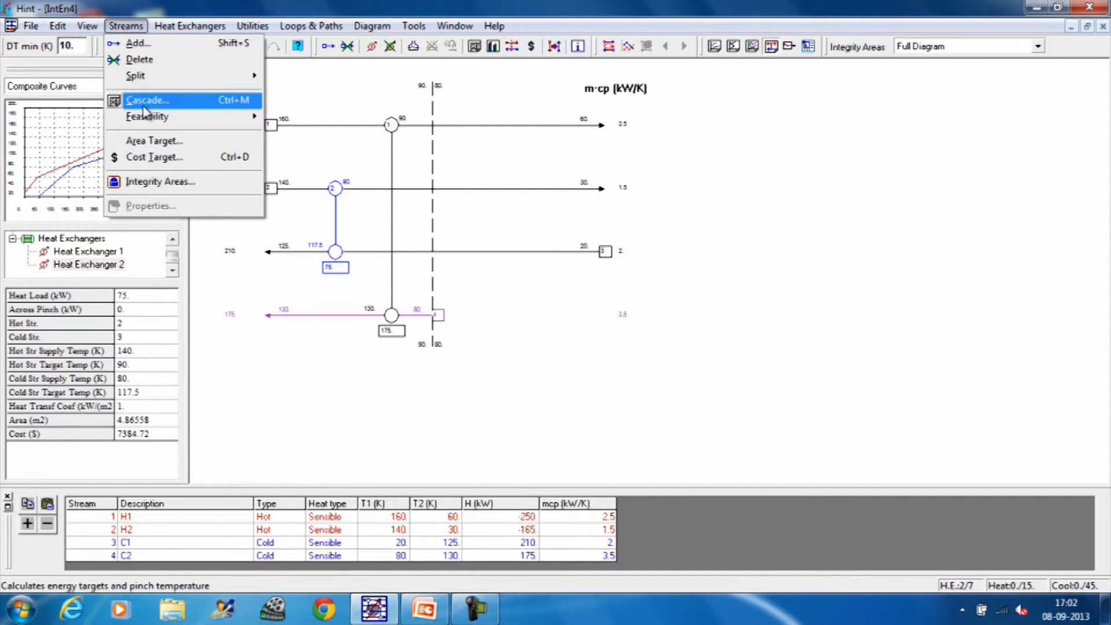
mouse_move(145, 117)
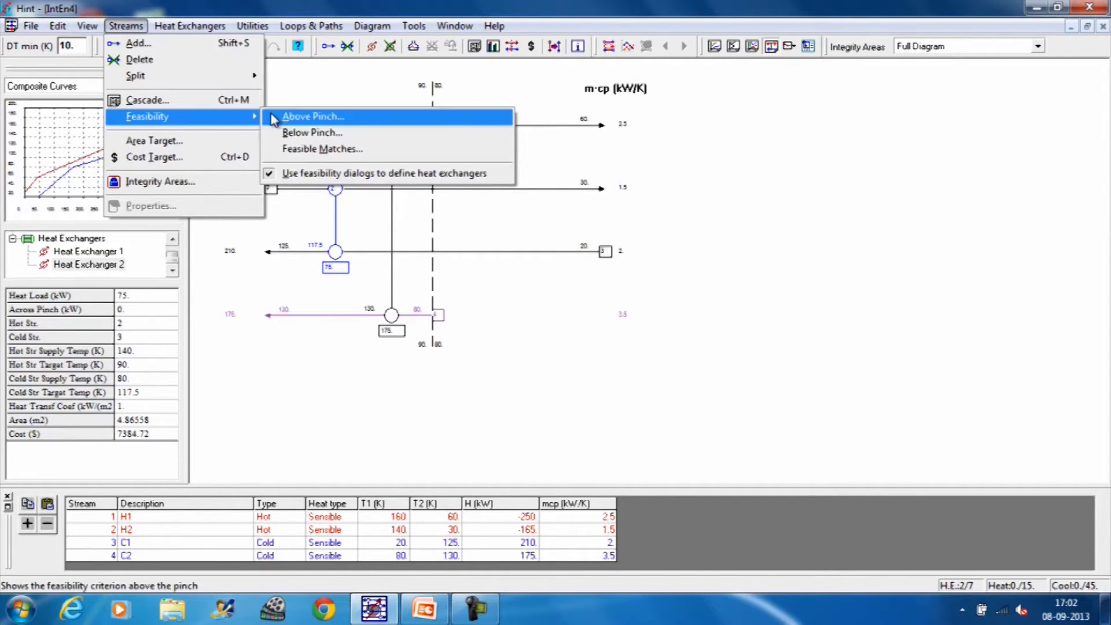
click(300, 133)
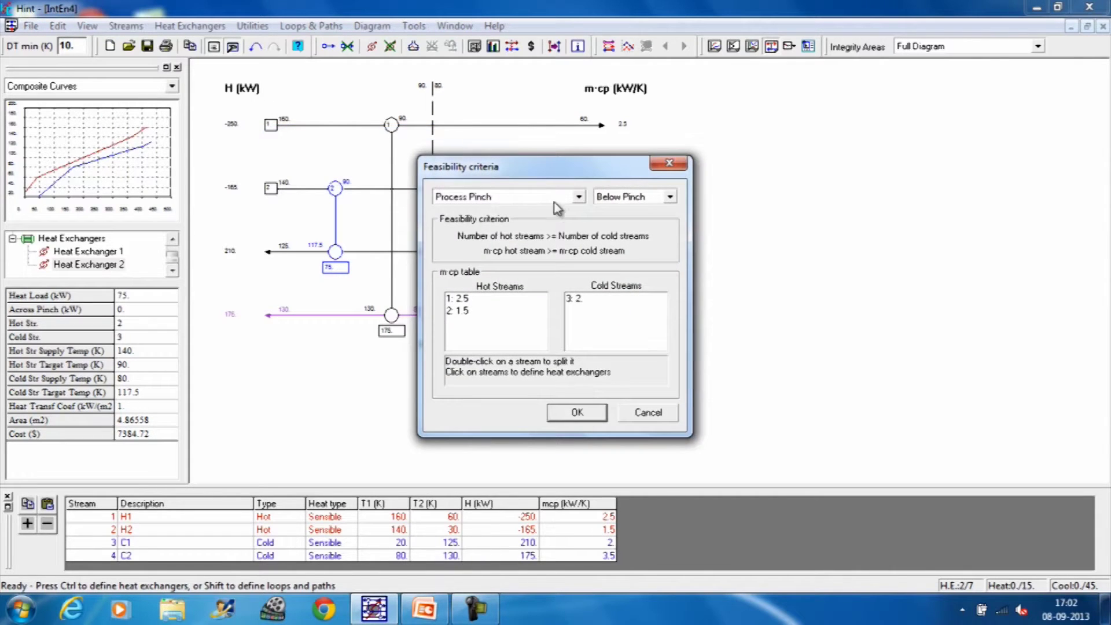
drag(577, 175, 926, 119)
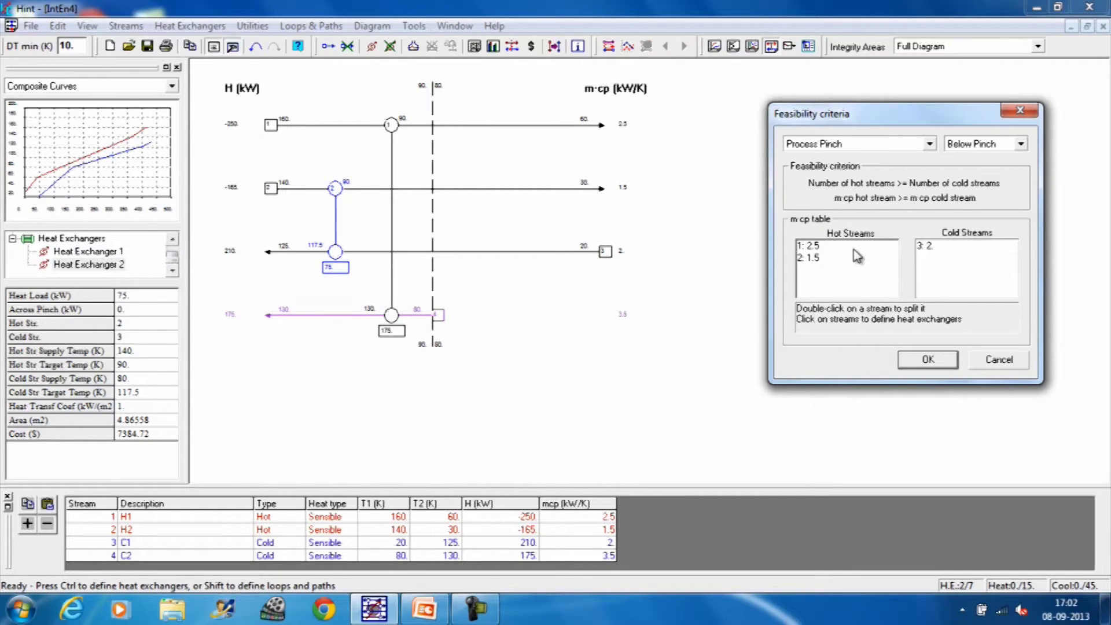
click(812, 248)
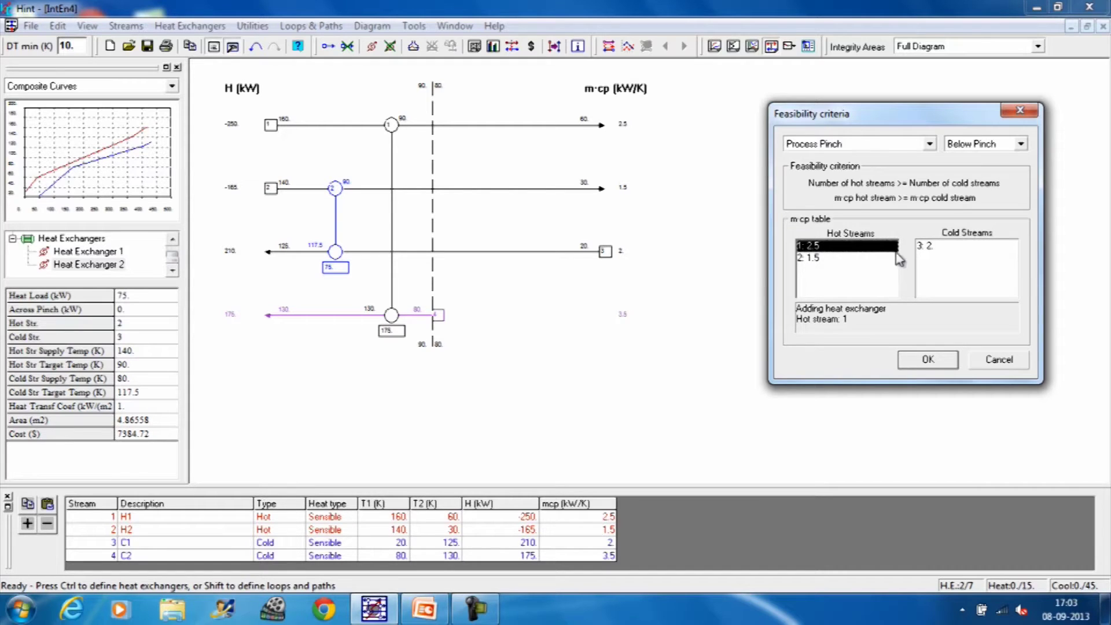
click(922, 248)
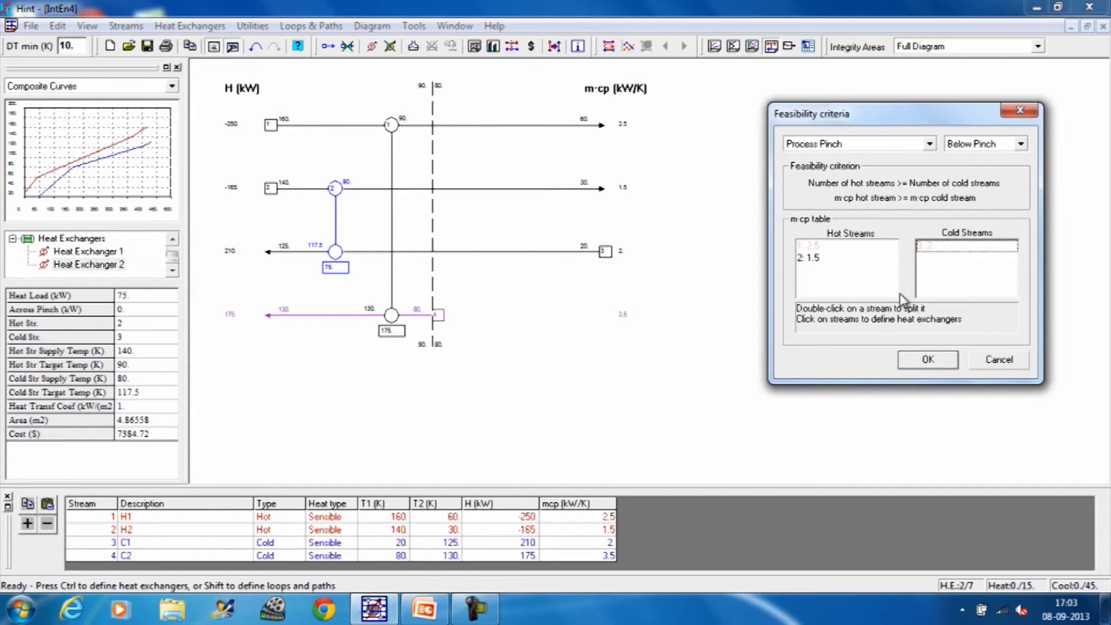
click(932, 248)
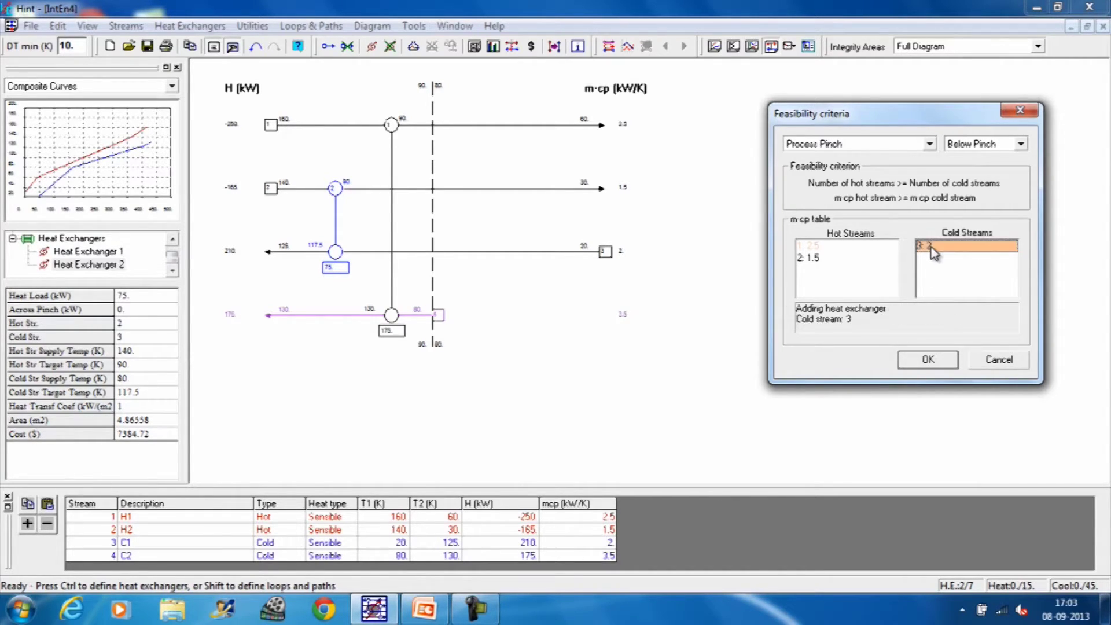
click(929, 360)
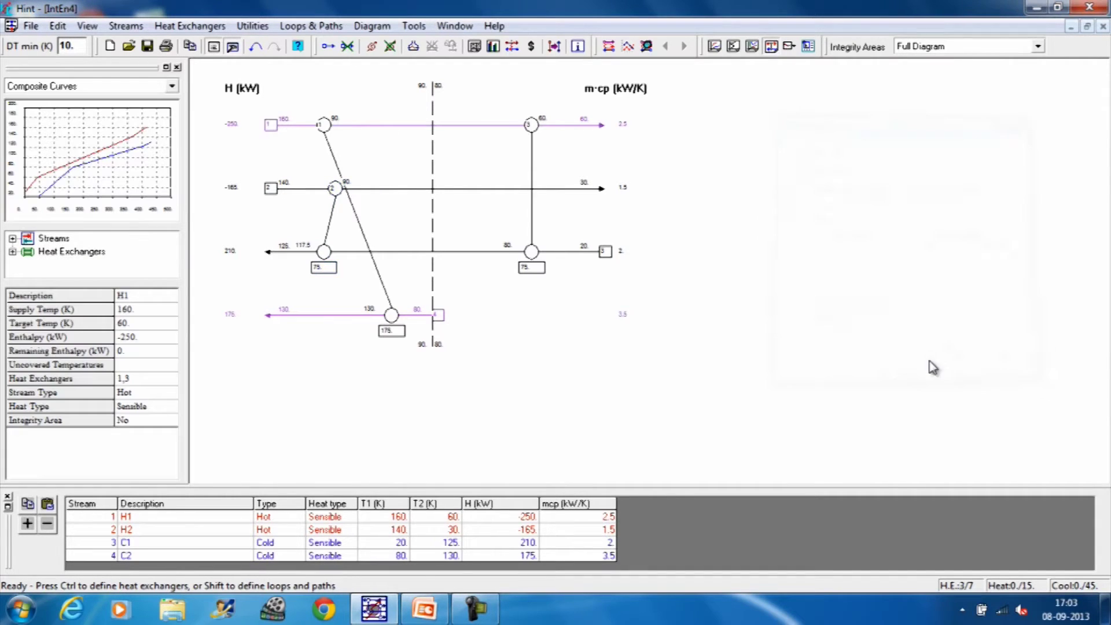
- Straighten heat exchangers 1 and 2 on the above-pinch side and move heat exchanger 3 close to the pinch line below the pinch
drag(330, 130, 393, 139)
drag(336, 187, 347, 194)
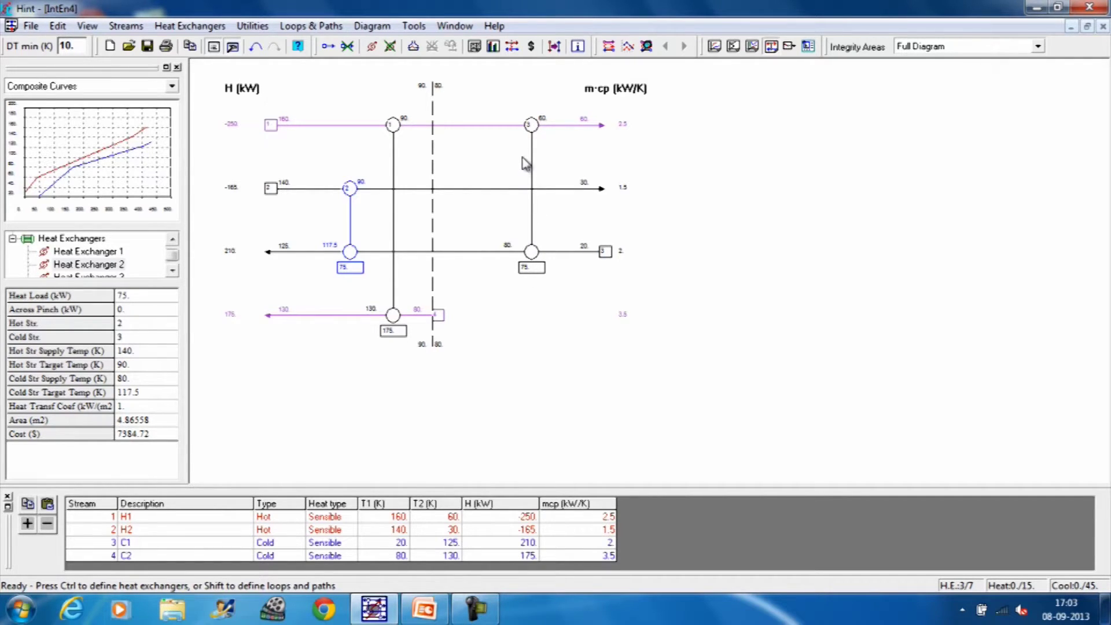
drag(531, 125, 473, 130)
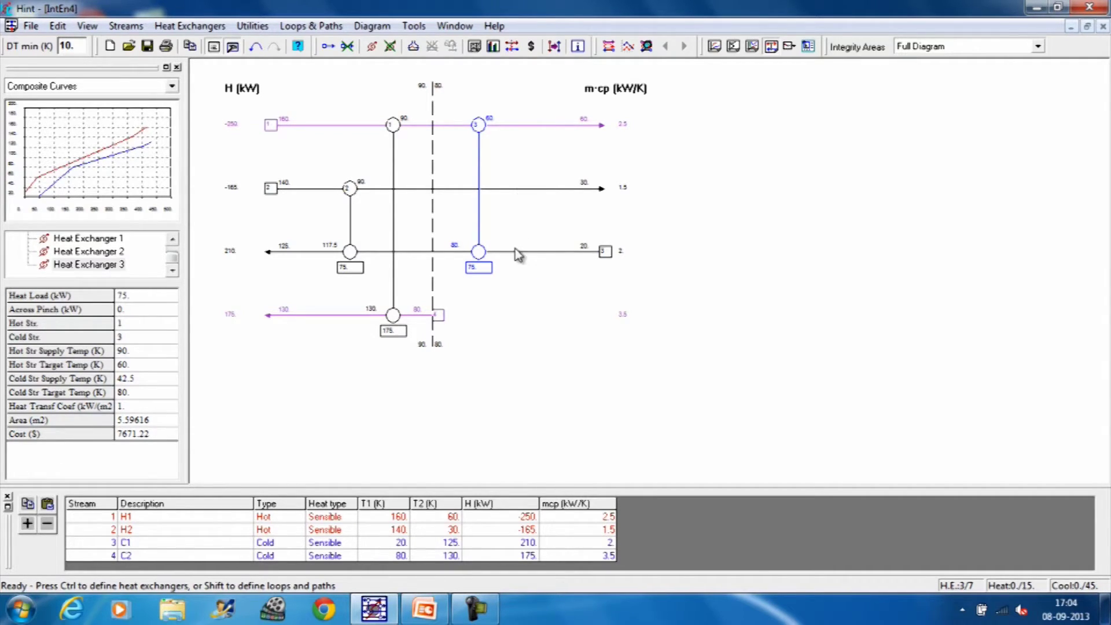
- Check the below-pinch feasibility criteria for the remaining hot and cold streams, and close them without defining a match
click(126, 25)
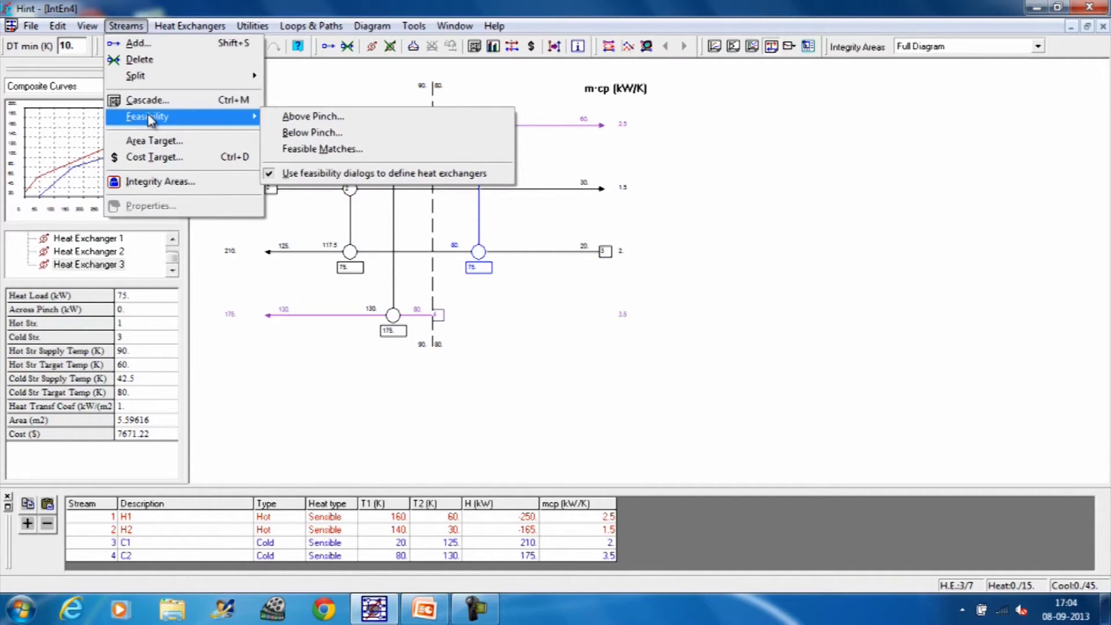
mouse_move(149, 116)
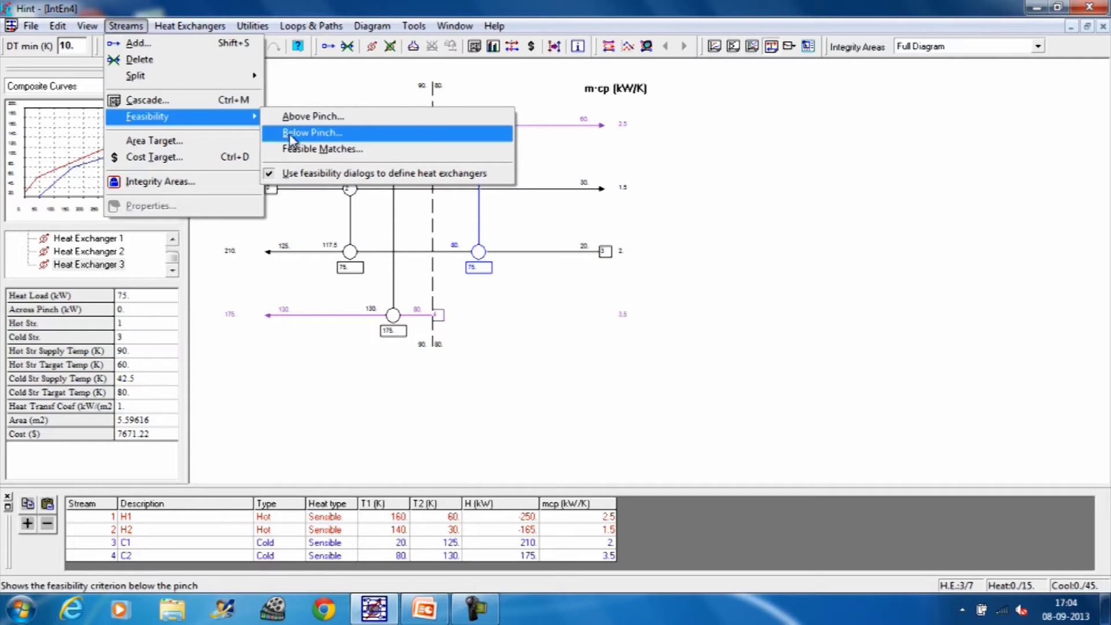
click(313, 133)
drag(598, 173, 1004, 164)
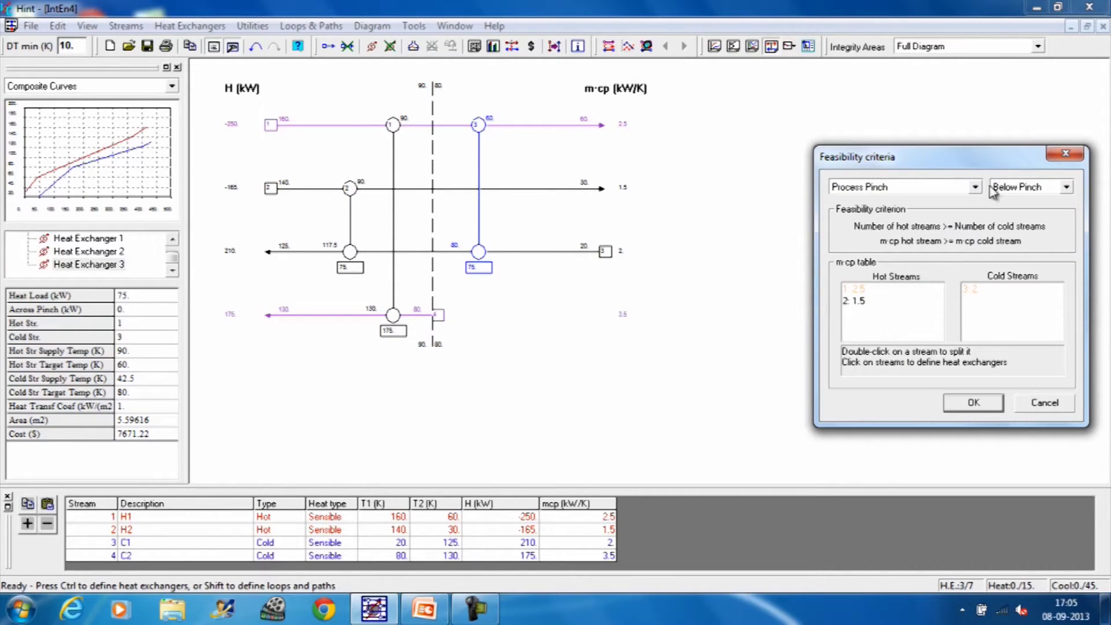
click(975, 404)
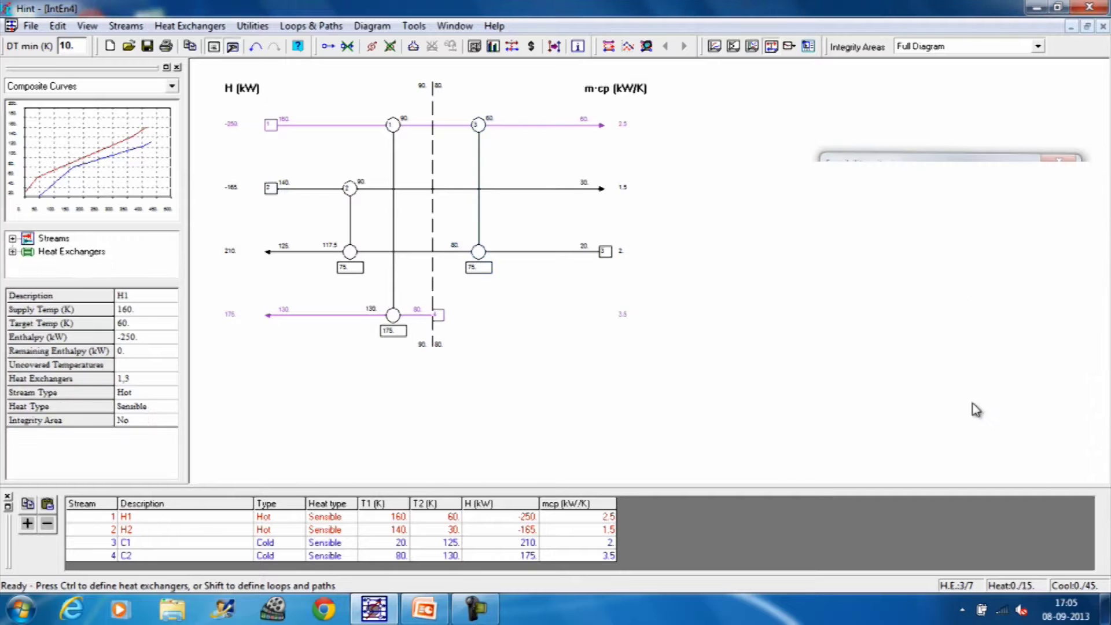
- Add heat exchanger 4 in the heat exchanger specifications, with C1 as the cold stream and H2 as the hot stream
click(203, 26)
click(197, 49)
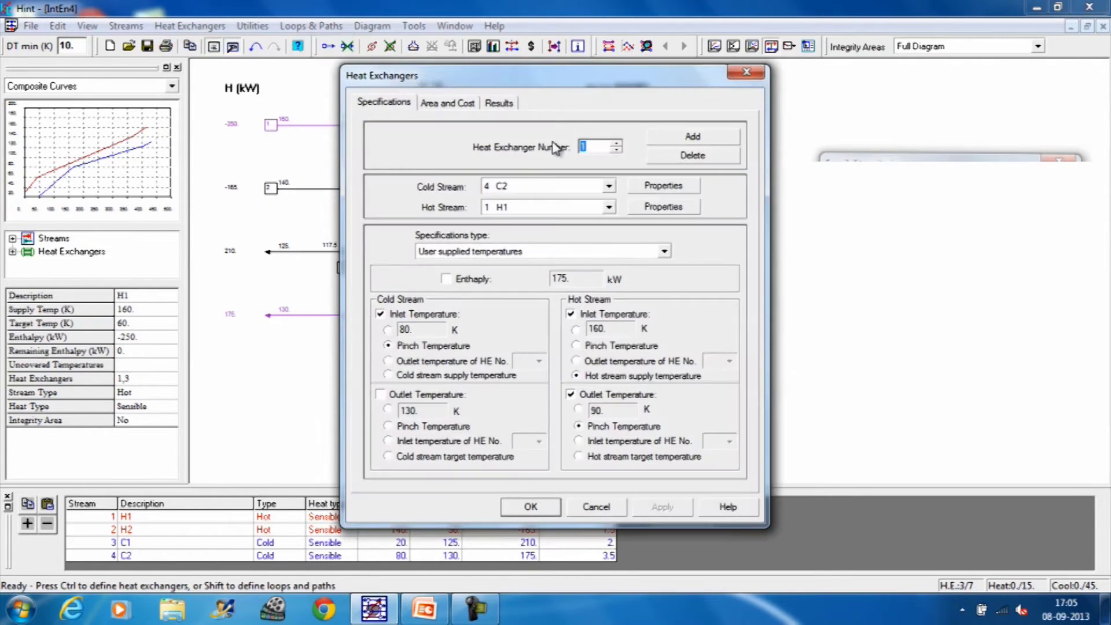
drag(590, 76, 913, 80)
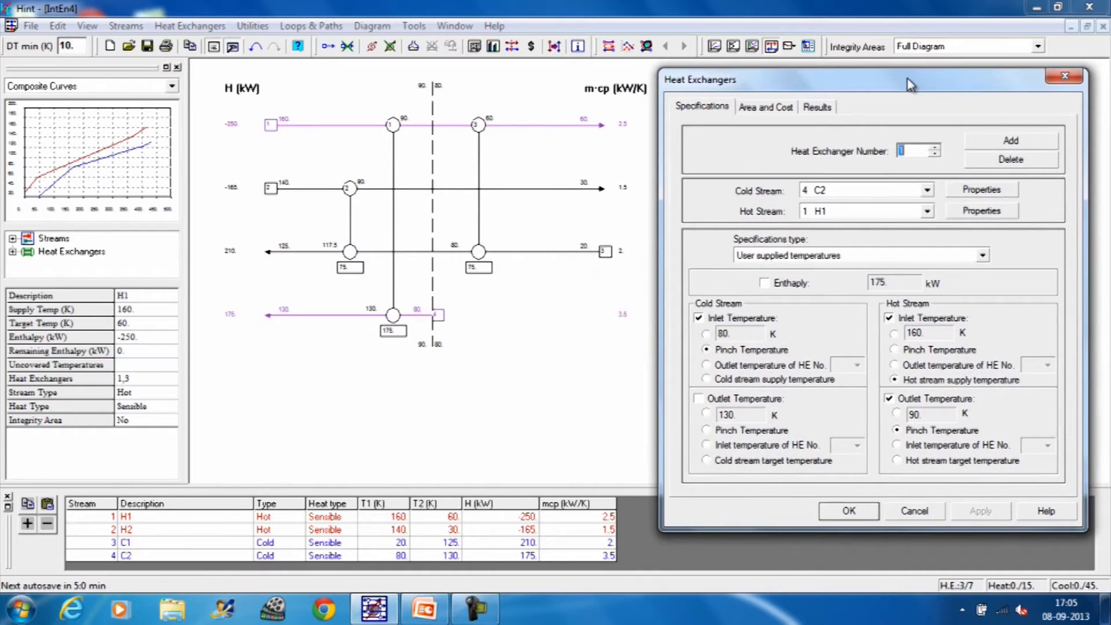
click(1012, 141)
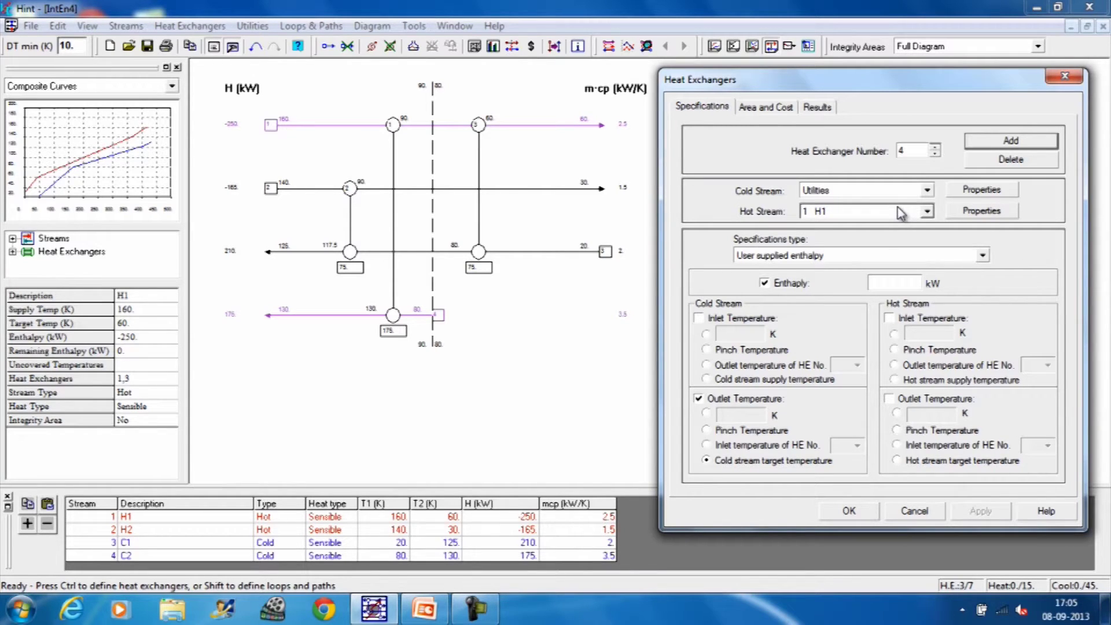
click(928, 191)
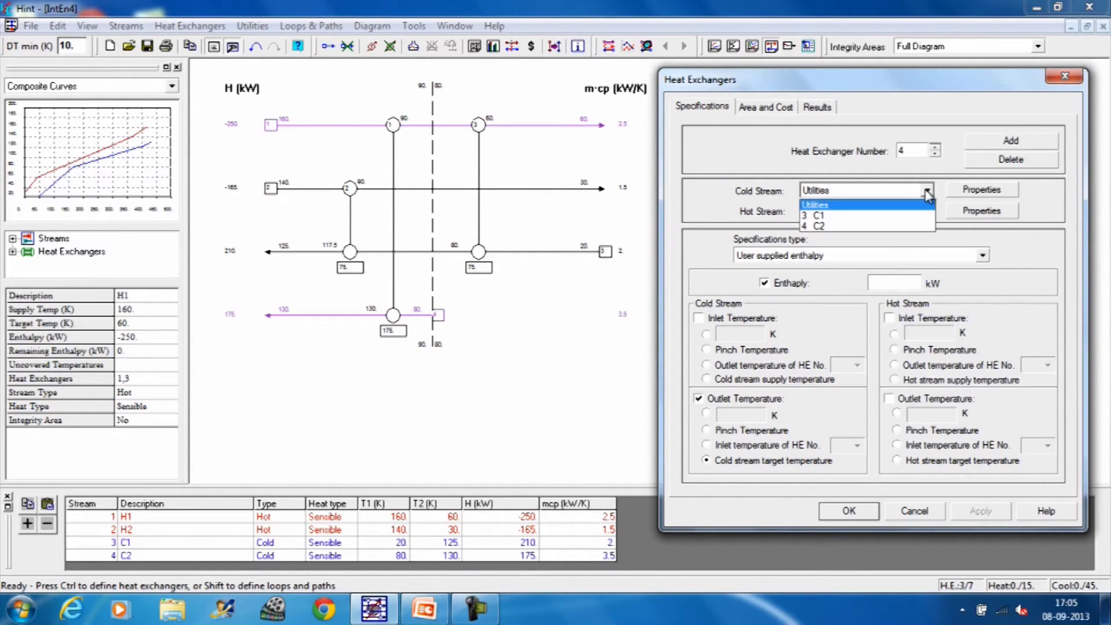
click(856, 216)
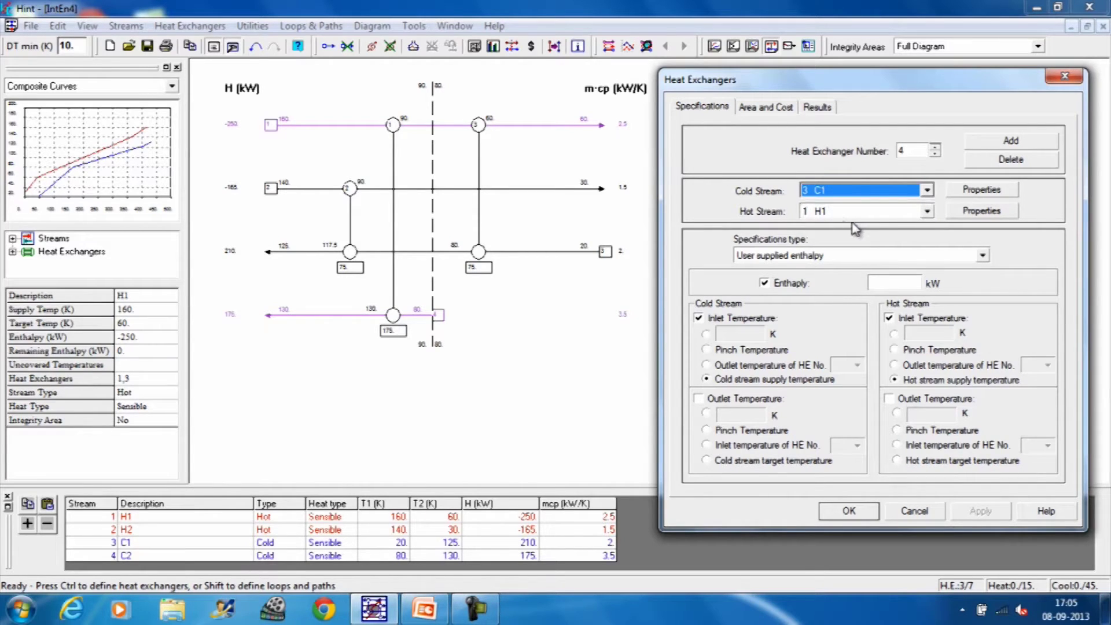
click(928, 212)
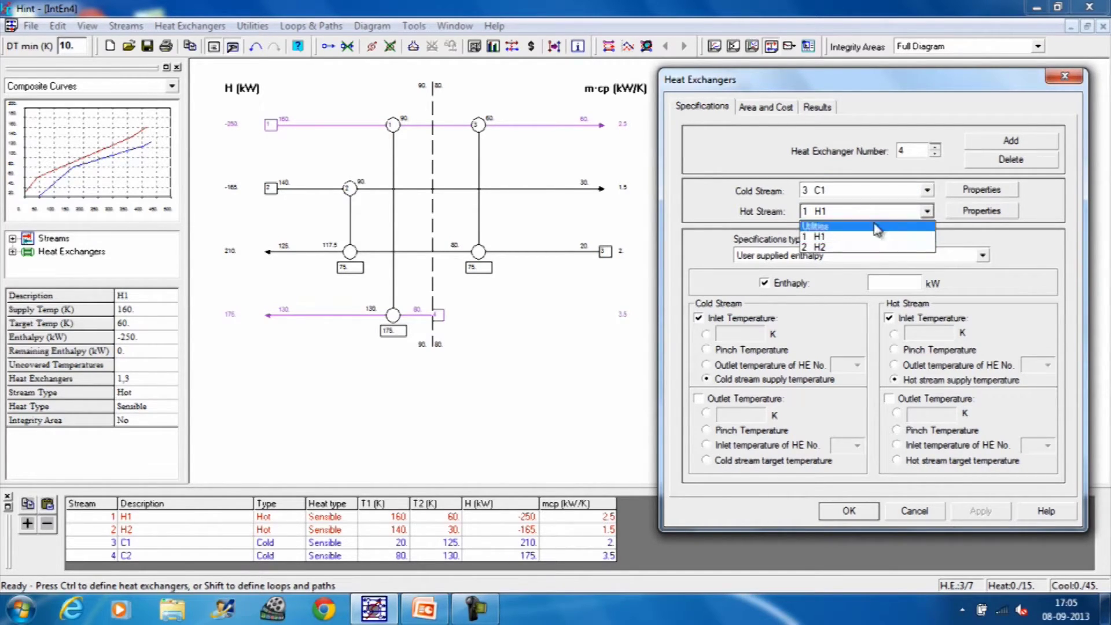
click(844, 248)
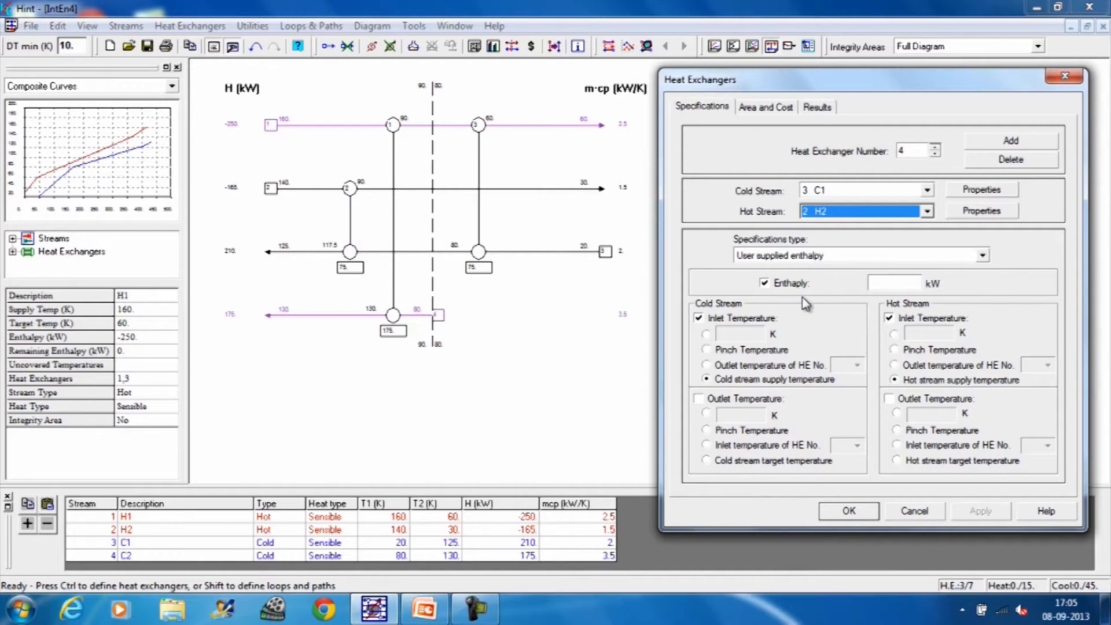
- Set heat exchanger 4's enthalpy to 45 kW, cold inlet temperature to 20 K and hot inlet temperature to 80 K, and accept the specifications
click(873, 283)
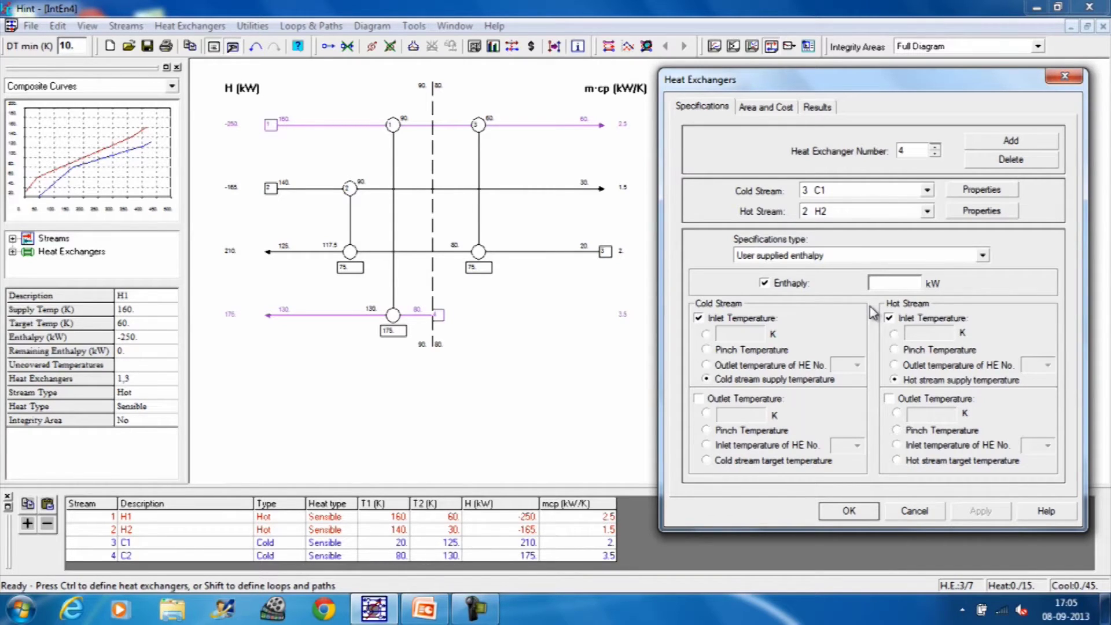
text(45)
click(706, 335)
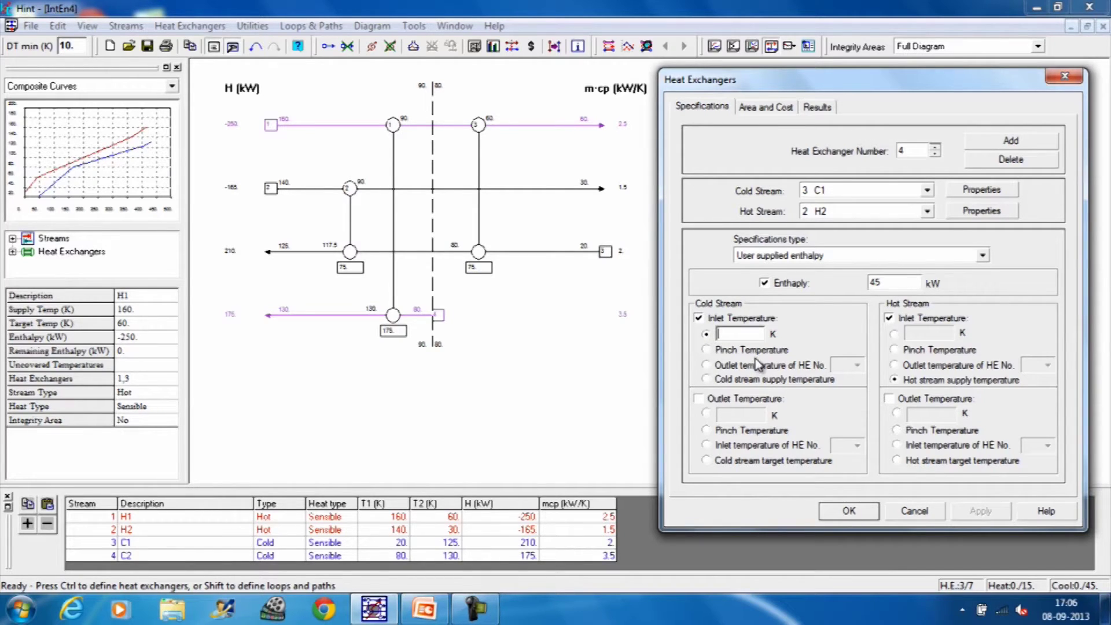
text(20)
click(894, 334)
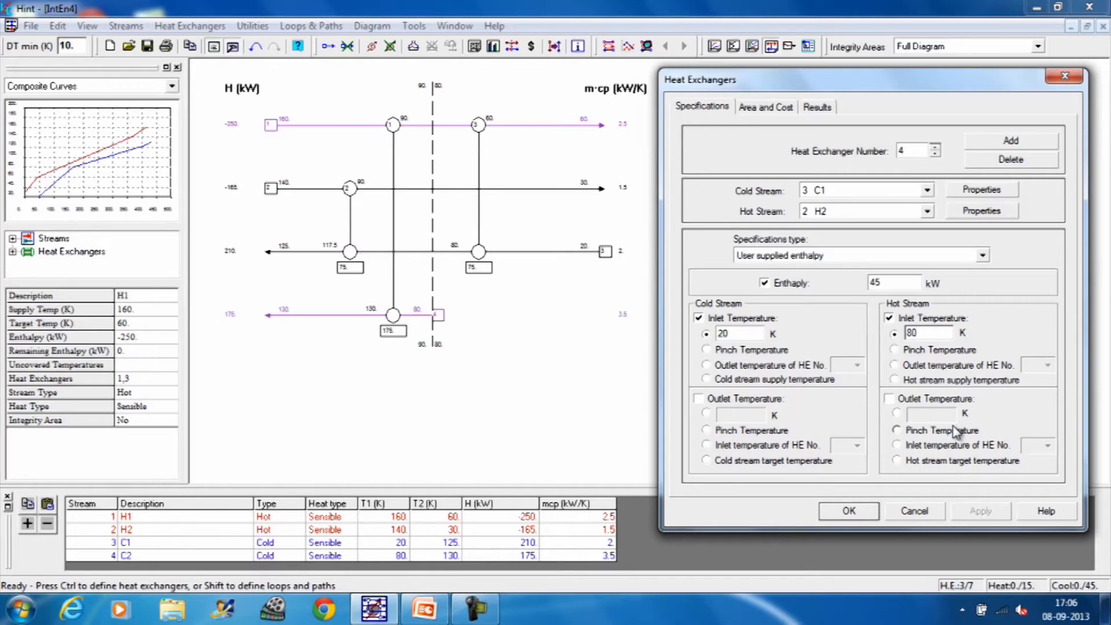
click(851, 512)
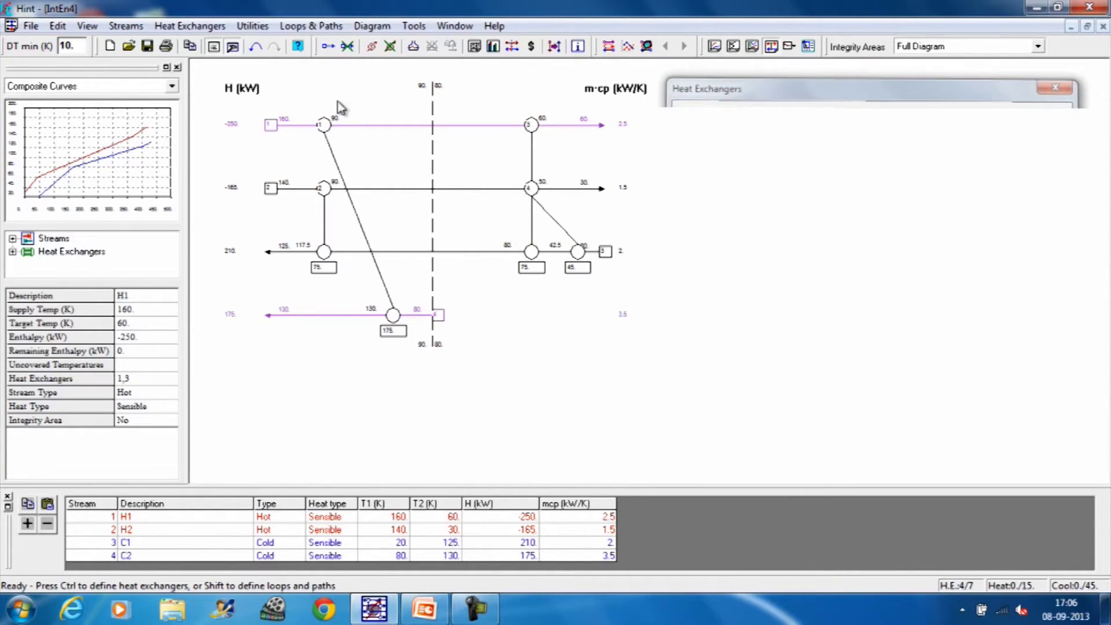
- Straighten heat exchanger 1 above the pinch and shift heat exchangers 3 and 4 towards the pinch line with vertical links
drag(329, 130, 373, 128)
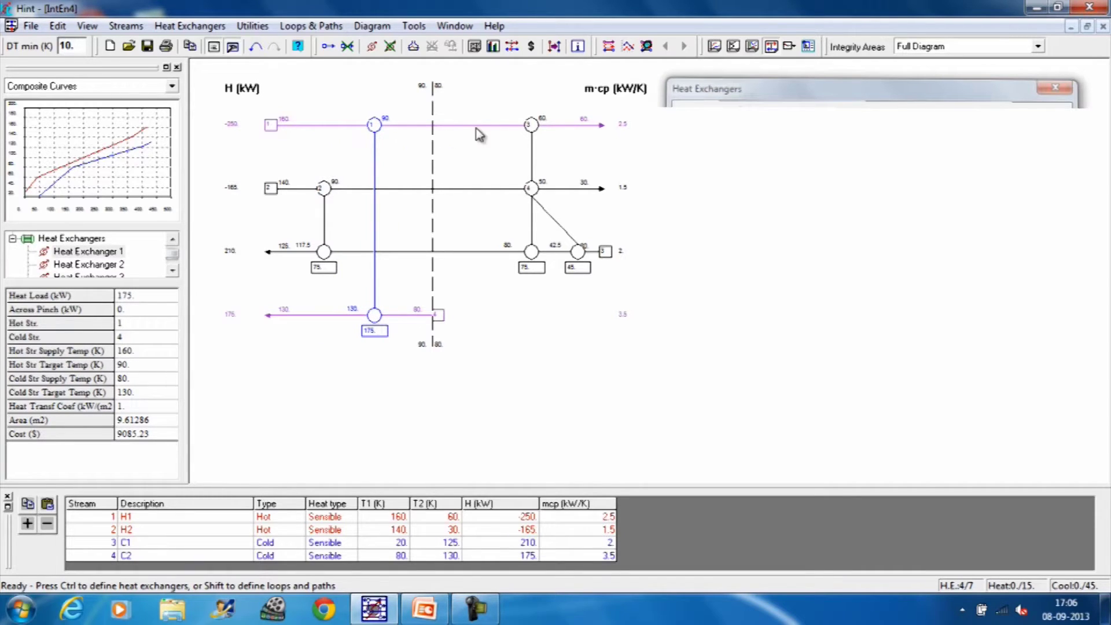
drag(527, 128, 481, 131)
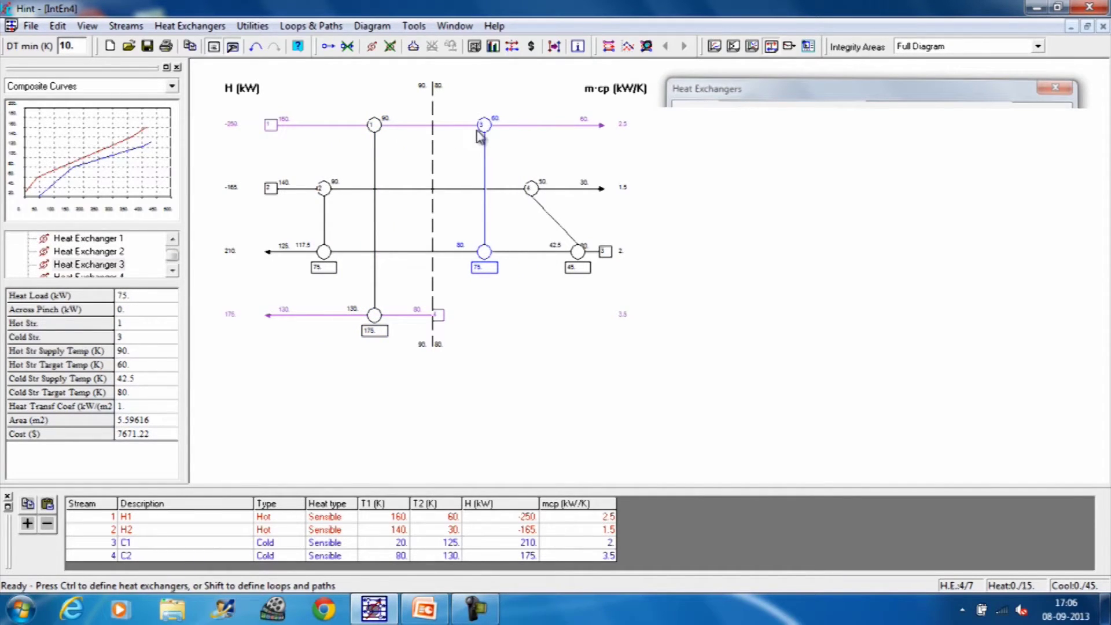
drag(581, 263, 528, 264)
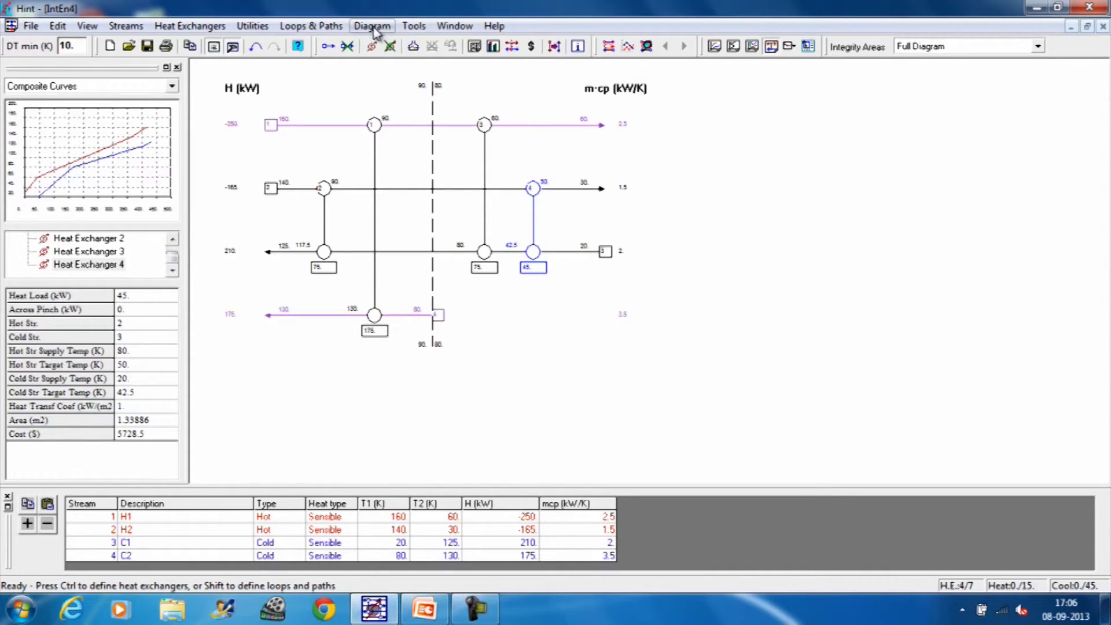
- Set the heat exchangers format to also show hot stream and cold stream inlet temperatures in the grid diagram
click(414, 27)
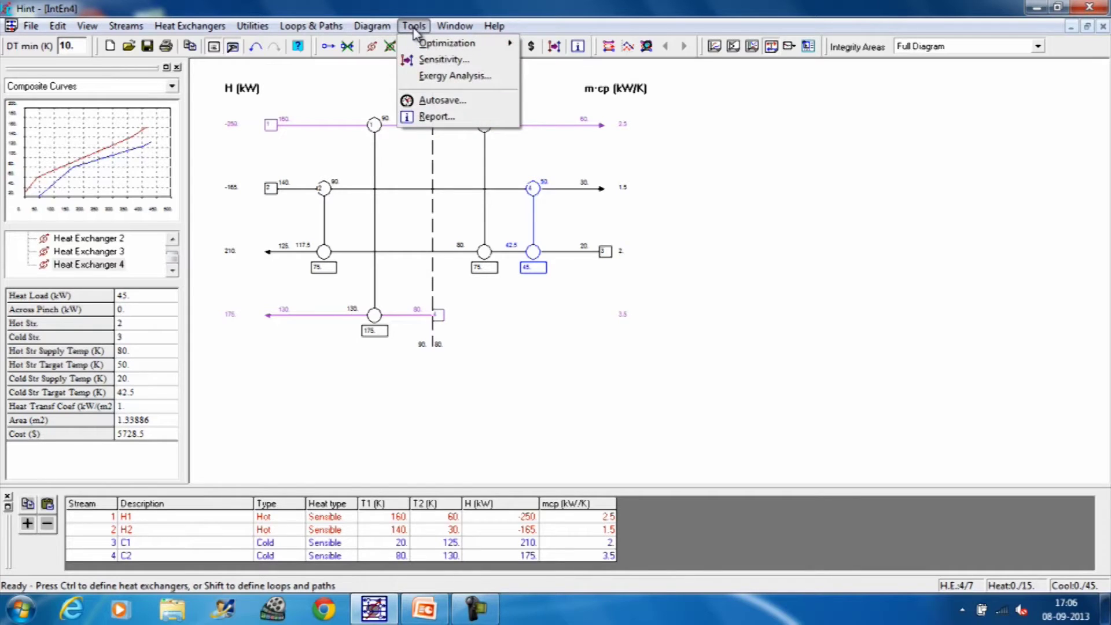
click(375, 29)
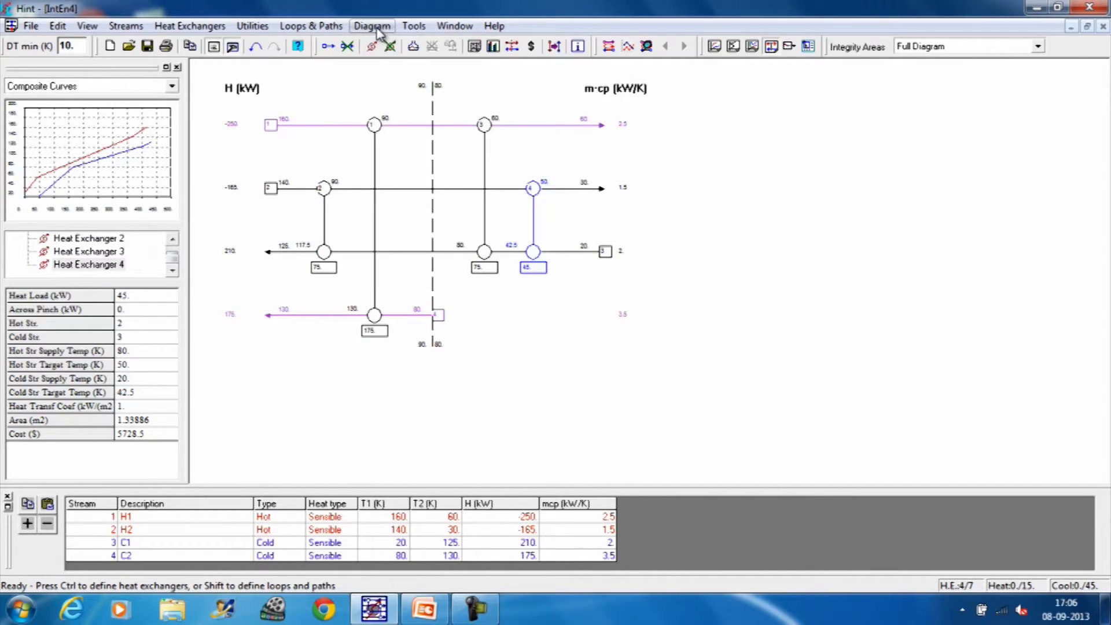
click(220, 30)
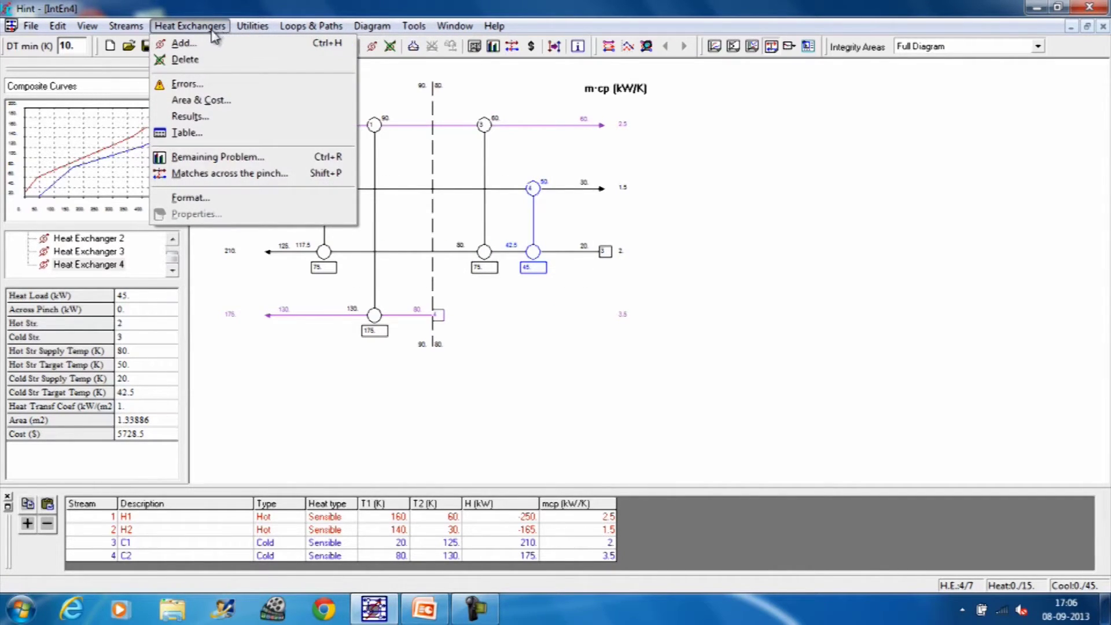
click(207, 198)
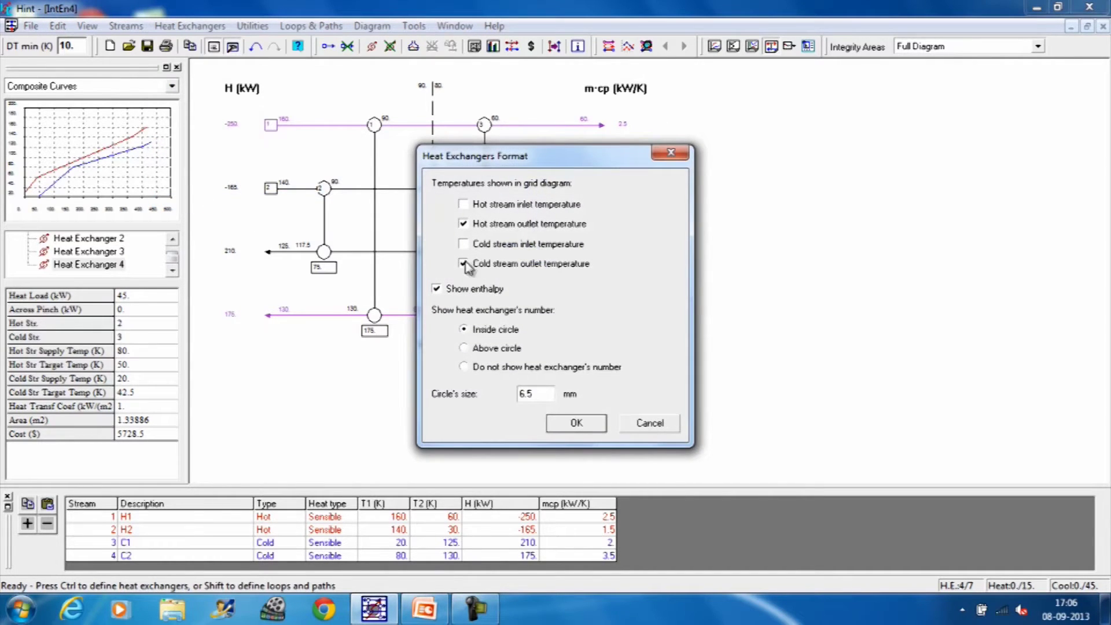
drag(588, 169, 790, 147)
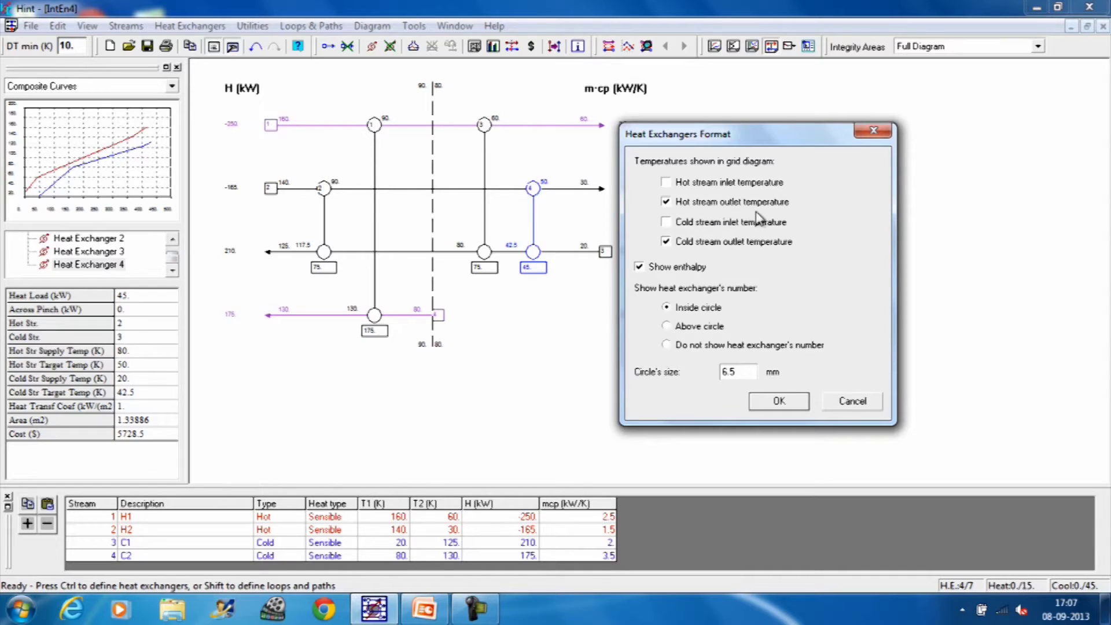
click(666, 183)
click(666, 223)
click(776, 402)
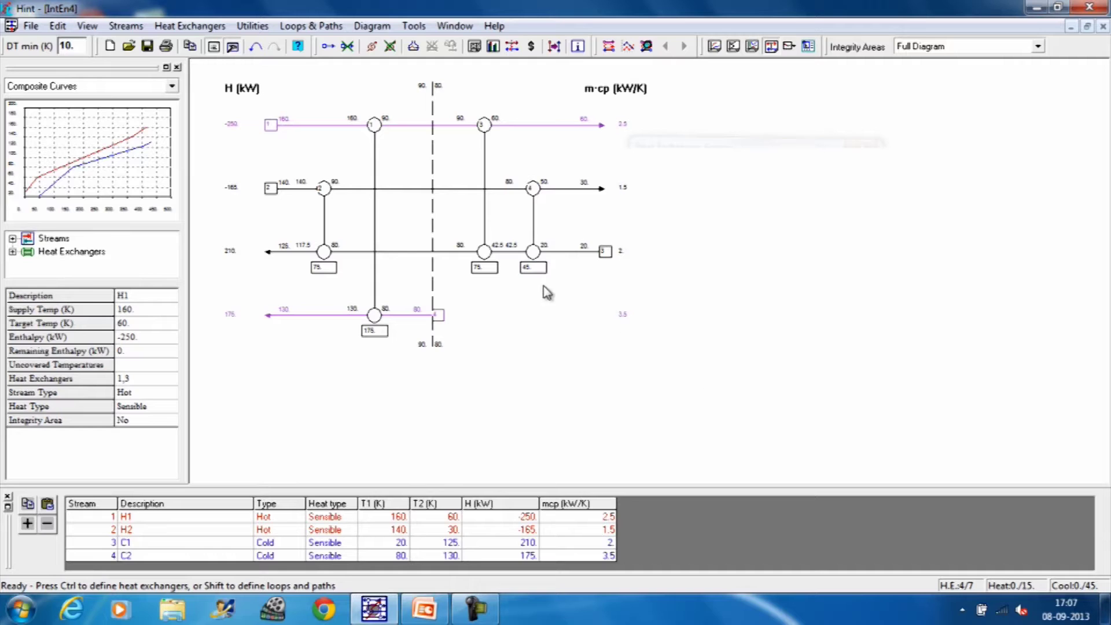
- Add heat exchanger 5 in the heat exchanger specifications, with Utilities as the cold stream and H2 as the hot stream
click(569, 191)
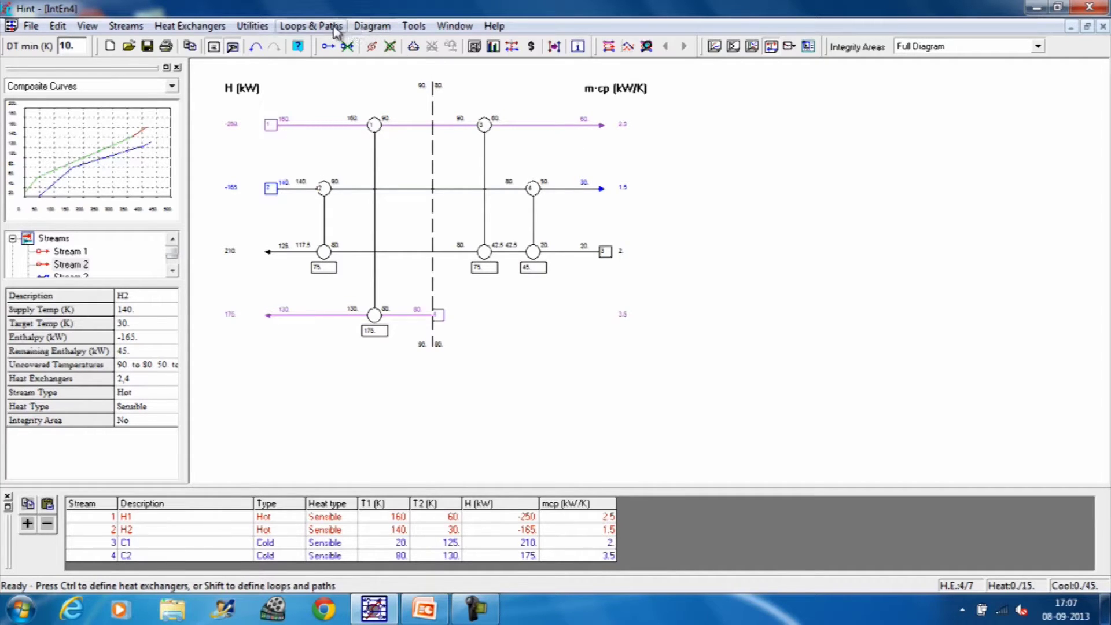
click(188, 27)
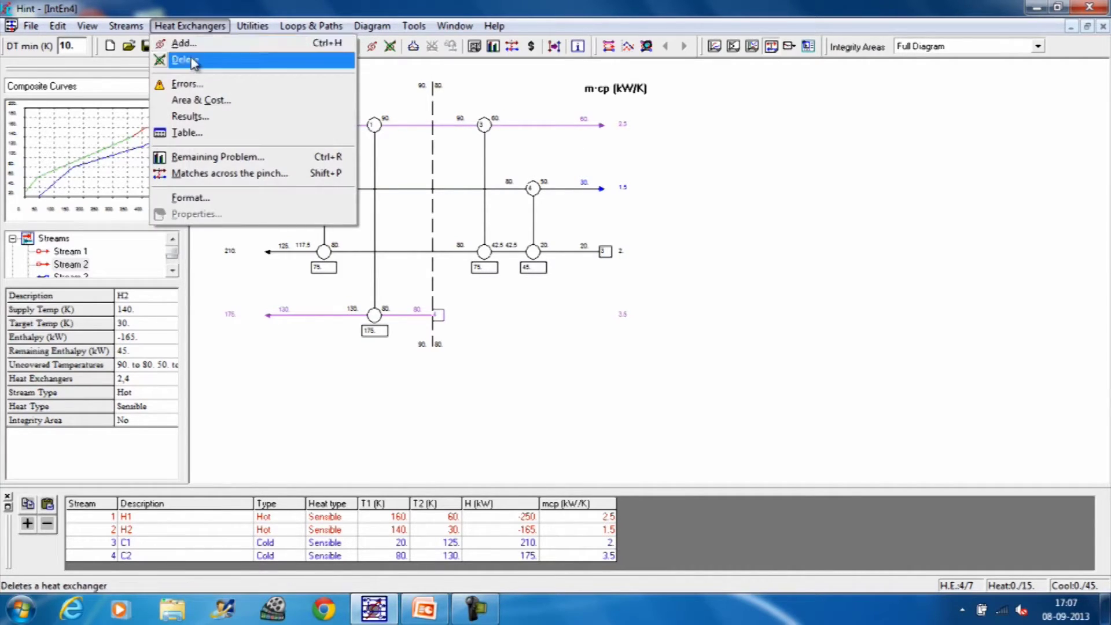
click(191, 44)
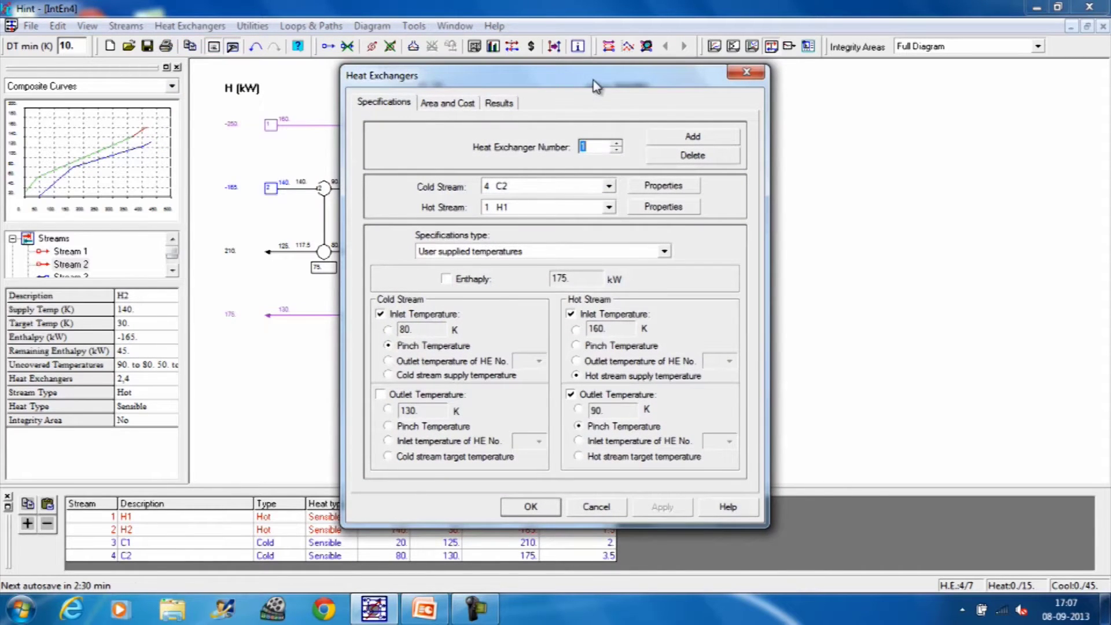
drag(596, 86, 902, 75)
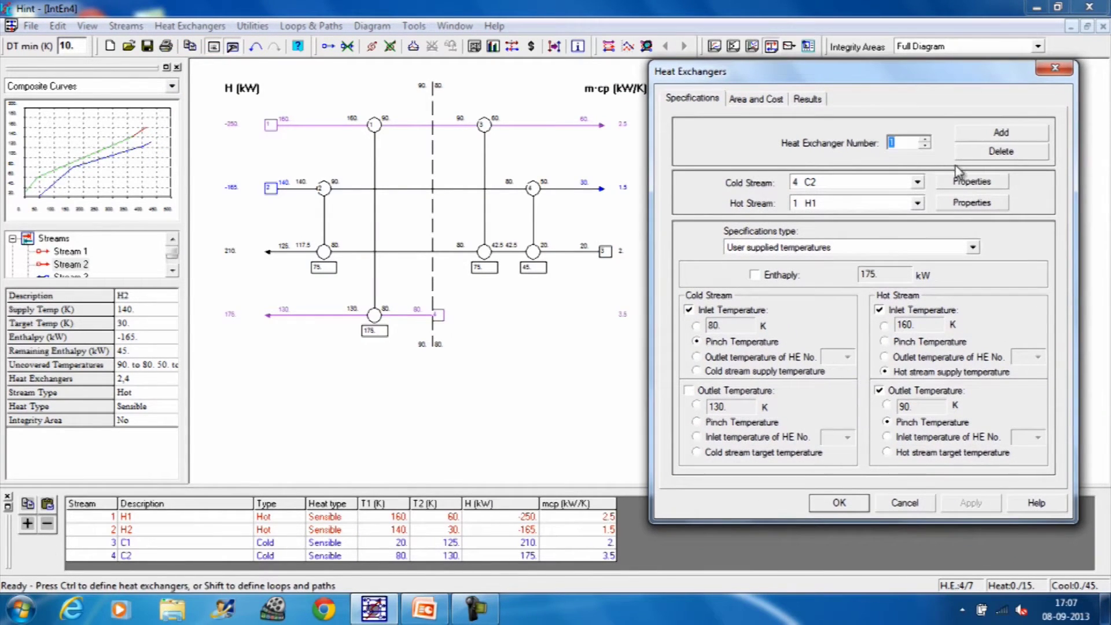
click(1002, 132)
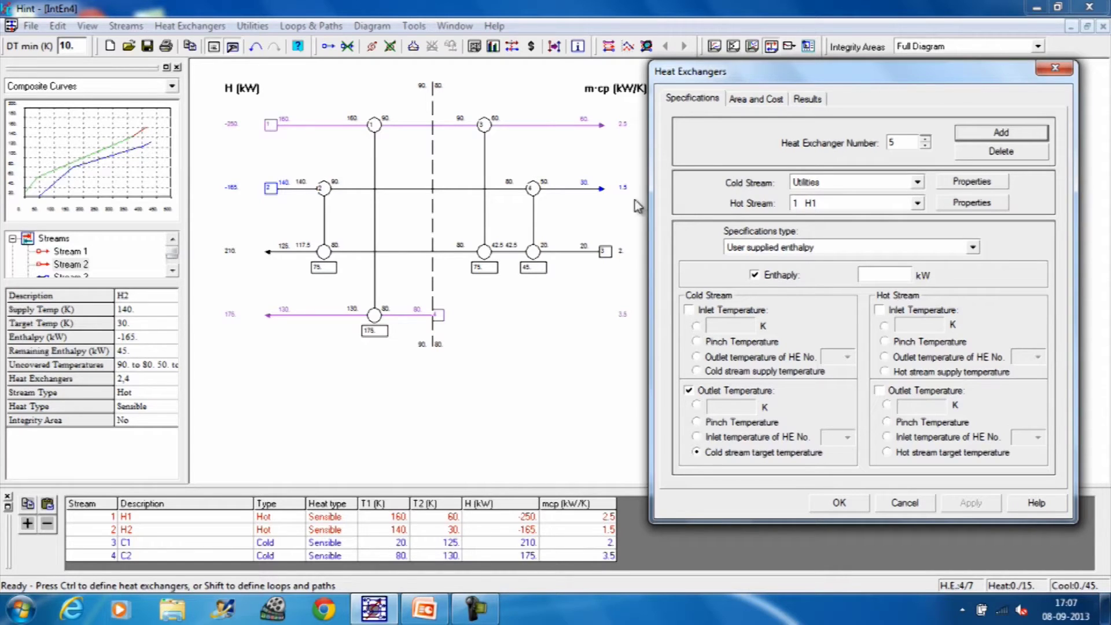
click(919, 204)
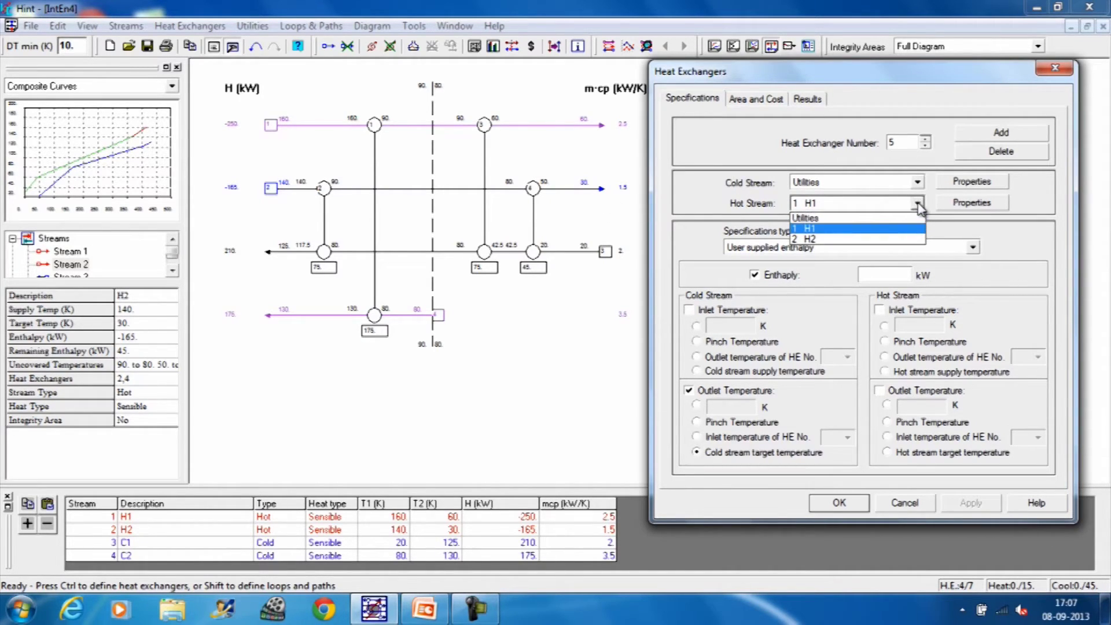
click(836, 240)
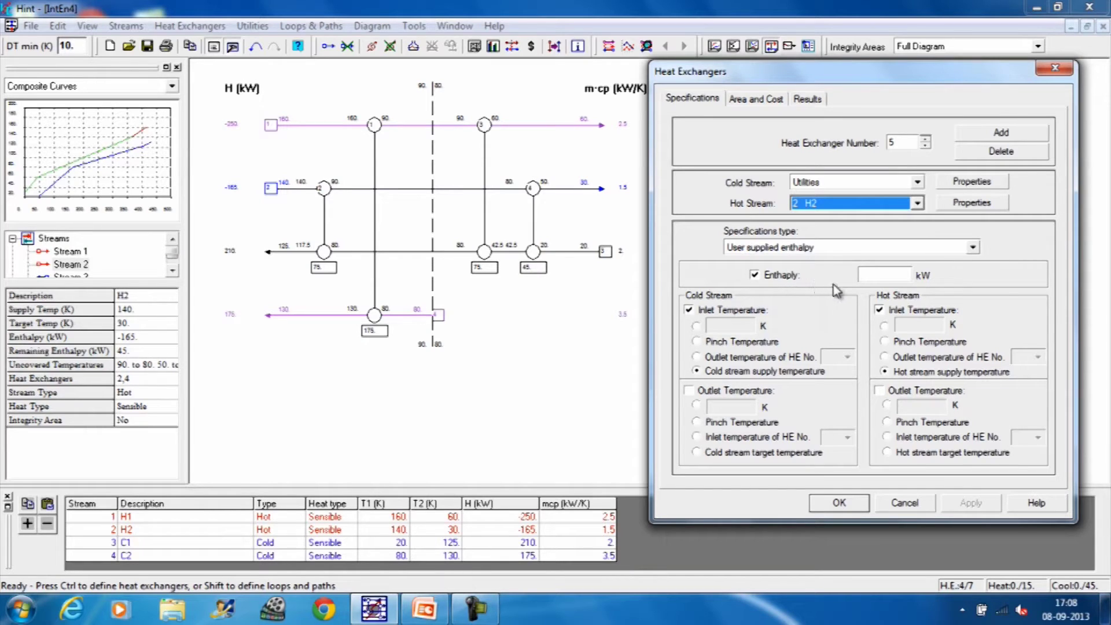
- Set heat exchanger 5's enthalpy to 45 kW and hot outlet temperature to 30 K, accept, and close the run status
click(871, 275)
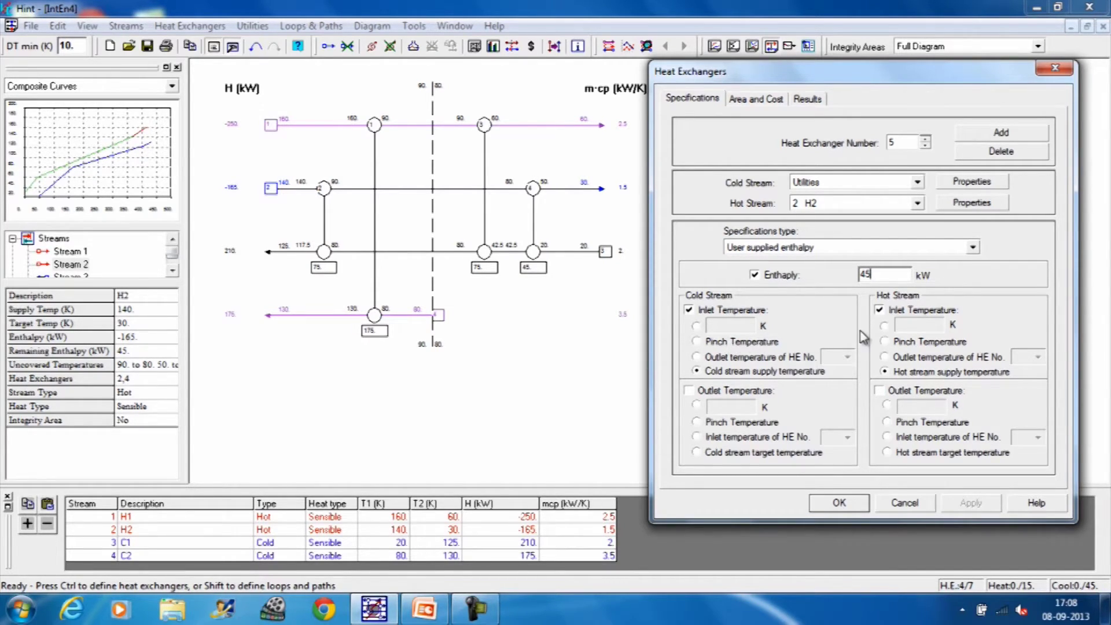
click(880, 392)
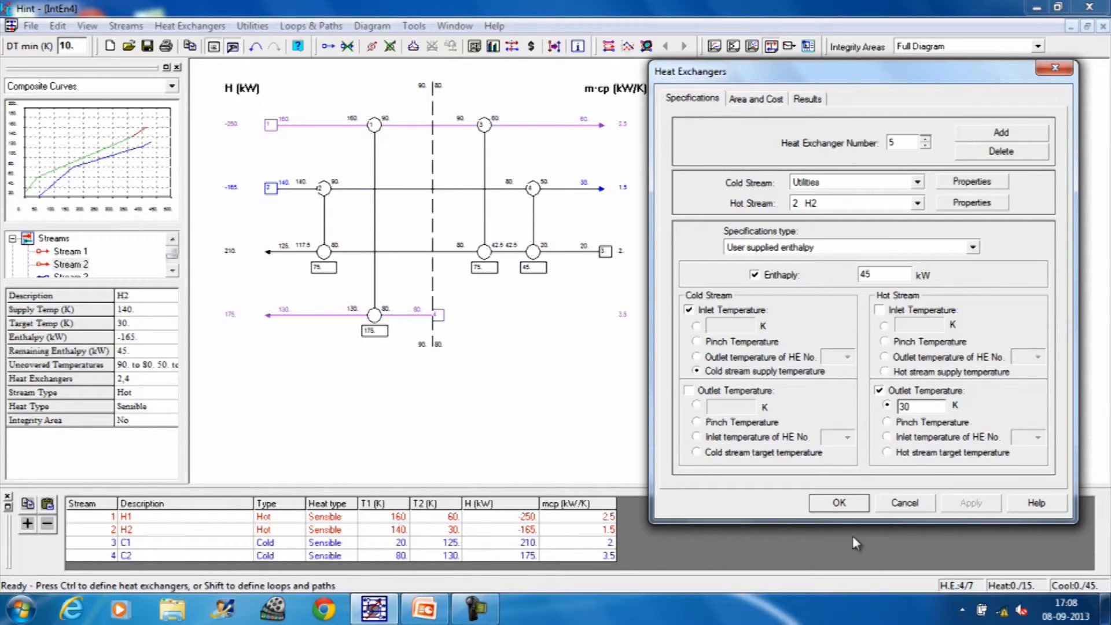
click(839, 503)
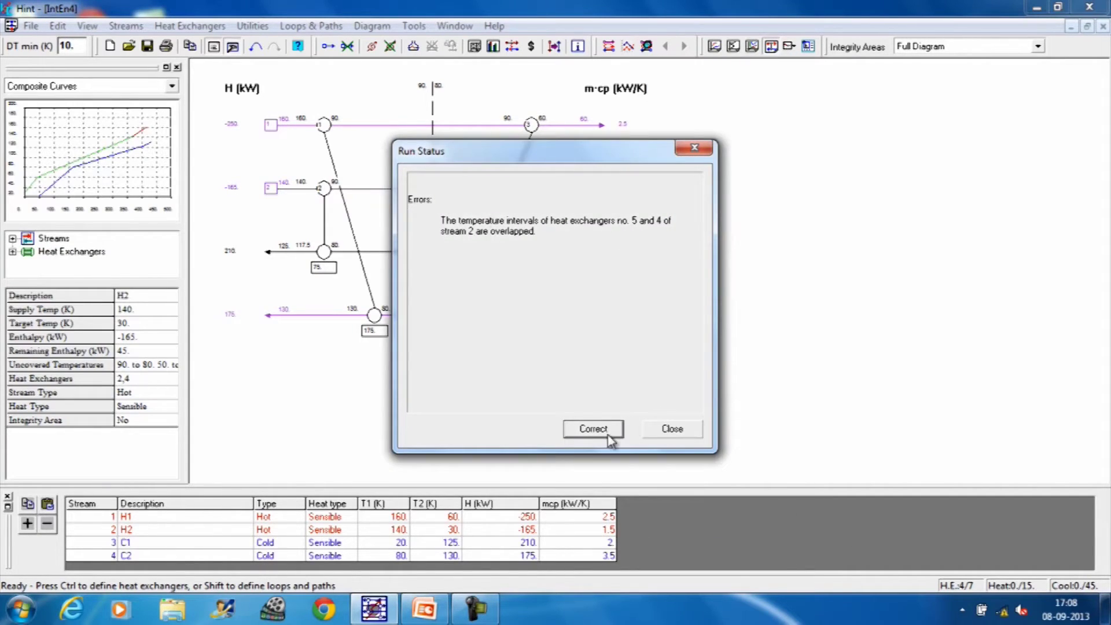
click(682, 431)
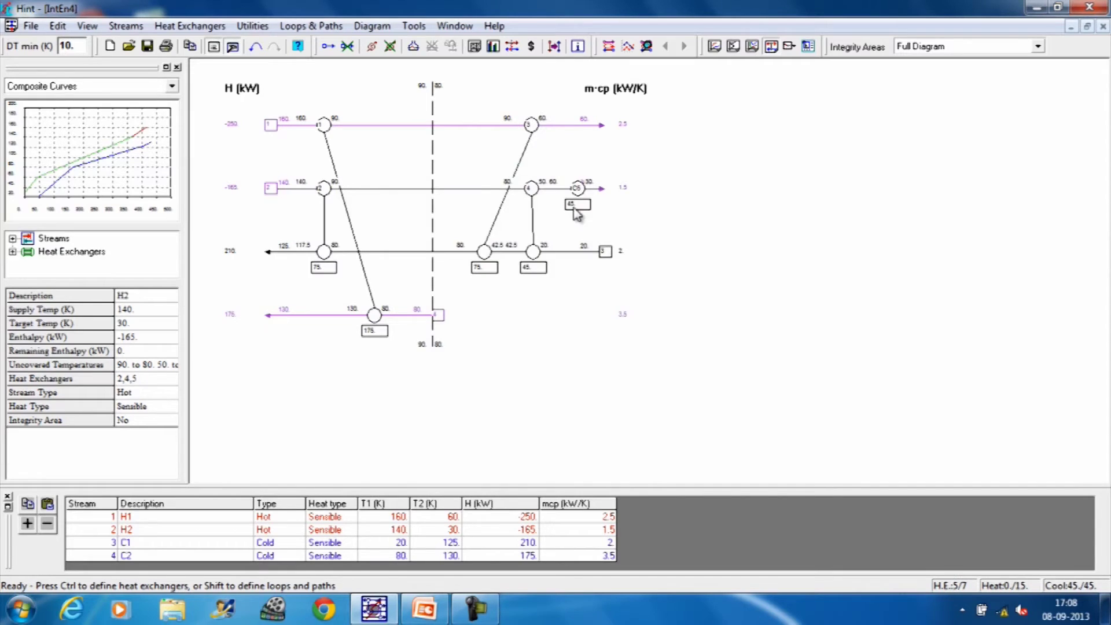
- Straighten heat exchanger 4 beside cooler 5 and move heat exchanger 3 back close to the pinch line
drag(535, 191, 578, 197)
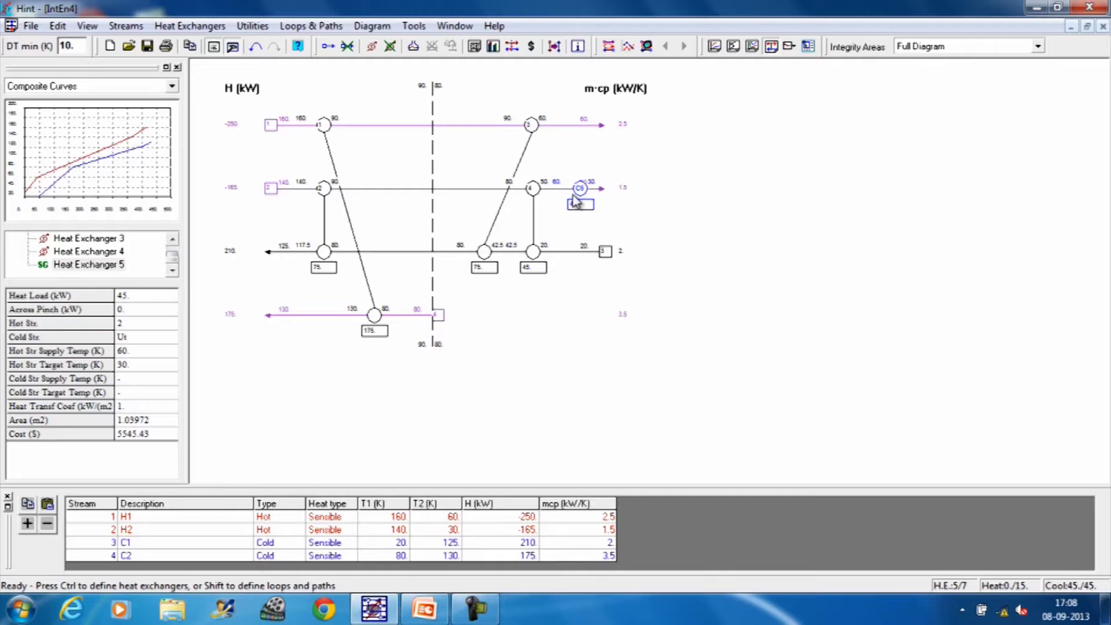
drag(531, 126, 471, 126)
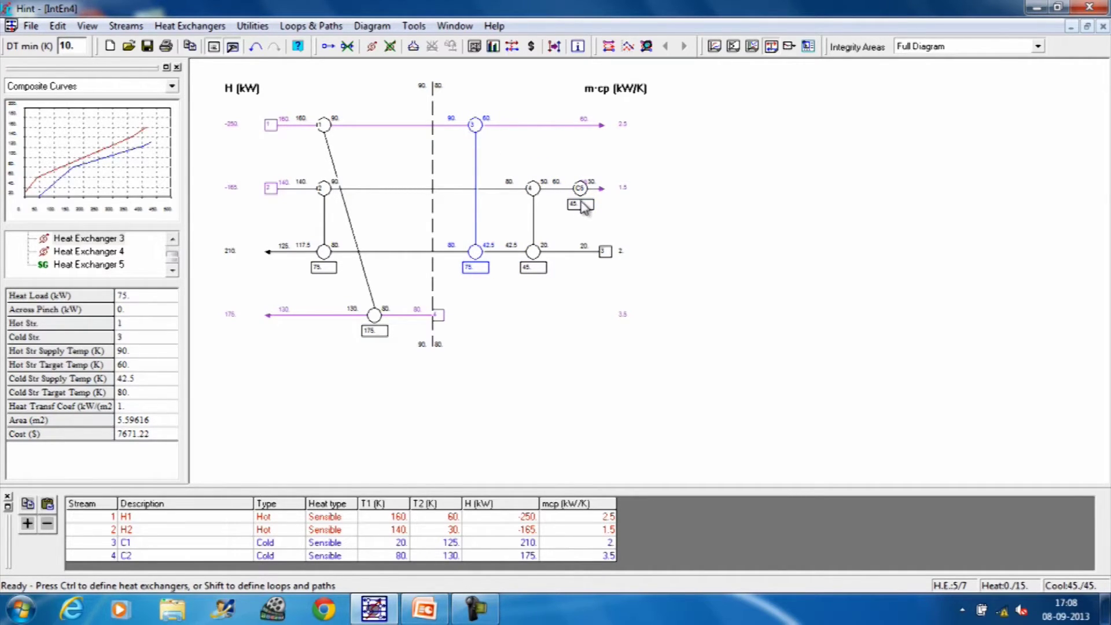
- Define cooler 5's hot inlet temperature as the outlet temperature of heat exchanger 4, accept, and close the run status
double_click(583, 194)
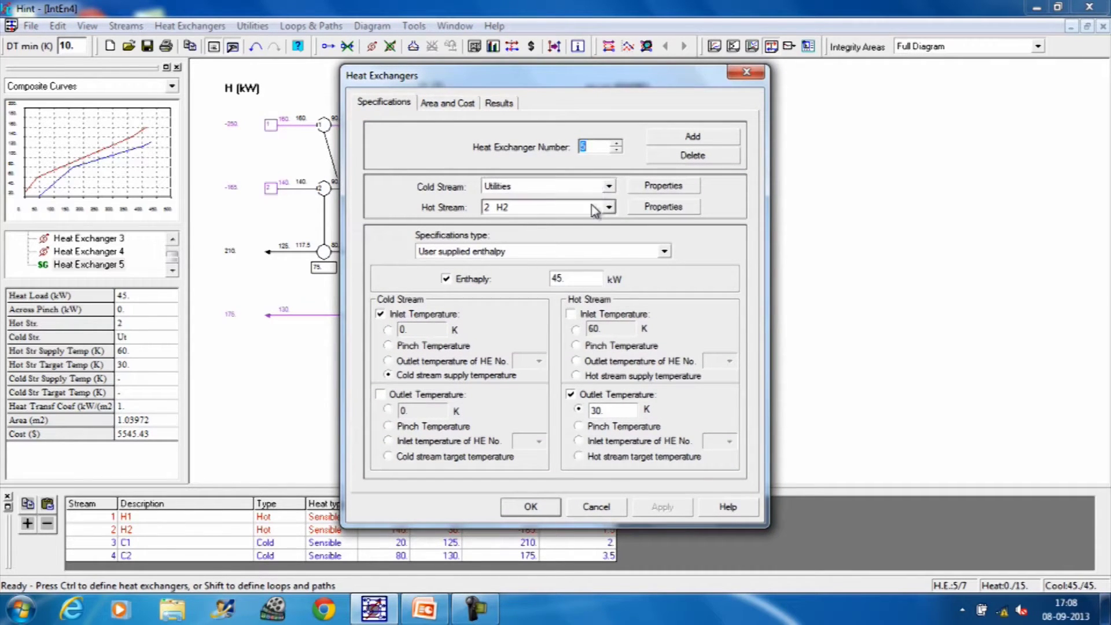
drag(645, 78, 915, 91)
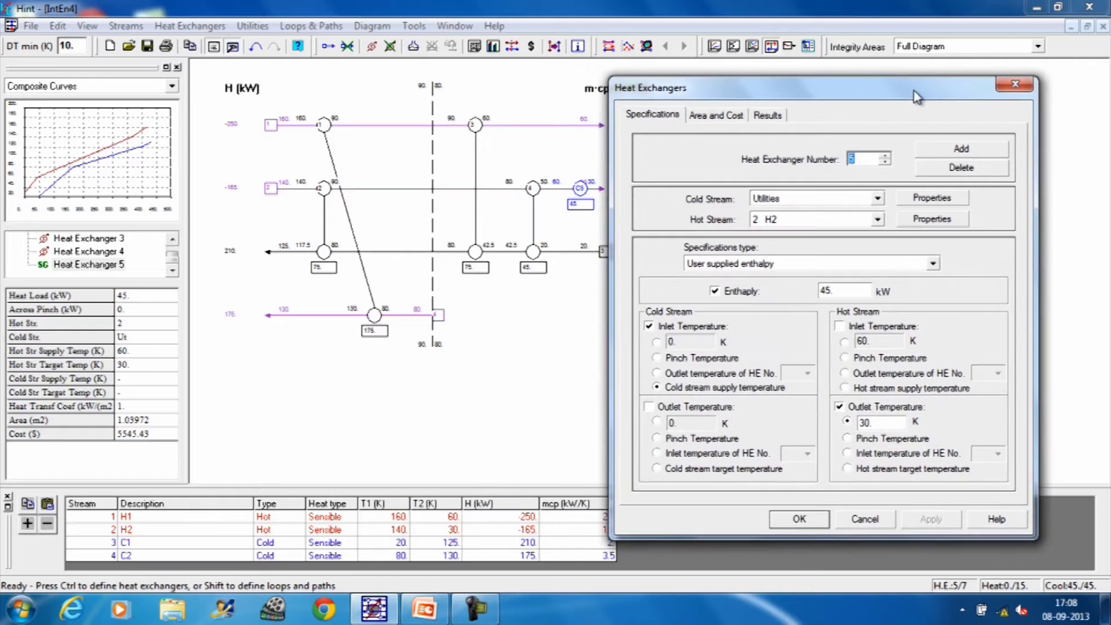
click(840, 326)
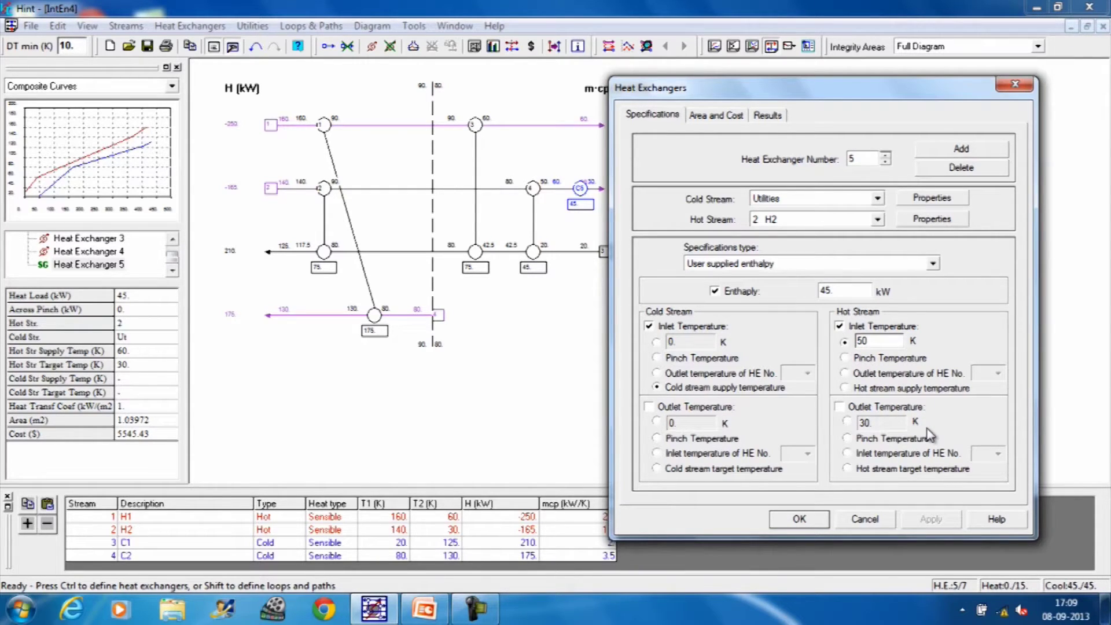
click(845, 374)
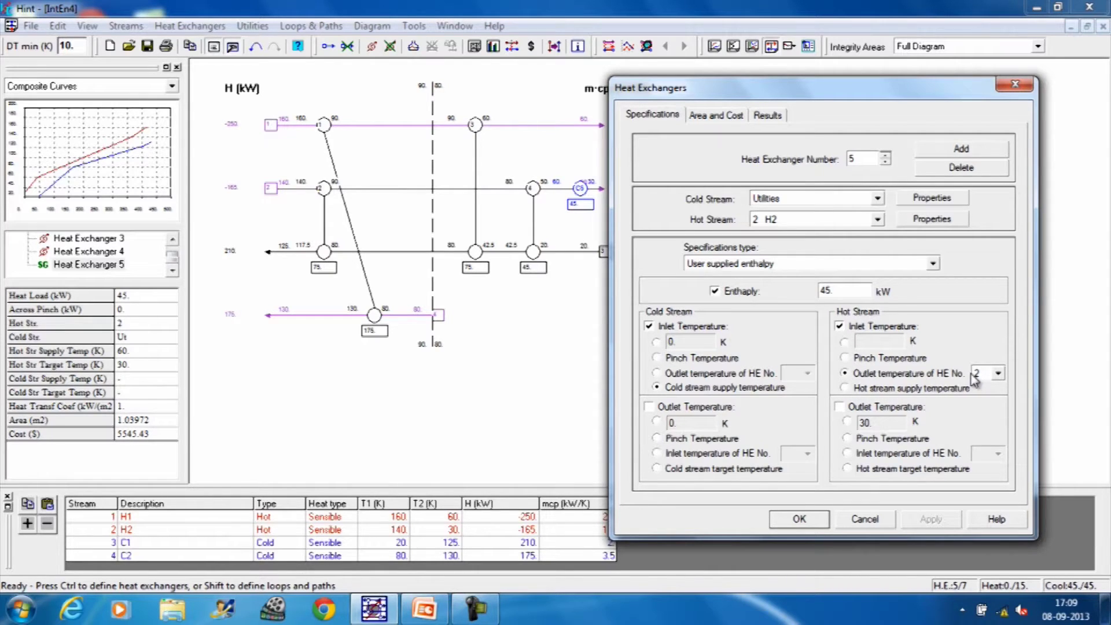
click(986, 374)
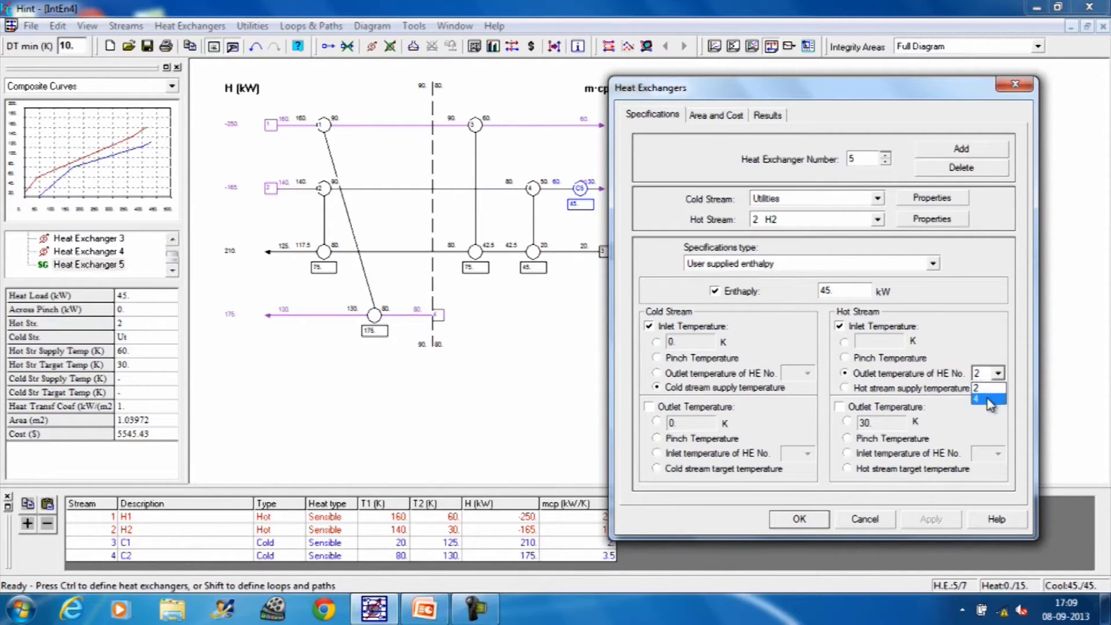
click(988, 399)
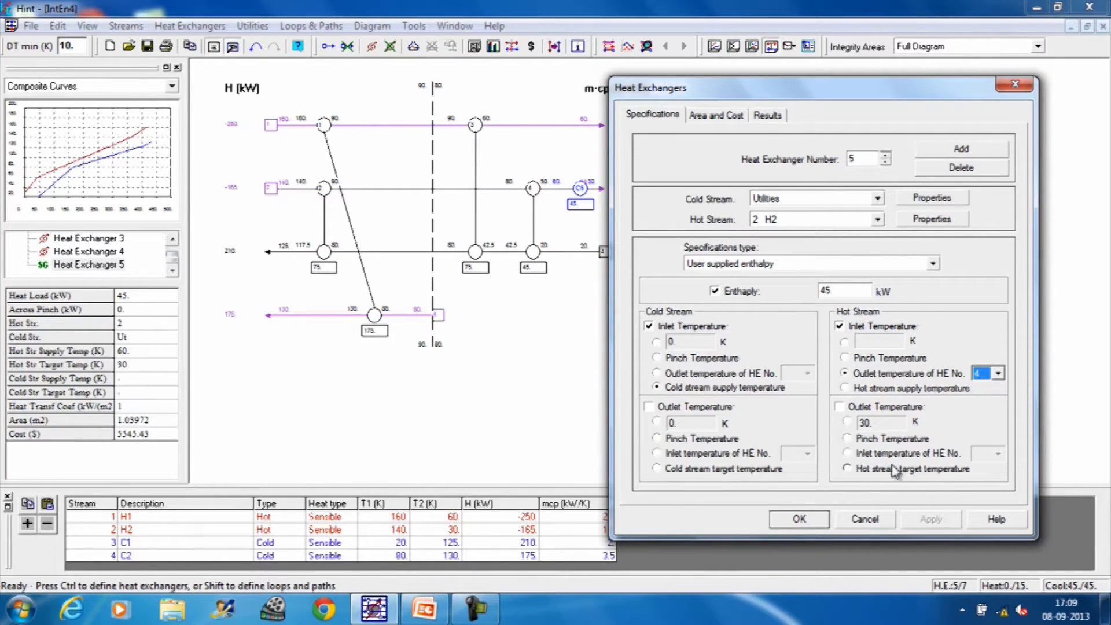
click(799, 519)
click(671, 428)
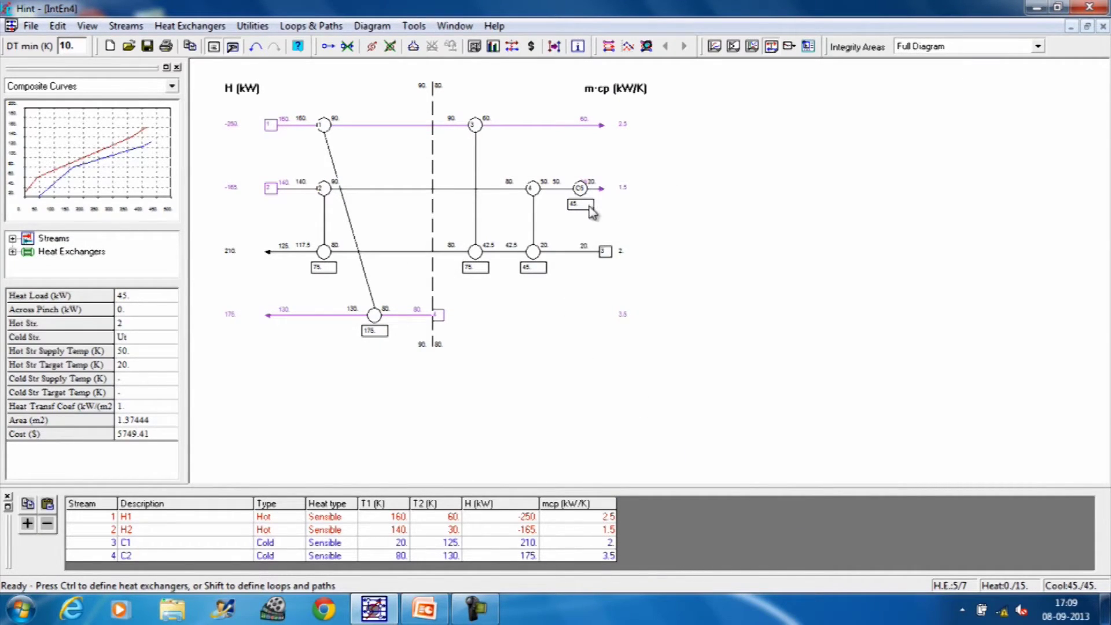
- Straighten heat exchanger 1 and shift heat exchanger 2 closer to it above the pinch, declining to save the document
drag(324, 124, 378, 125)
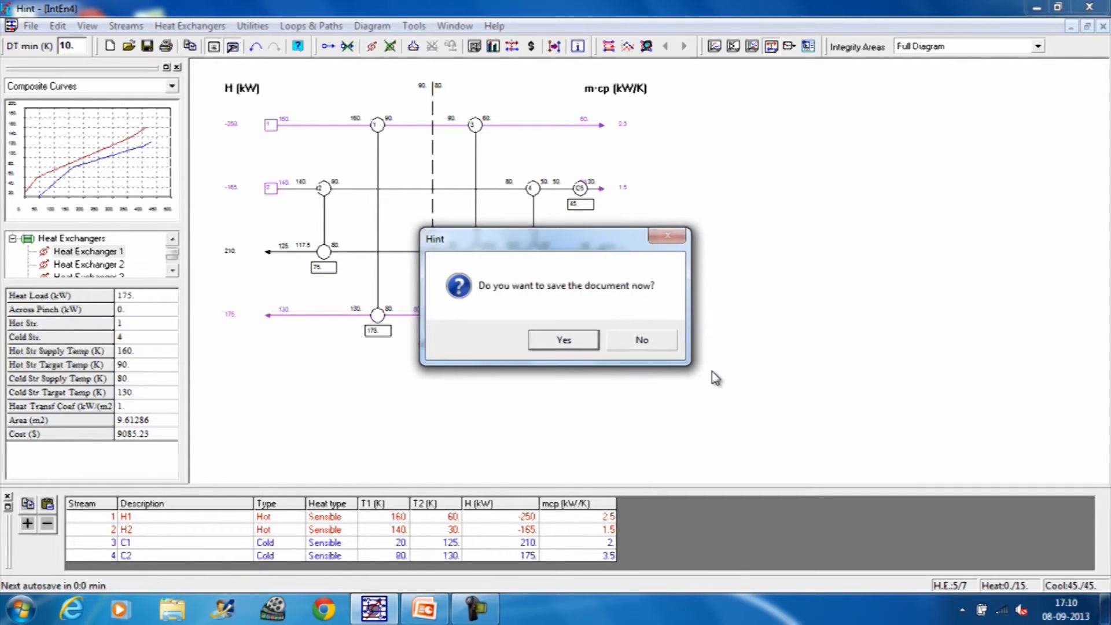
click(642, 341)
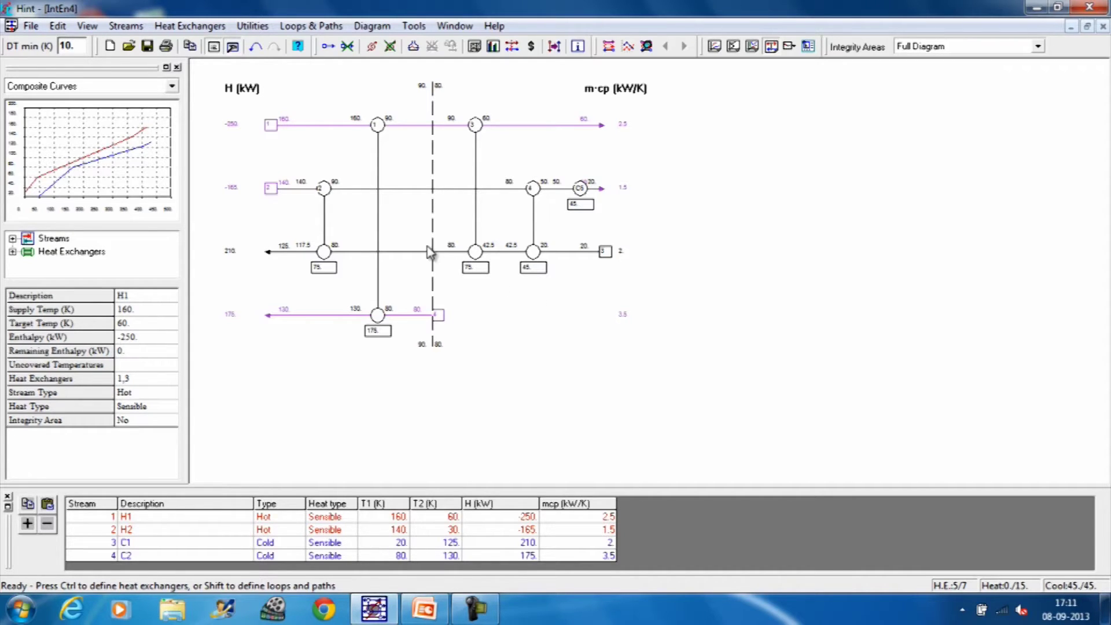
drag(323, 194, 341, 195)
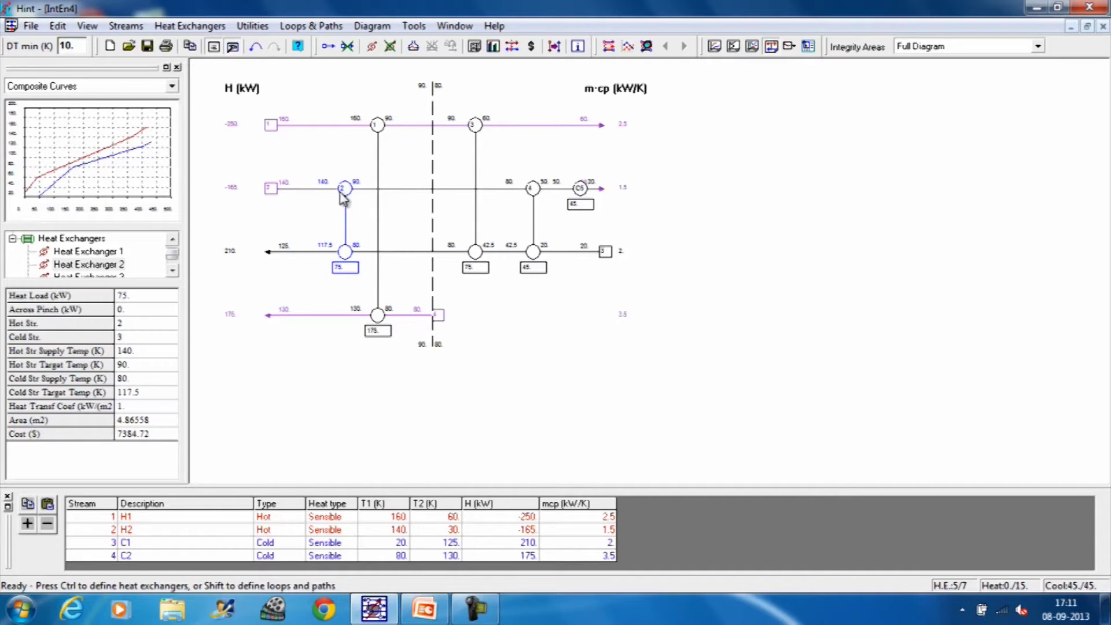
- Add a new heat exchanger between cold stream C1 and hot stream H1
click(304, 251)
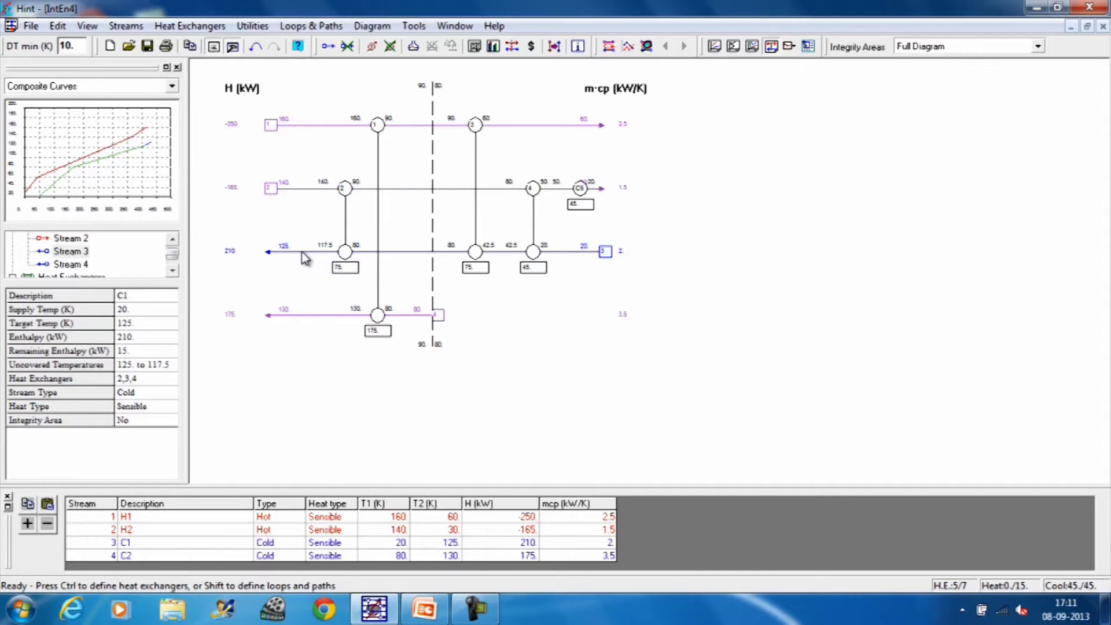
click(206, 26)
click(174, 42)
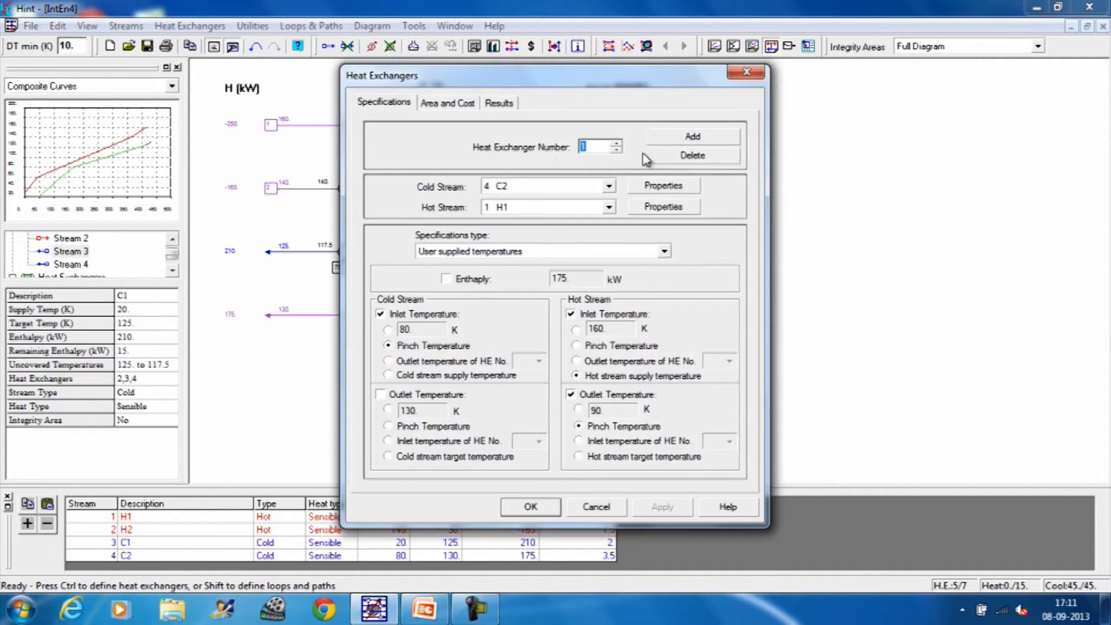
click(693, 137)
drag(664, 83, 867, 88)
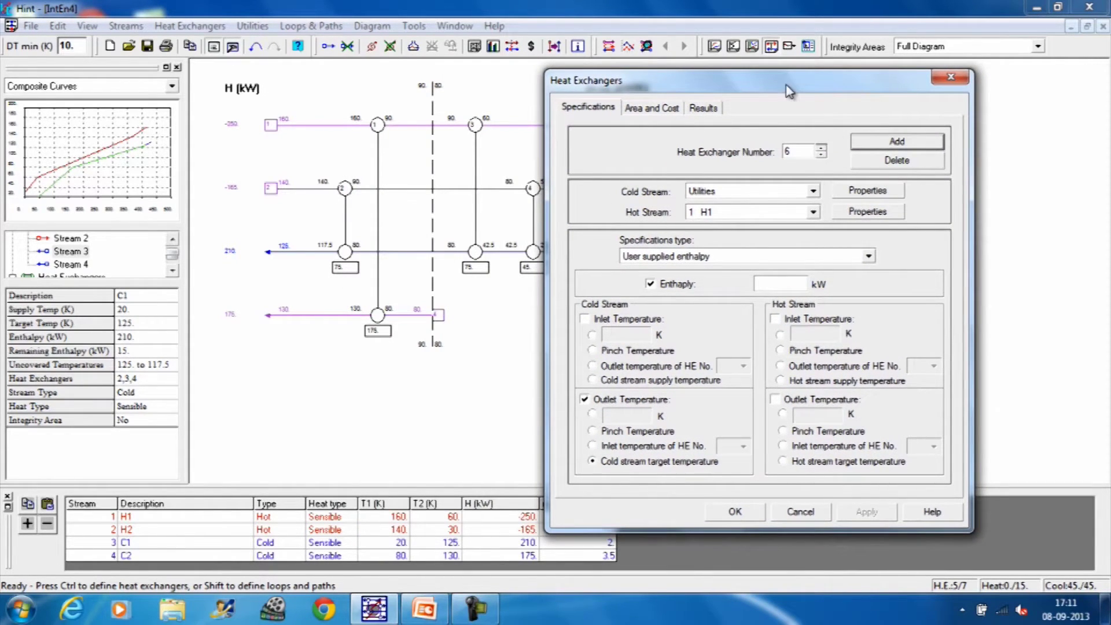
drag(789, 91, 860, 83)
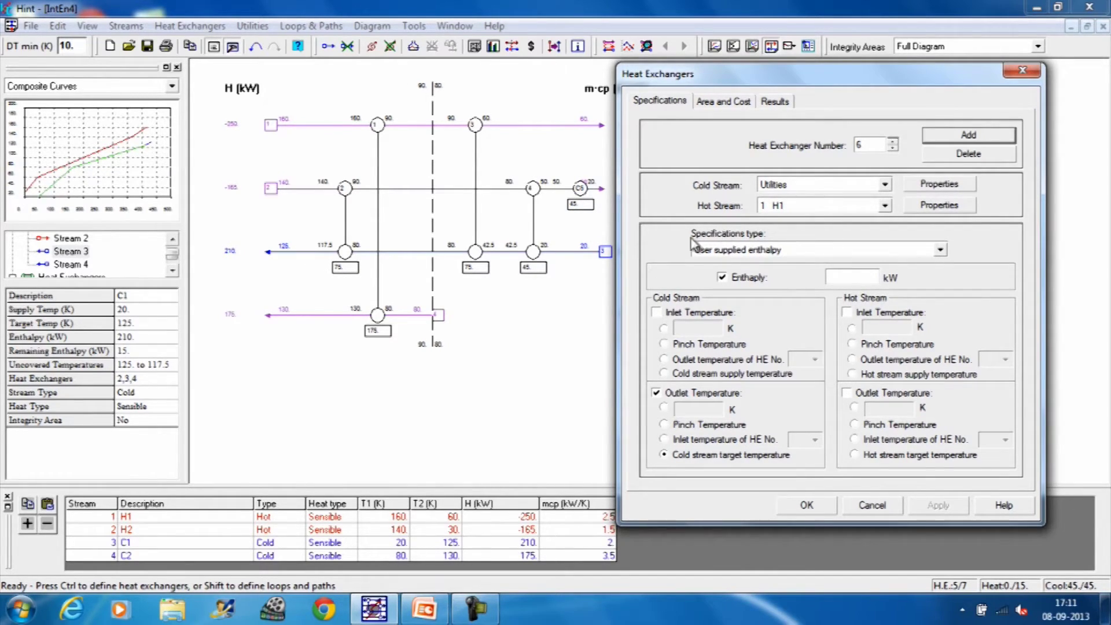
click(885, 184)
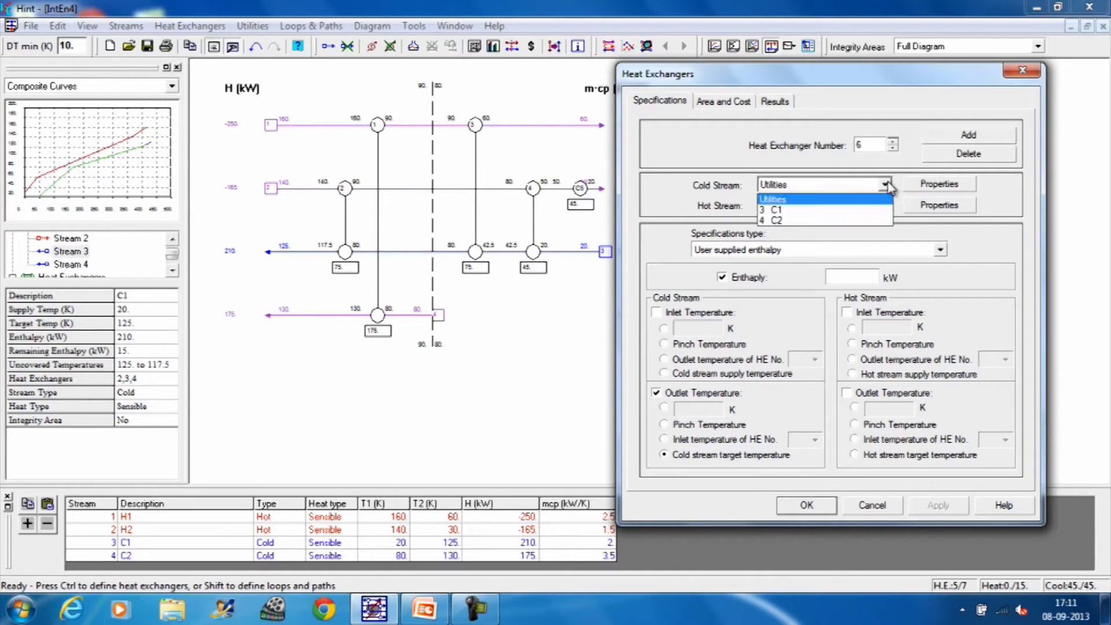
click(776, 210)
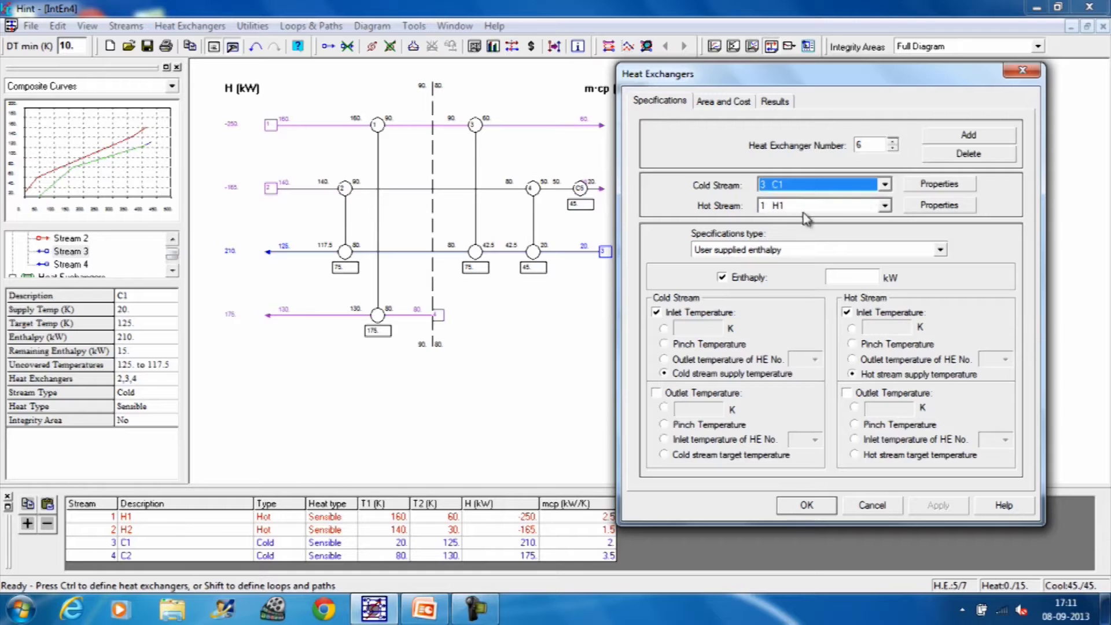
click(885, 206)
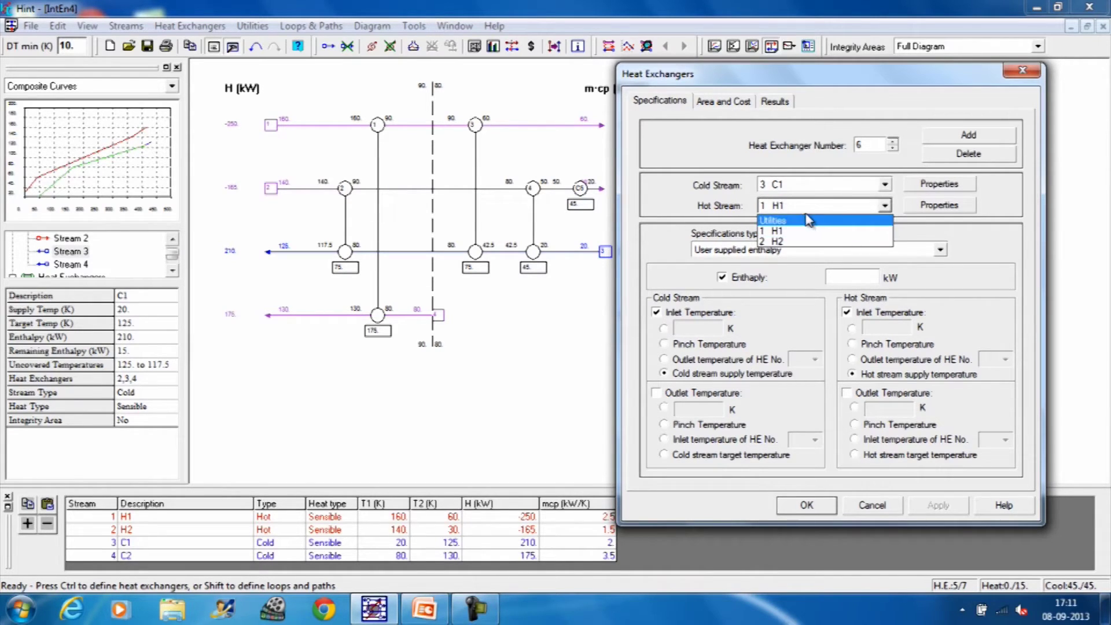
click(810, 218)
- Set heat exchanger 6's enthalpy to 15 kW and try defining its hot inlet temperature as heat exchanger 3's outlet temperature
click(836, 279)
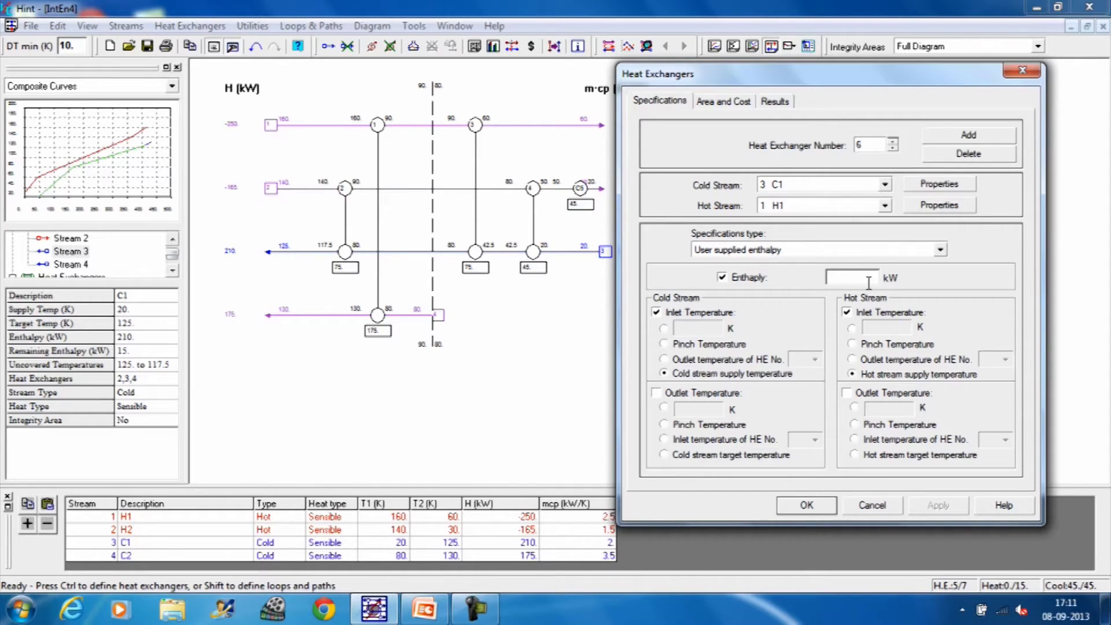
text(15)
click(851, 359)
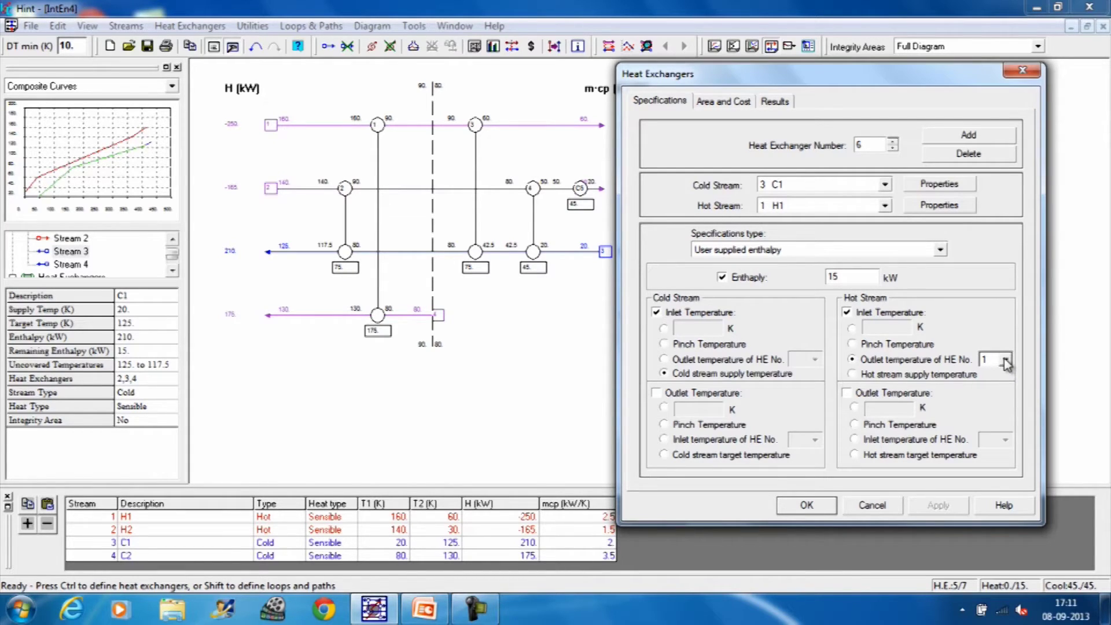
click(1006, 360)
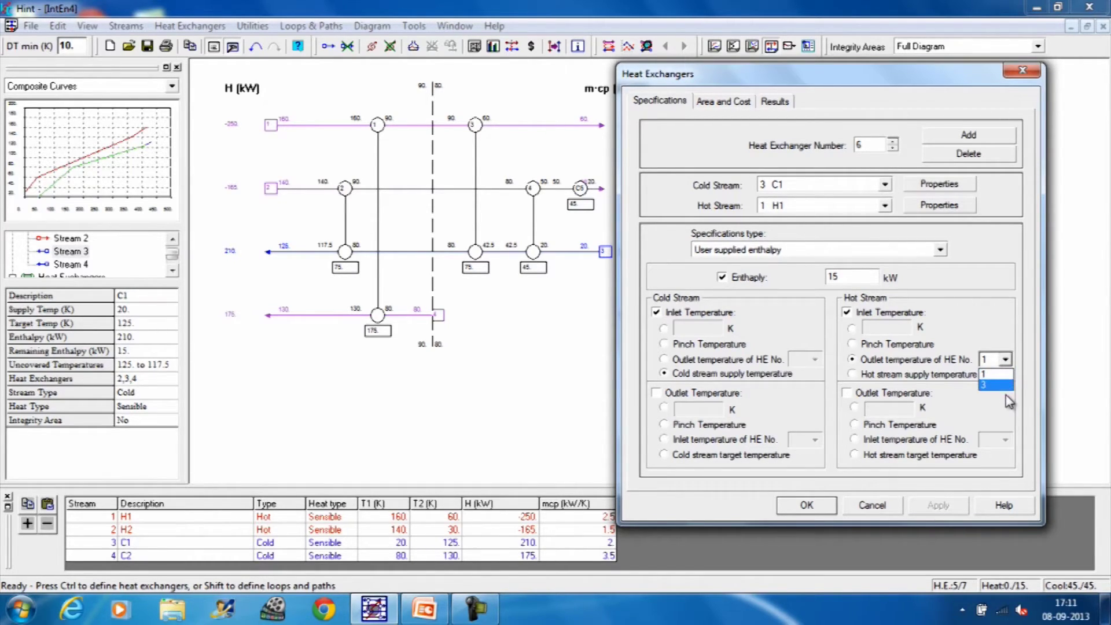
click(1005, 361)
click(848, 360)
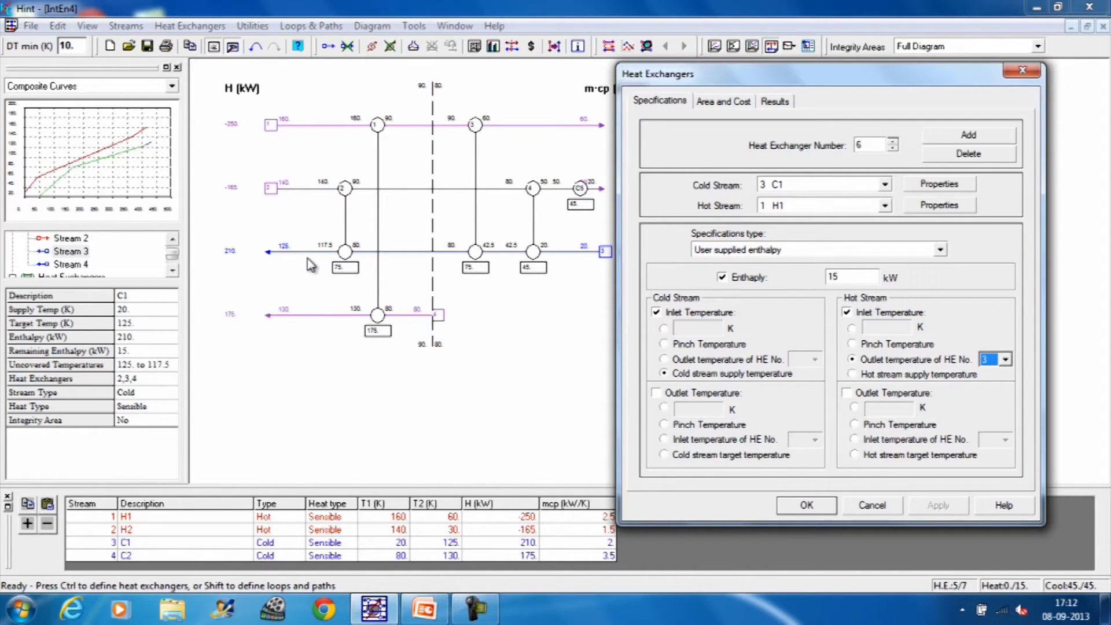
- Specify heat exchanger 6's hot outlet temperature as 125 K instead of its hot inlet, accept, and close the run status
click(848, 394)
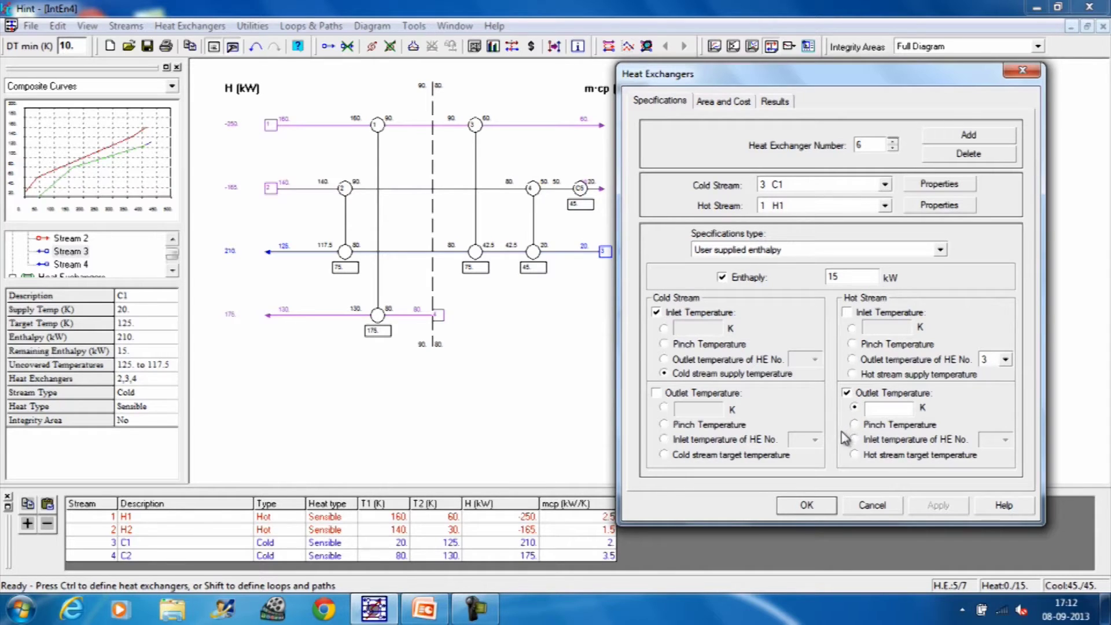
click(872, 410)
text(125)
click(807, 506)
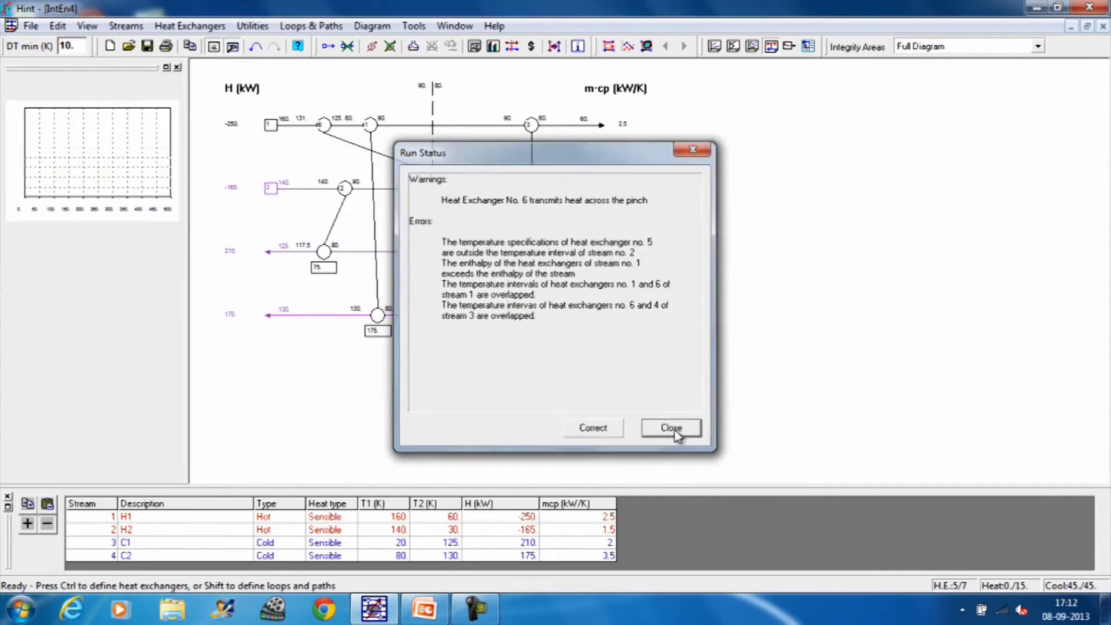
click(673, 428)
- Straighten heat exchangers 6, 2, 4 and 1 in the grid diagram, placing exchanger 1 just above the pinch
drag(623, 255, 355, 253)
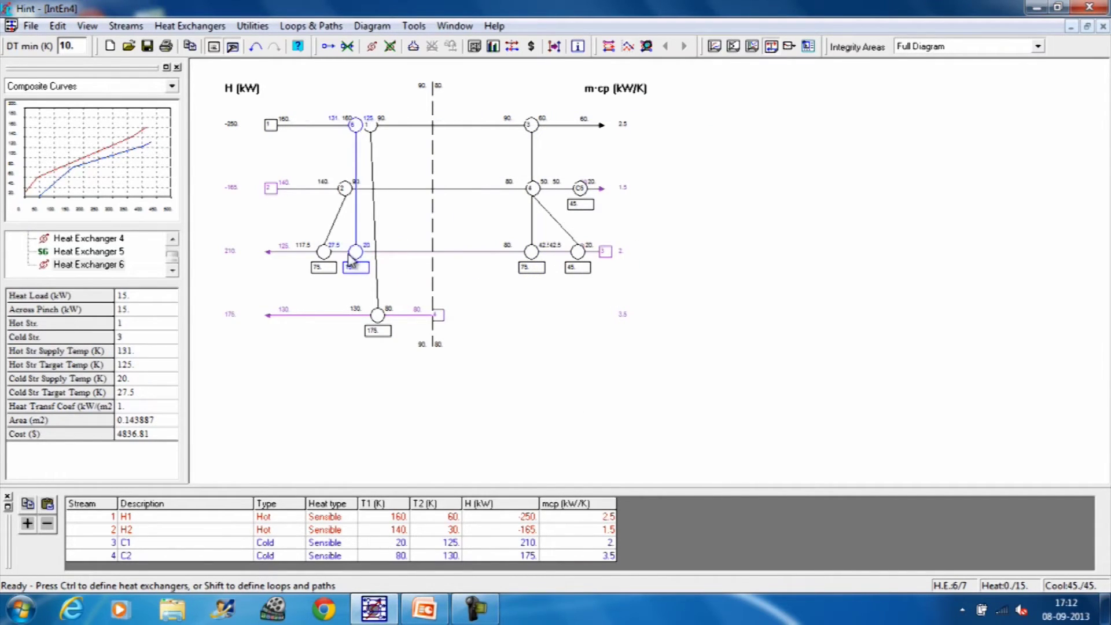
drag(346, 192, 317, 176)
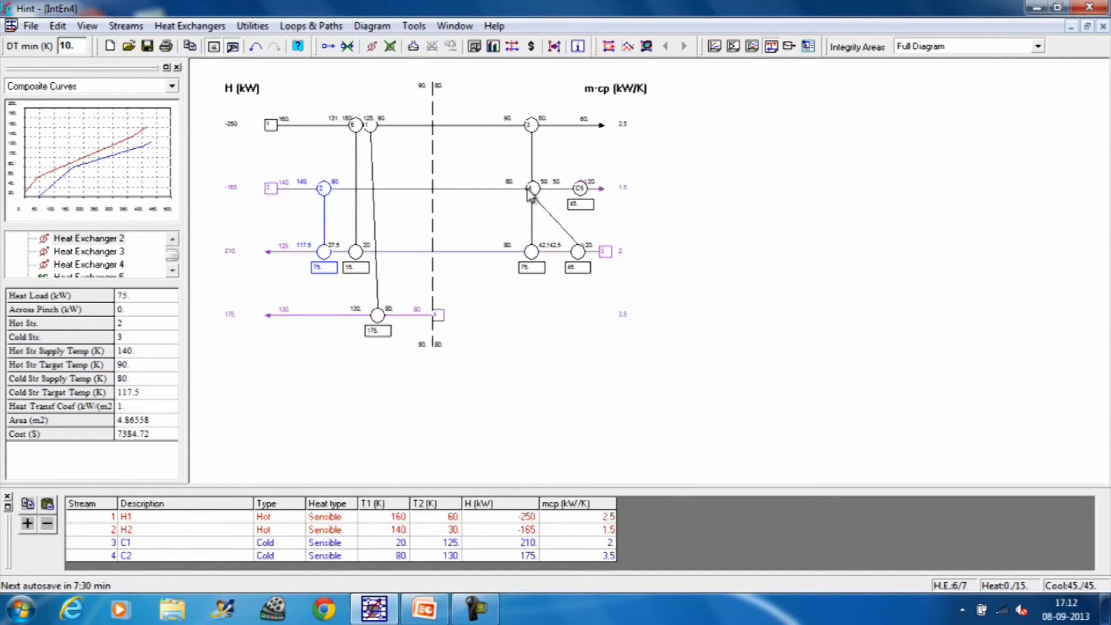
drag(532, 188, 473, 187)
drag(371, 125, 407, 138)
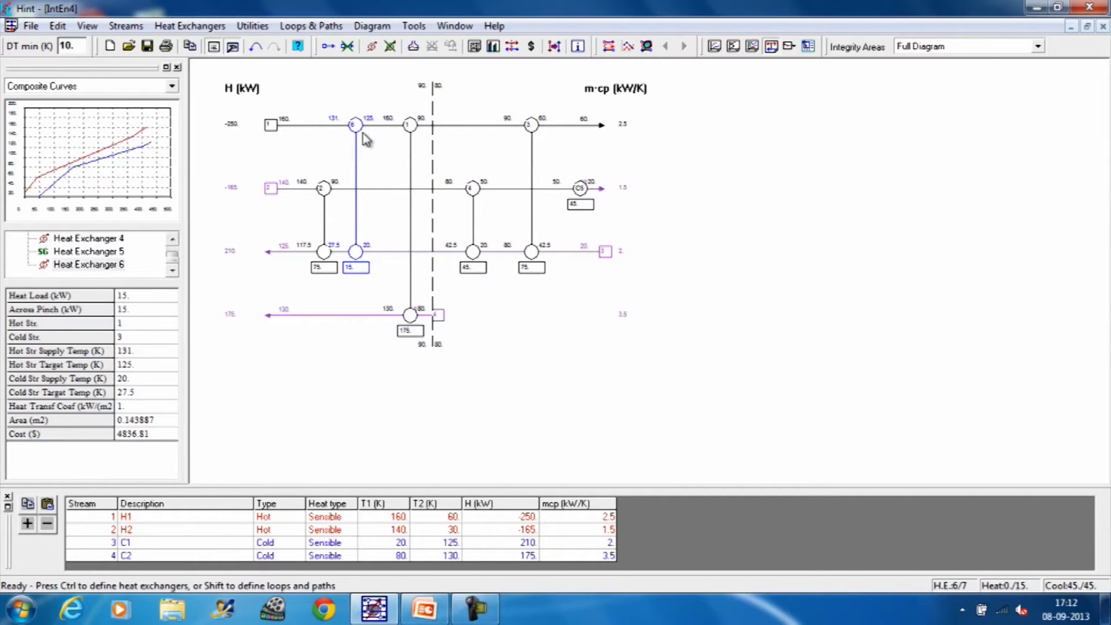
- Delete heat exchanger 6 from the network, confirm the deletion, and close the run status
click(390, 47)
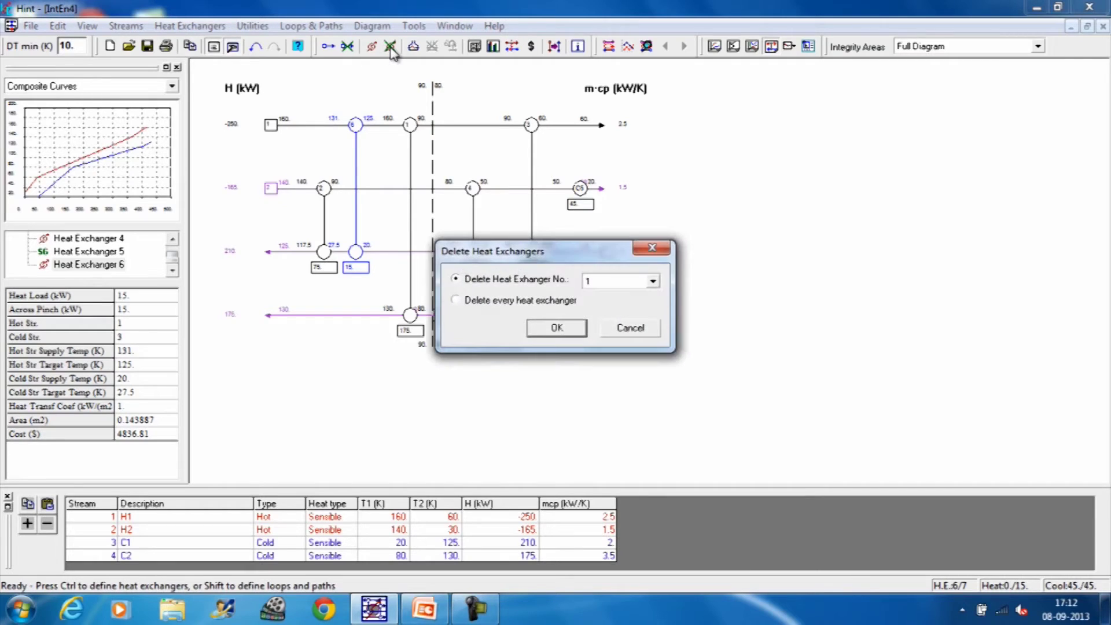
click(653, 282)
click(655, 315)
click(654, 315)
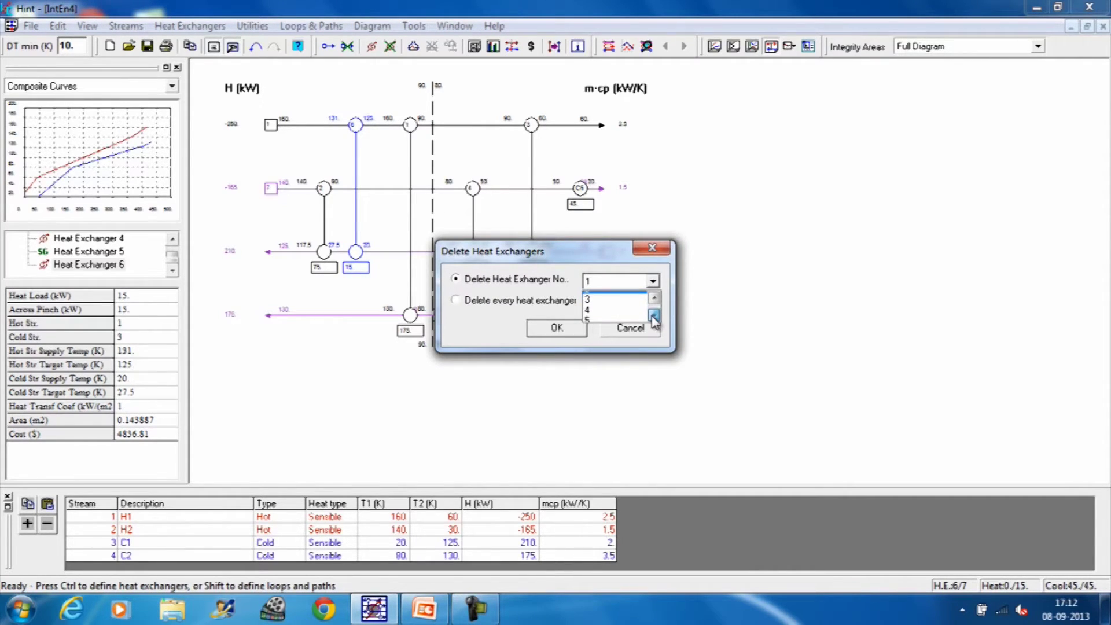
click(654, 315)
click(621, 318)
click(559, 329)
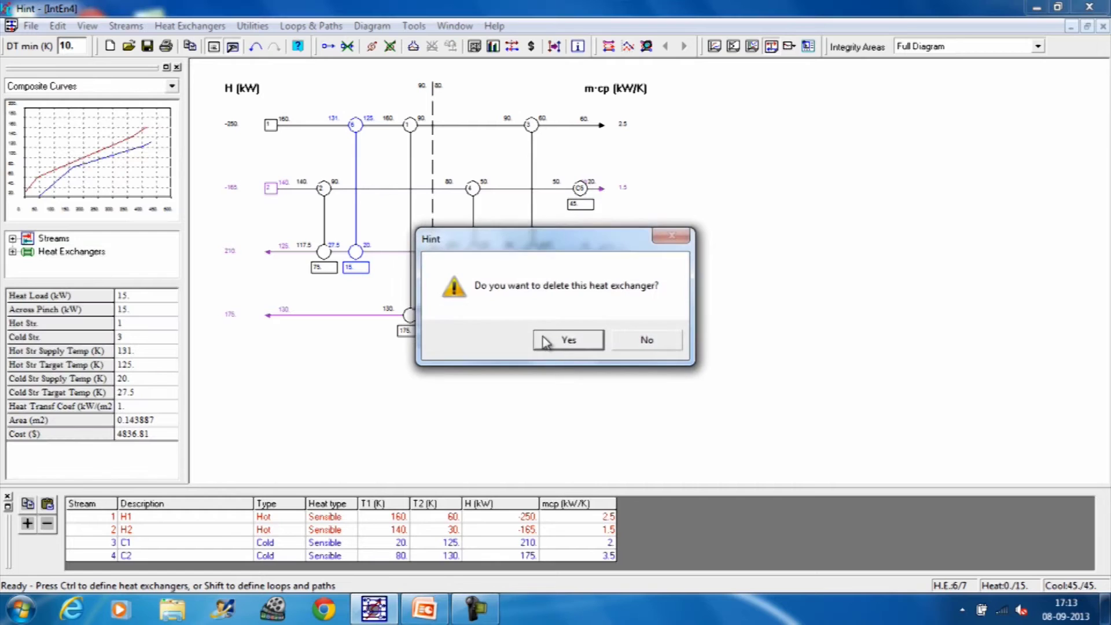
click(575, 347)
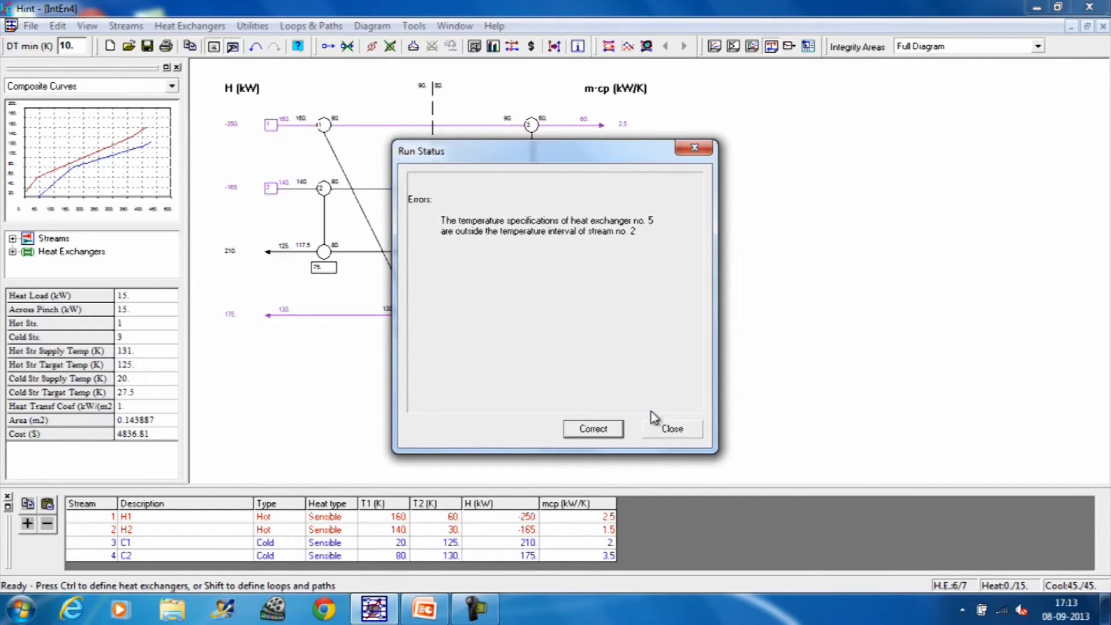
click(668, 424)
- Straighten heat exchangers 1 and 4, shift 2 beside 1, and place 3 near the pinch line with 4 between it and cooler 5
drag(325, 124, 383, 129)
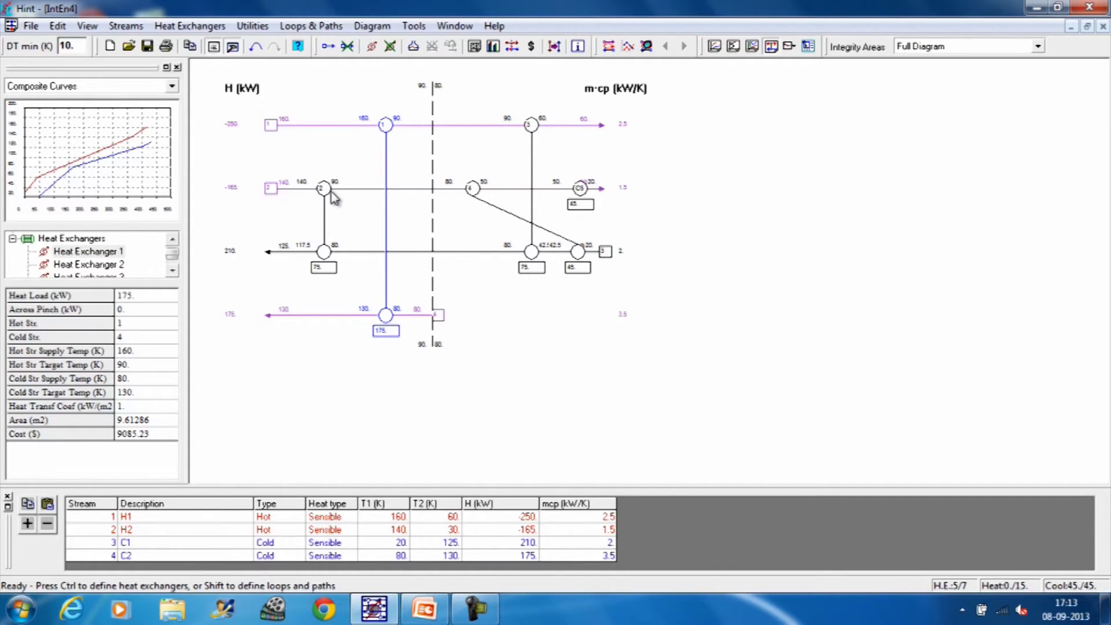
drag(333, 198, 360, 199)
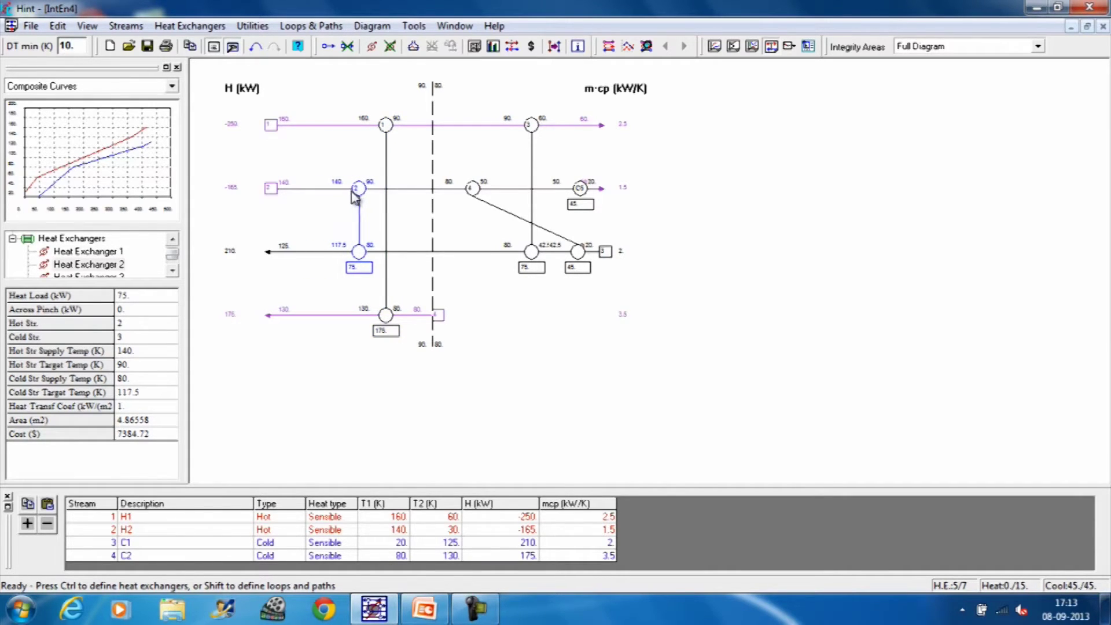
drag(578, 252, 468, 254)
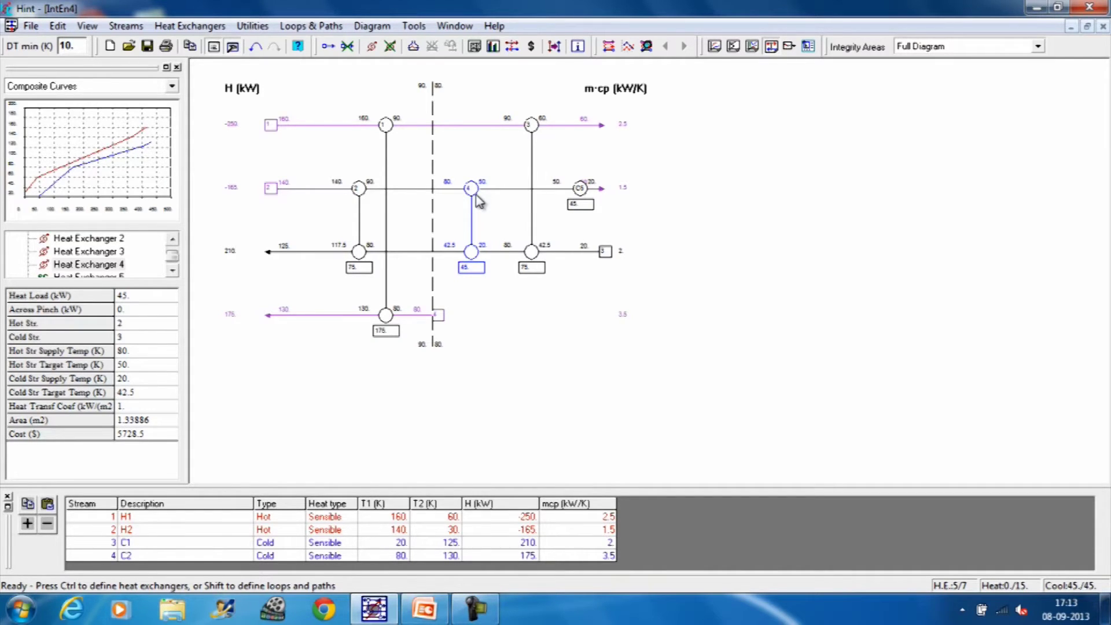
click(525, 134)
drag(525, 134, 493, 132)
drag(470, 194, 528, 200)
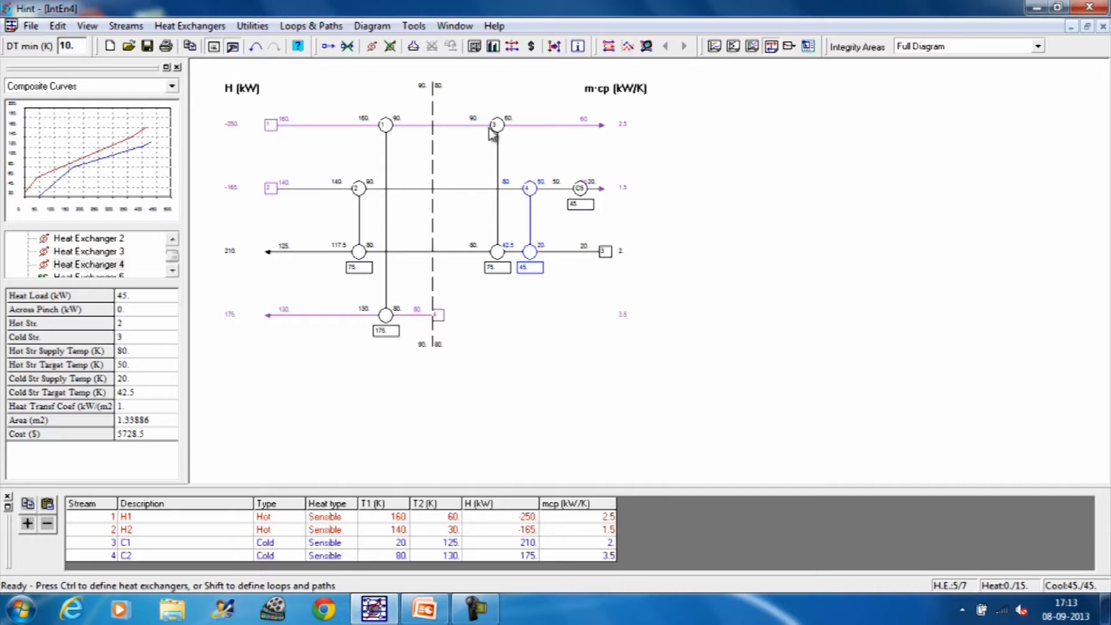
drag(497, 134, 470, 133)
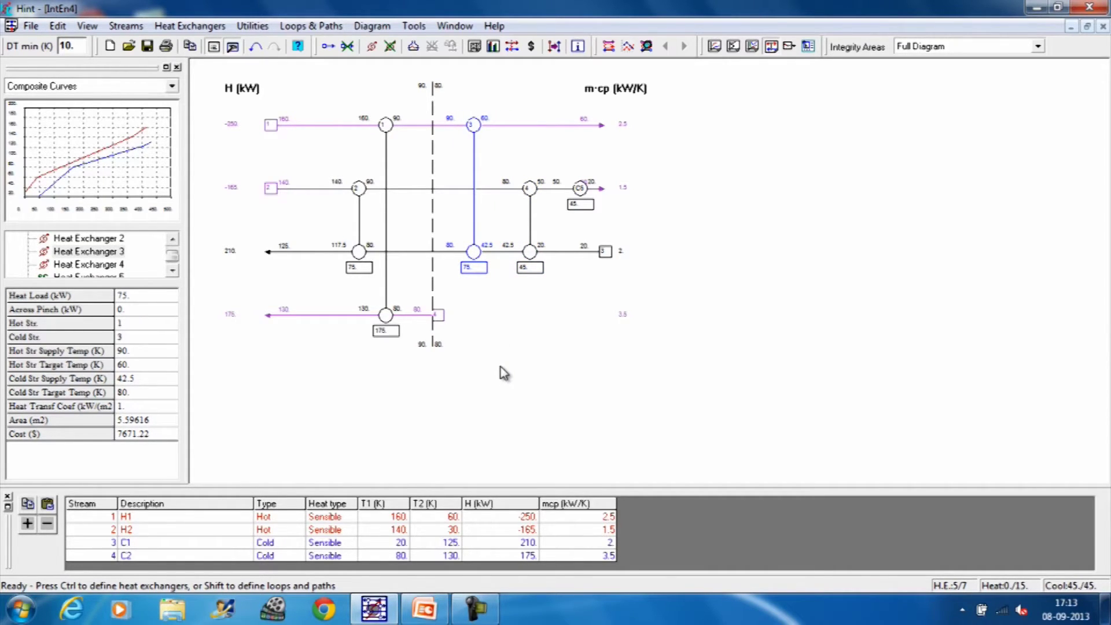
- Add another heat exchanger matching hot stream H1 with cold stream C1 for C1's remaining load
click(284, 253)
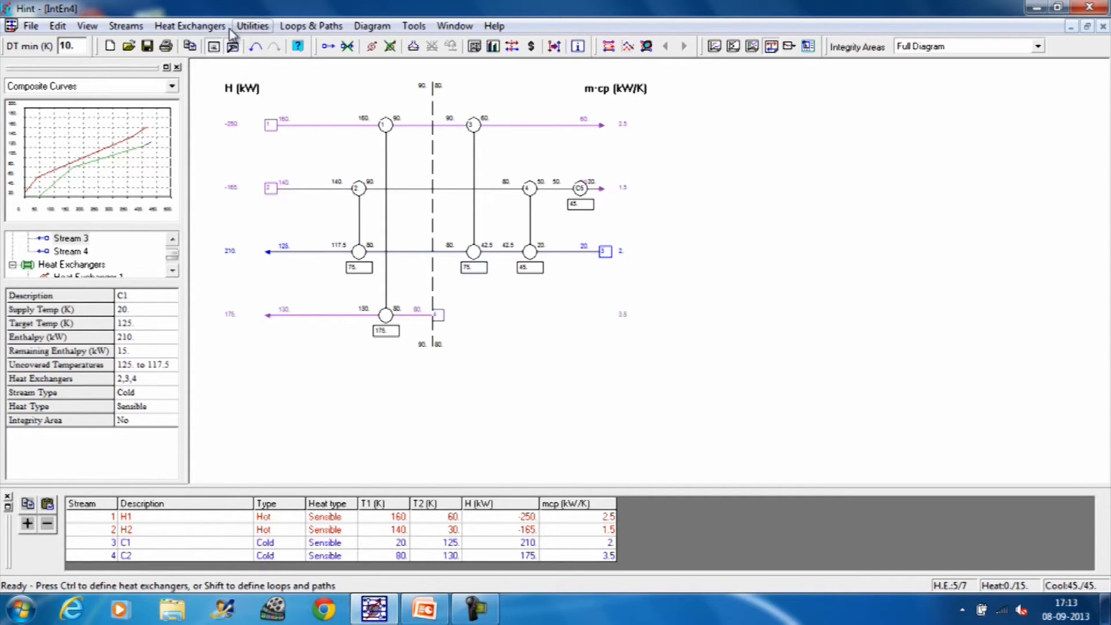
click(193, 26)
click(190, 43)
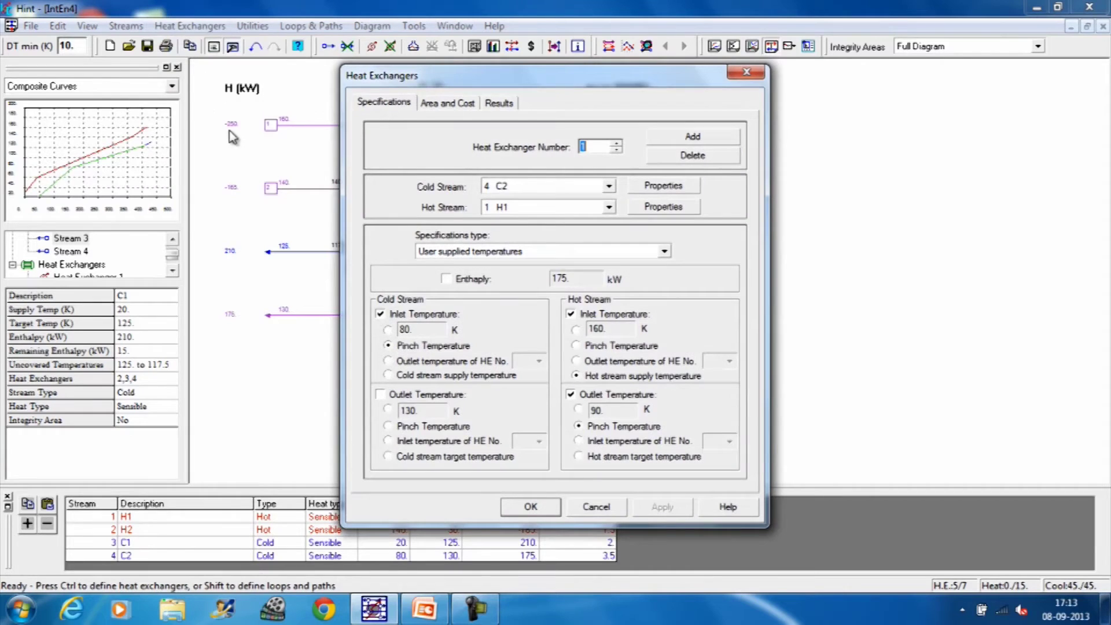
drag(620, 79, 898, 110)
click(975, 171)
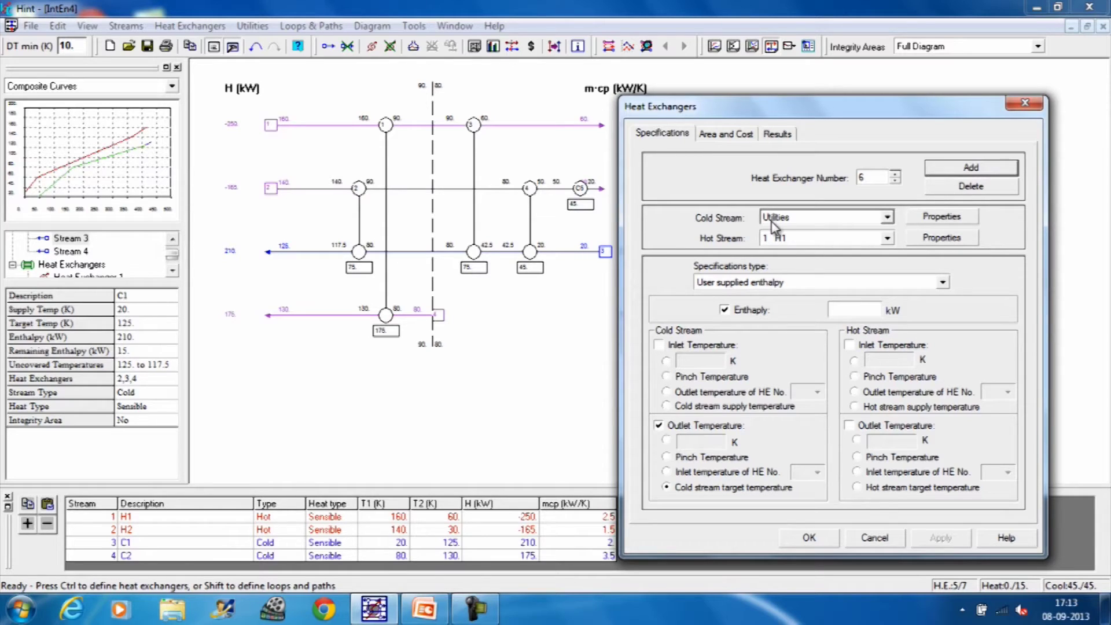
click(887, 238)
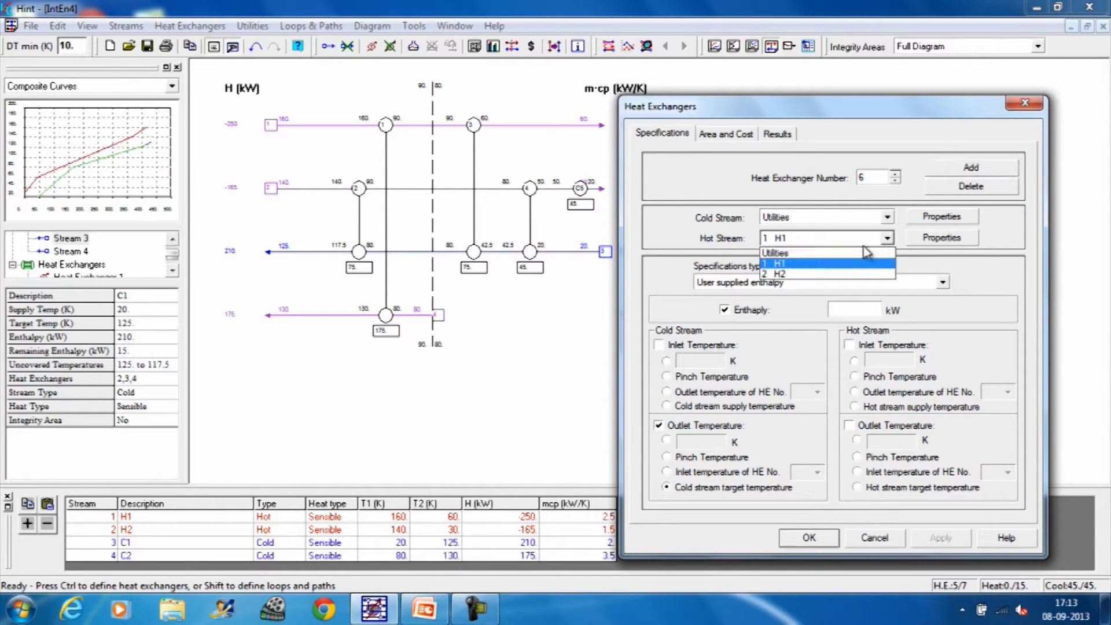
click(831, 264)
click(887, 220)
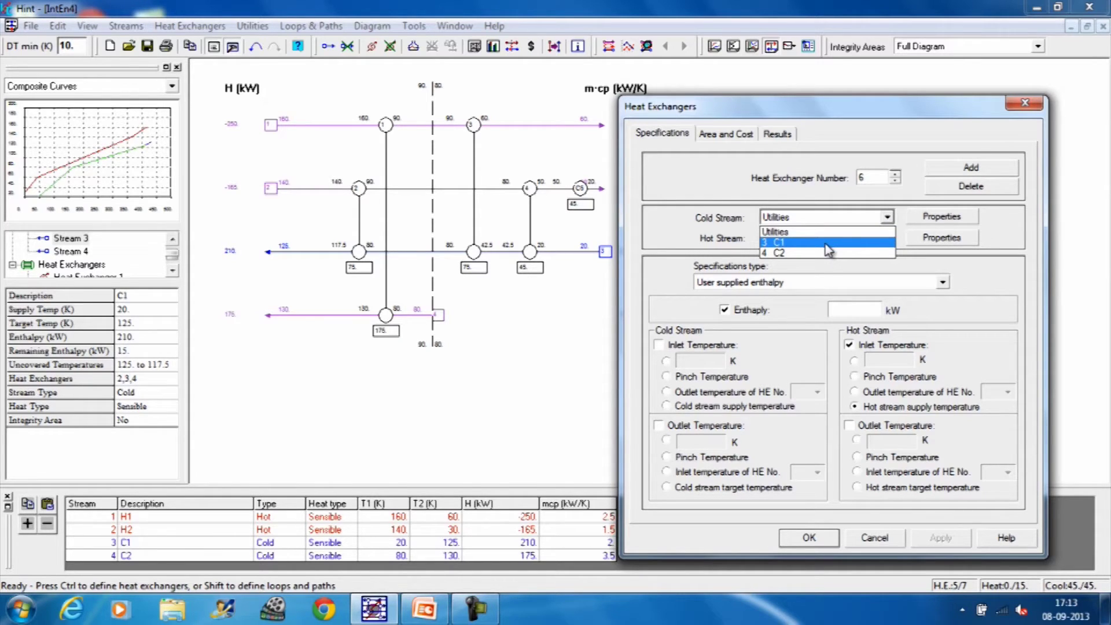
click(827, 232)
click(887, 218)
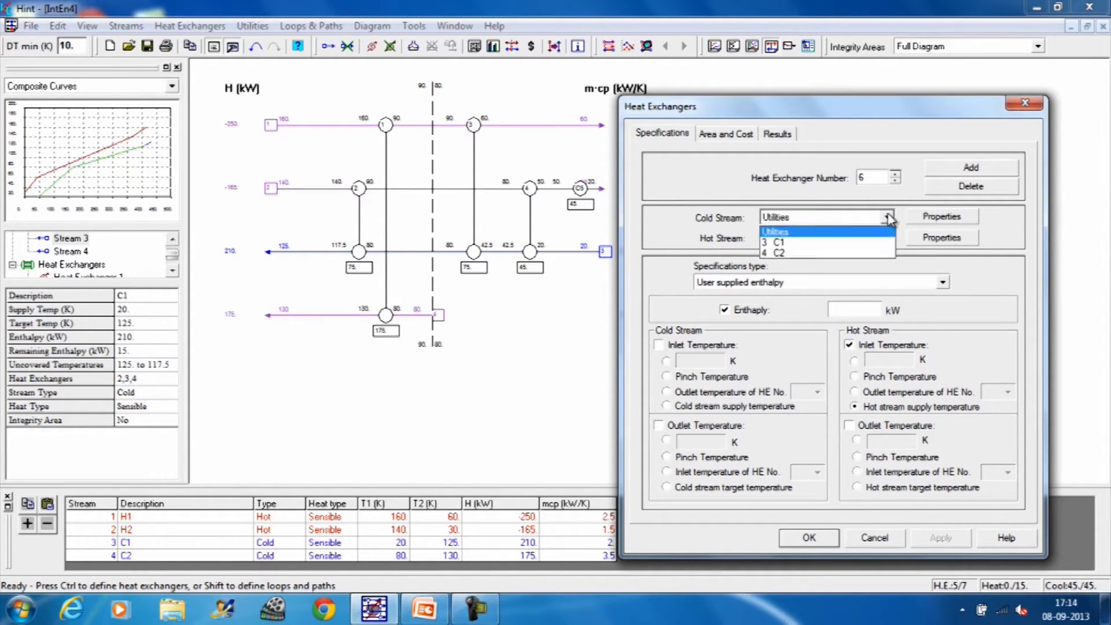
click(822, 243)
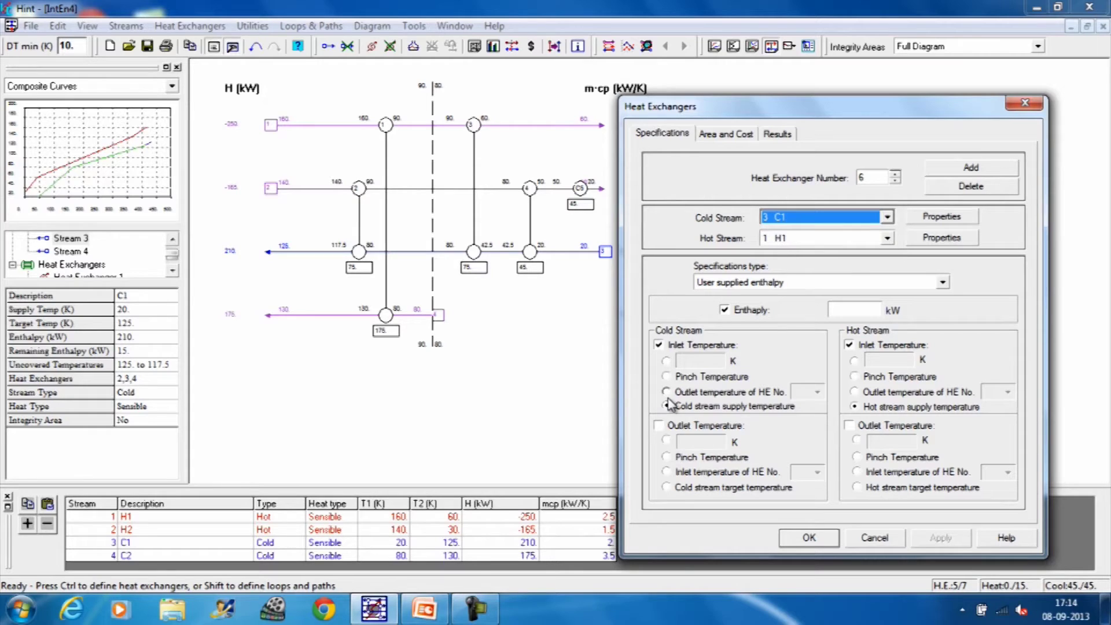
- Specify heat exchanger 6 with a 15 kW enthalpy and a 125 K cold outlet temperature, close the run status, and straighten exchanger 2
click(848, 310)
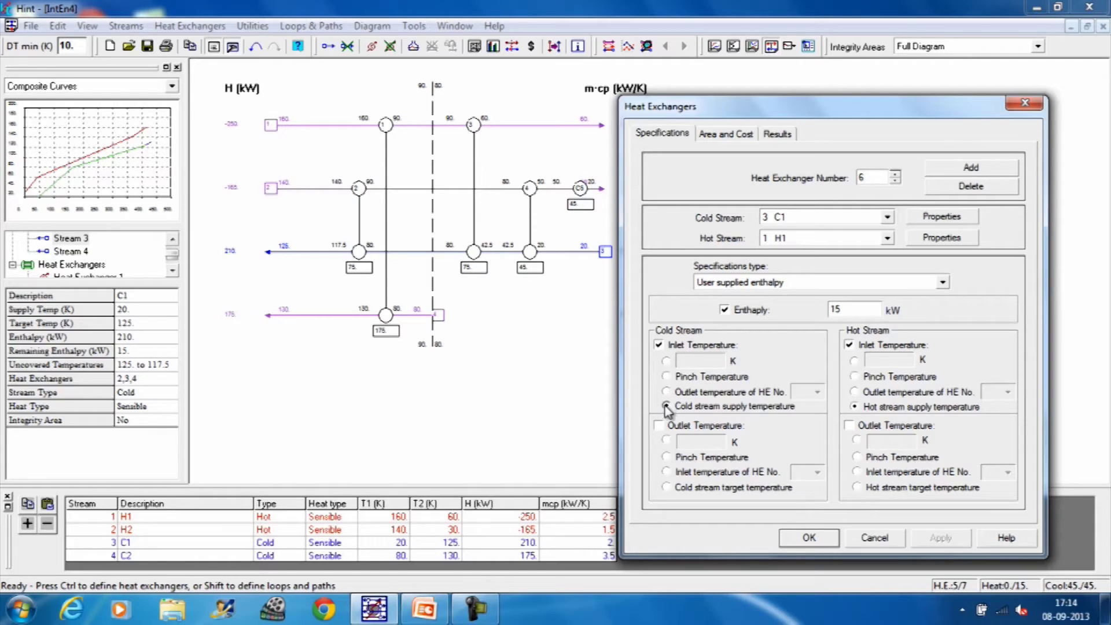
click(666, 360)
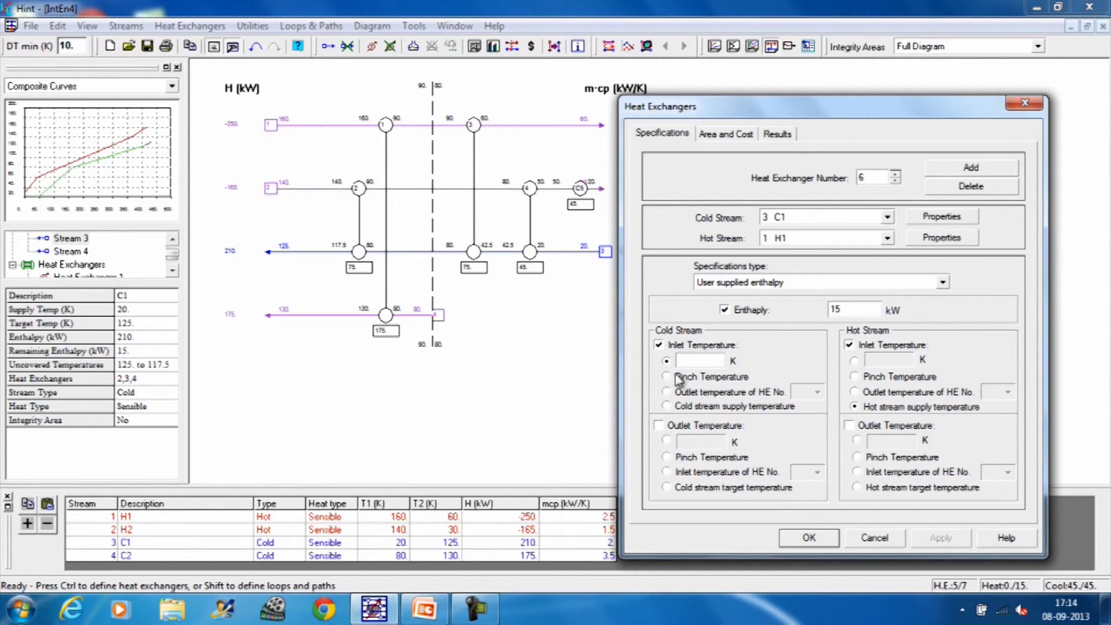
click(659, 427)
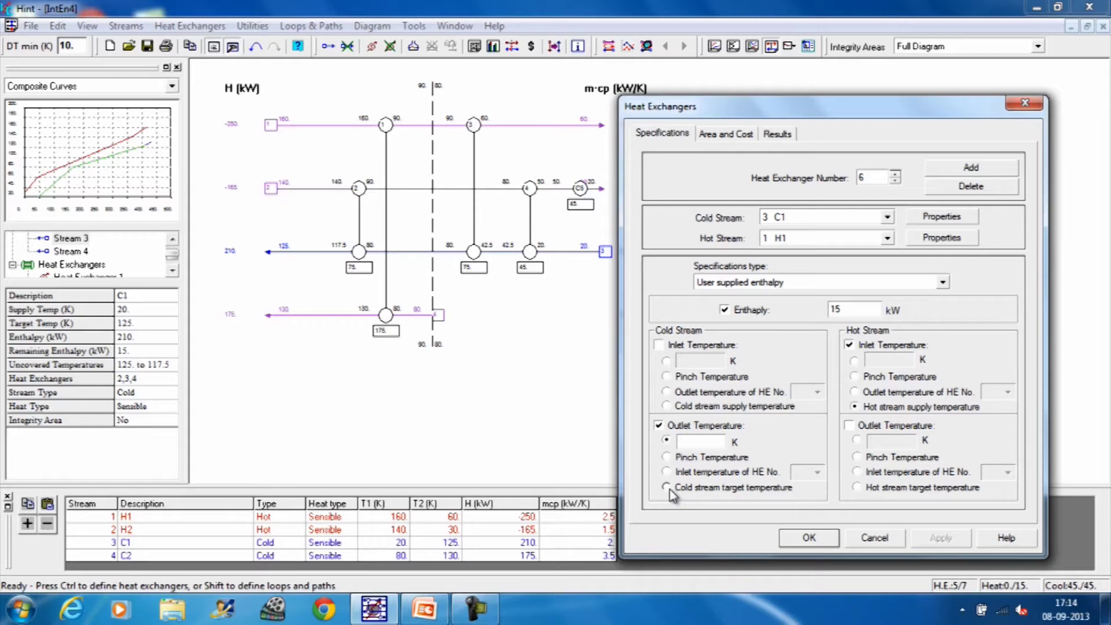
click(687, 440)
click(809, 538)
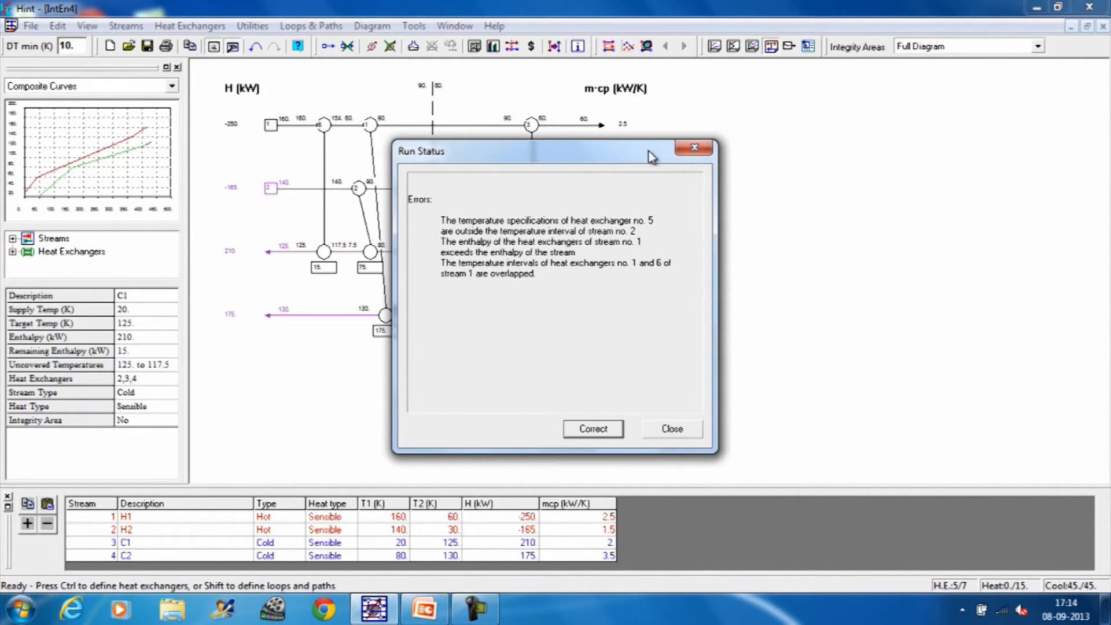
click(672, 429)
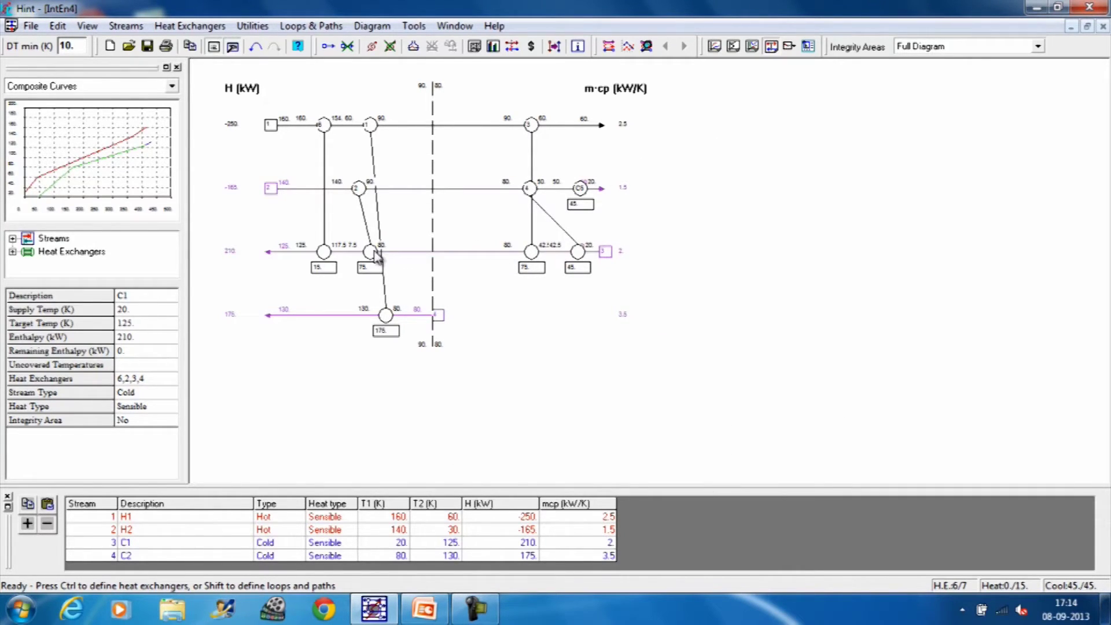
drag(370, 252, 358, 253)
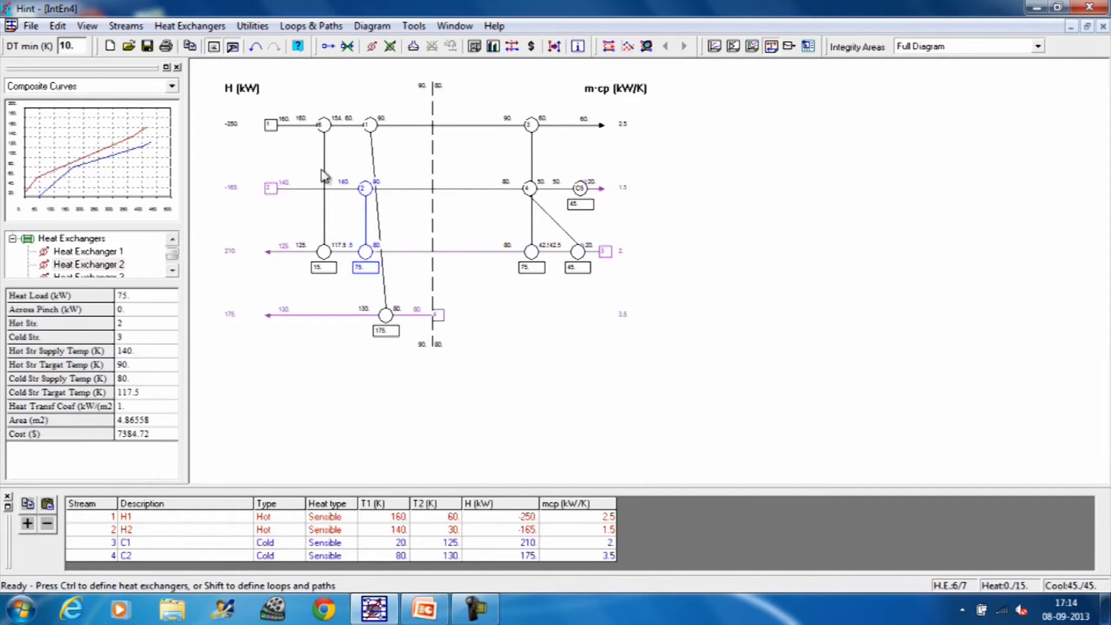
- Delete heat exchanger 6 between streams H1 and C1, confirm the deletion, and close the run status
click(327, 129)
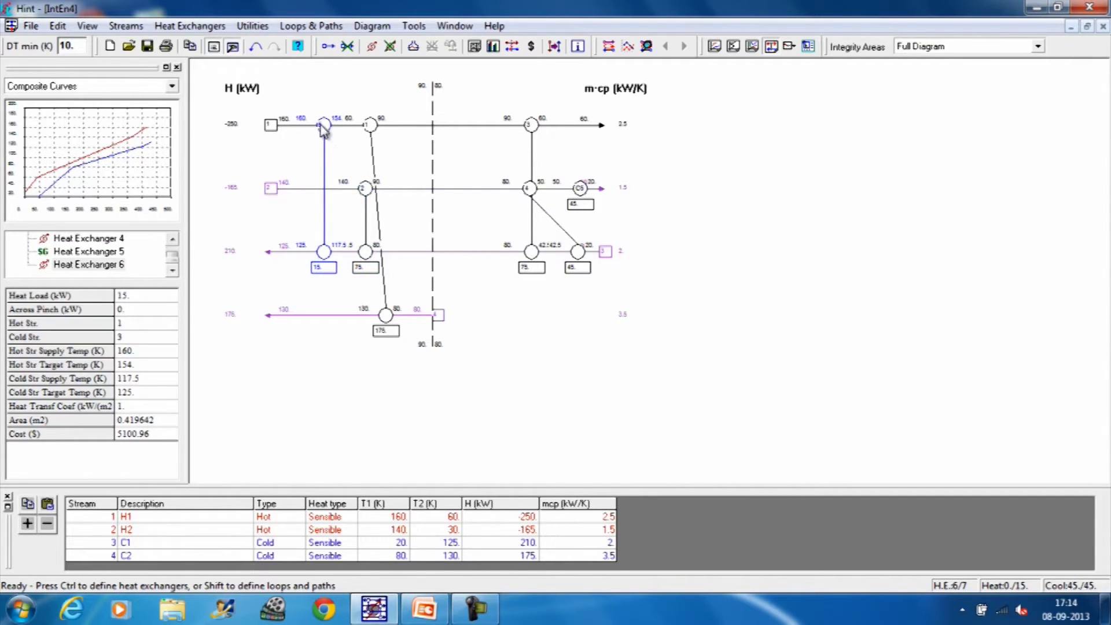
click(390, 48)
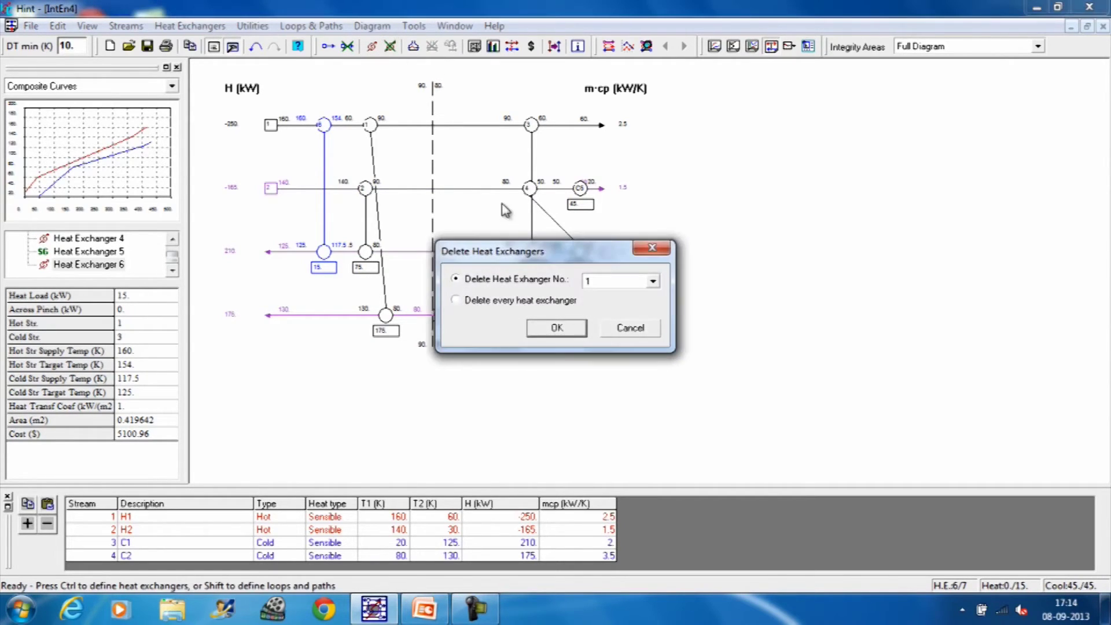
click(654, 282)
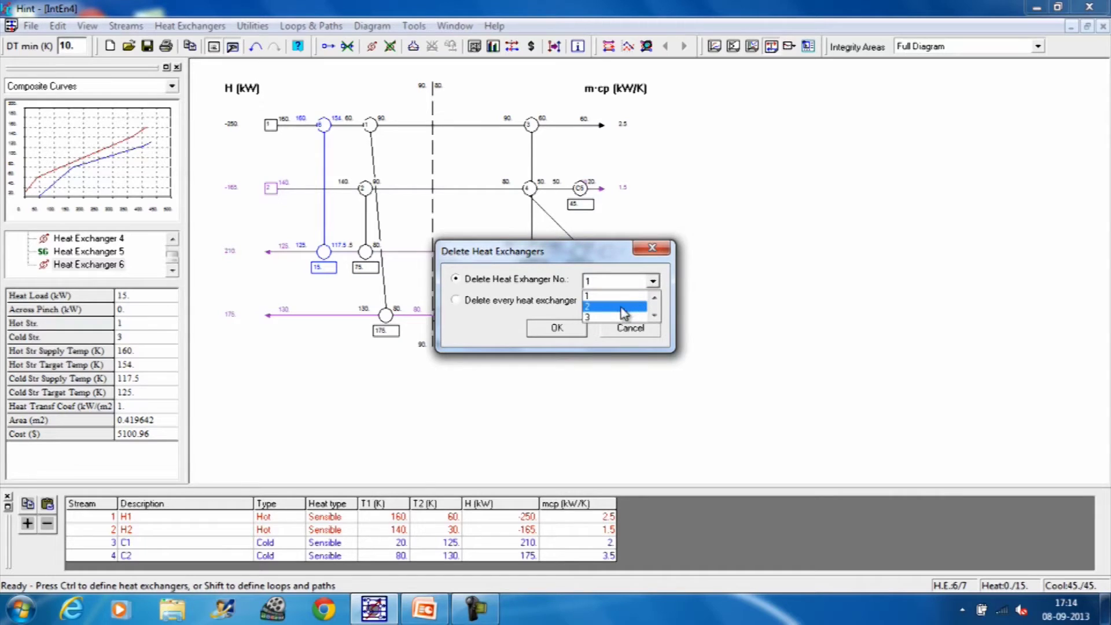
click(654, 315)
click(654, 316)
click(654, 316)
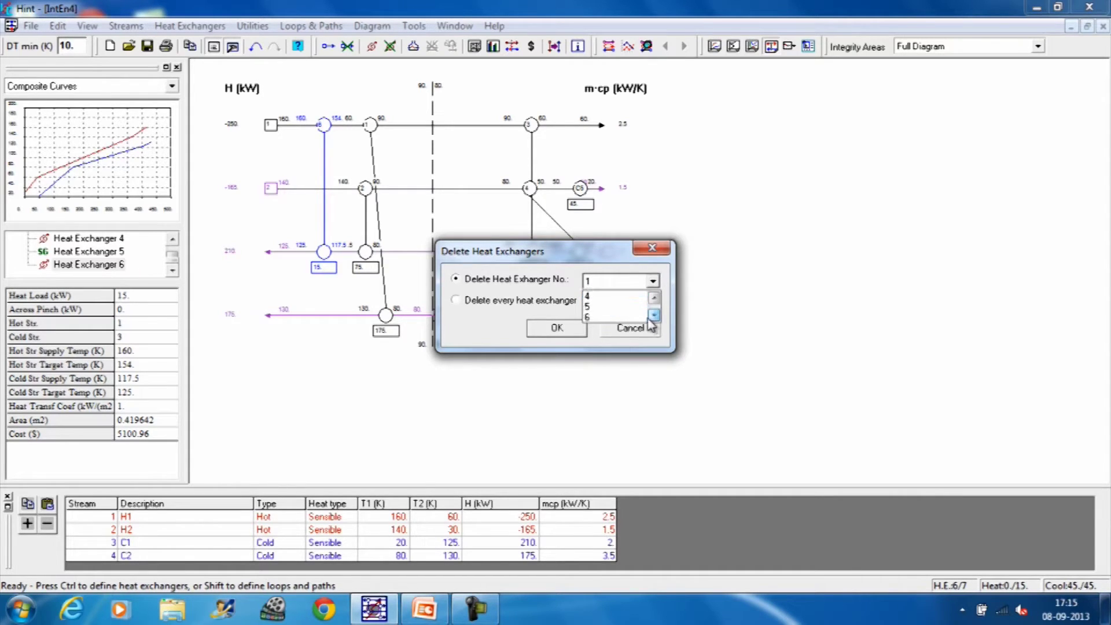
click(622, 319)
click(551, 328)
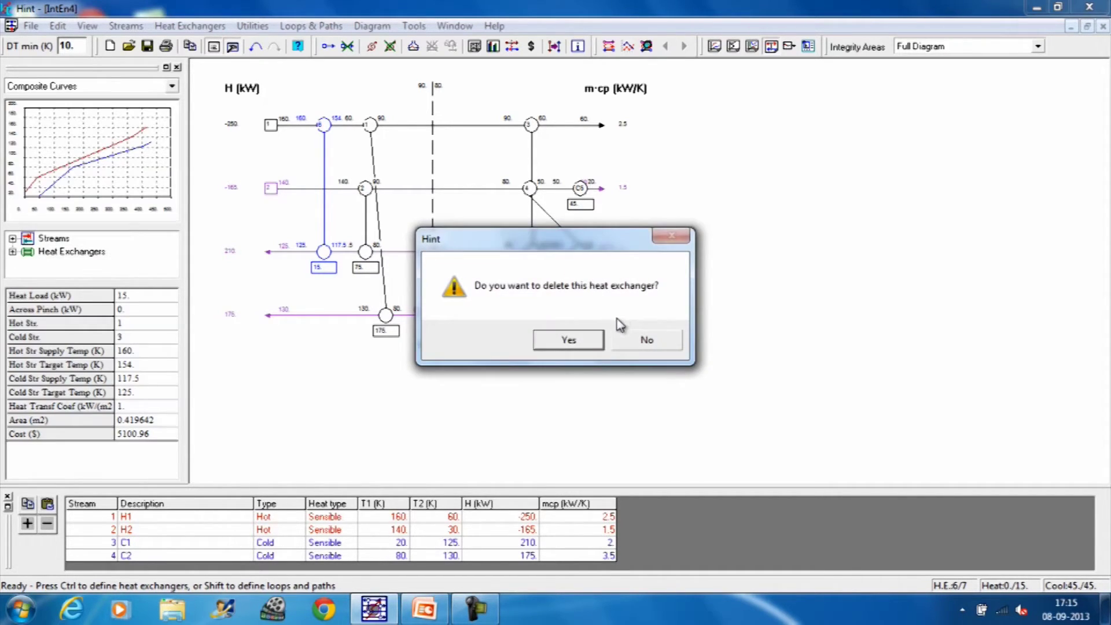
click(592, 344)
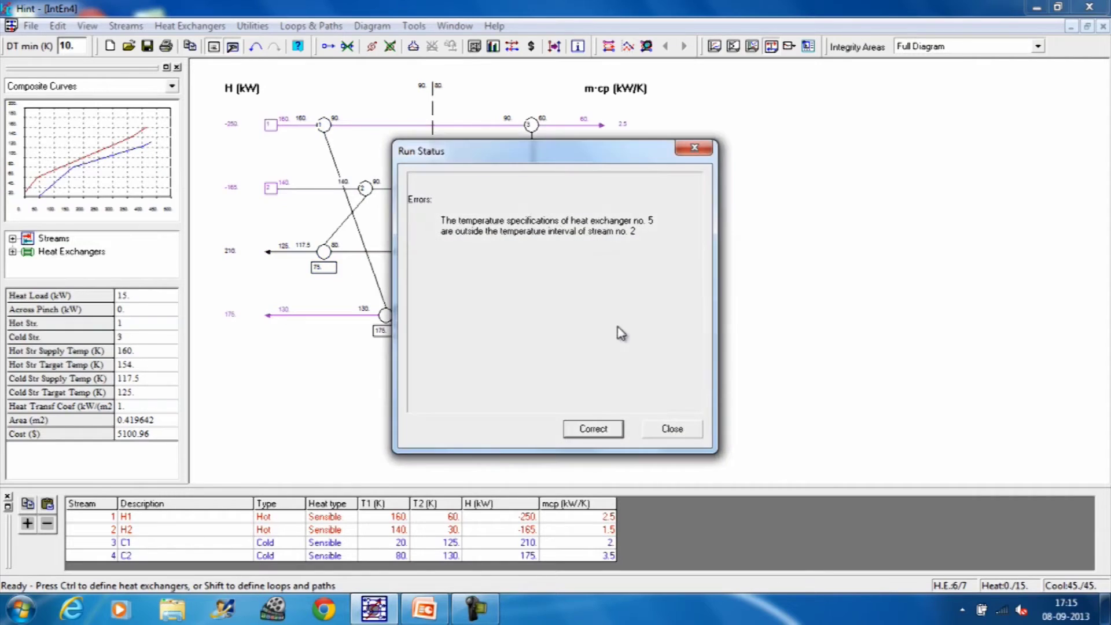
click(694, 148)
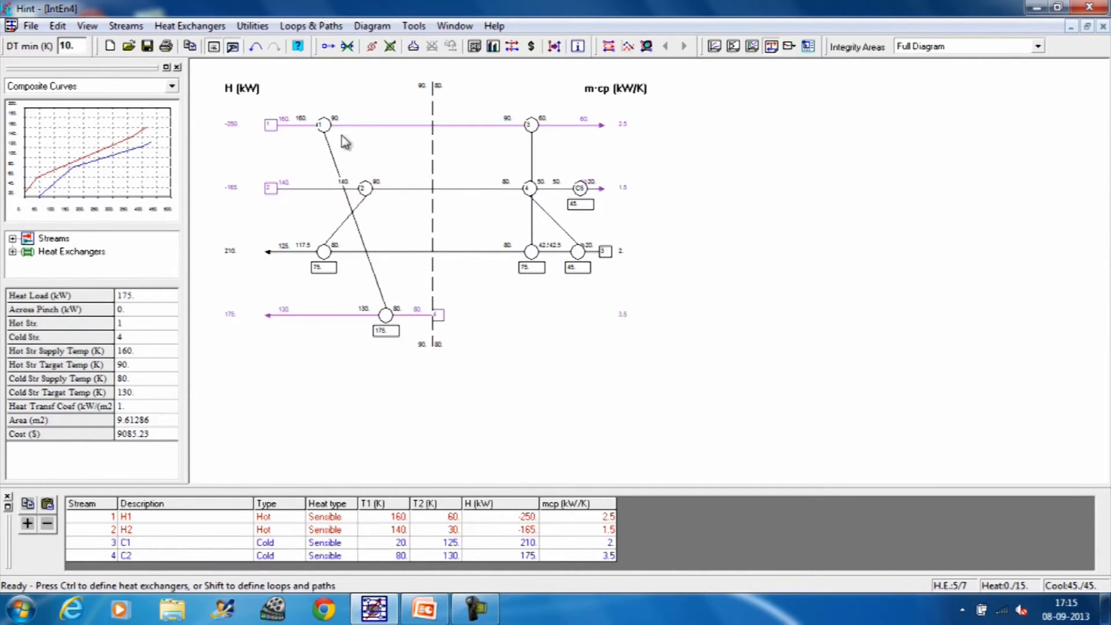
- Straighten exchangers 1 to 4 in the grid diagram, with 1 just above the pinch, 3 just below it, and 4 beside cooler 5
drag(327, 122, 408, 130)
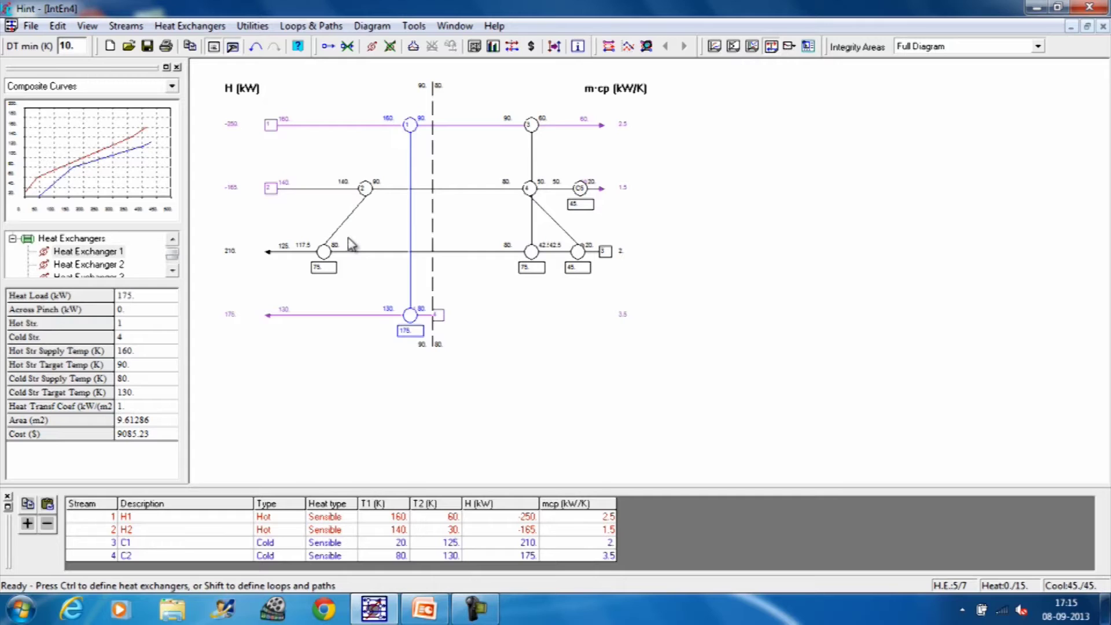
drag(324, 252, 367, 257)
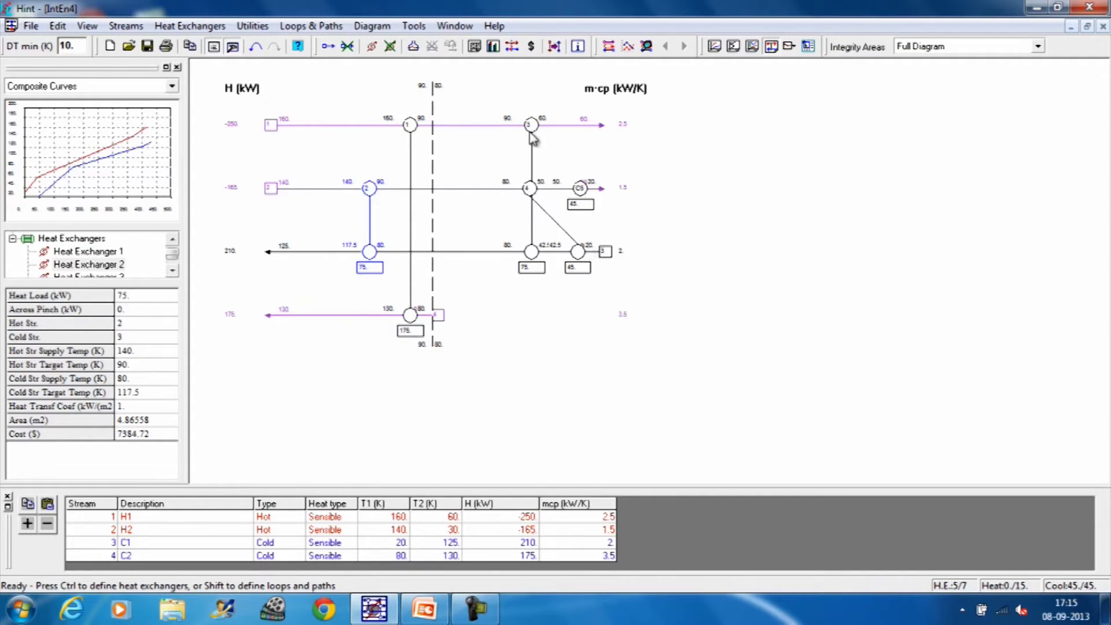
drag(532, 125, 481, 127)
drag(578, 253, 535, 258)
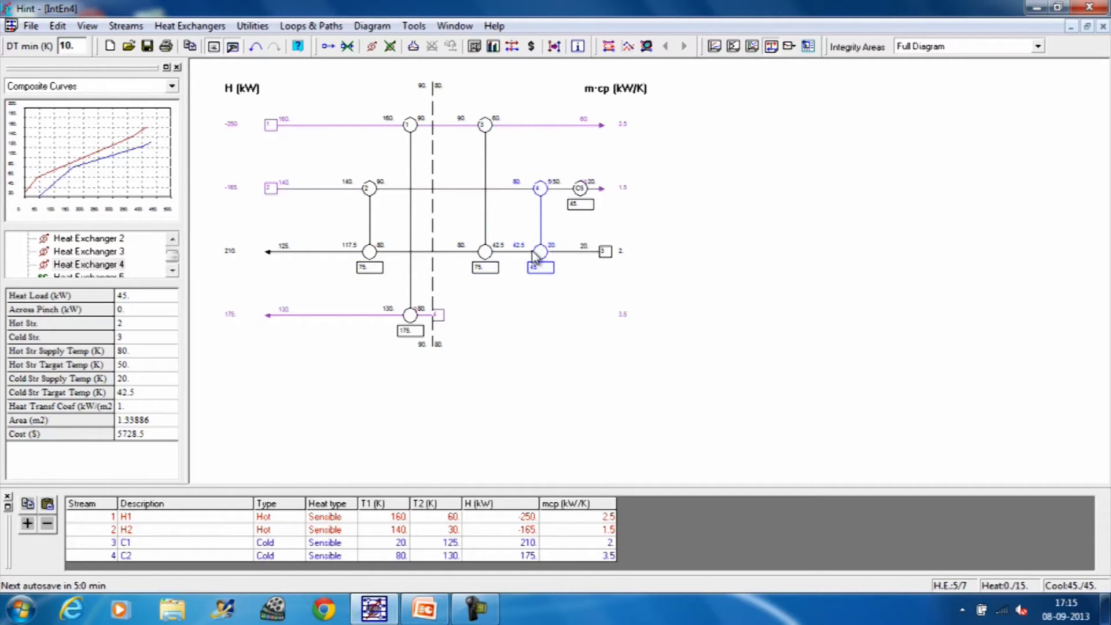
- Open the heat exchanger specifications and set exchanger 1's cold stream to C1 and its hot stream to Utilities
click(311, 253)
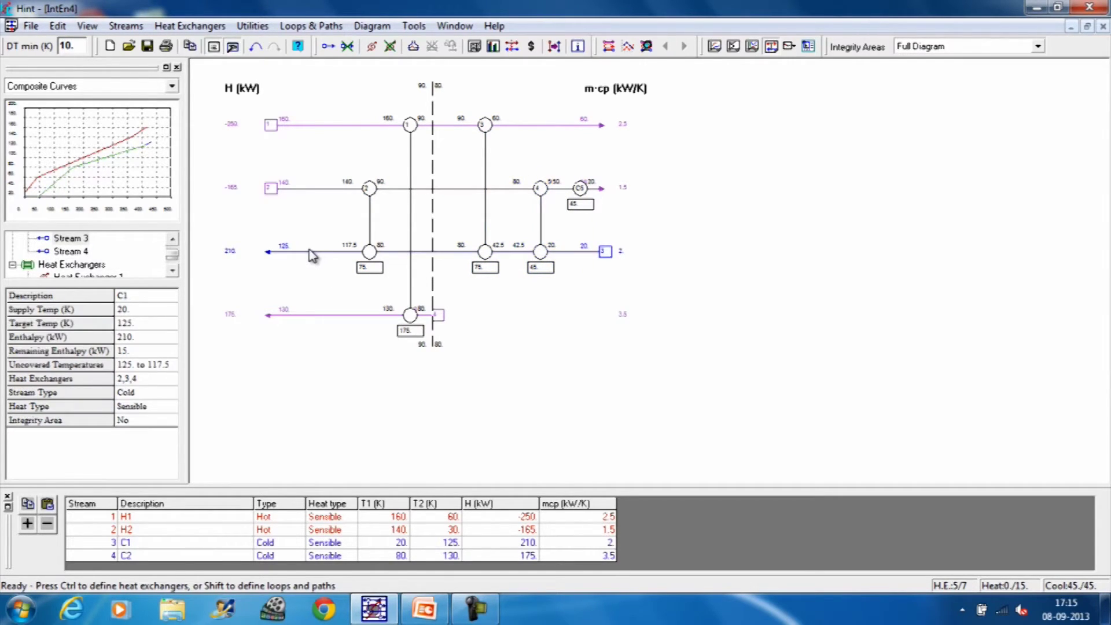
click(189, 25)
click(195, 45)
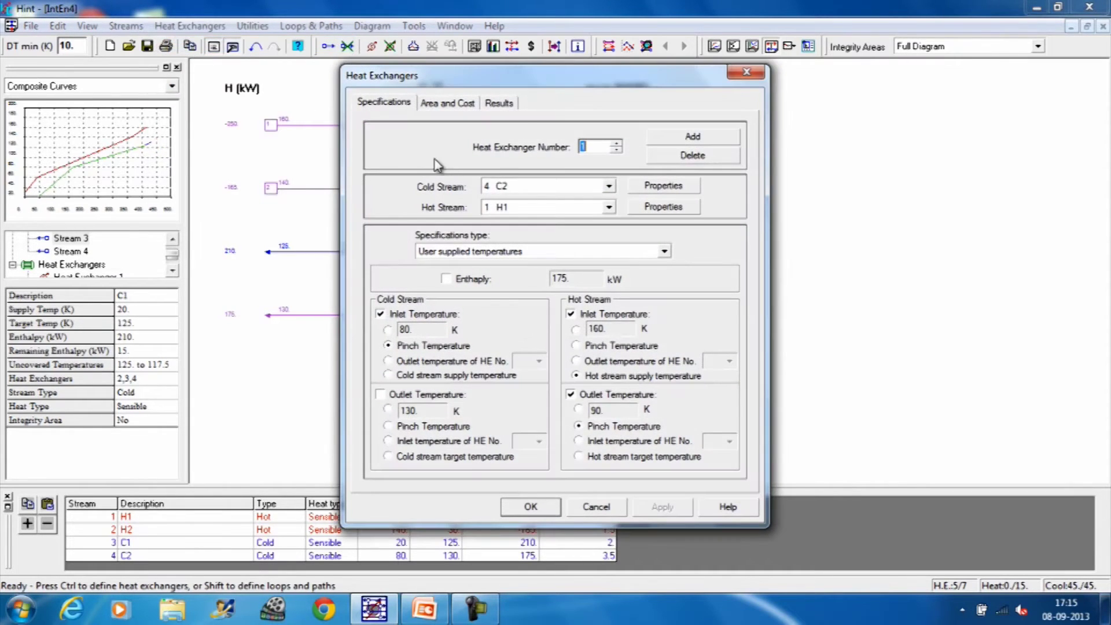
drag(673, 80, 885, 98)
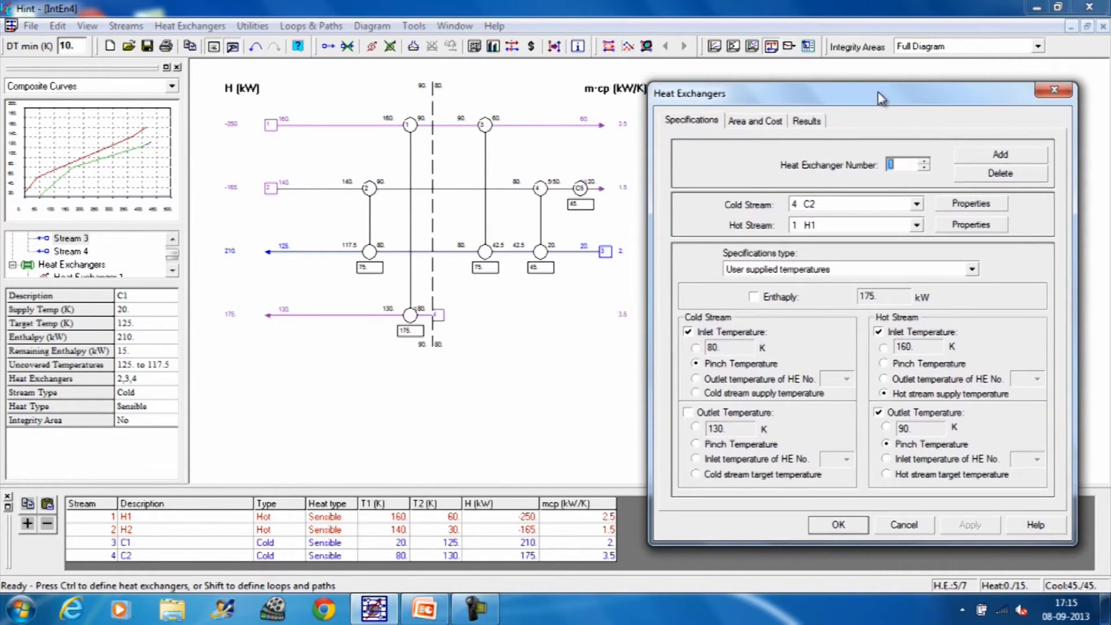
click(917, 205)
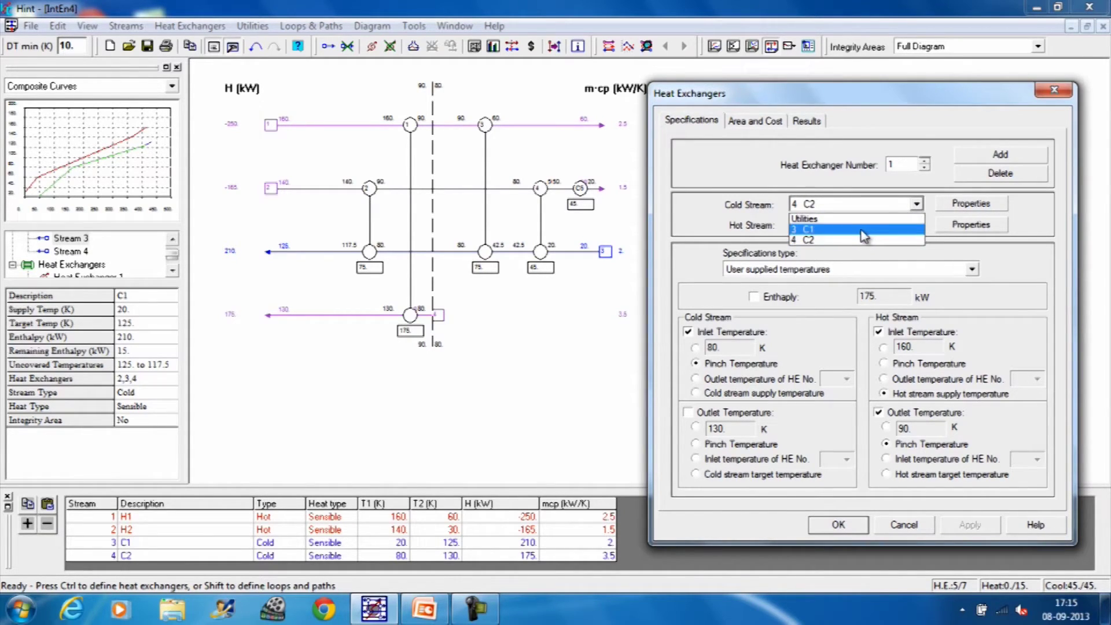
click(868, 227)
click(918, 225)
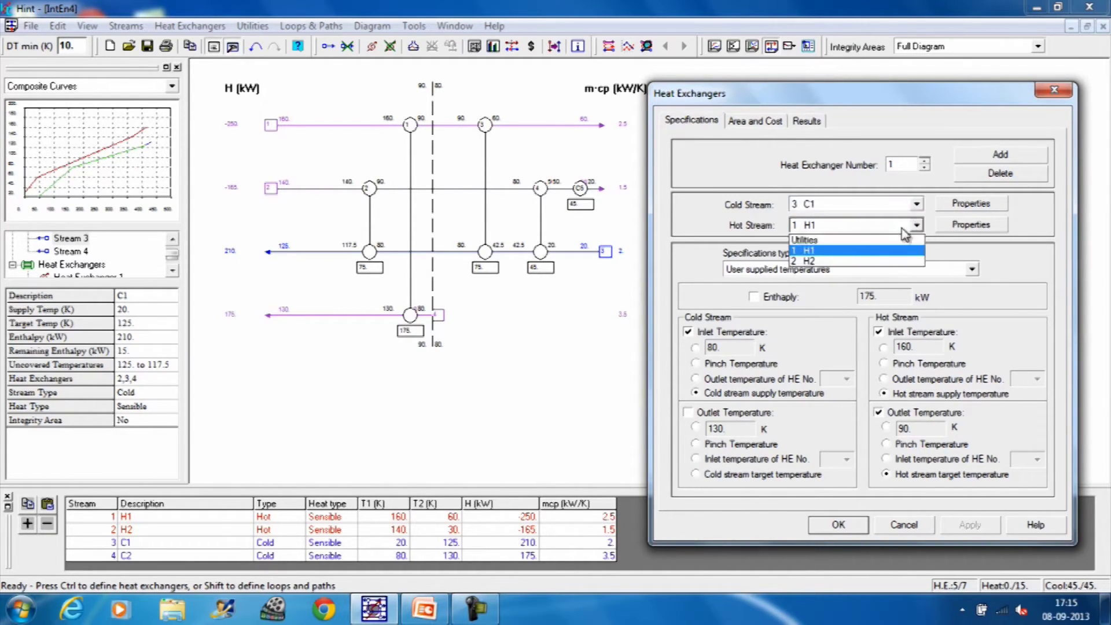
click(863, 239)
- Change exchanger 1's specification type to User supplied enthalpy and set its enthalpy to 15 kW
click(753, 296)
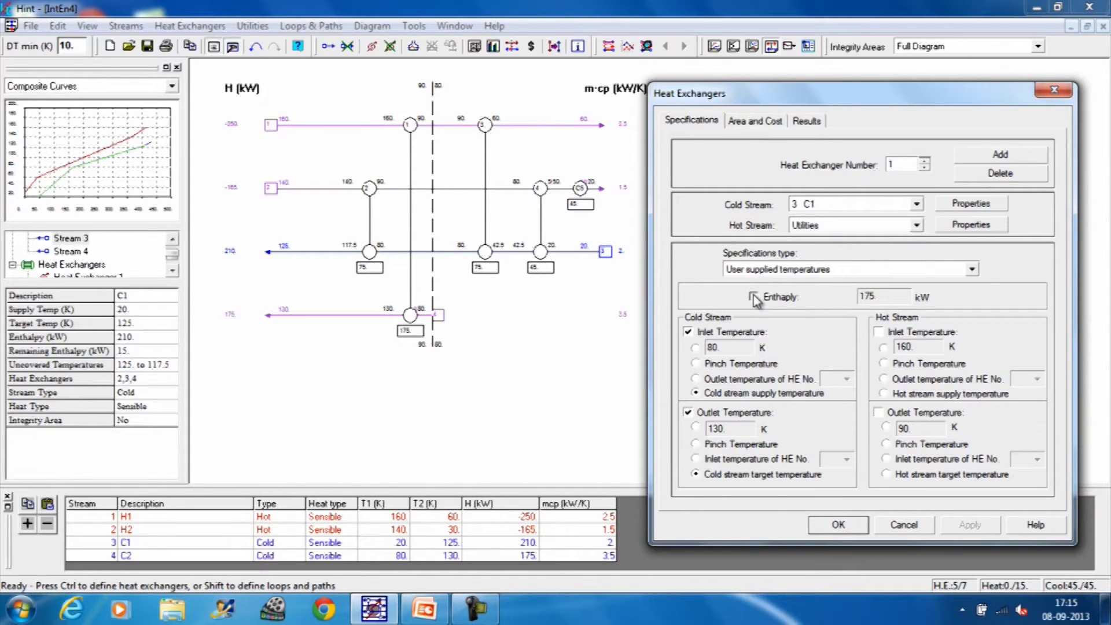
click(972, 269)
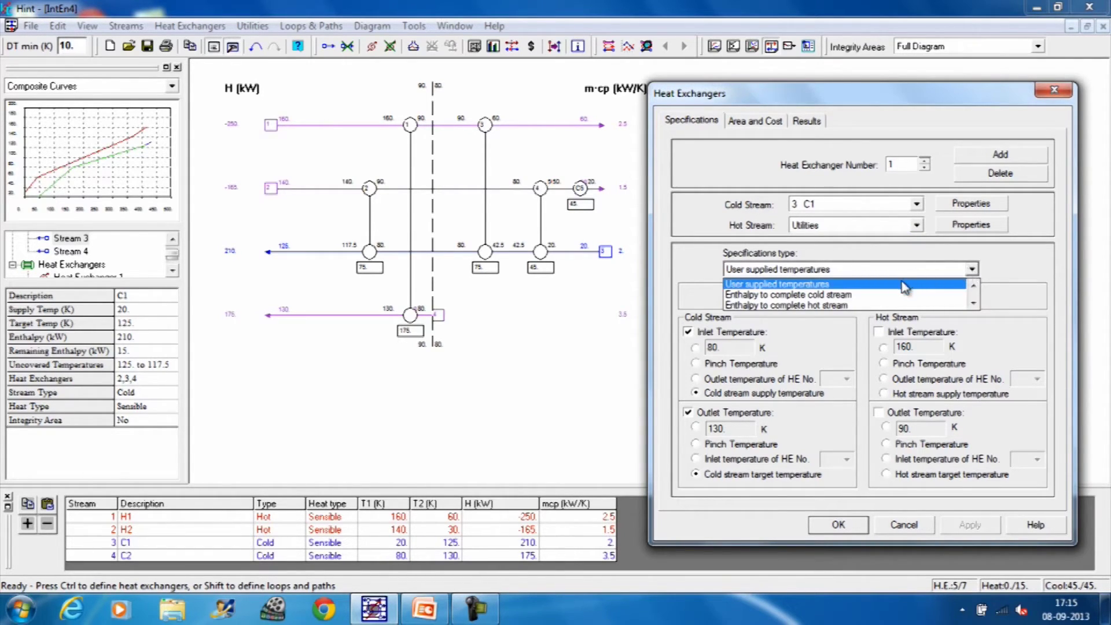
click(974, 286)
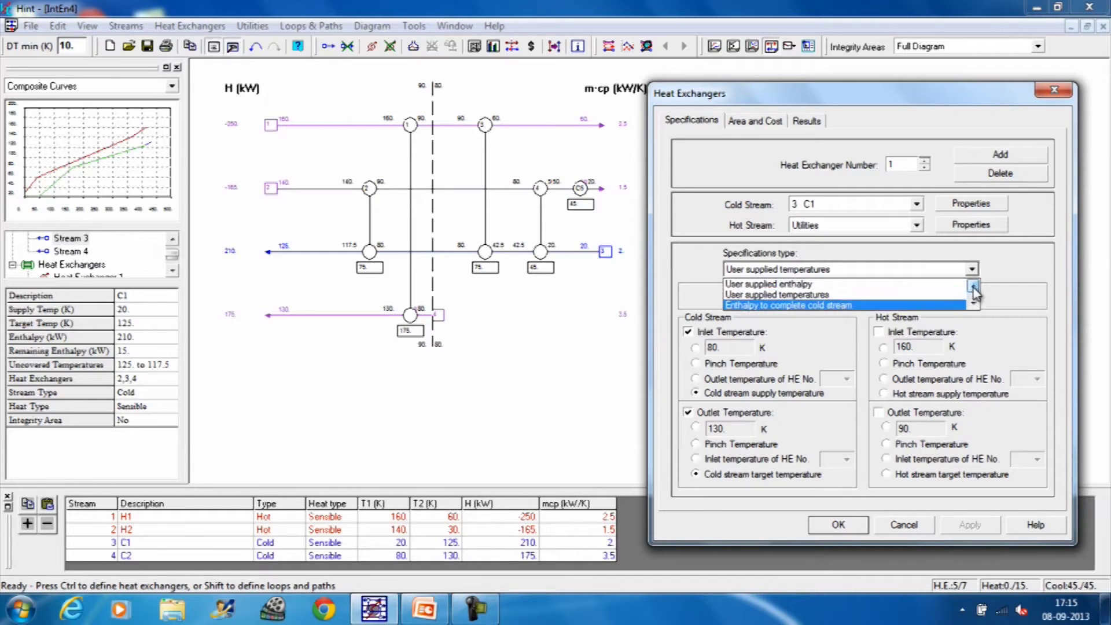
click(928, 285)
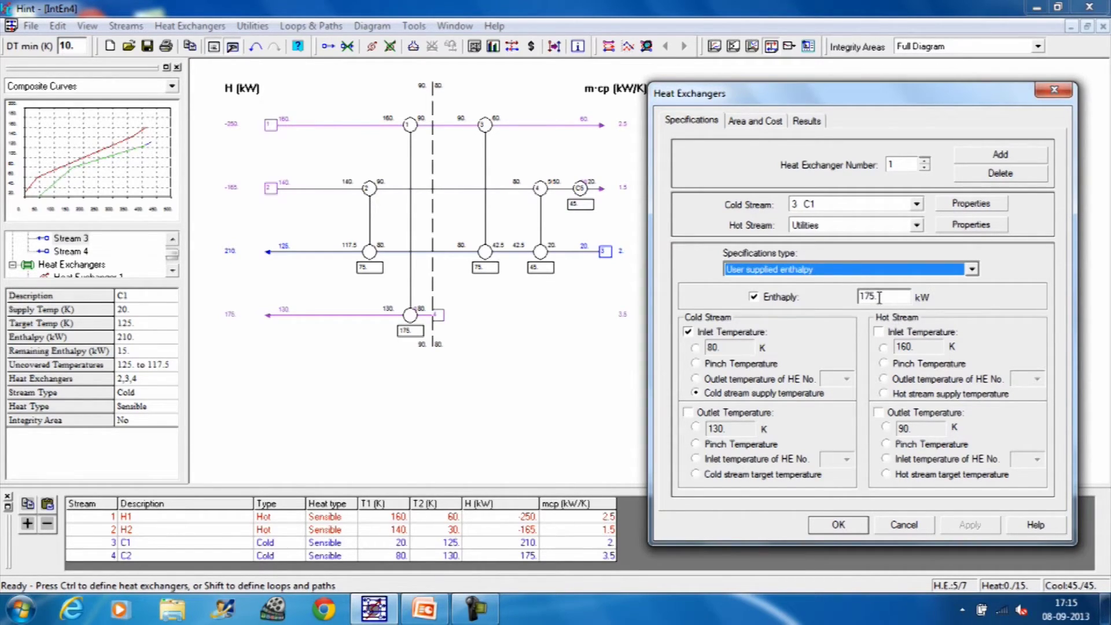
drag(879, 297, 859, 297)
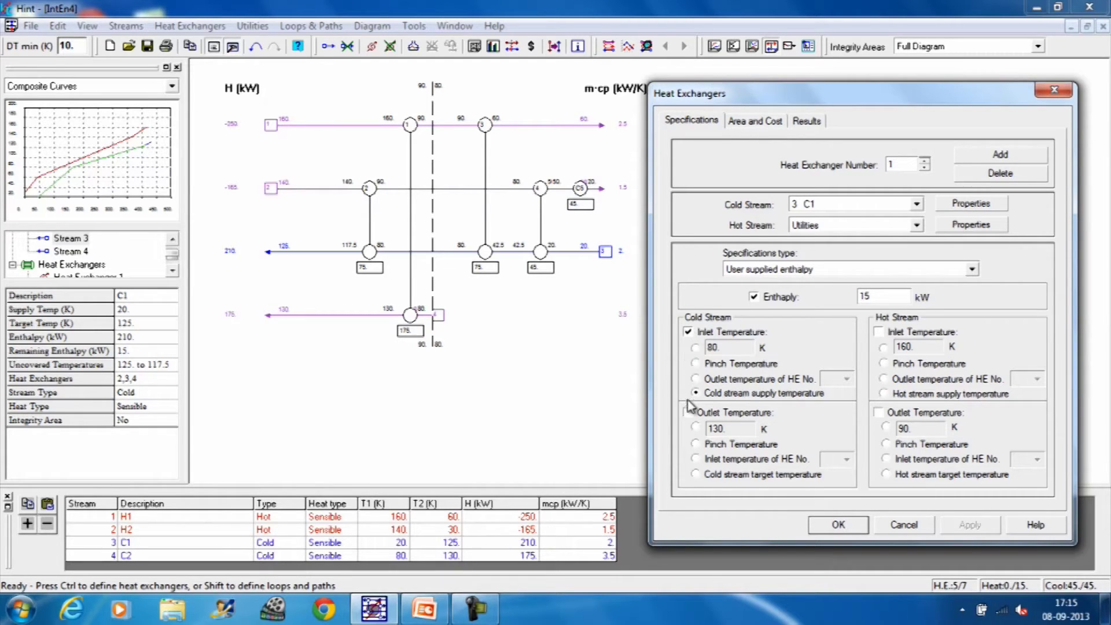
- Add a new heat exchanger with C1 as the cold stream and Utilities as the hot stream
click(1009, 157)
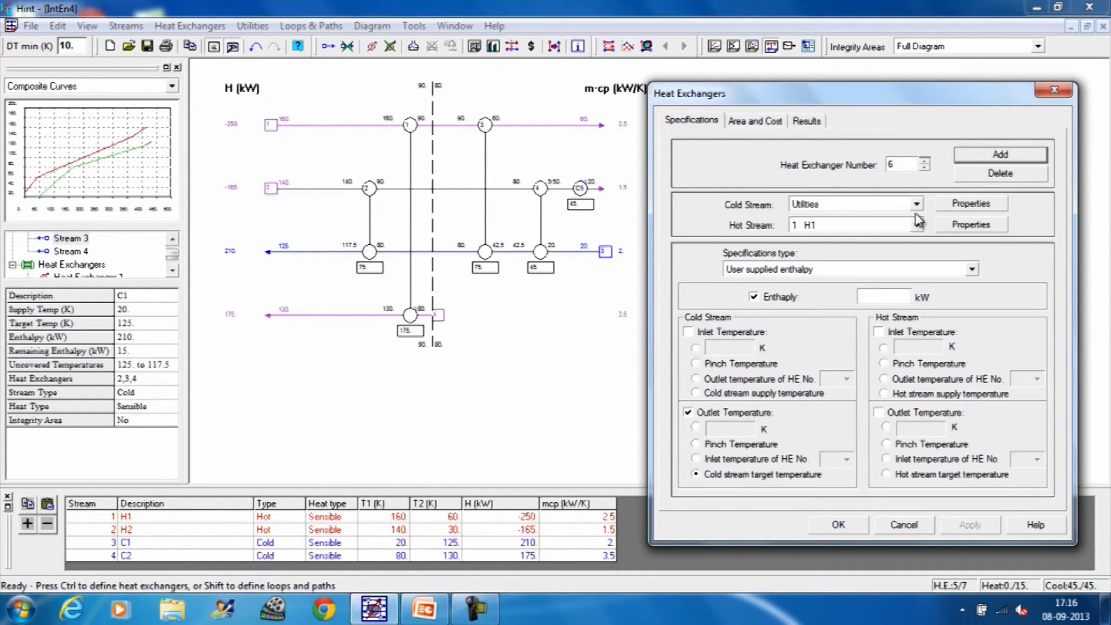
click(849, 211)
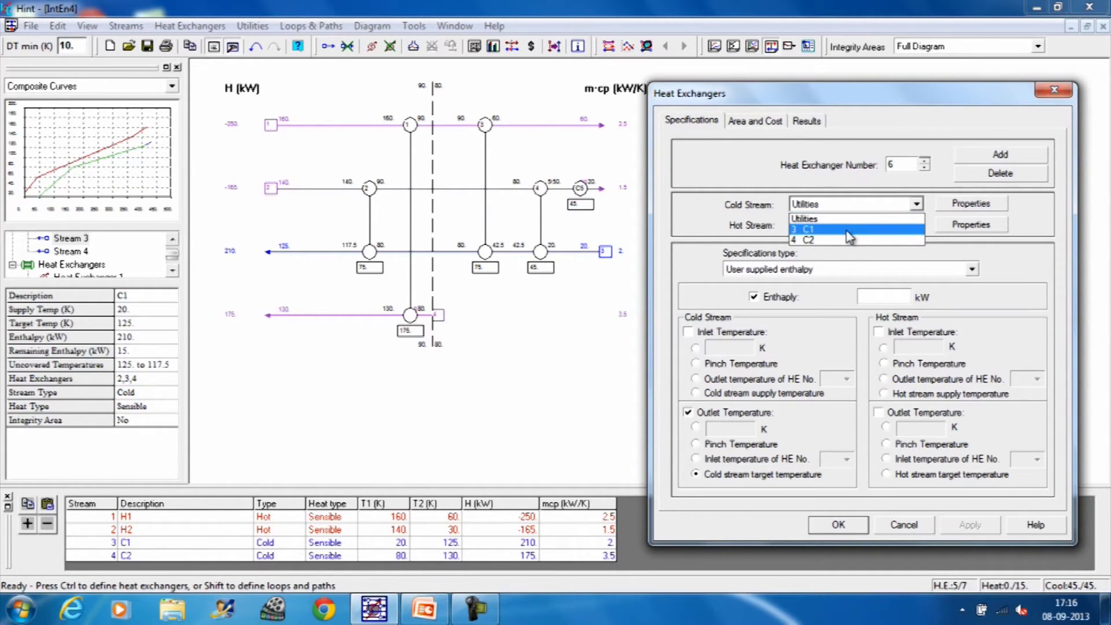
click(848, 231)
click(917, 225)
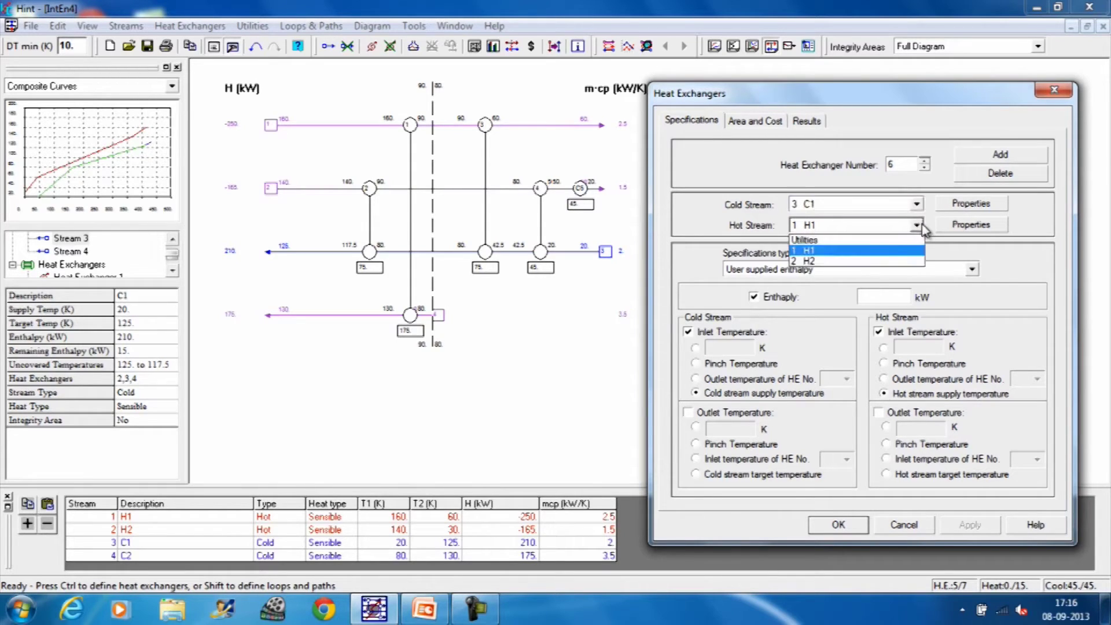
click(877, 242)
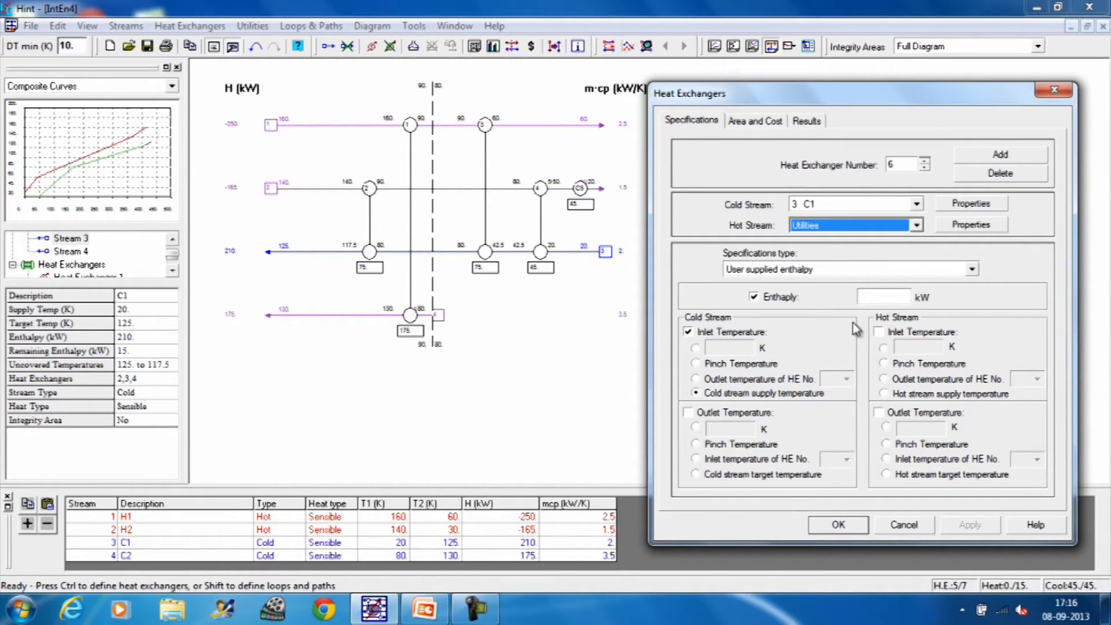
- Set the new heater's enthalpy to 15 kW and its cold stream inlet temperature to 117.5 K, and accept the specifications
click(908, 347)
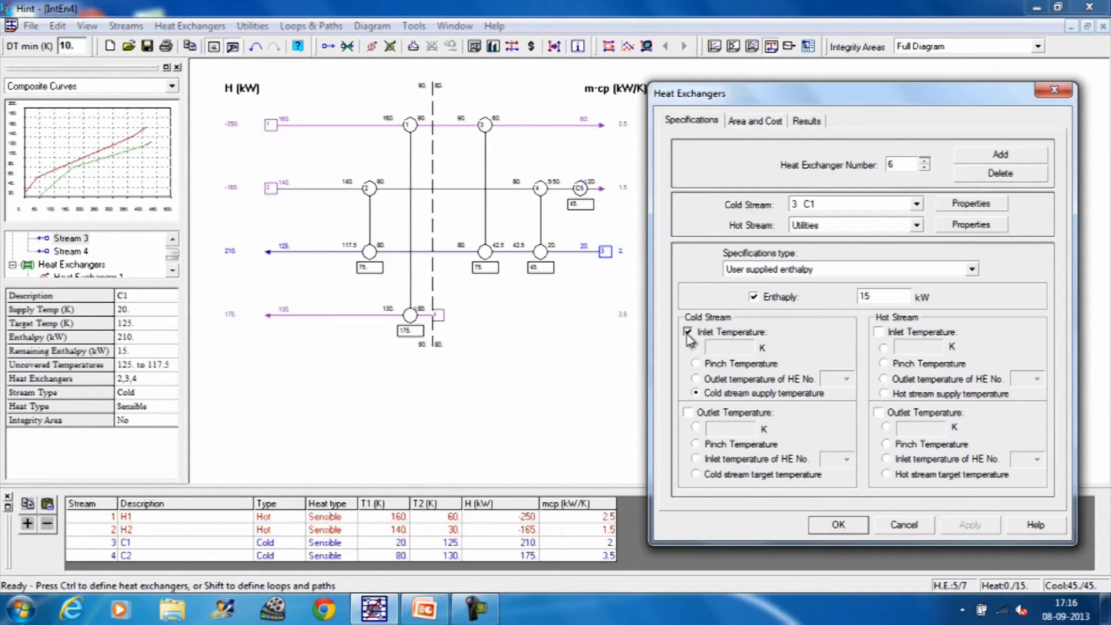
click(695, 349)
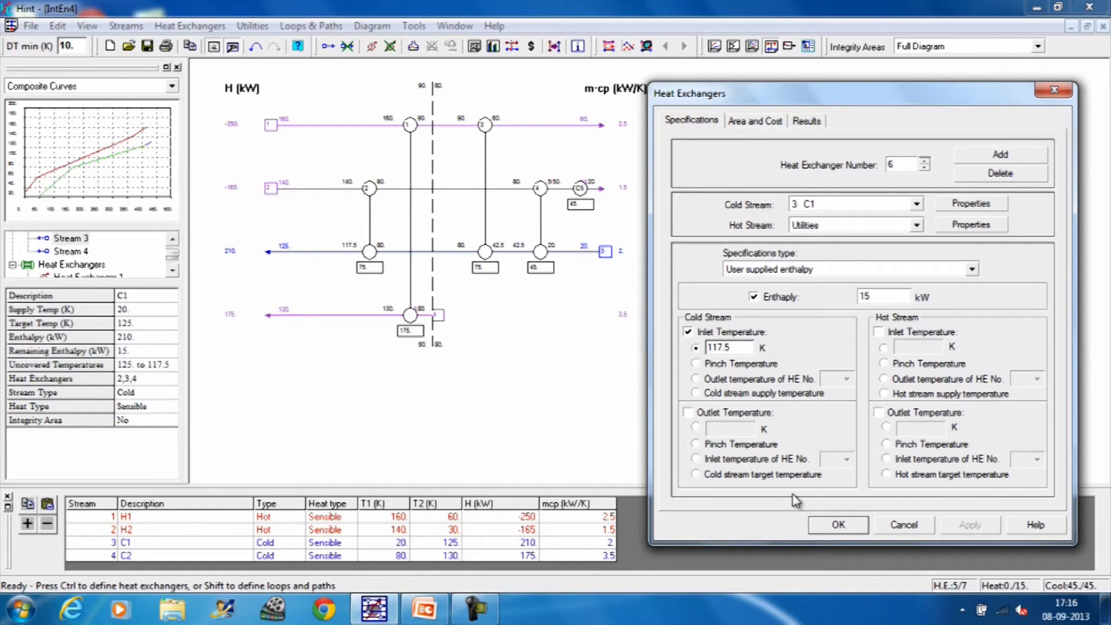
click(688, 413)
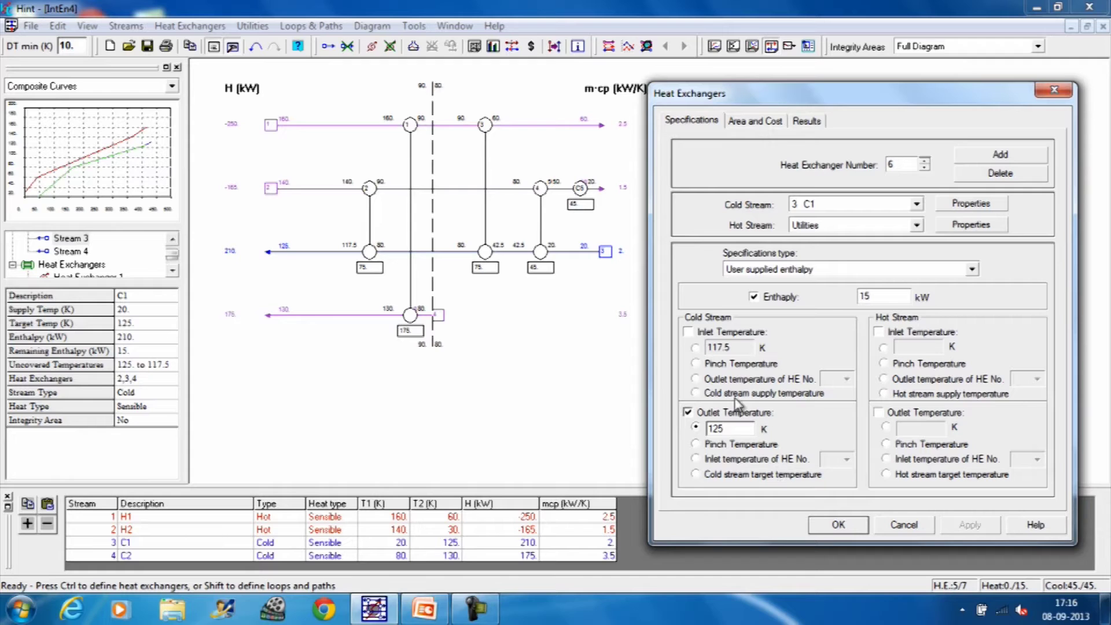
click(688, 332)
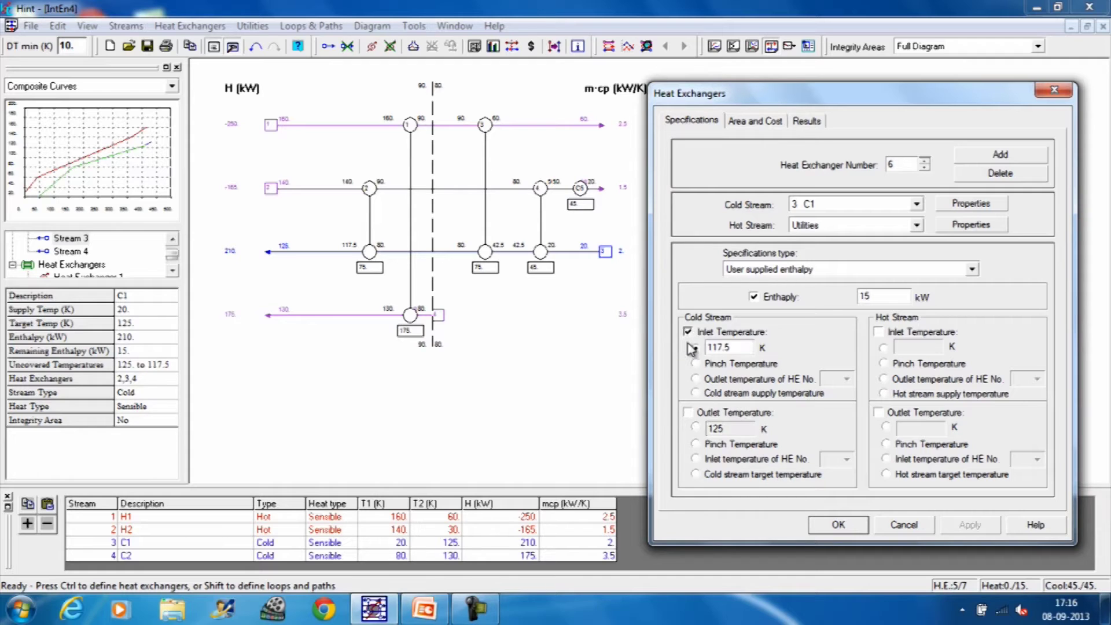
click(848, 528)
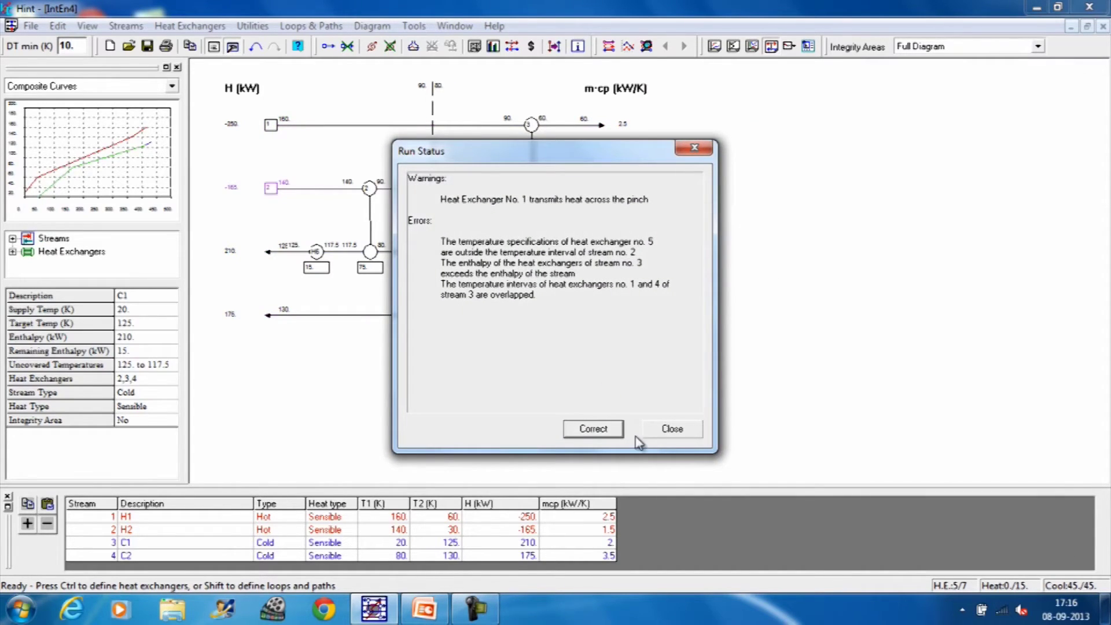
- Dismiss the run status report, move heater 6 toward C1's target end, and realign exchangers 3 and 4 vertically closer to the pinch
click(672, 429)
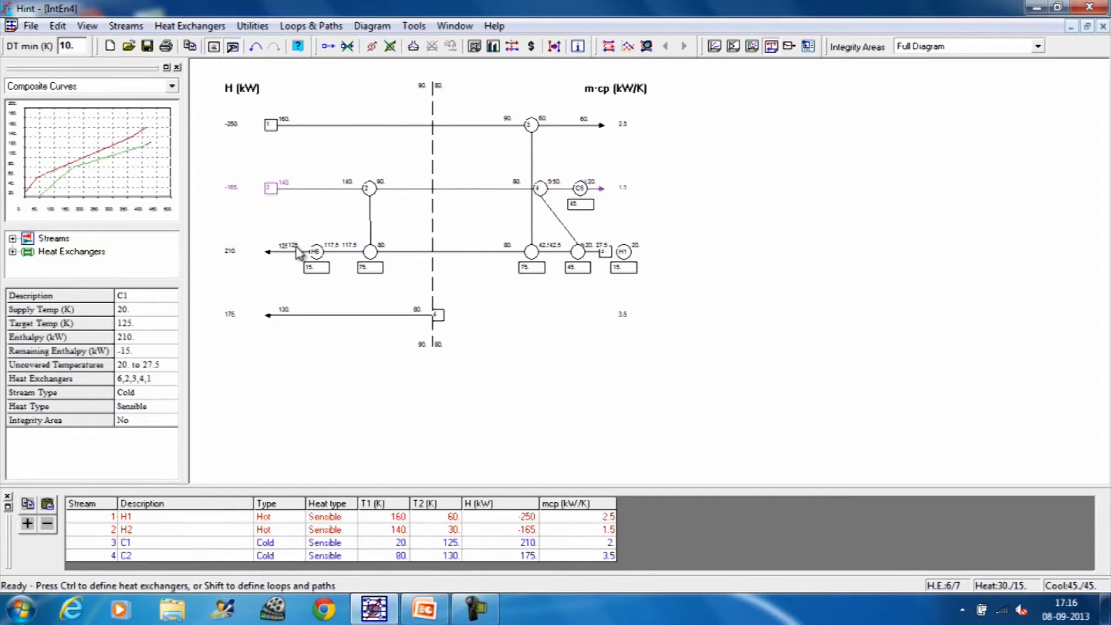
drag(326, 263, 293, 264)
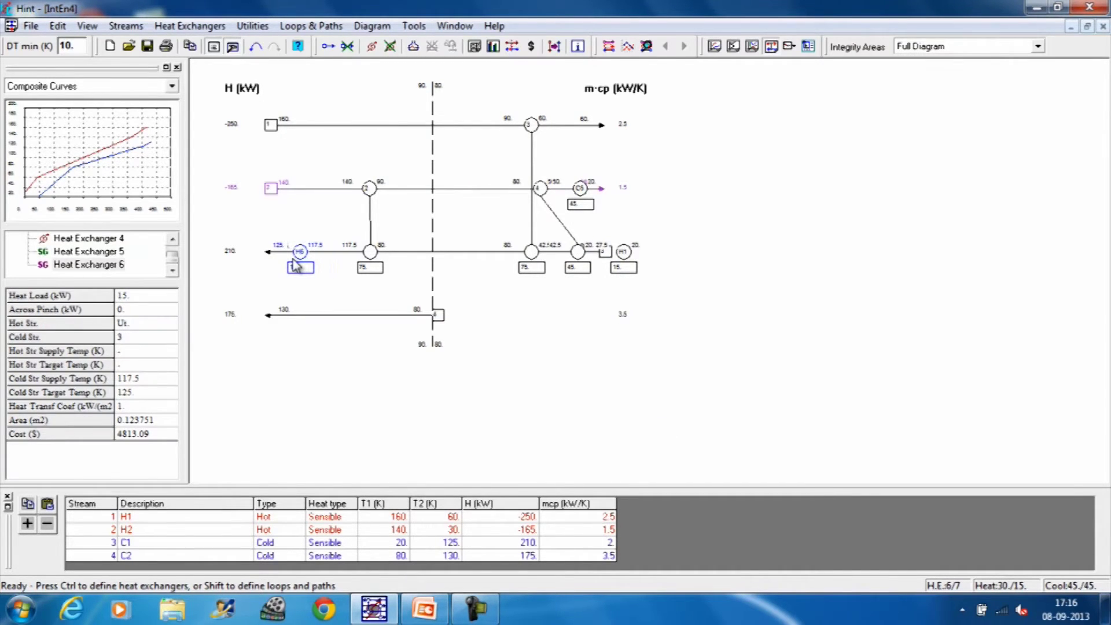
click(338, 300)
drag(532, 132, 492, 135)
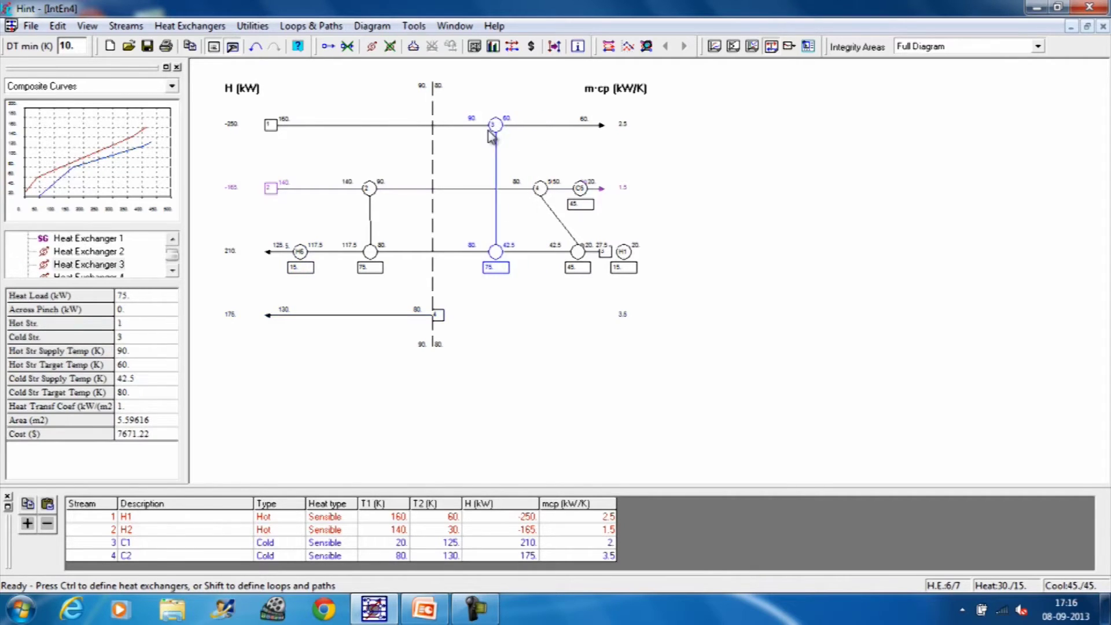
click(578, 260)
drag(579, 261, 542, 254)
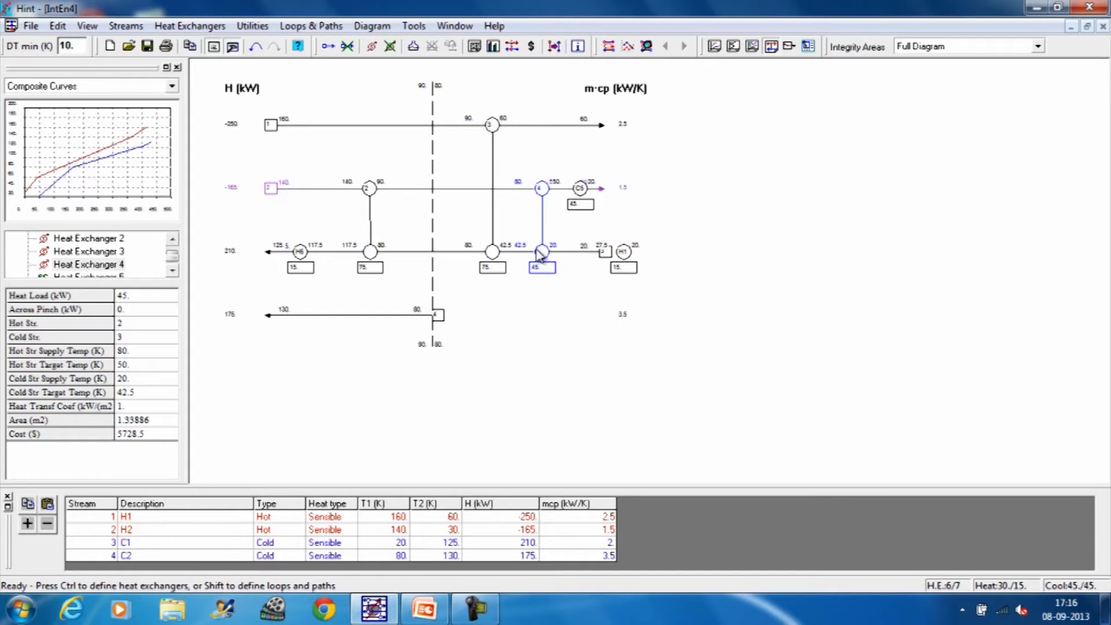
- Move heater 1 away from stream C1's supply end in the grid diagram and delete it in the heat exchanger specifications
click(625, 261)
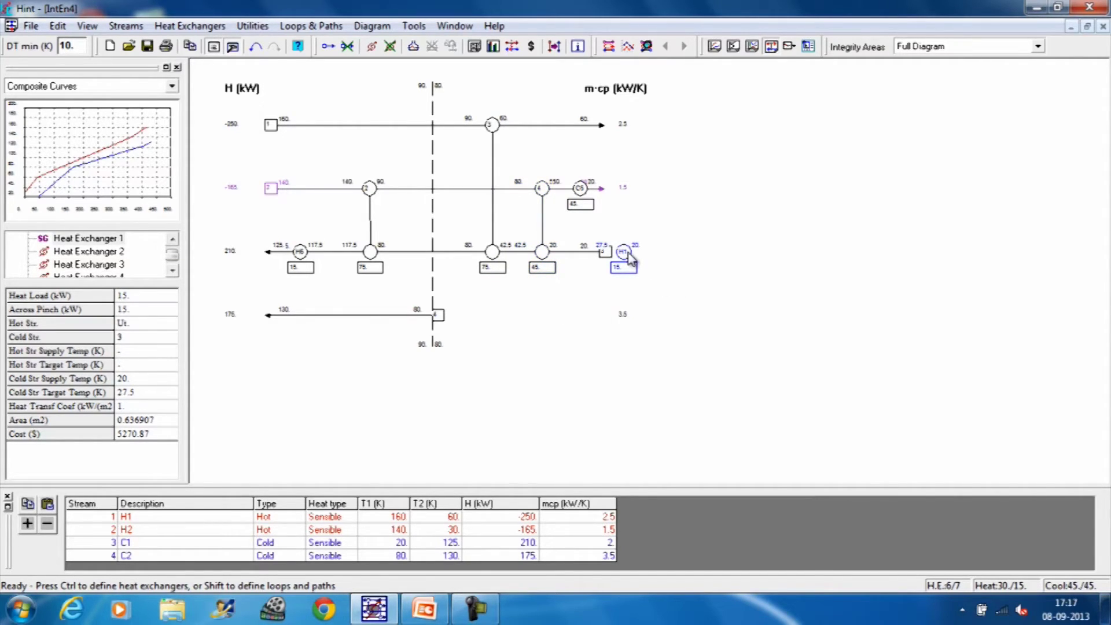
drag(630, 260, 694, 286)
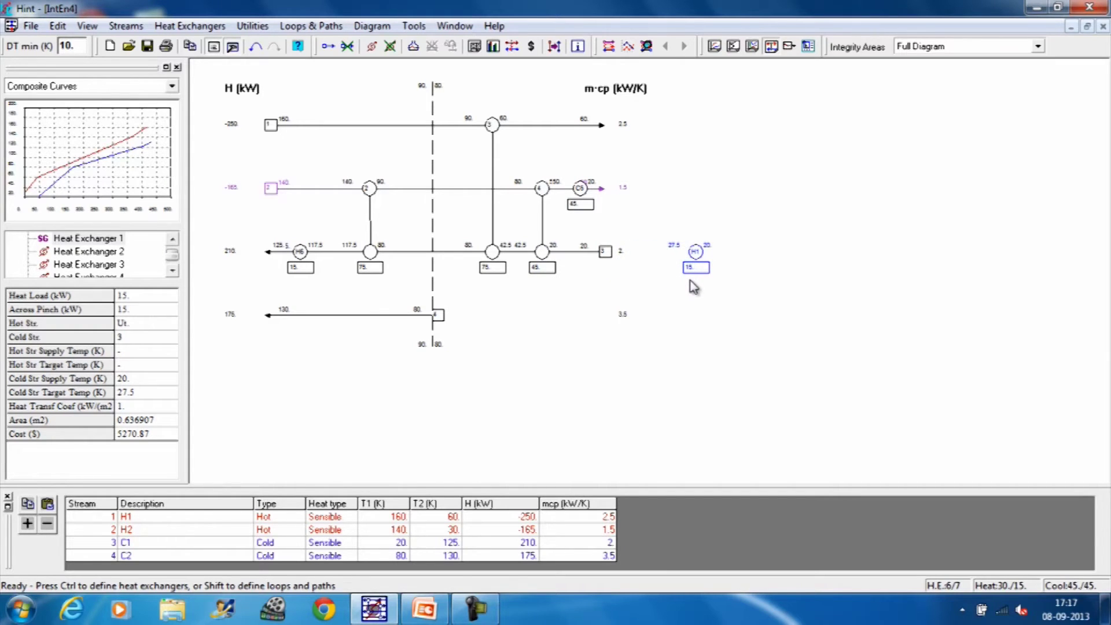
double_click(703, 266)
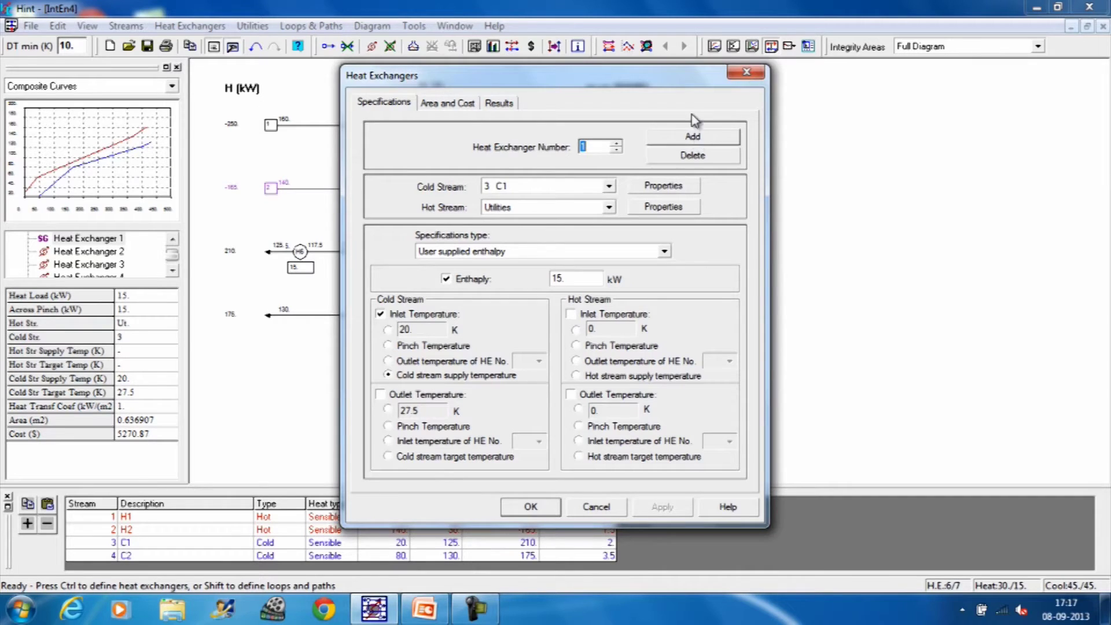
drag(686, 79, 1091, 132)
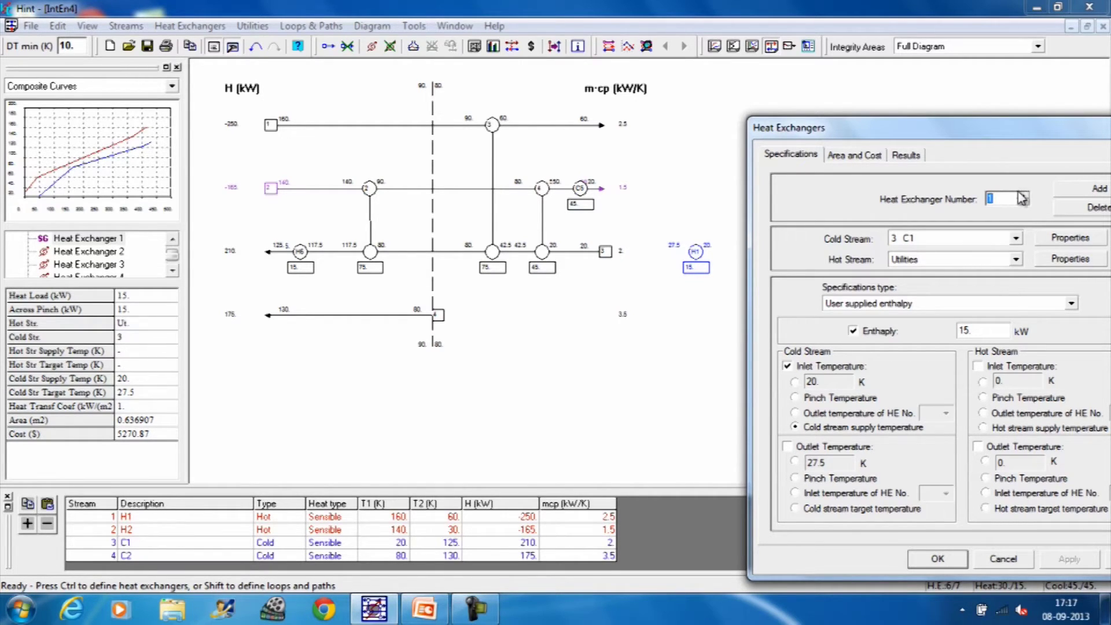
click(1093, 210)
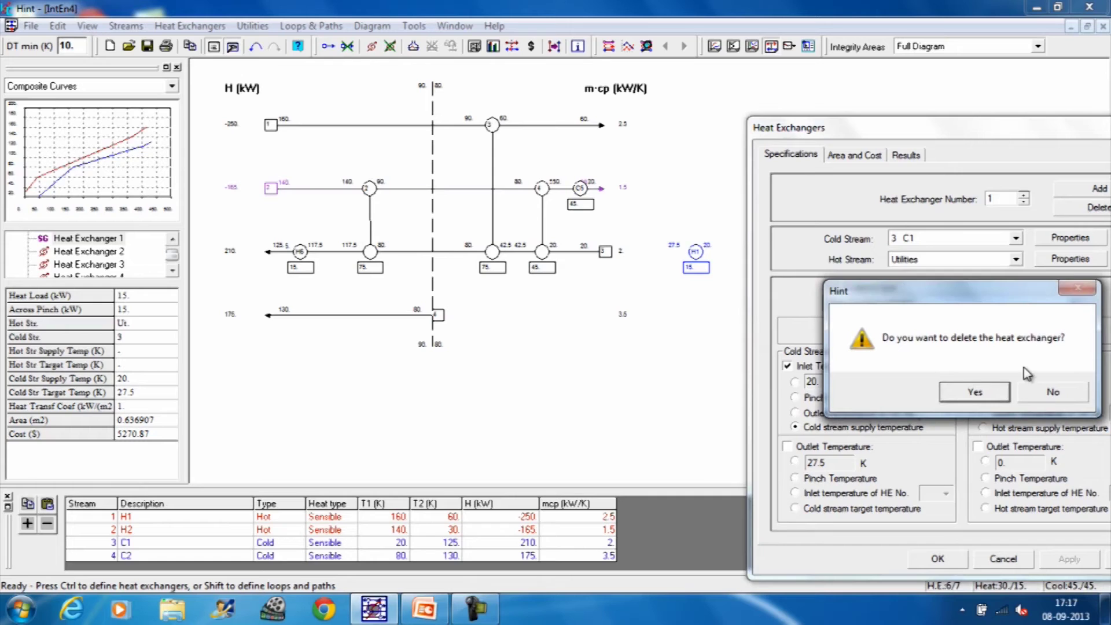
click(984, 398)
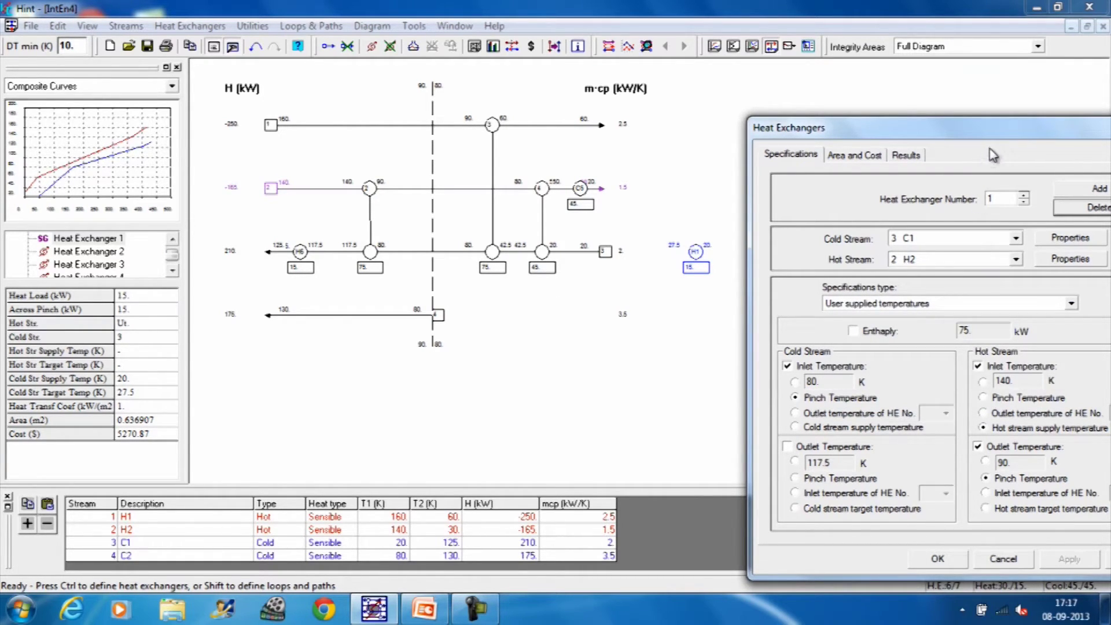
- Delete the exchanger between C1 and H2, accept the specifications, and realign the H1–C1 and remaining H2–C1 matches vertically
drag(991, 134, 979, 154)
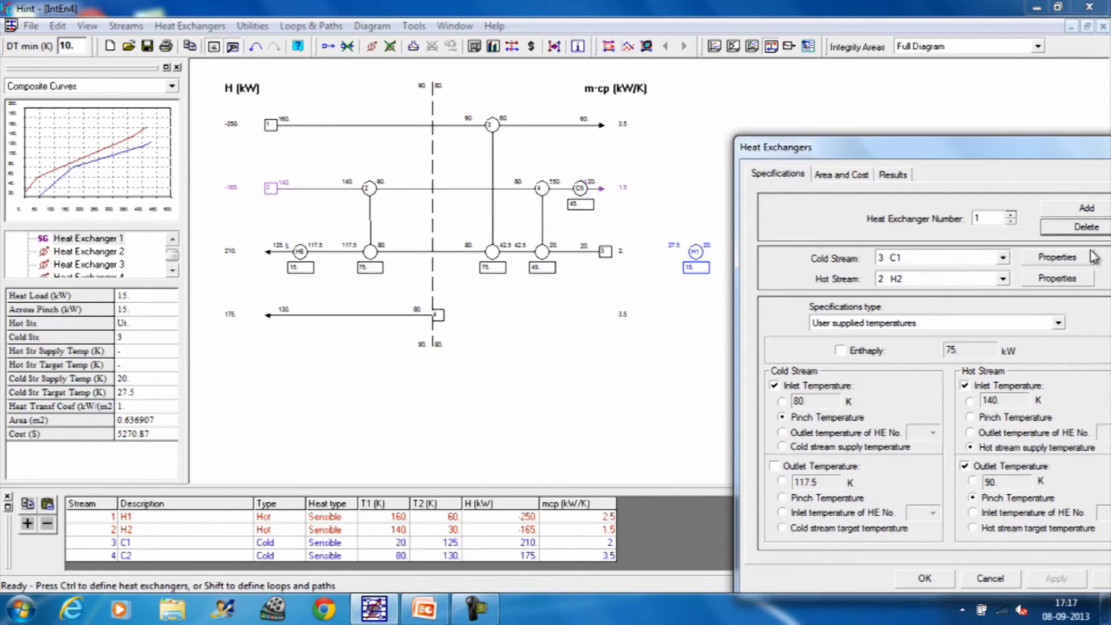
click(1087, 229)
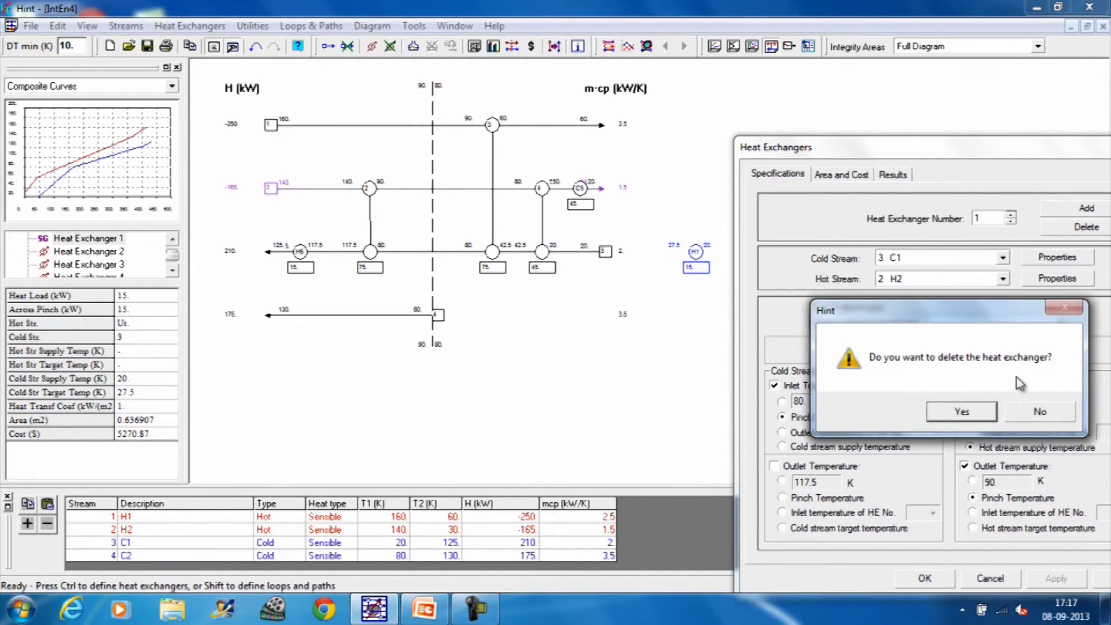
click(989, 414)
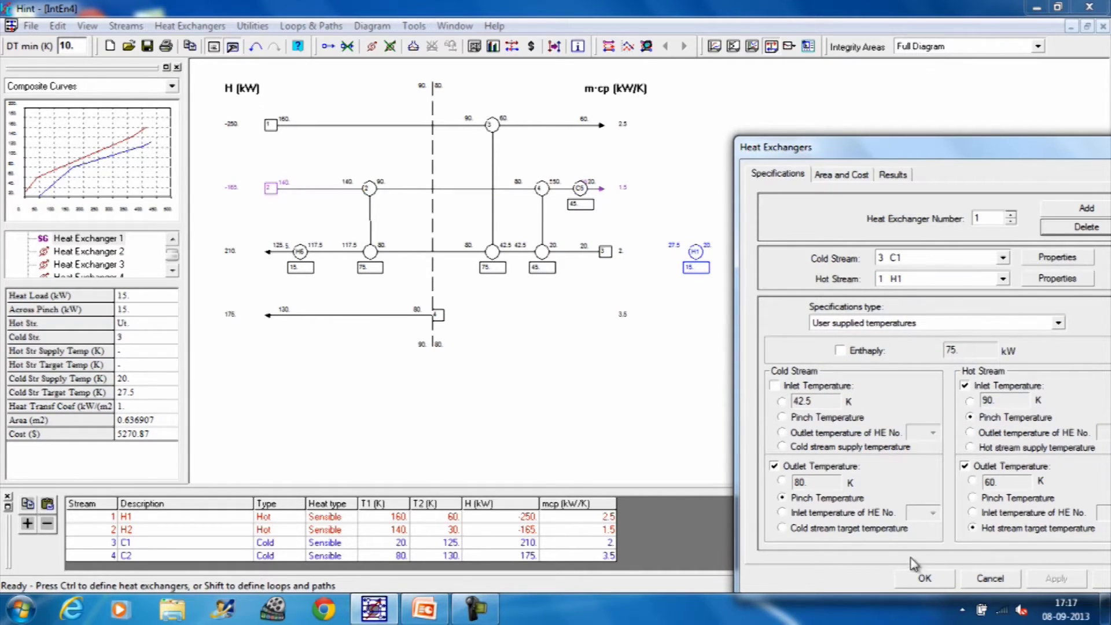
click(924, 581)
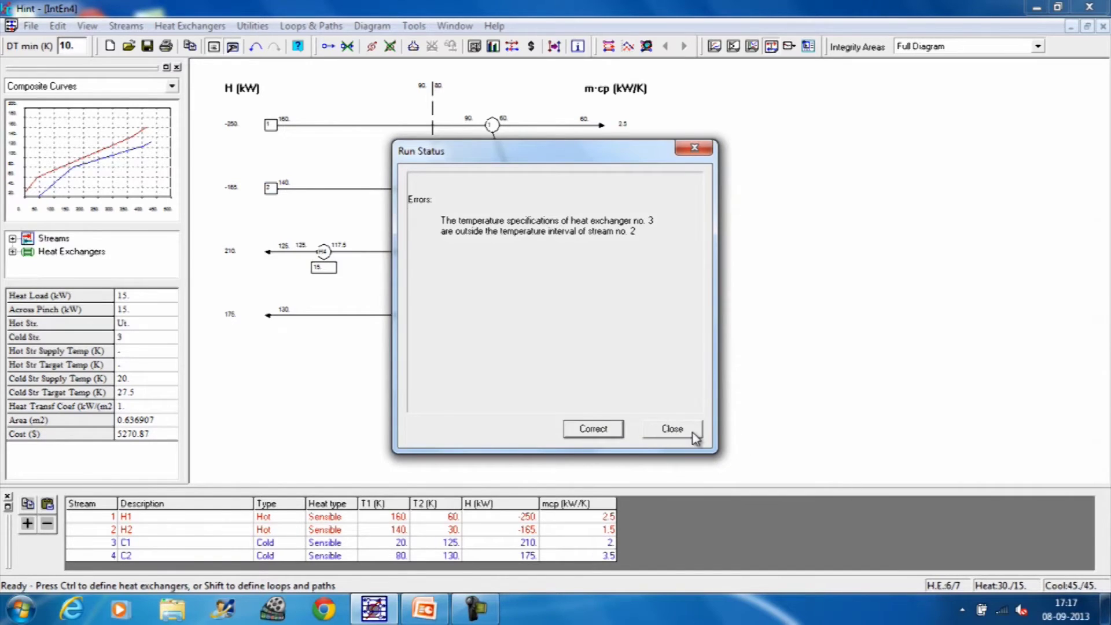
click(695, 435)
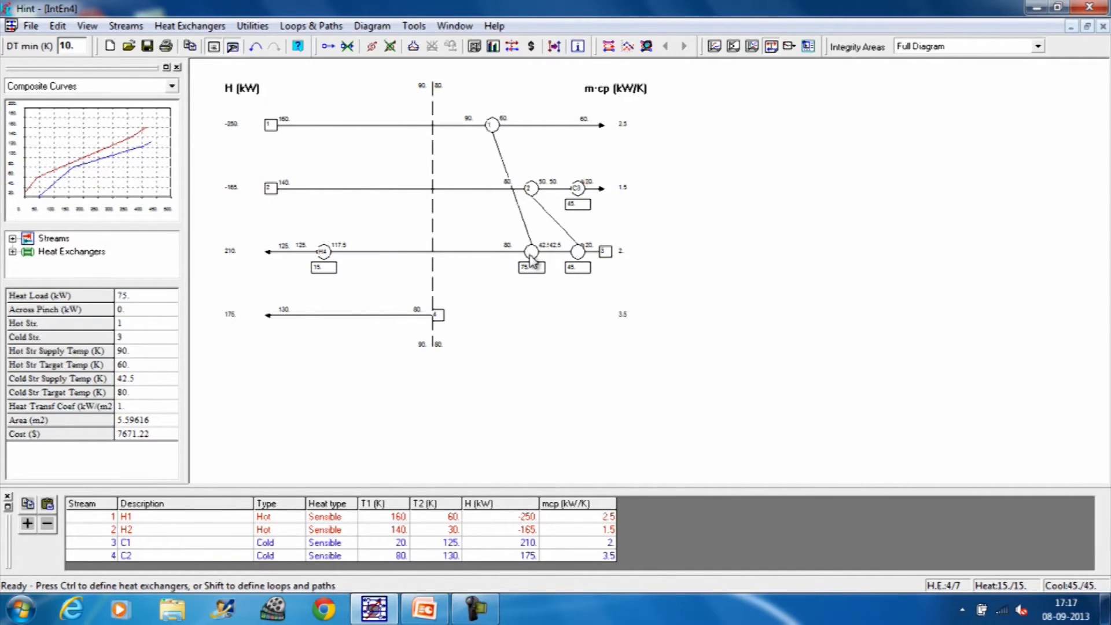
drag(531, 253, 485, 260)
drag(579, 257, 531, 261)
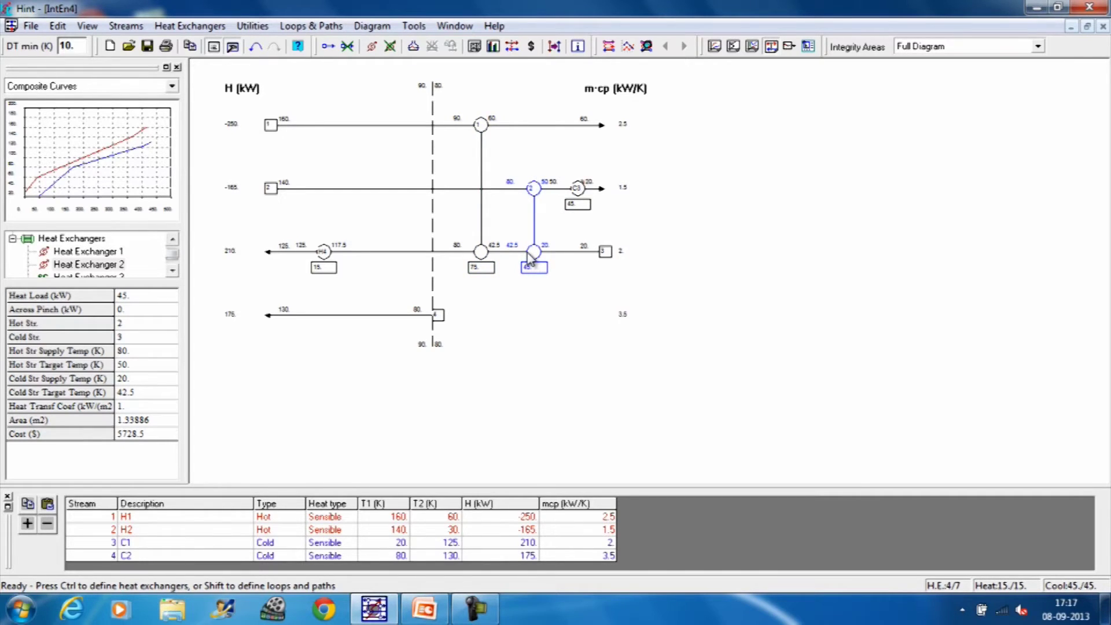
- Undo the recent heat exchanger deletions, additions and layout moves until the H1–C2 match and the original slanted connections are restored
click(256, 48)
click(257, 47)
click(257, 47)
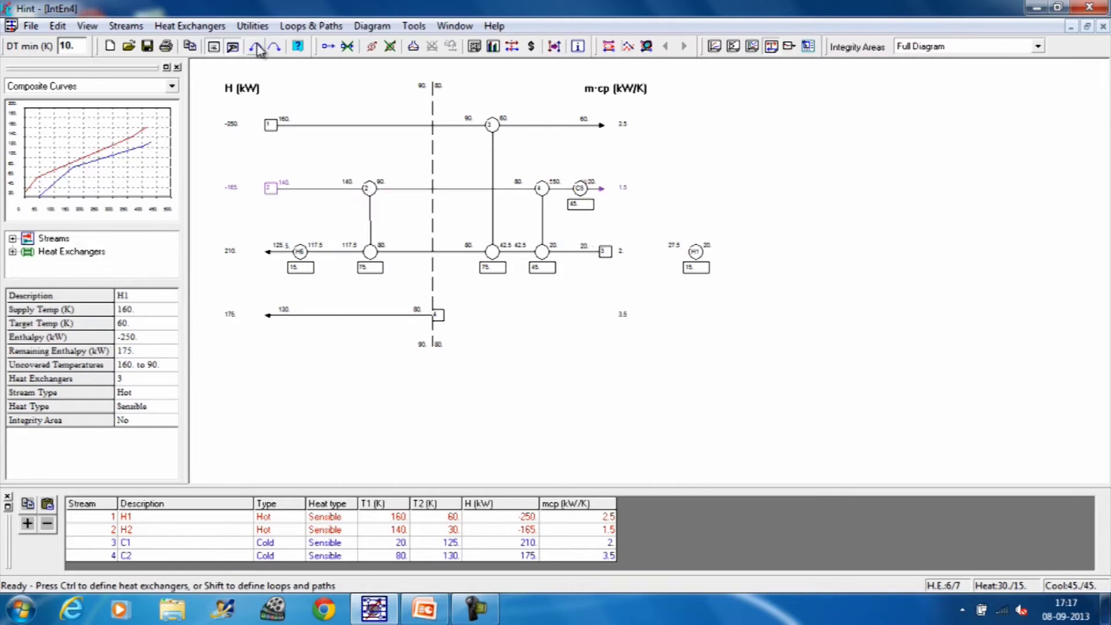
click(256, 48)
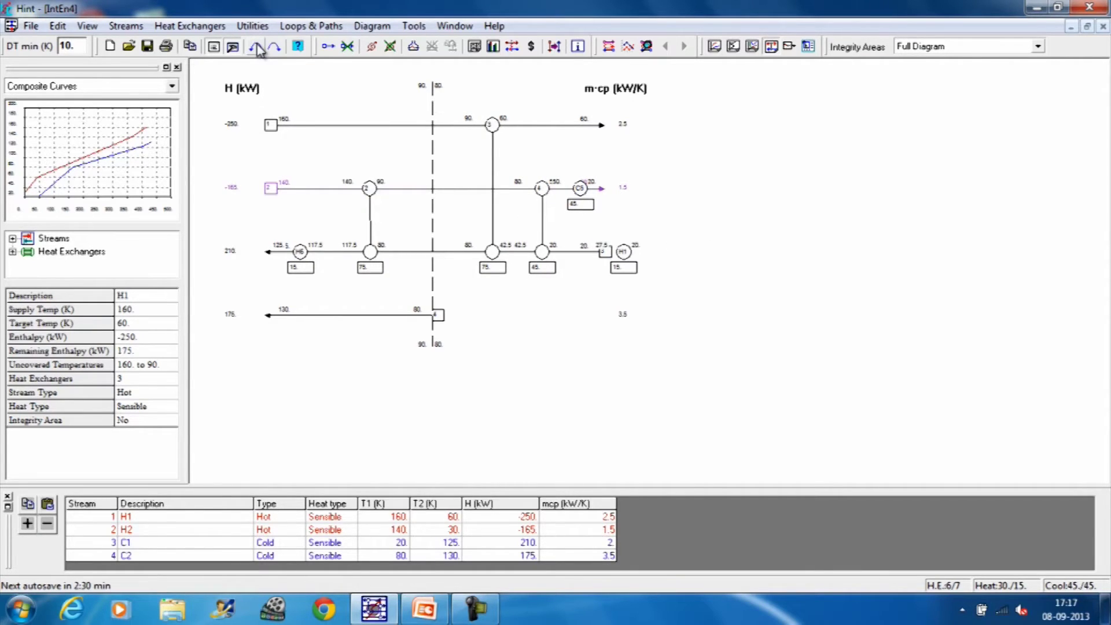
click(257, 47)
click(256, 47)
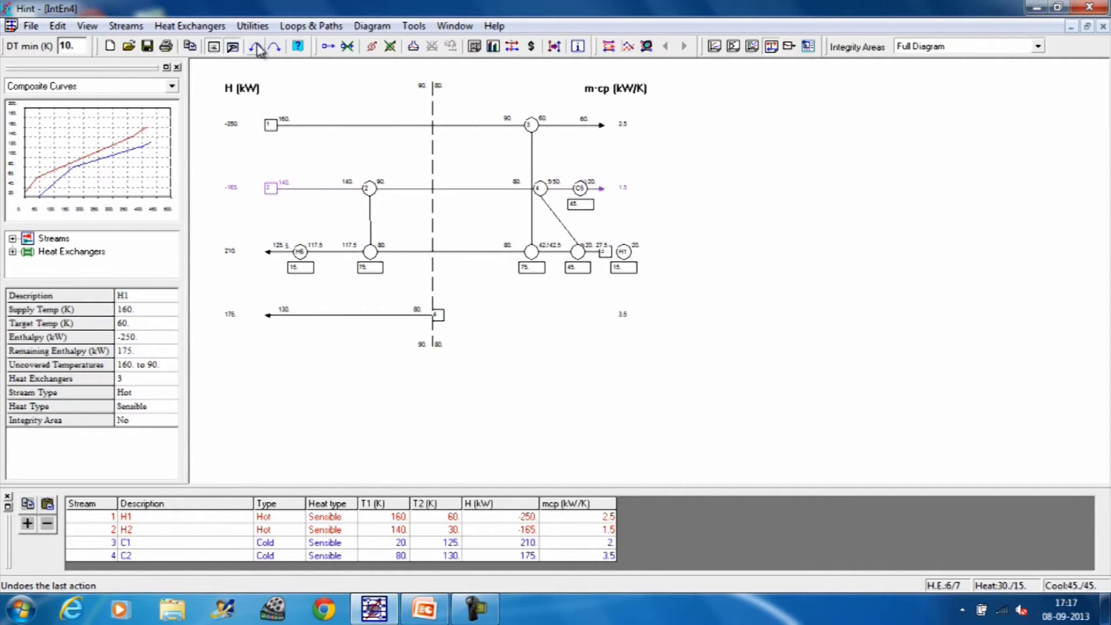
click(257, 47)
click(257, 48)
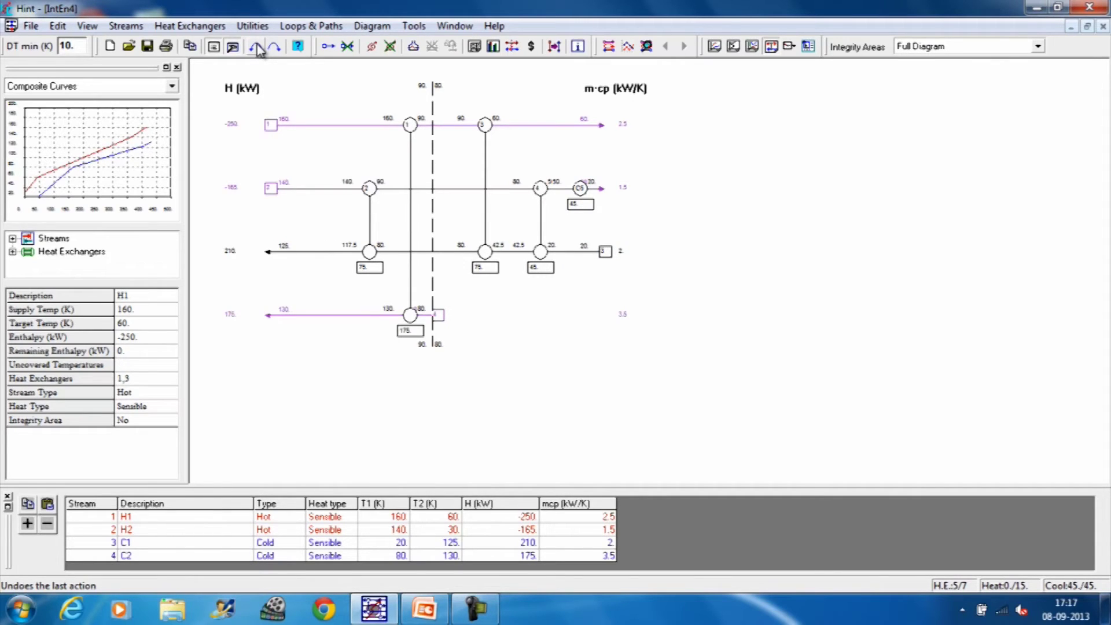
click(256, 47)
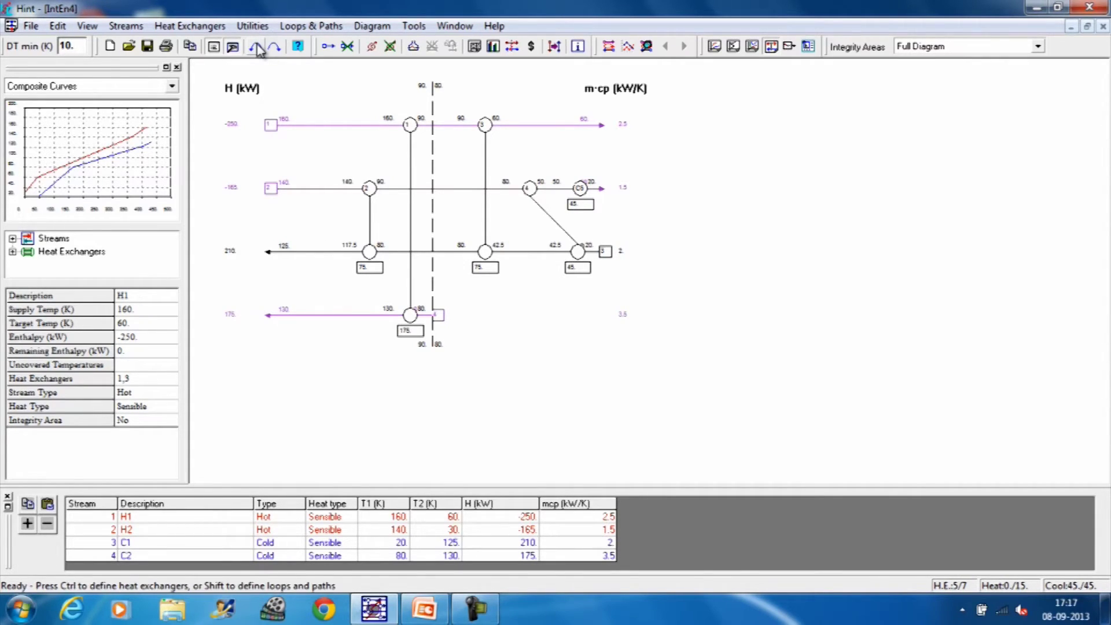
click(257, 48)
click(256, 47)
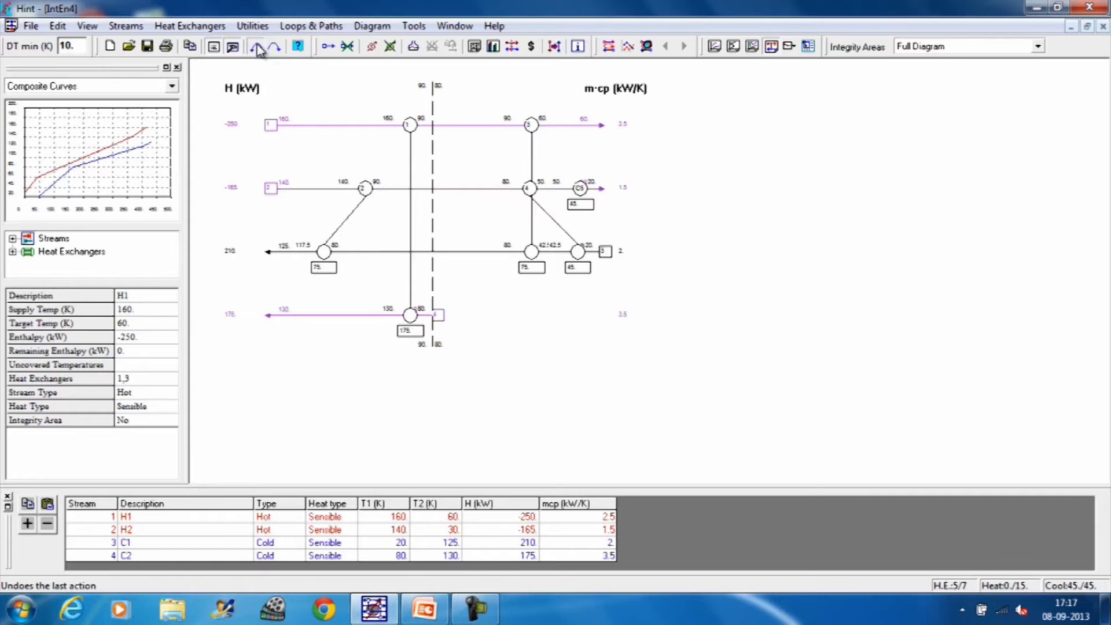
click(257, 48)
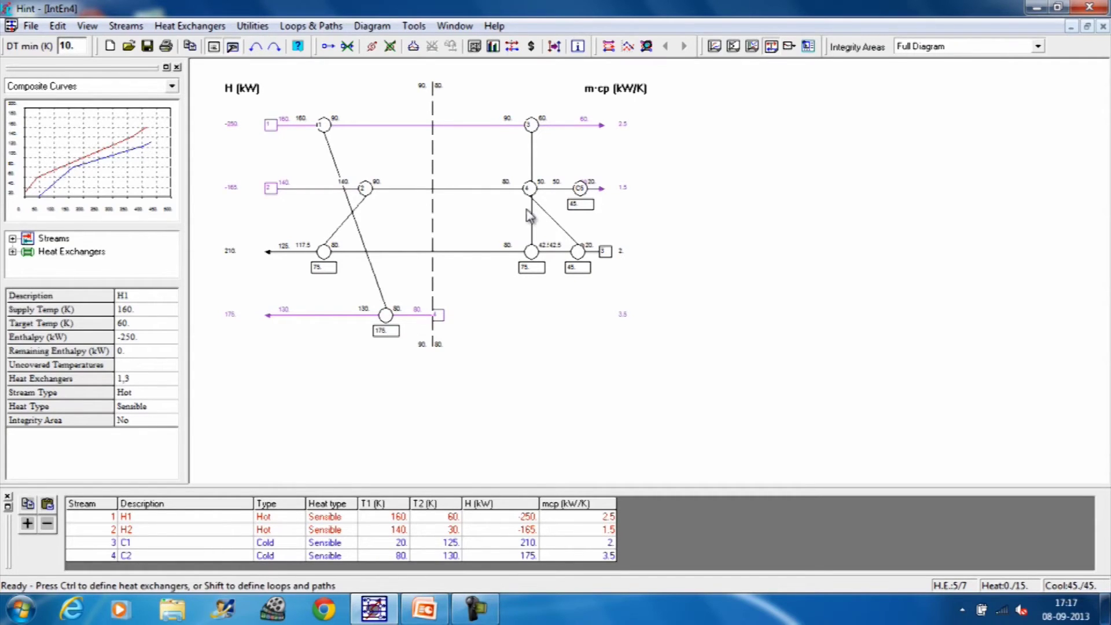
- Rearrange exchangers 1, 2 and 4 as vertical matches, placing 4 just beyond the pinch and 2 and 1 on its hot side
drag(530, 190, 471, 193)
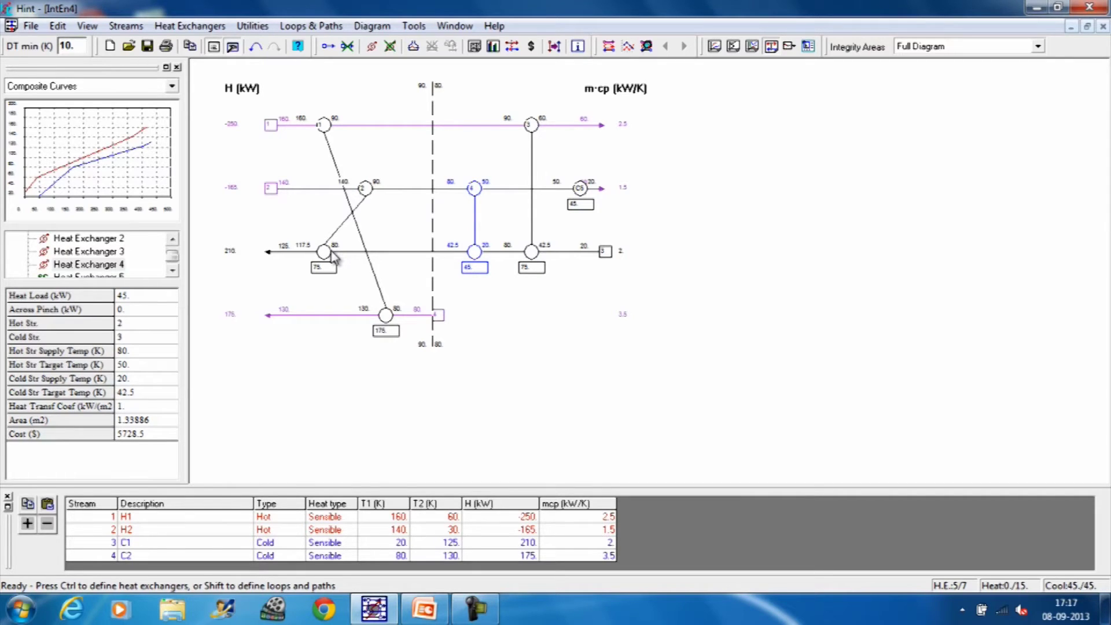
drag(331, 253, 398, 252)
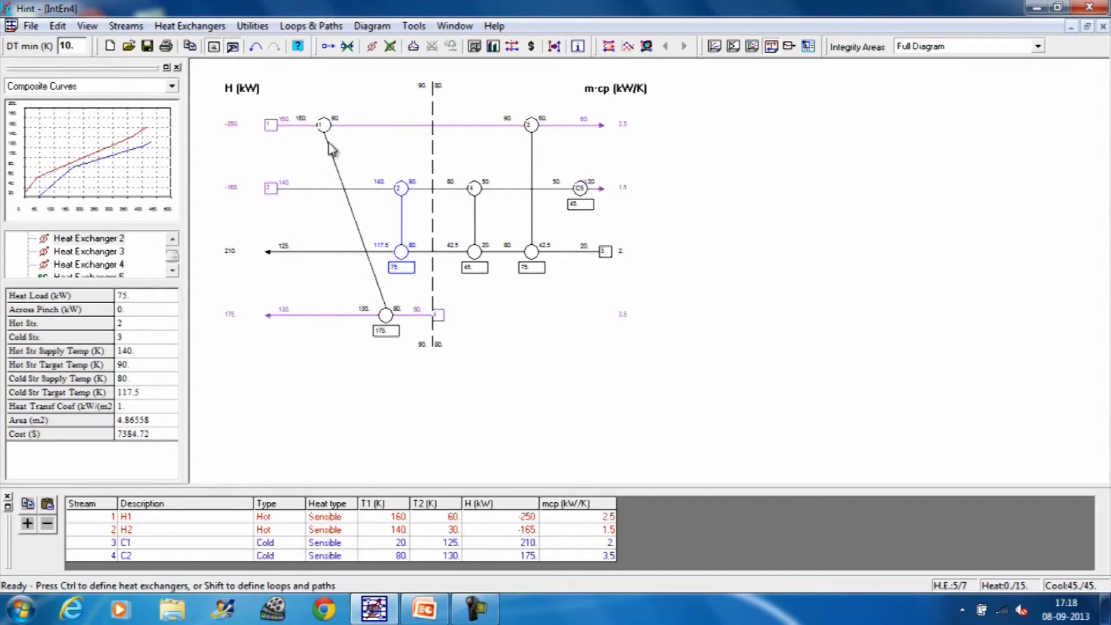
drag(325, 125, 357, 125)
drag(403, 190, 335, 189)
drag(360, 141, 399, 140)
drag(335, 189, 365, 191)
- Select stream C1, open the heat exchanger specifications beside the grid diagram, and set exchanger 1's cold stream to C1
click(314, 252)
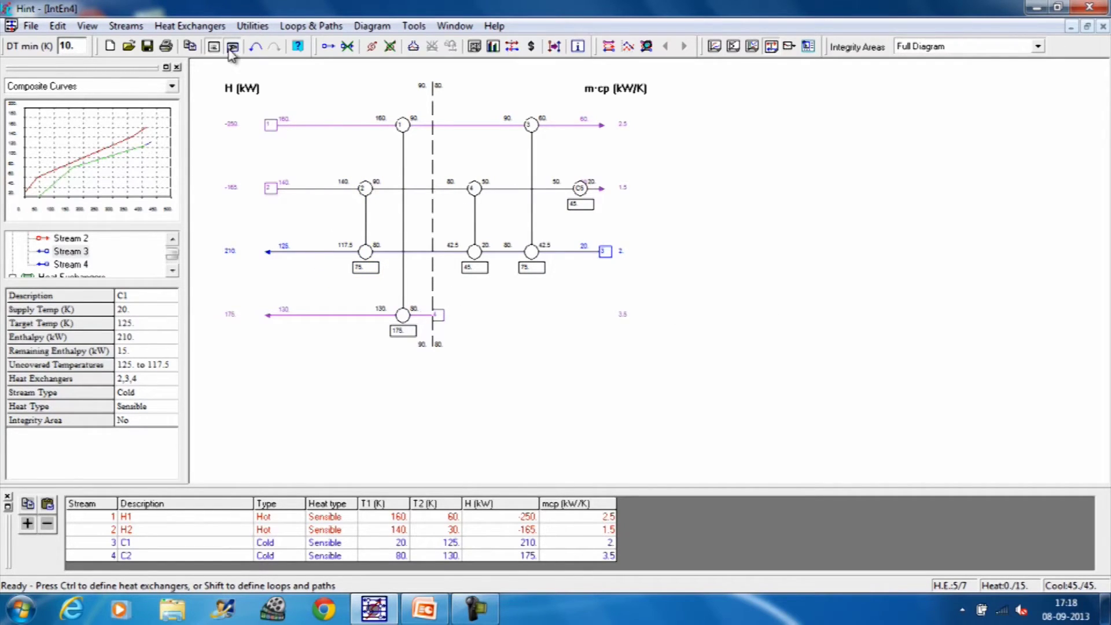
click(191, 26)
click(194, 46)
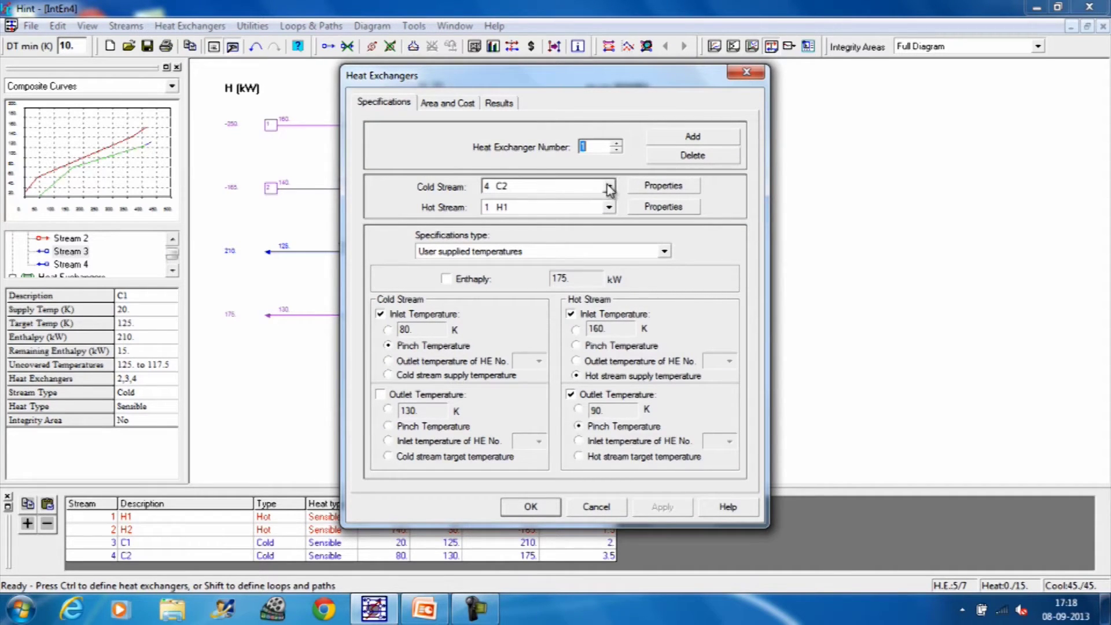
drag(625, 76, 968, 81)
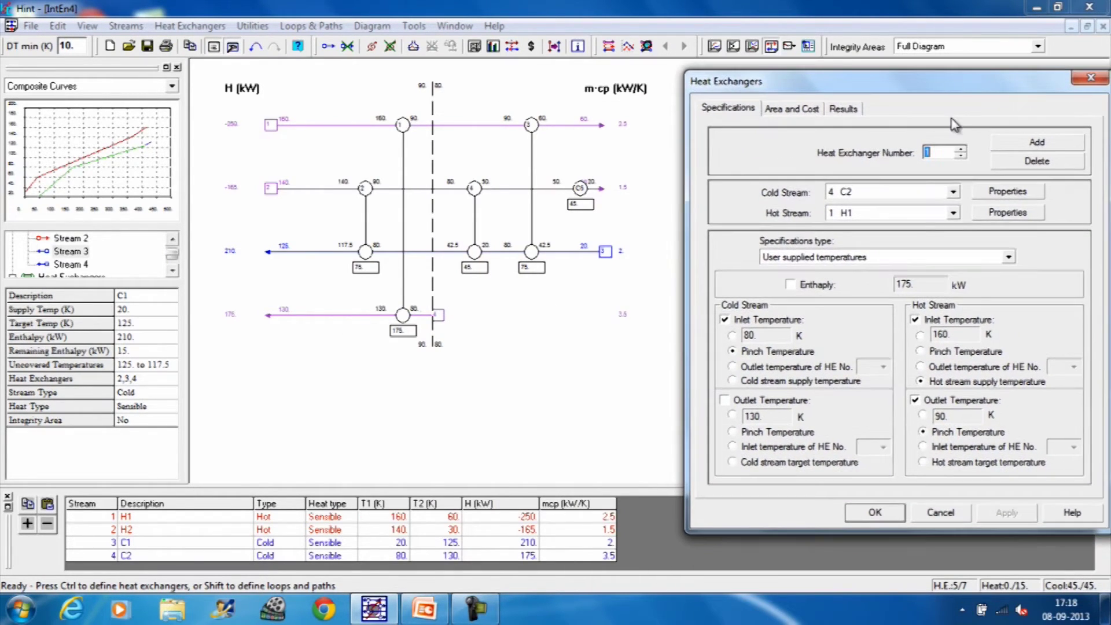
click(953, 192)
click(871, 218)
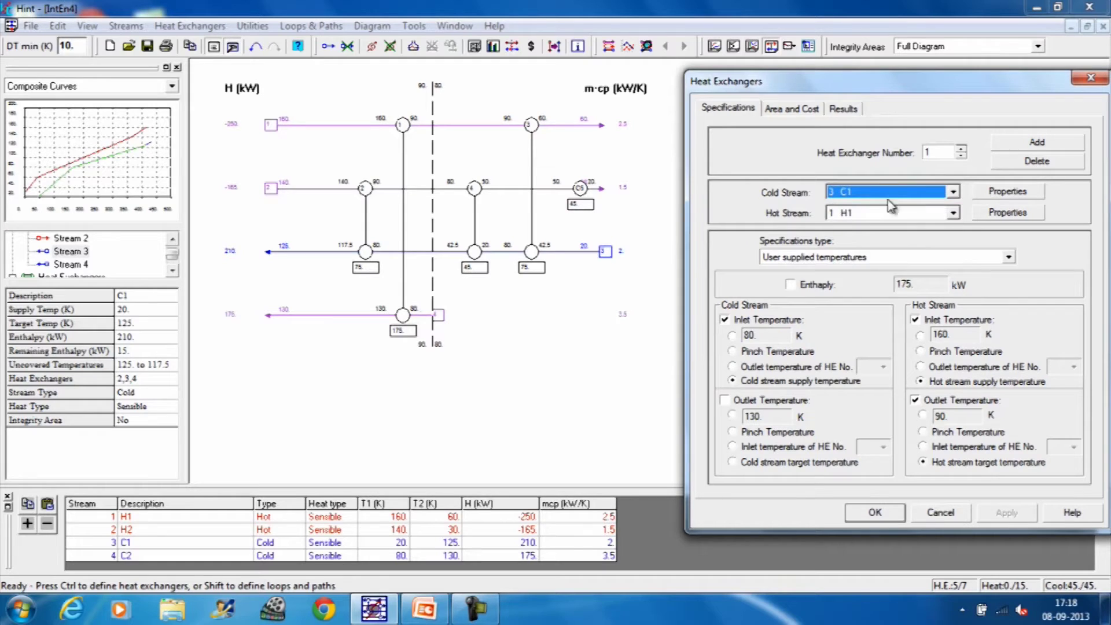
- Add a new heat exchanger with C1 as the cold stream and Utilities as the hot stream
click(1034, 145)
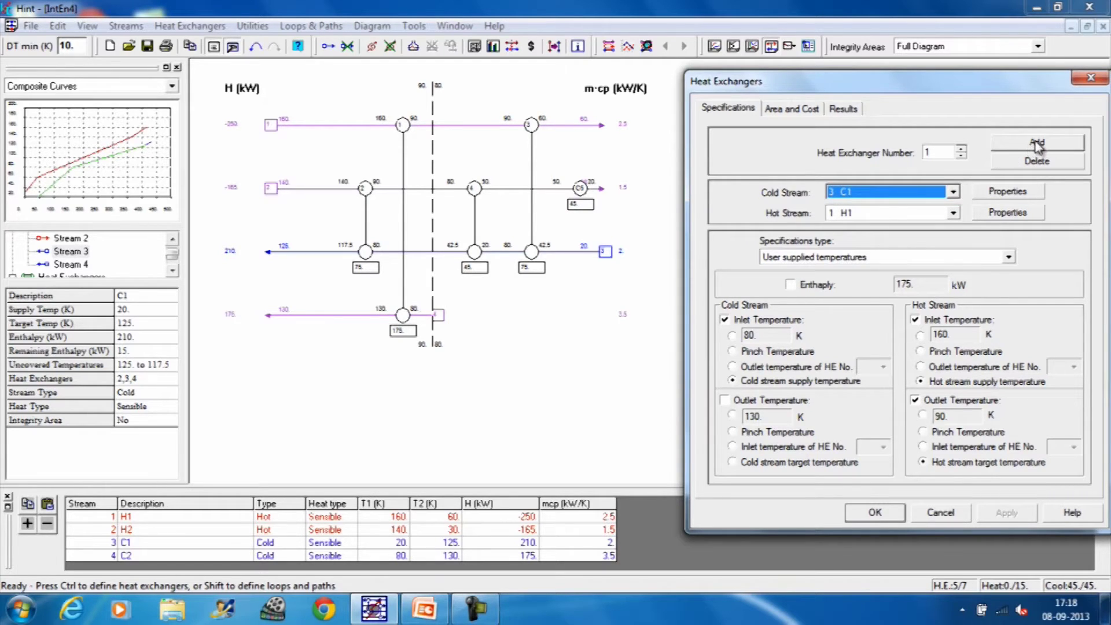
click(953, 192)
click(876, 219)
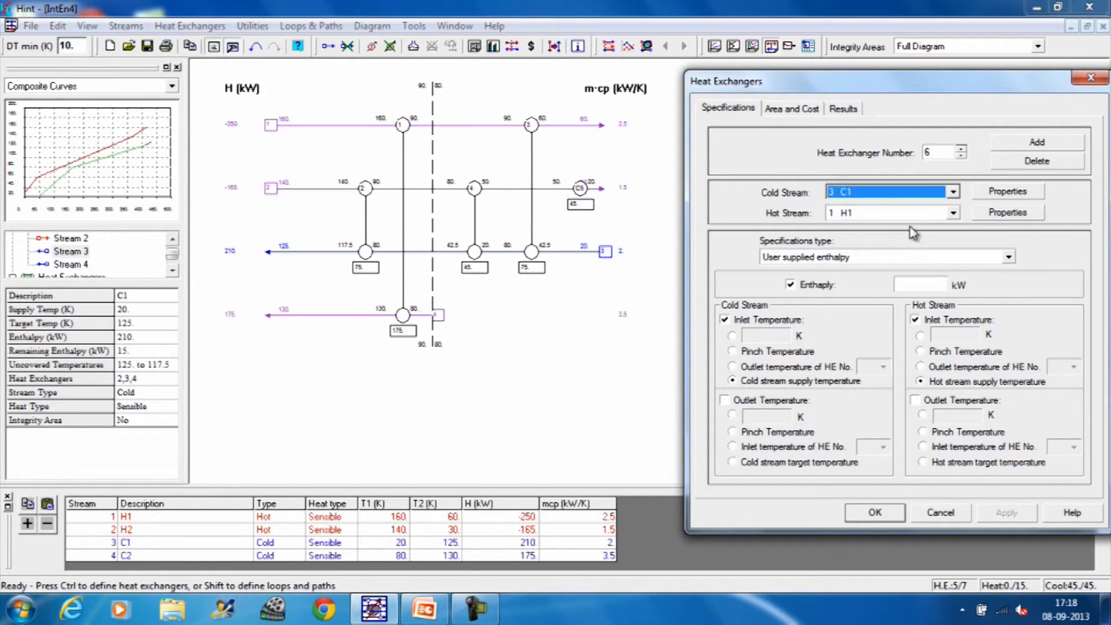
click(954, 215)
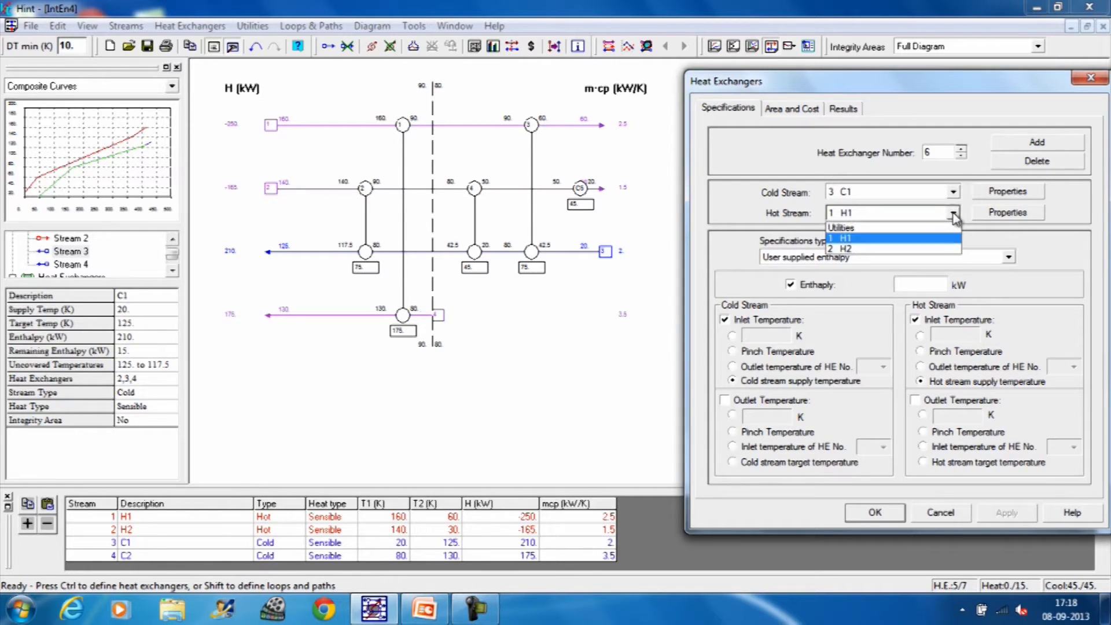
click(882, 231)
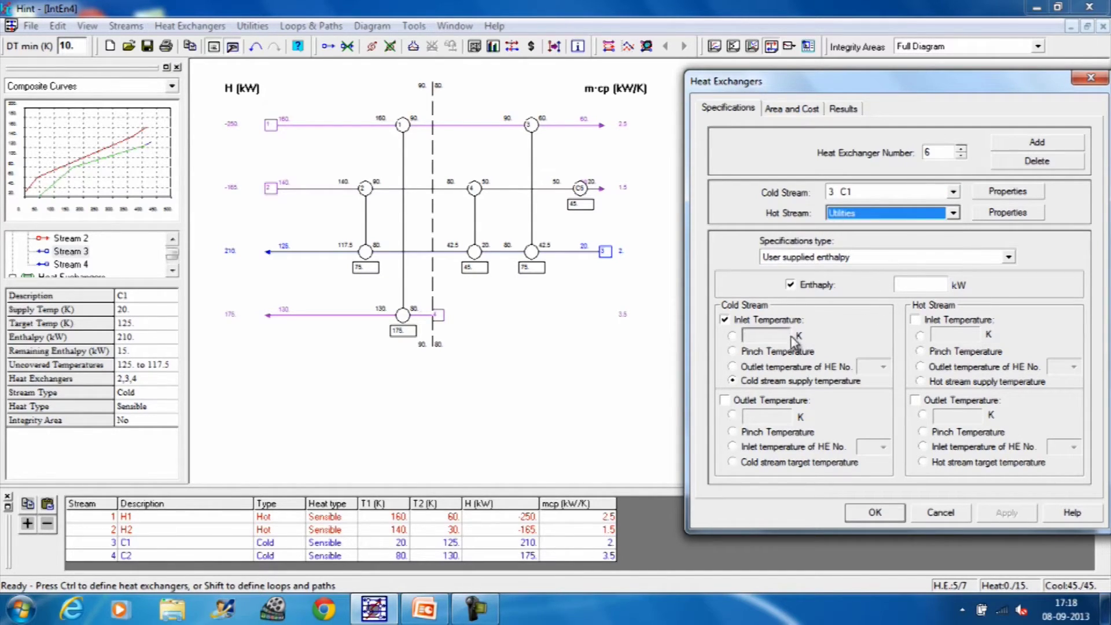
- Give heat exchanger 6 an enthalpy of 15 kW and a cold stream outlet temperature of 125 K, and close the run status report
click(928, 286)
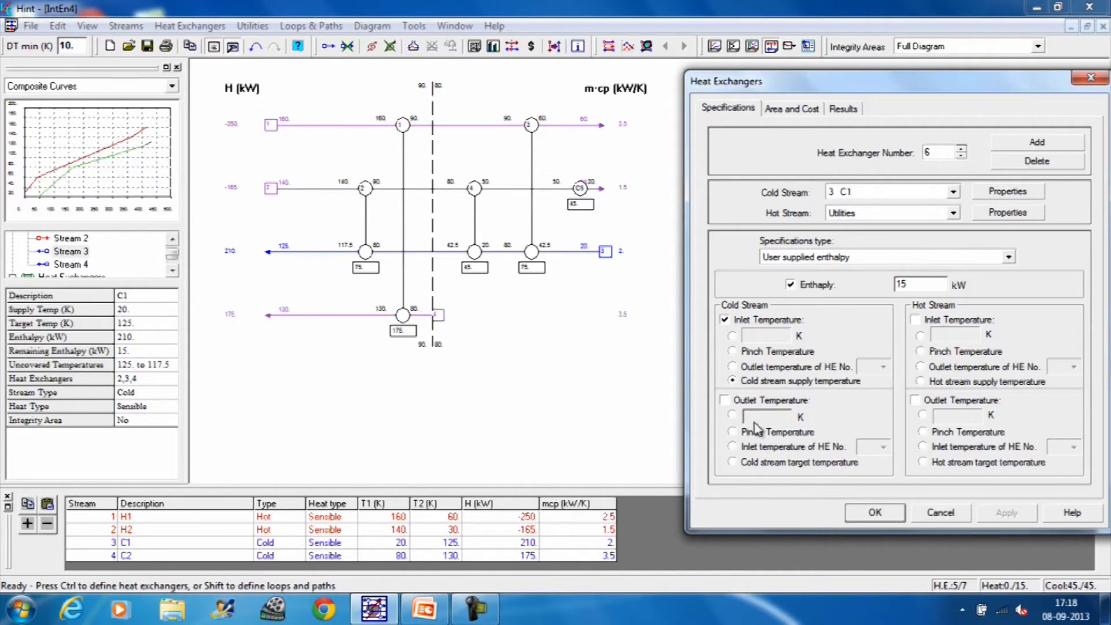
click(726, 400)
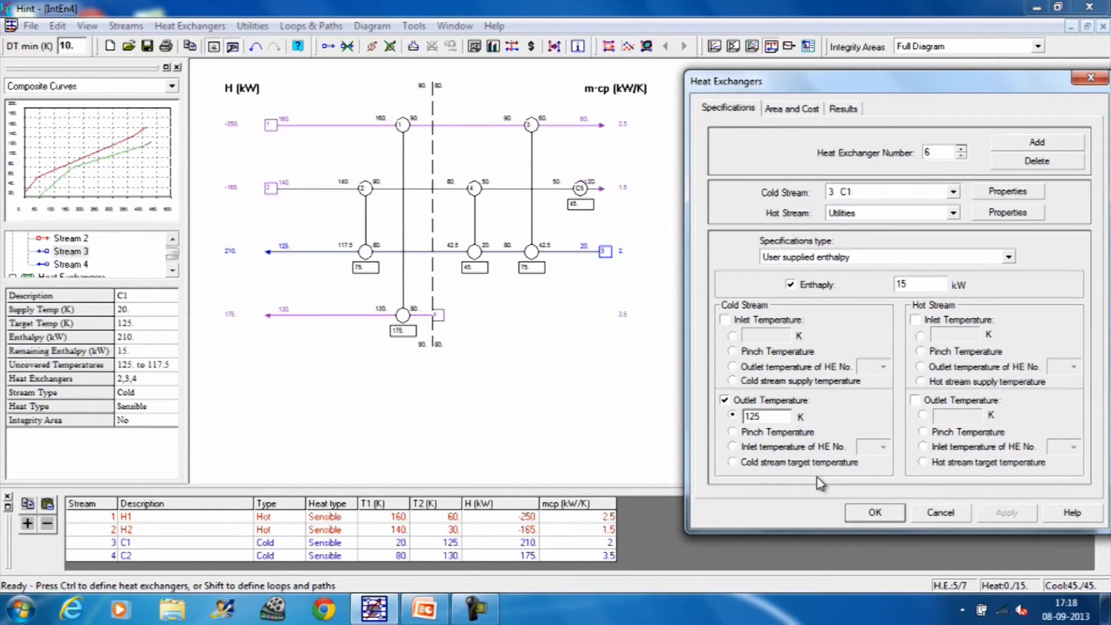
click(876, 512)
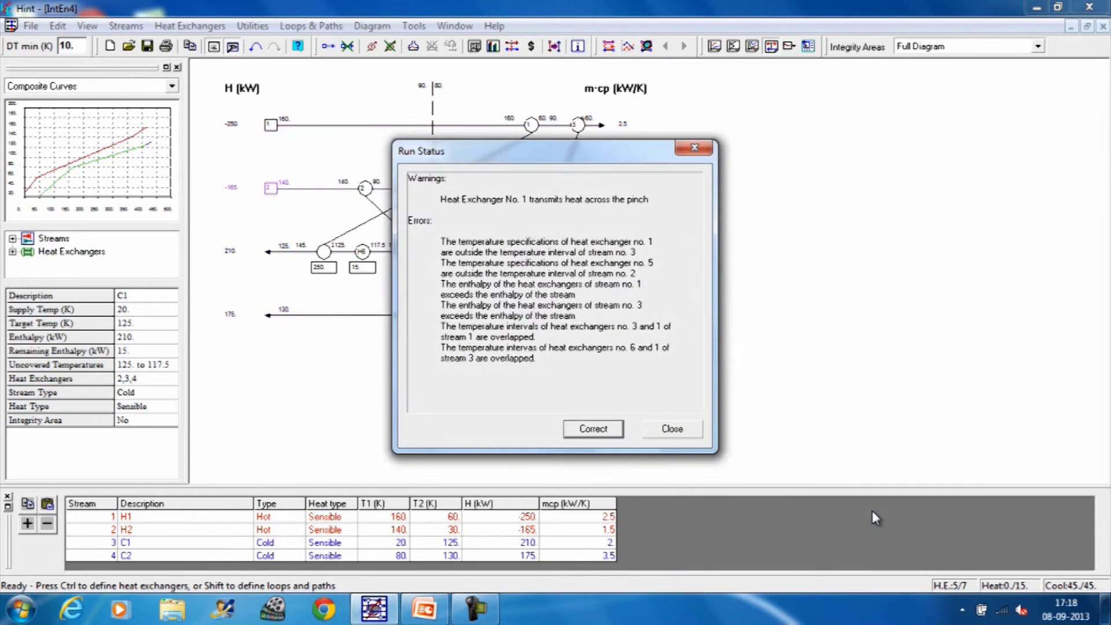
click(673, 428)
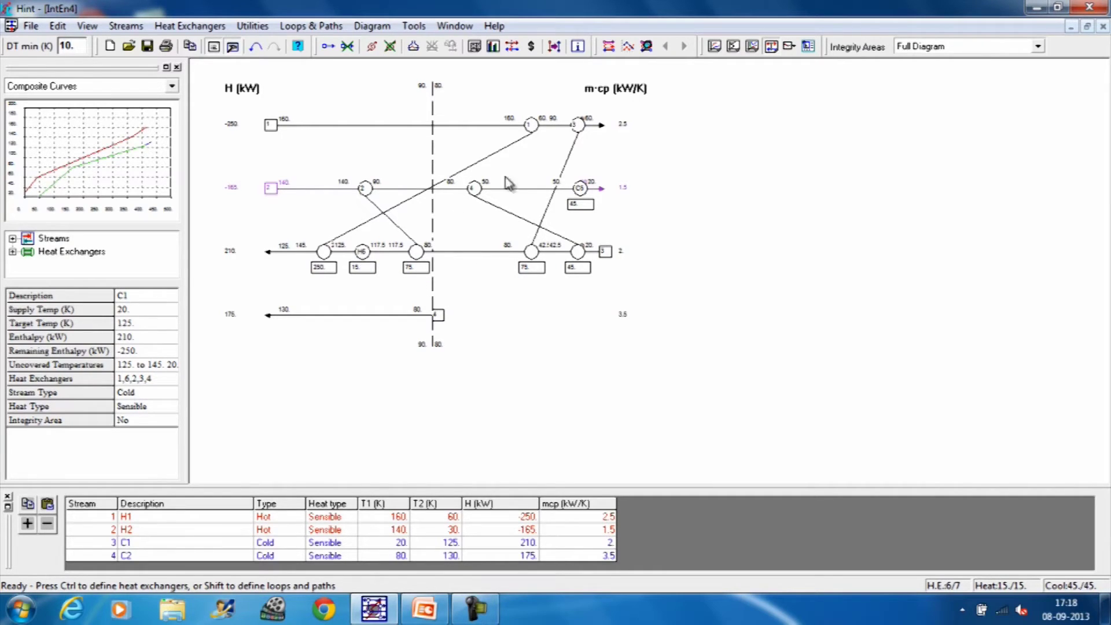
- Rearrange the grid diagram into vertical matches, with exchangers 1 and 2 above the pinch, 3 and 4 below it, and the heater at C1's hot end
drag(531, 124, 385, 122)
drag(364, 188, 326, 188)
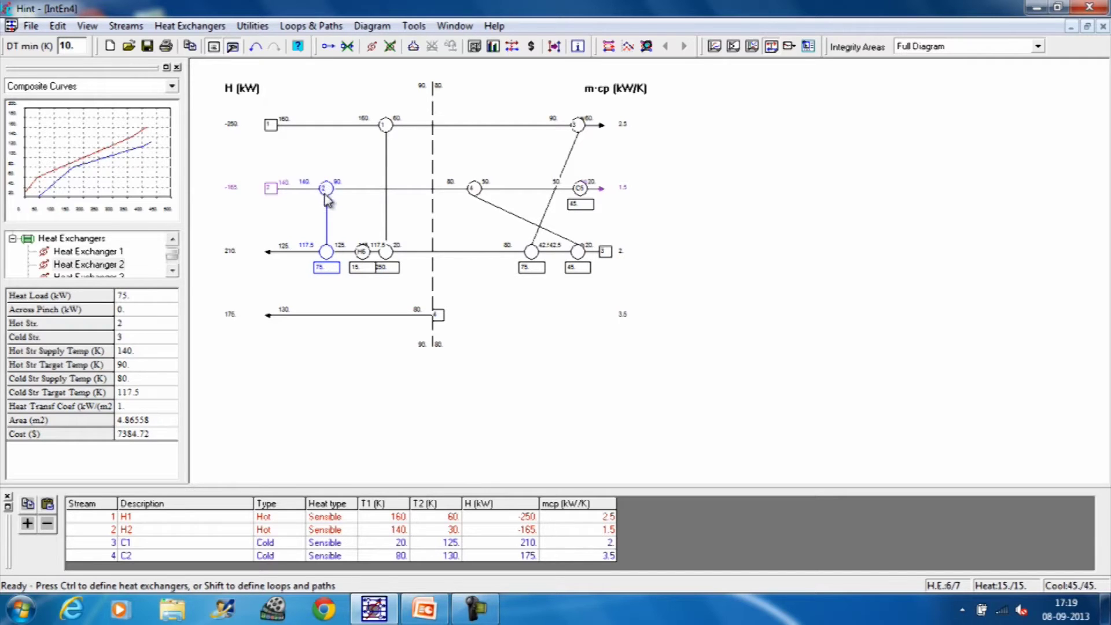
drag(364, 259, 310, 257)
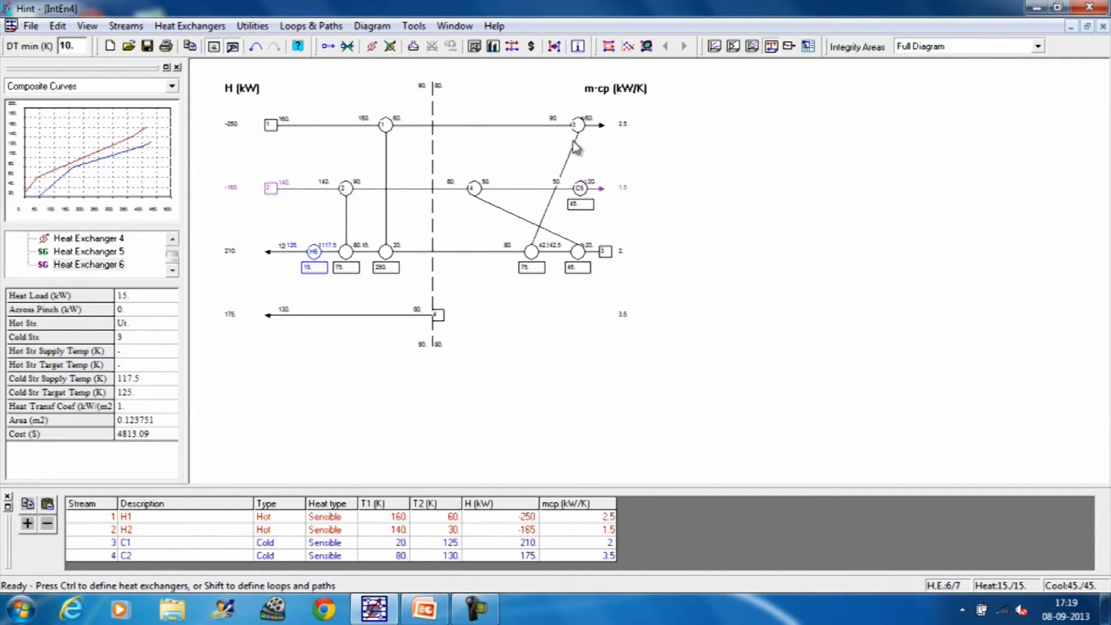
drag(578, 125, 500, 124)
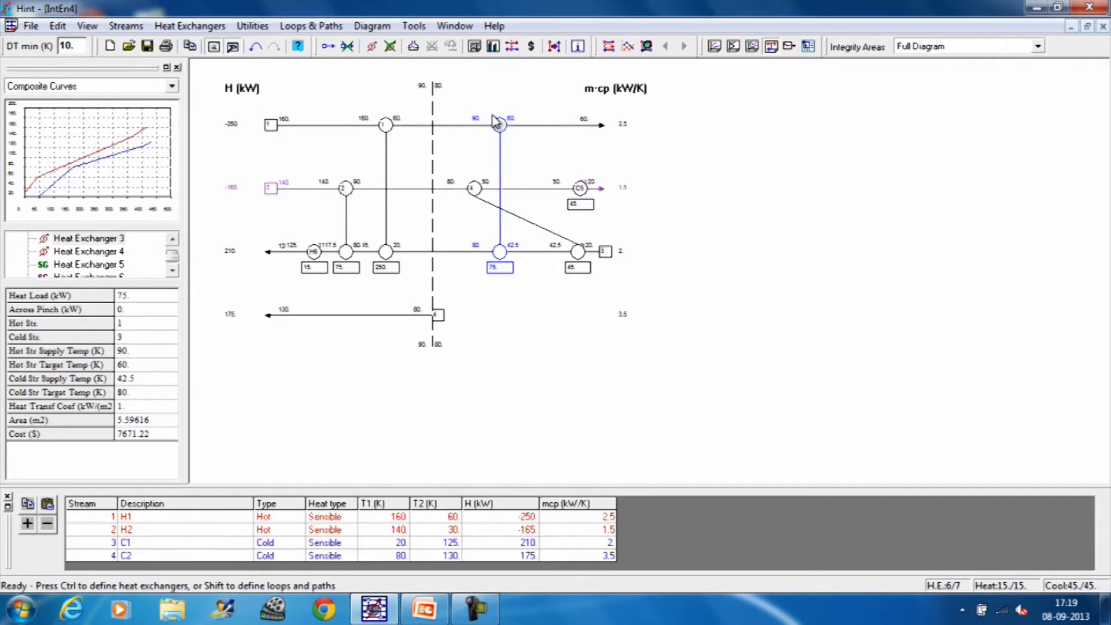
drag(474, 189, 543, 189)
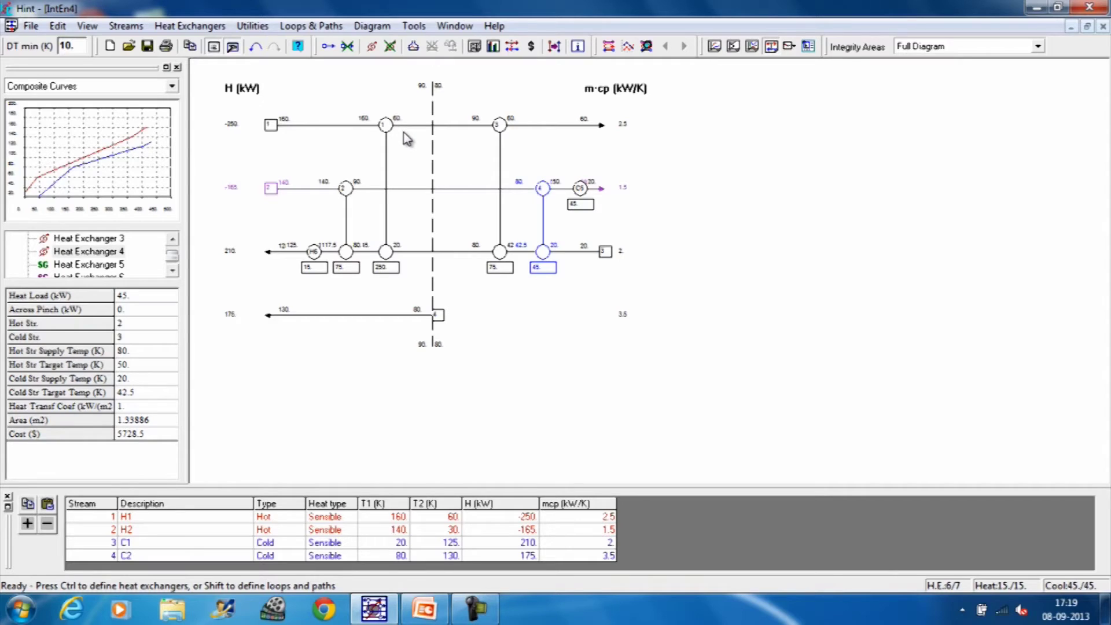
drag(386, 129, 407, 135)
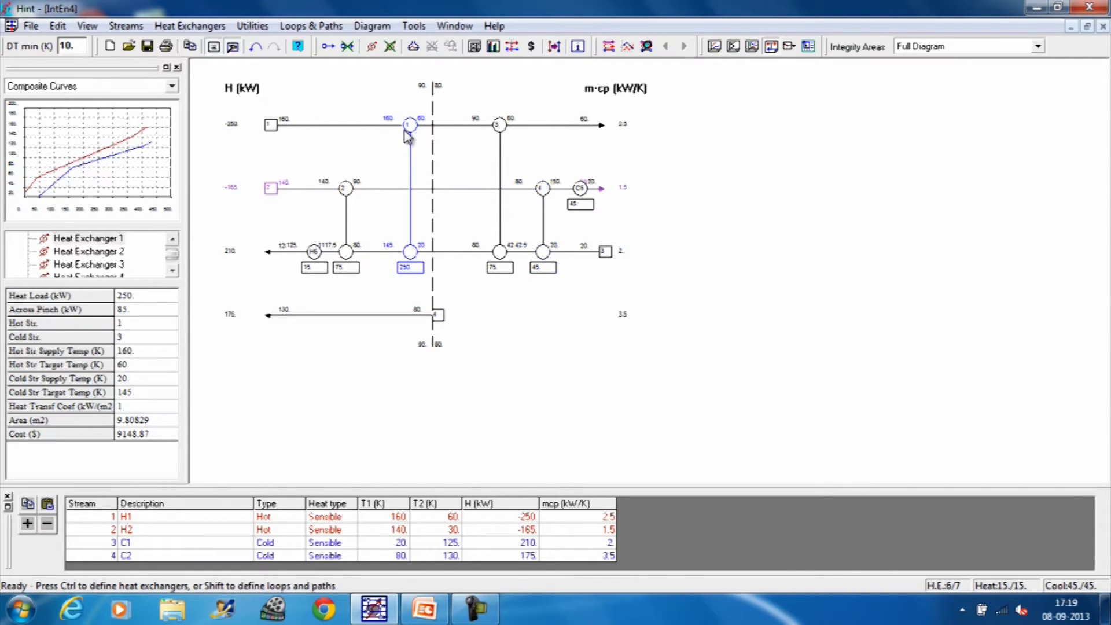
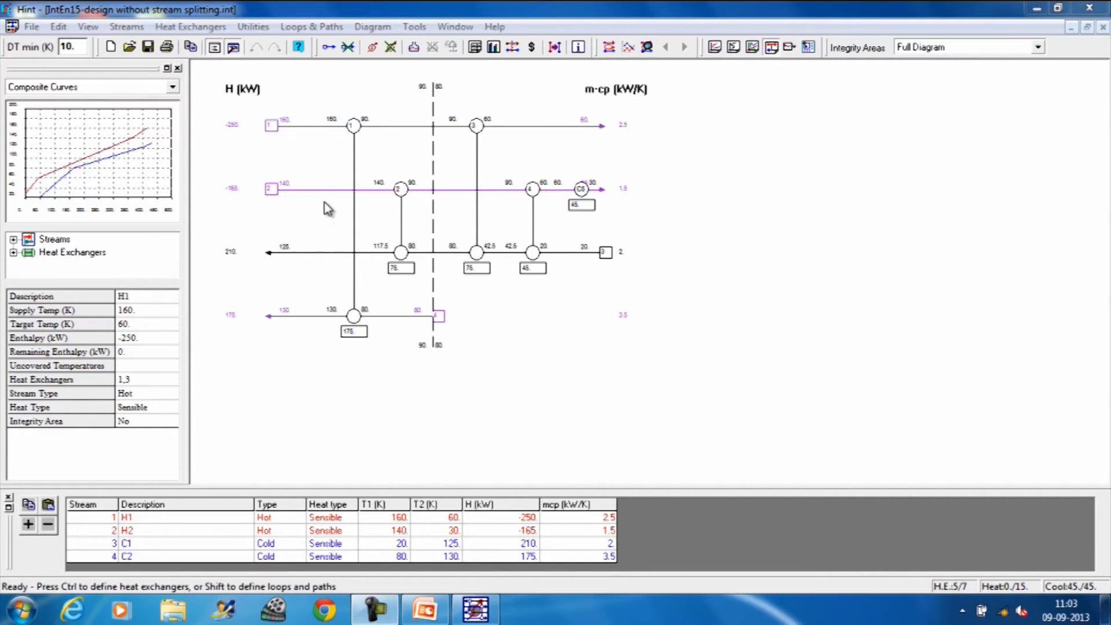
- Try reassigning heat exchanger 1 to cold stream C1 with Utilities as the hot stream, keeping the specifications beside the grid diagram
click(211, 30)
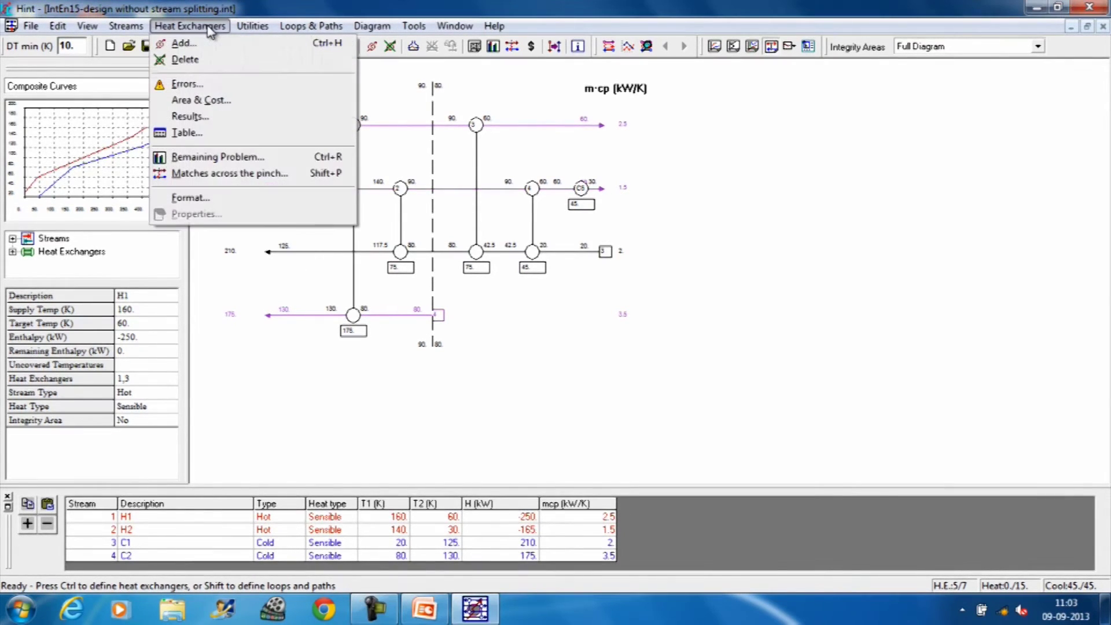
click(201, 49)
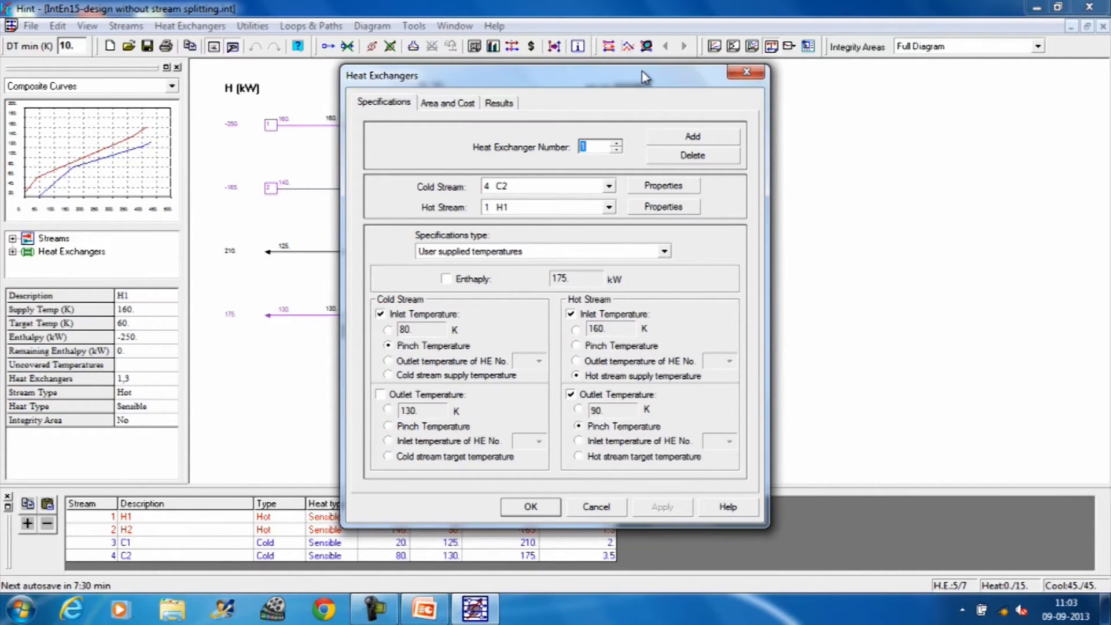
drag(646, 77, 952, 83)
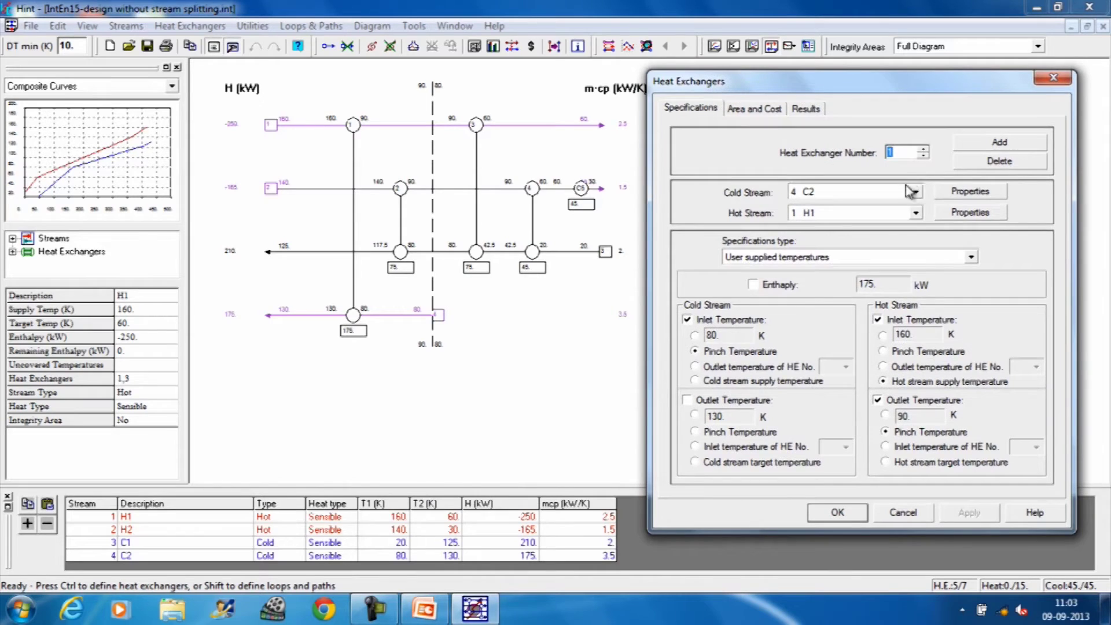
click(916, 192)
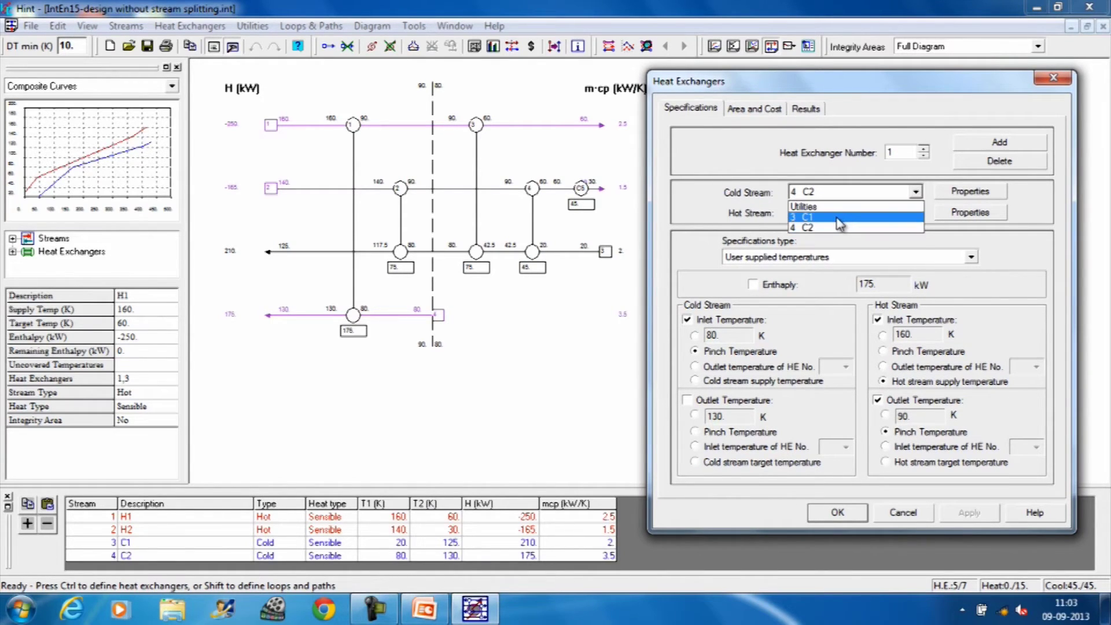
click(839, 219)
click(917, 214)
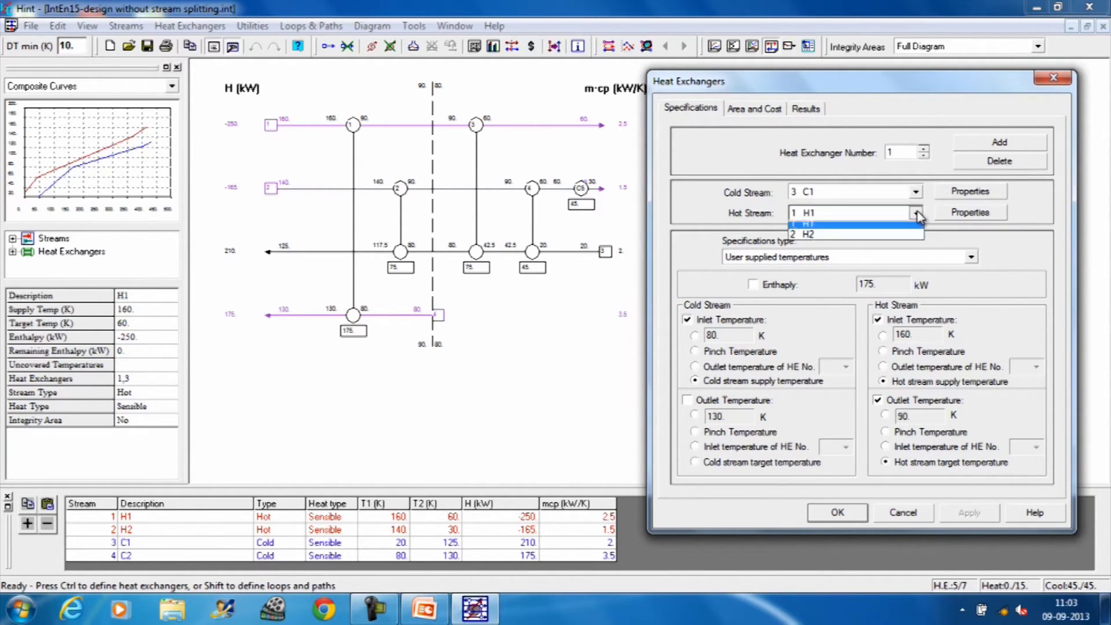
click(840, 225)
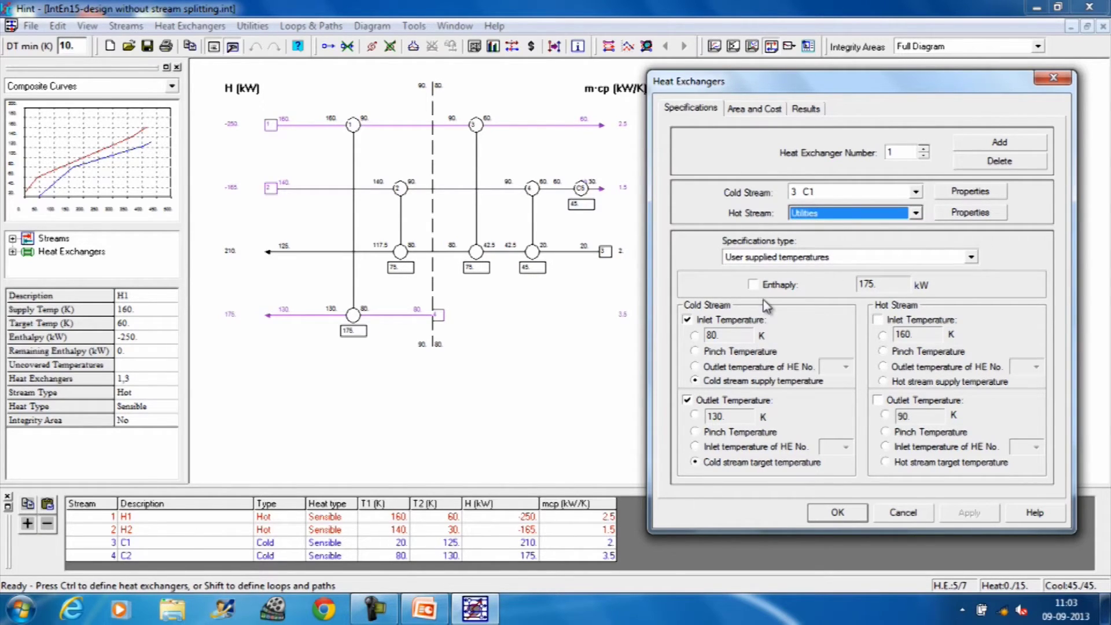
- Try specifying exchanger 1 by user supplied enthalpy of 15 kW with a 117.5 K cold inlet, and undo the changes to it
click(754, 285)
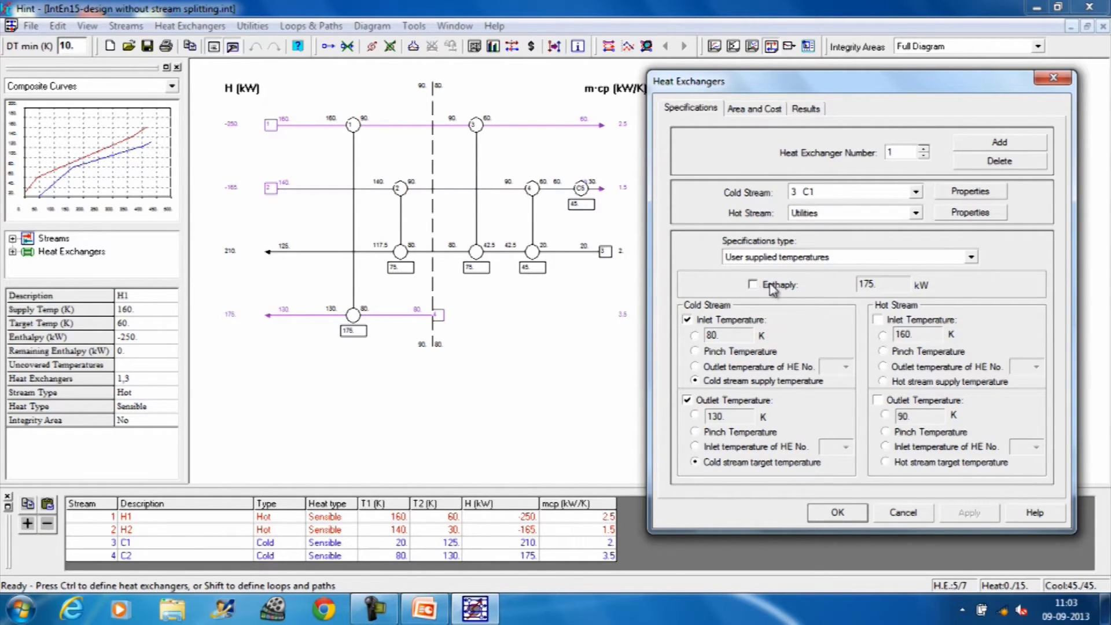
click(973, 260)
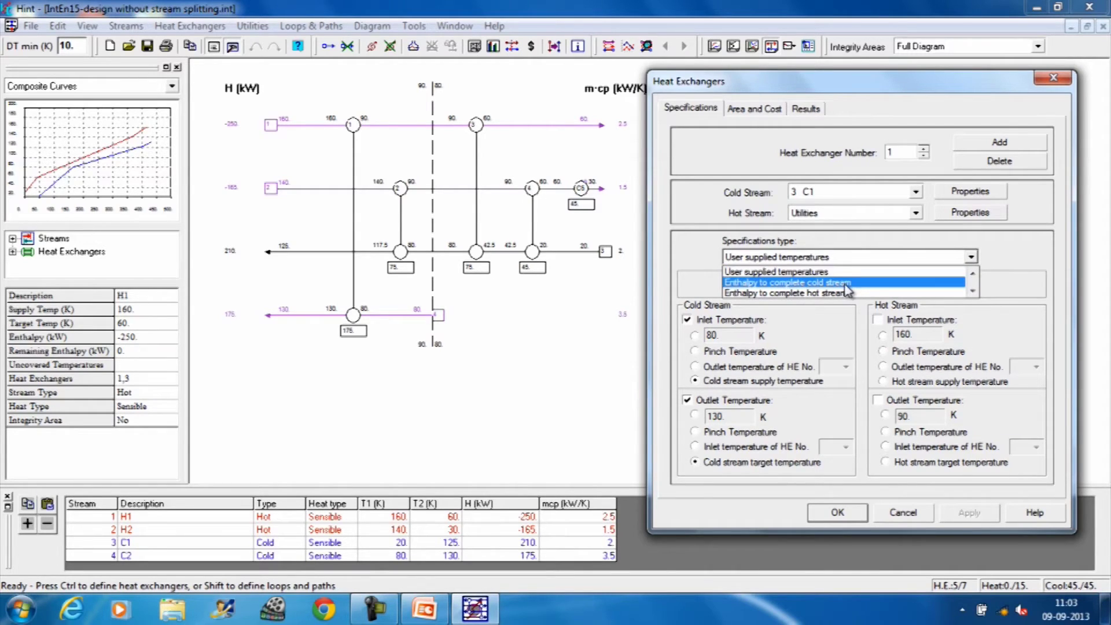
click(973, 273)
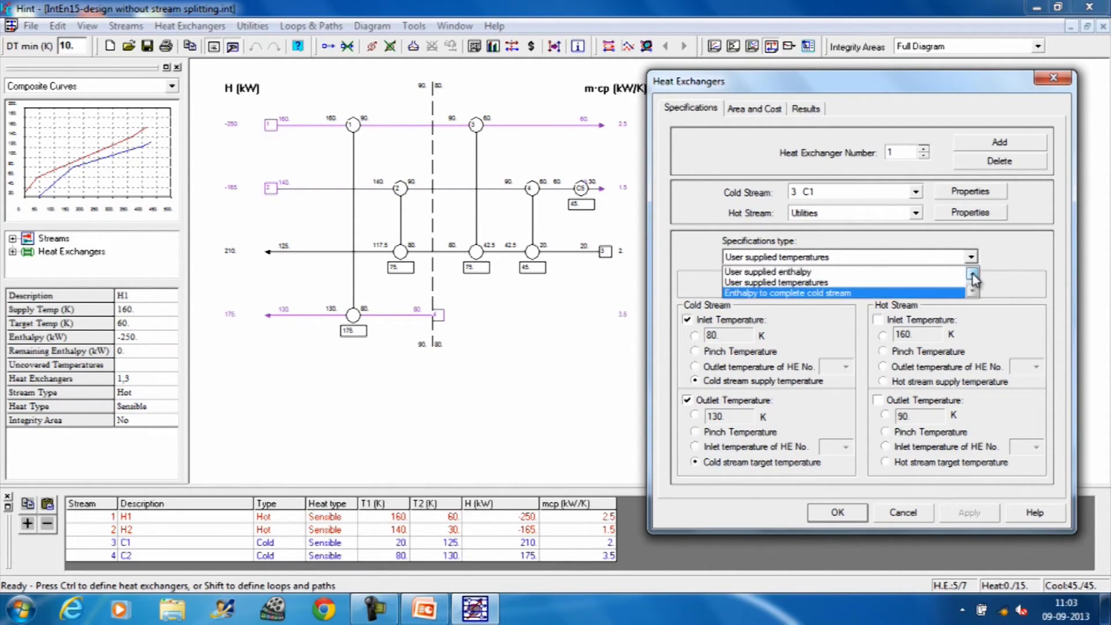
click(848, 273)
click(882, 284)
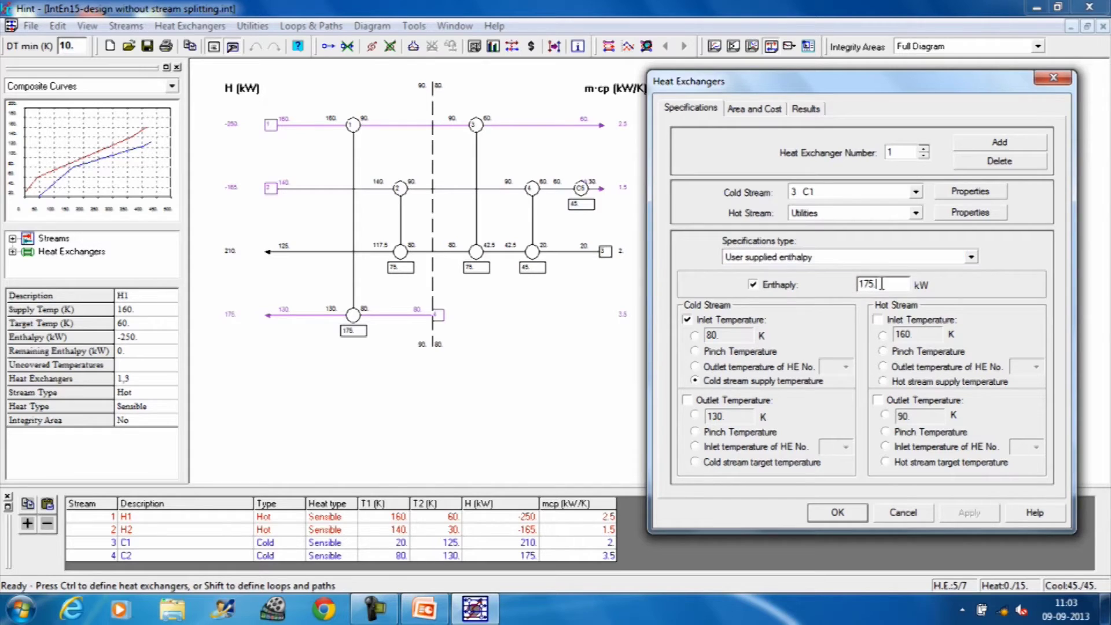
drag(883, 284, 856, 285)
click(695, 336)
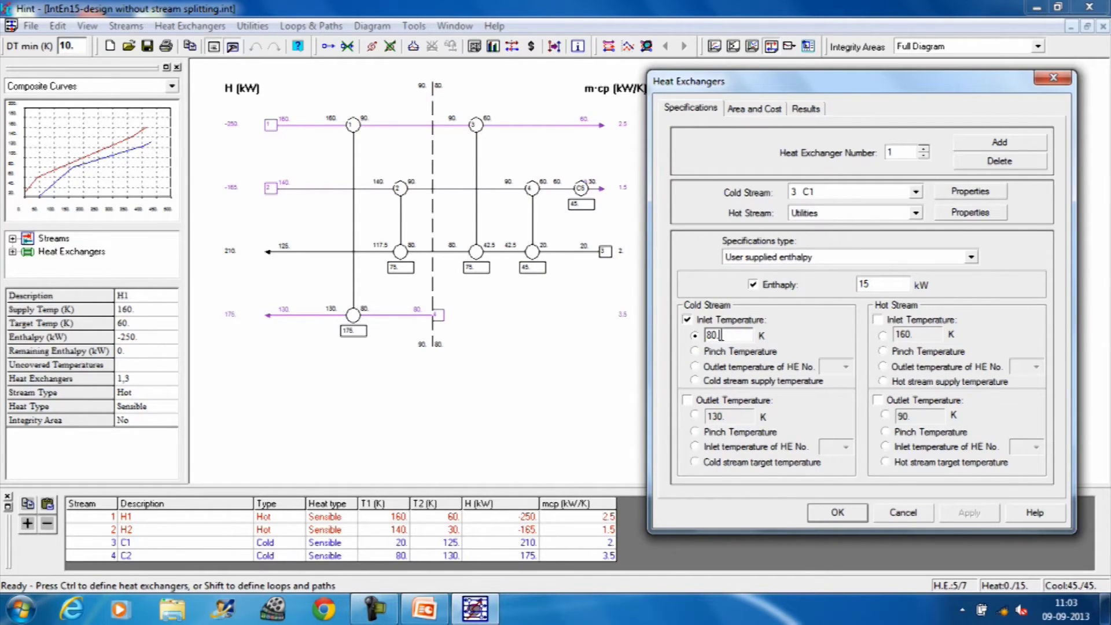
drag(720, 335, 703, 335)
text(117.5)
click(837, 514)
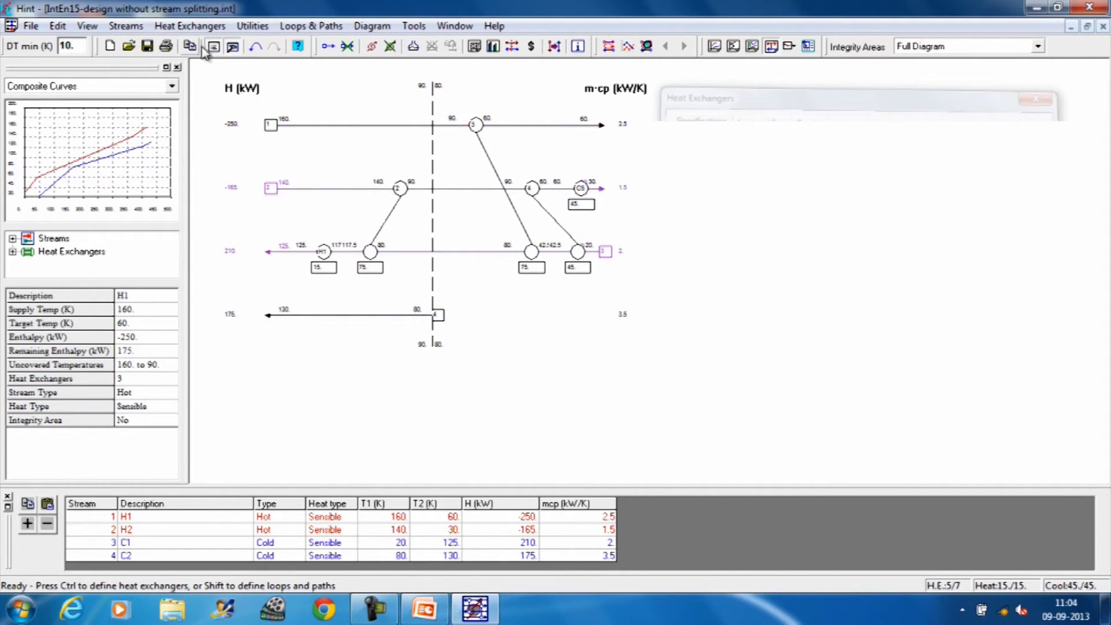
click(257, 48)
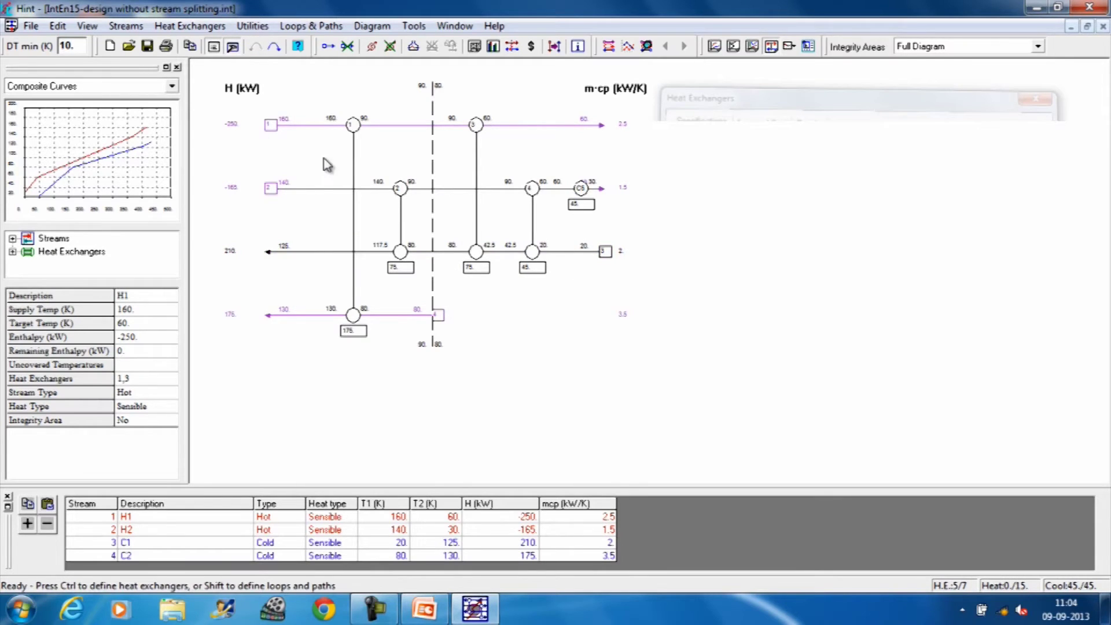
- Select stream C1 and add a new heat exchanger, keeping its specifications beside the grid diagram
click(304, 253)
click(210, 27)
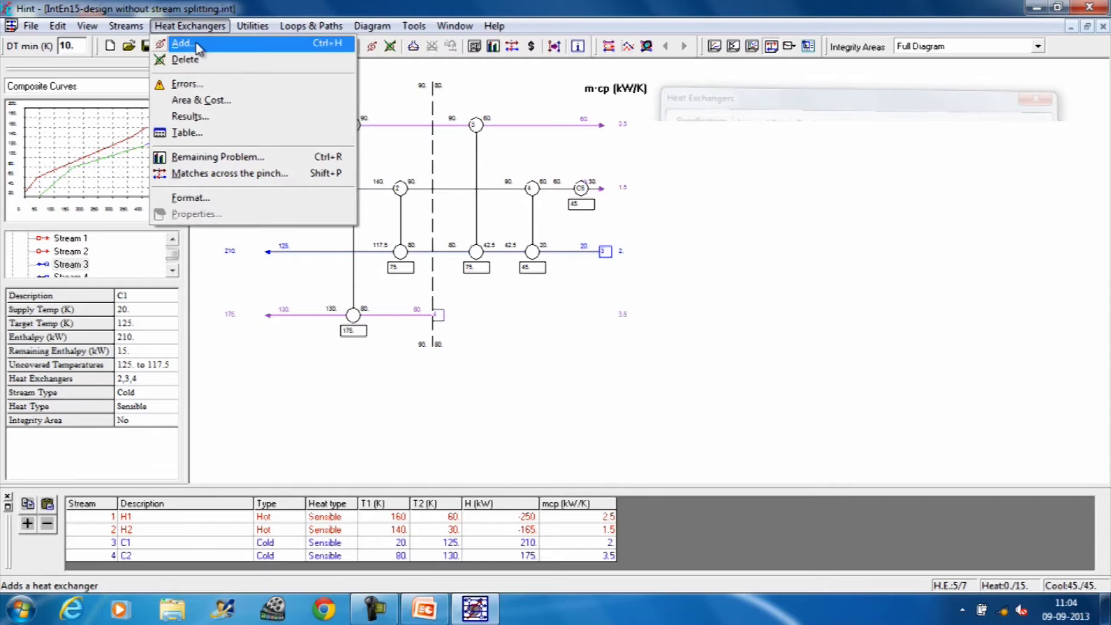
click(197, 44)
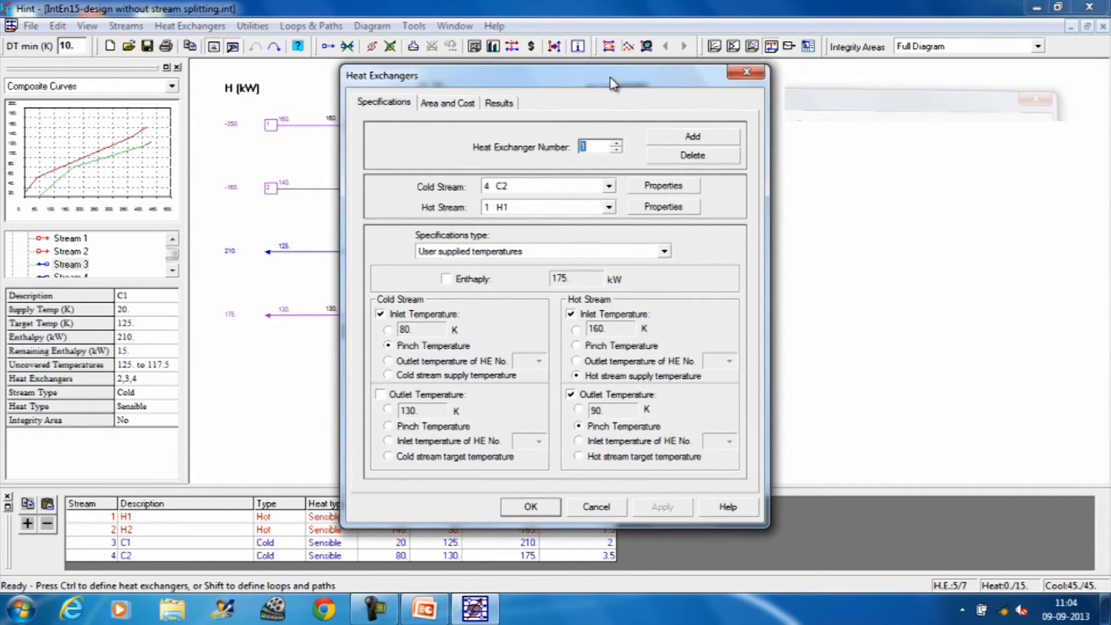
drag(613, 84, 900, 105)
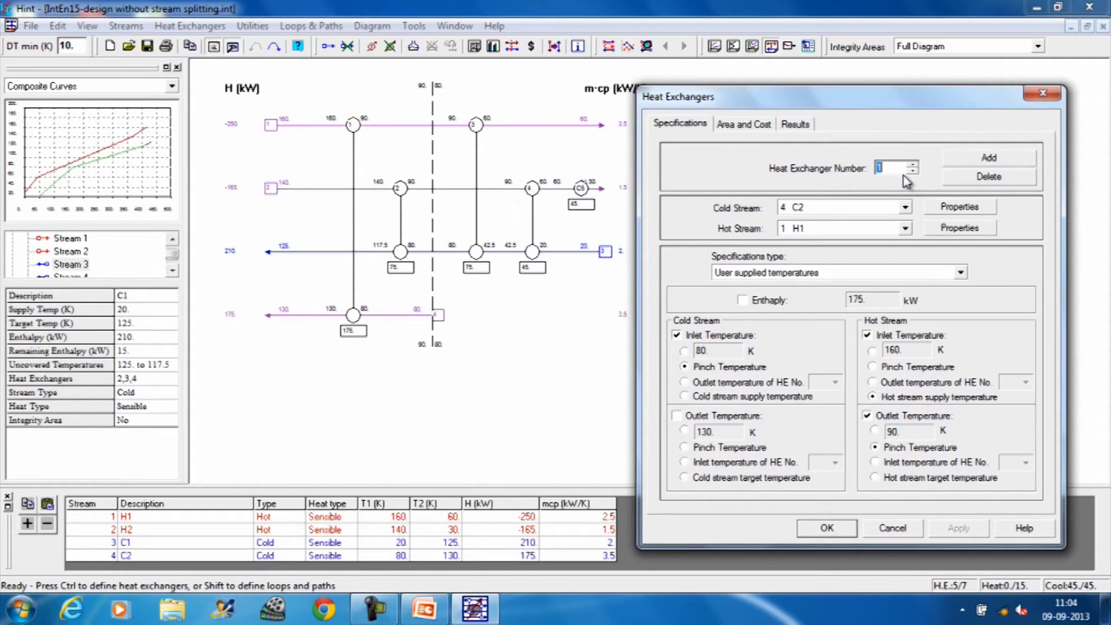
click(988, 160)
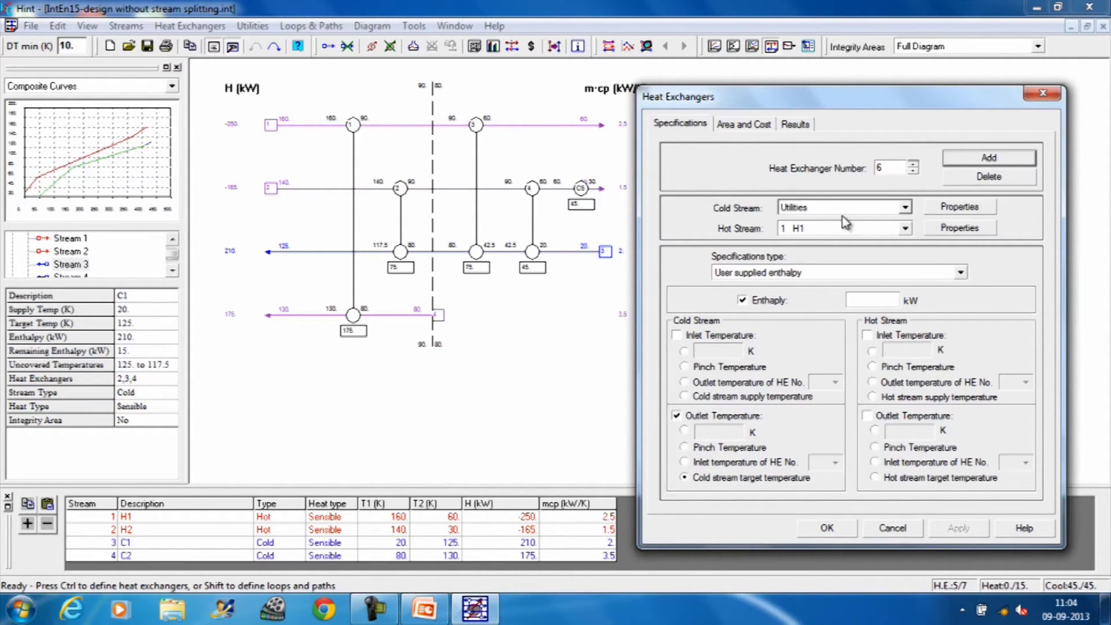
- Set the new exchanger's cold stream to C1 and its hot stream to Utilities
click(905, 207)
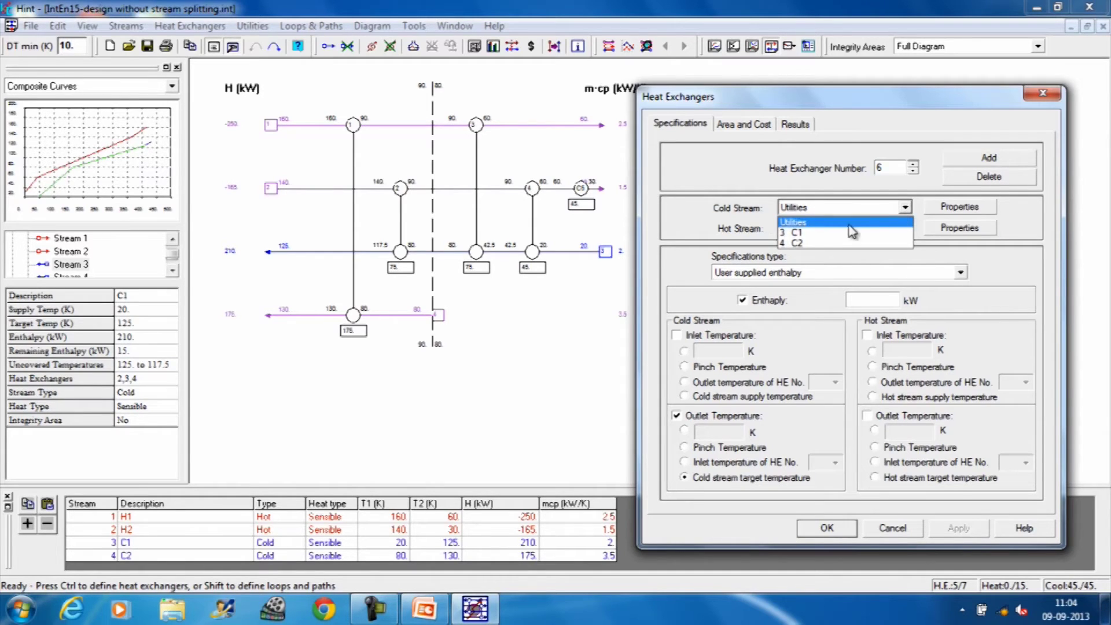
click(830, 232)
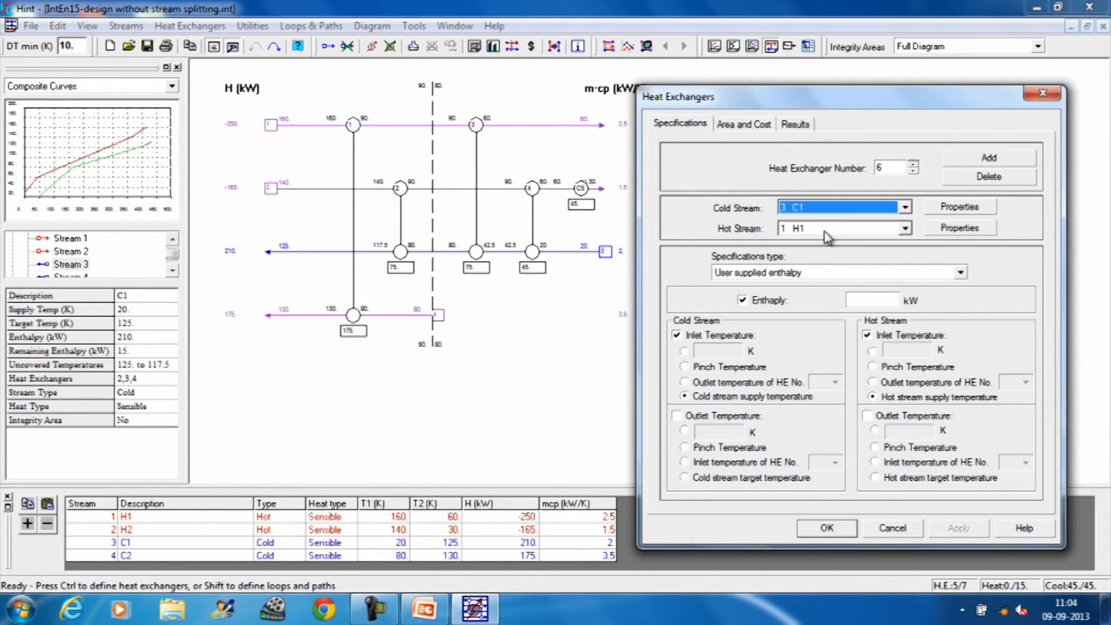
click(905, 229)
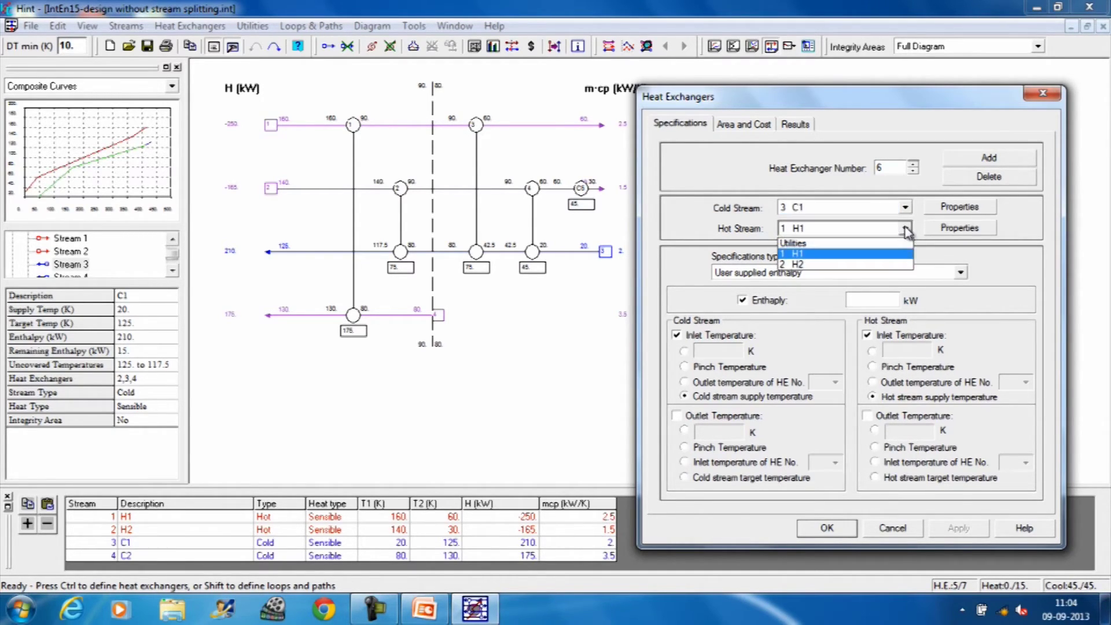
click(874, 254)
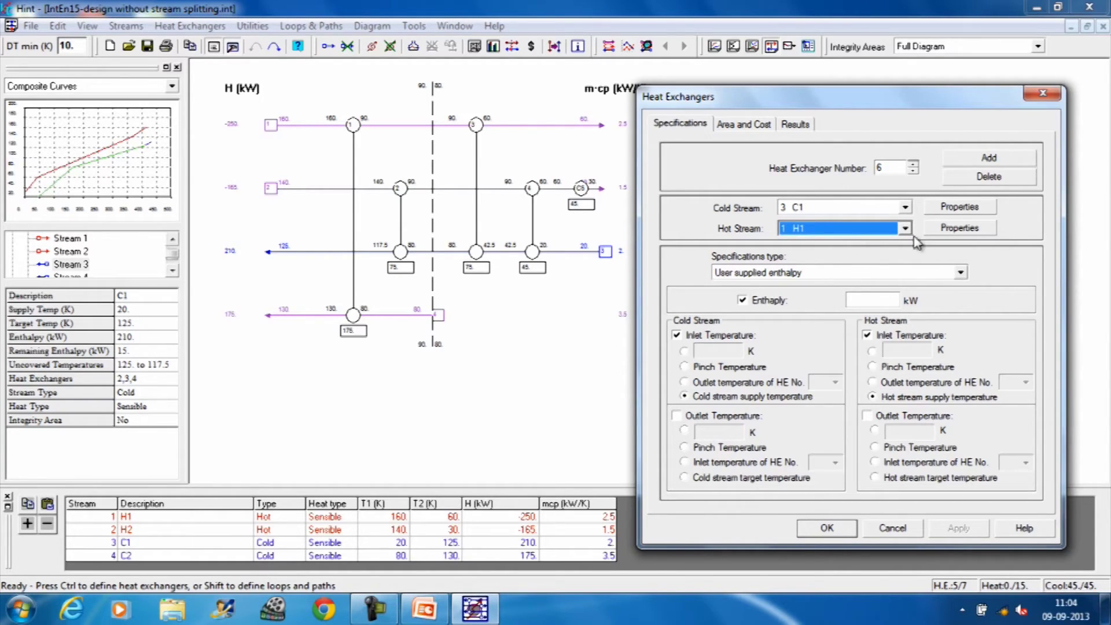
click(905, 229)
click(834, 238)
- Specify the C1 heater with an enthalpy of 15 kW and a cold stream inlet temperature of 117.5 K
click(870, 301)
text(15)
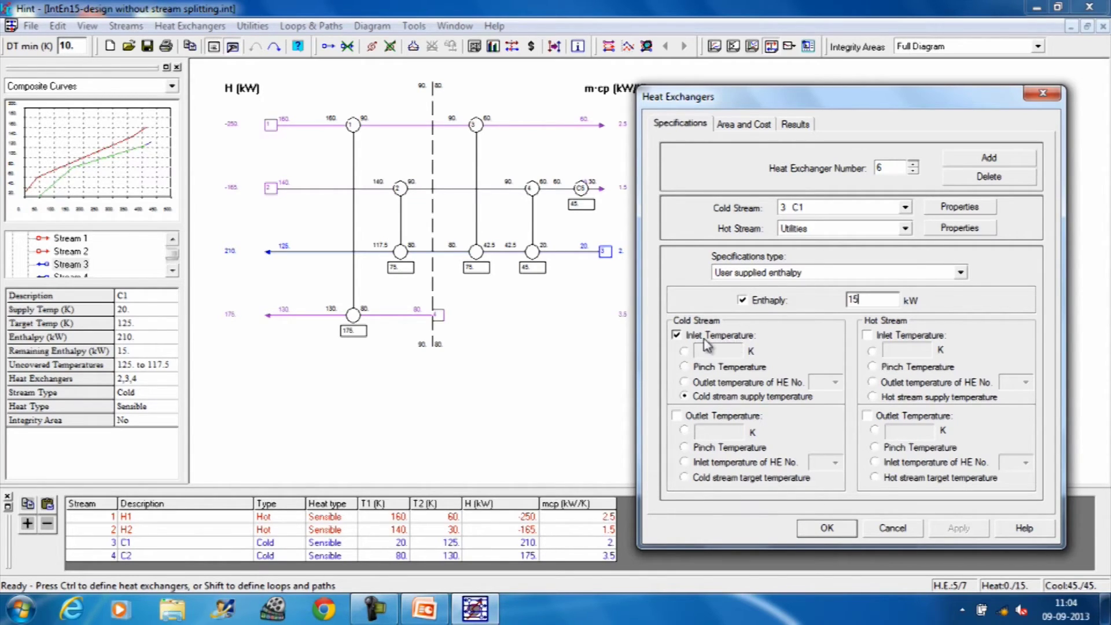
click(685, 352)
click(708, 351)
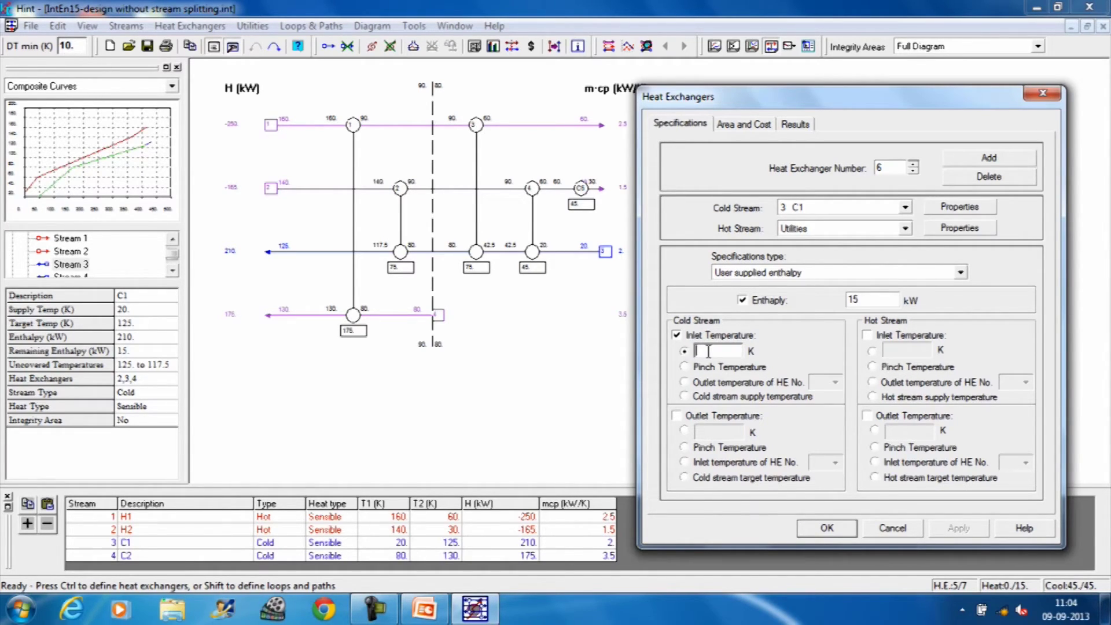
text(117.5)
click(828, 534)
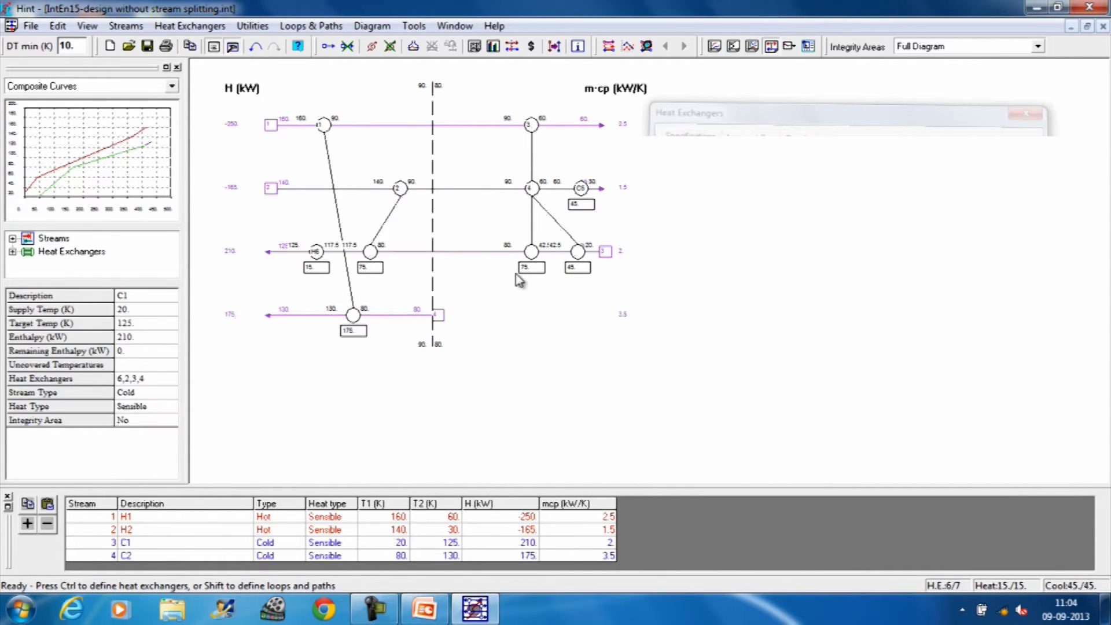
- Reposition exchangers 3, 4, 2 and 1 in the grid diagram so their connecting lines are vertical, and switch to the PowerPoint slides
click(532, 126)
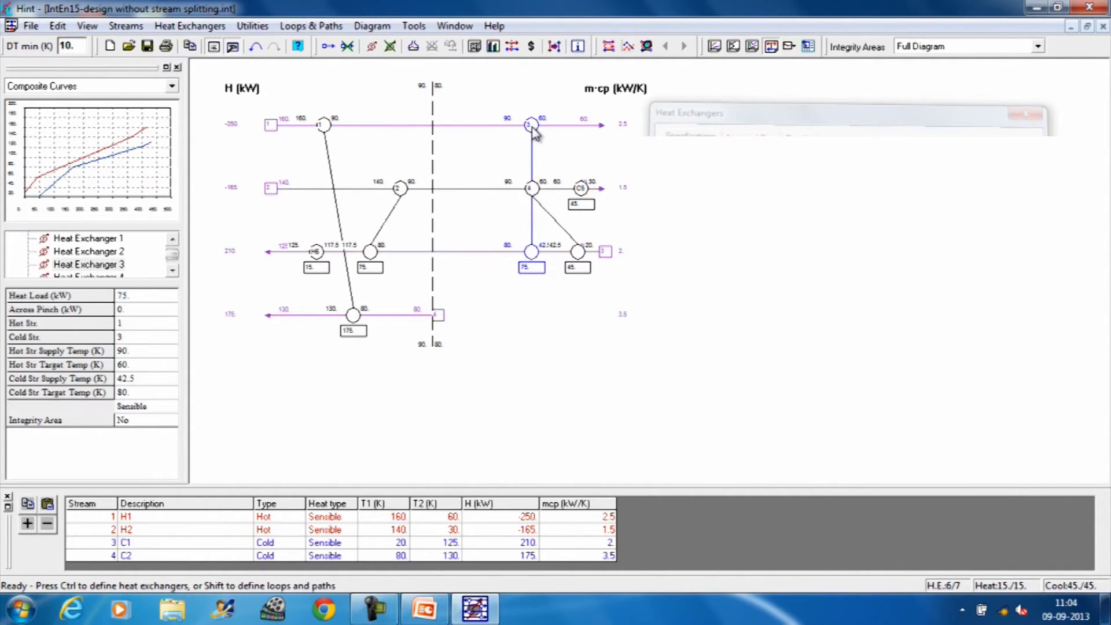
drag(534, 131, 496, 127)
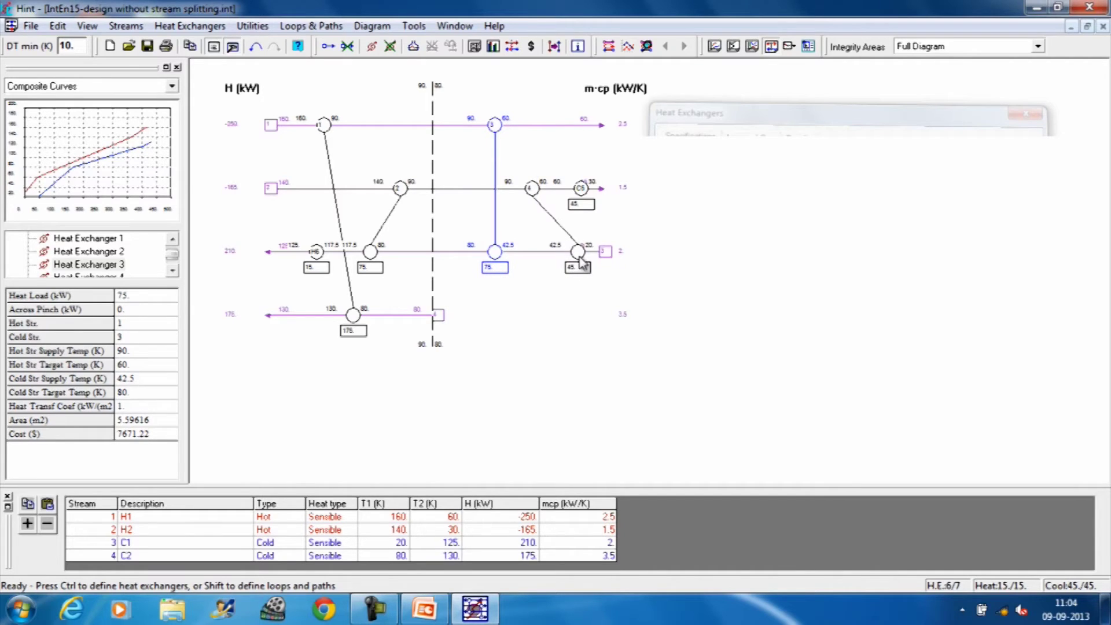
drag(580, 258, 545, 254)
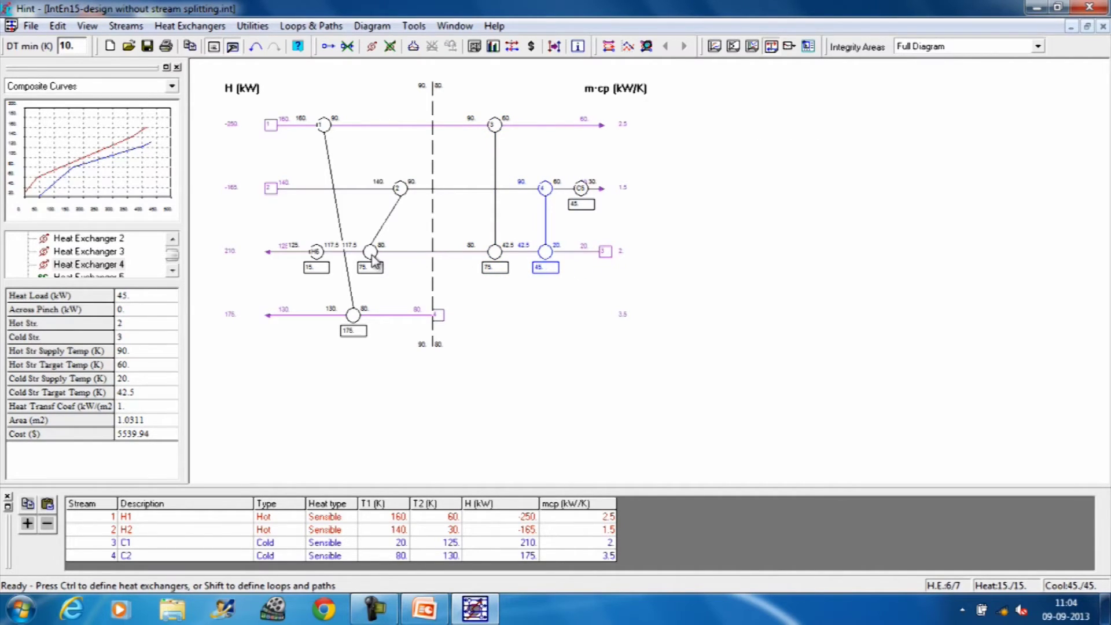
drag(373, 262, 399, 262)
drag(329, 131, 353, 129)
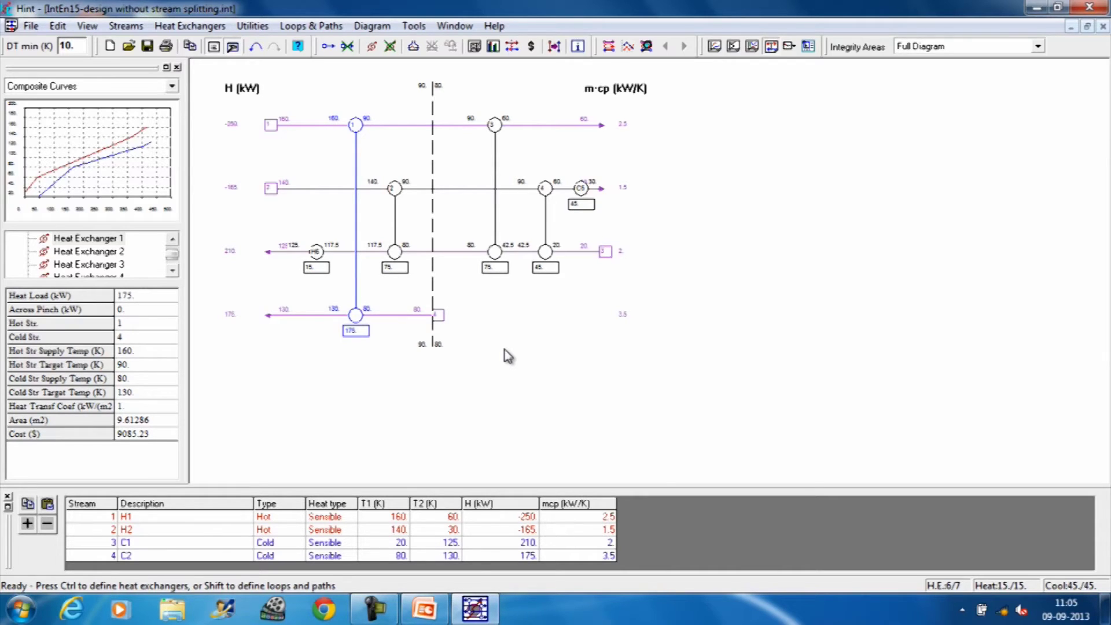
click(425, 609)
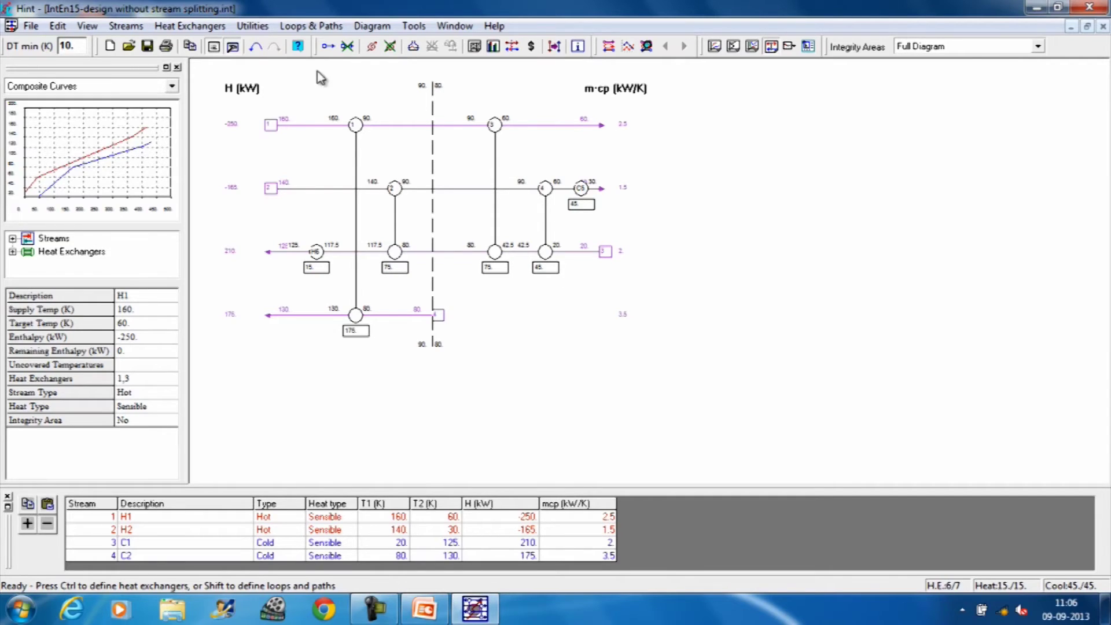
- Search the network for loops and paths and go through each one in turn, back to the first loop
click(301, 29)
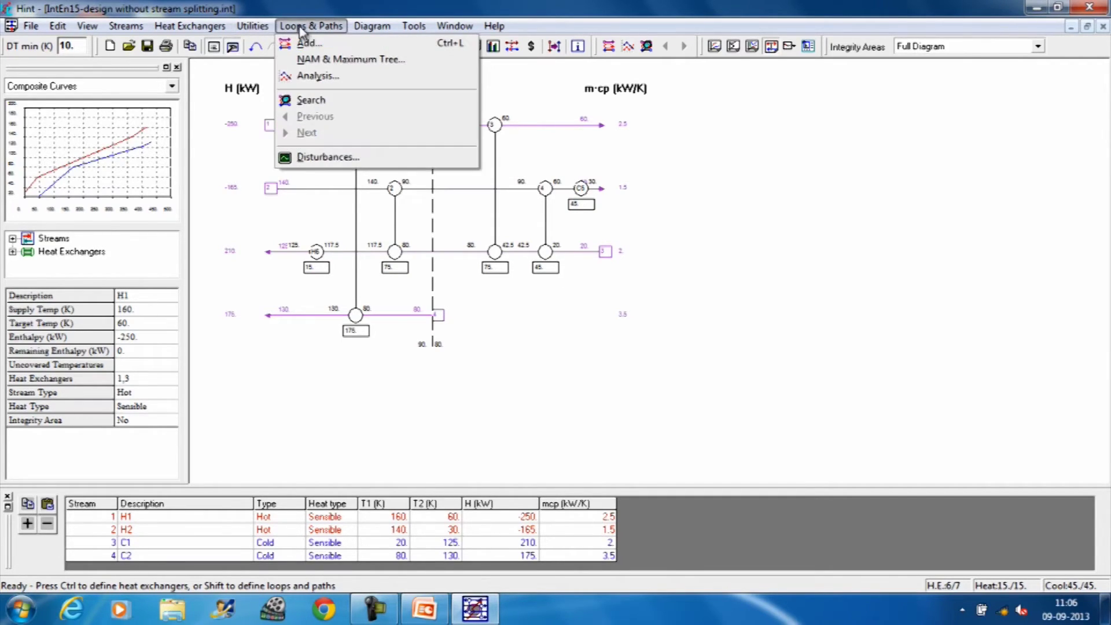
click(305, 100)
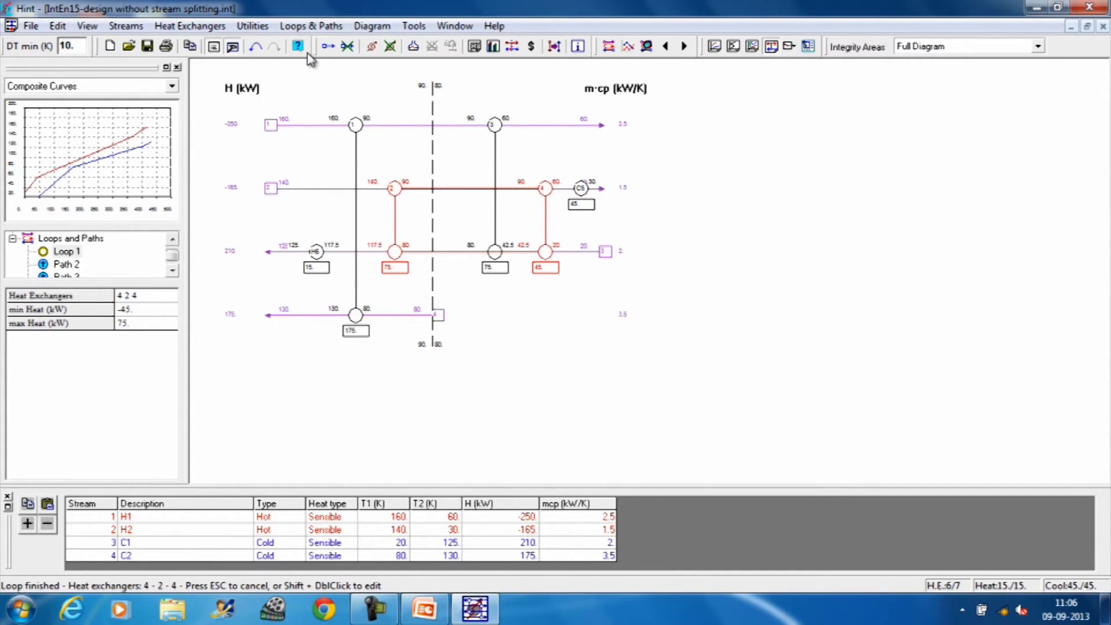
click(312, 27)
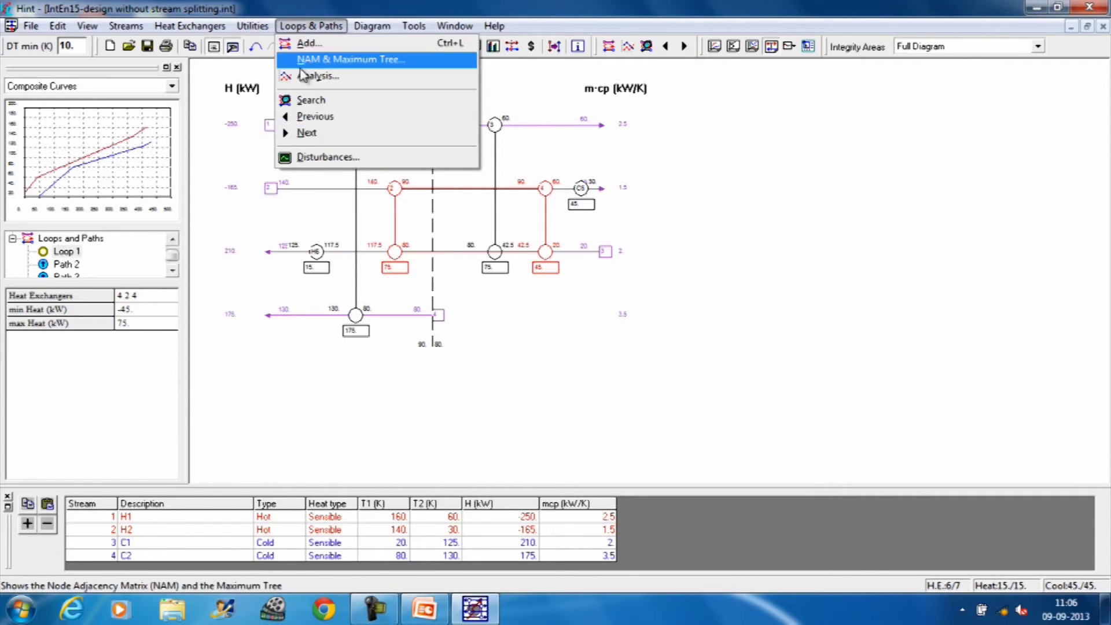
click(307, 134)
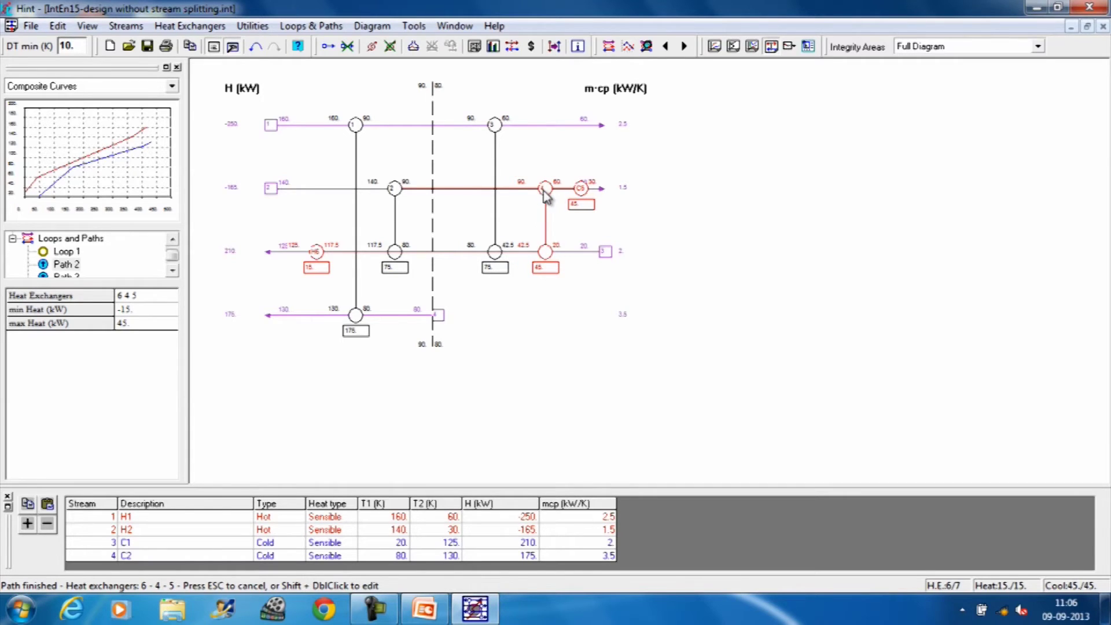
click(311, 25)
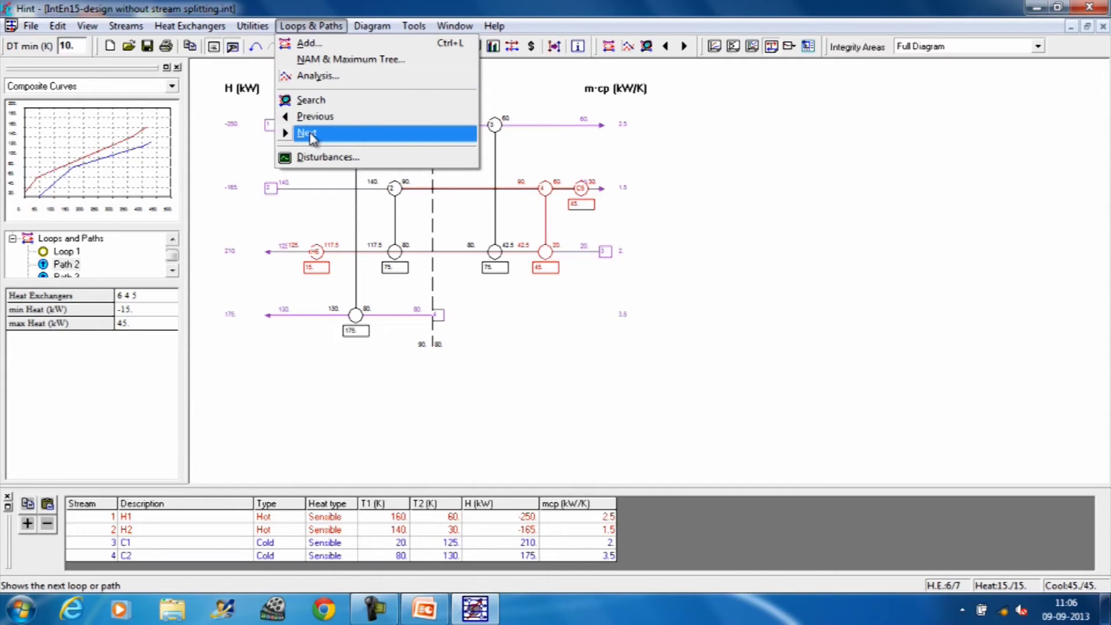
click(306, 133)
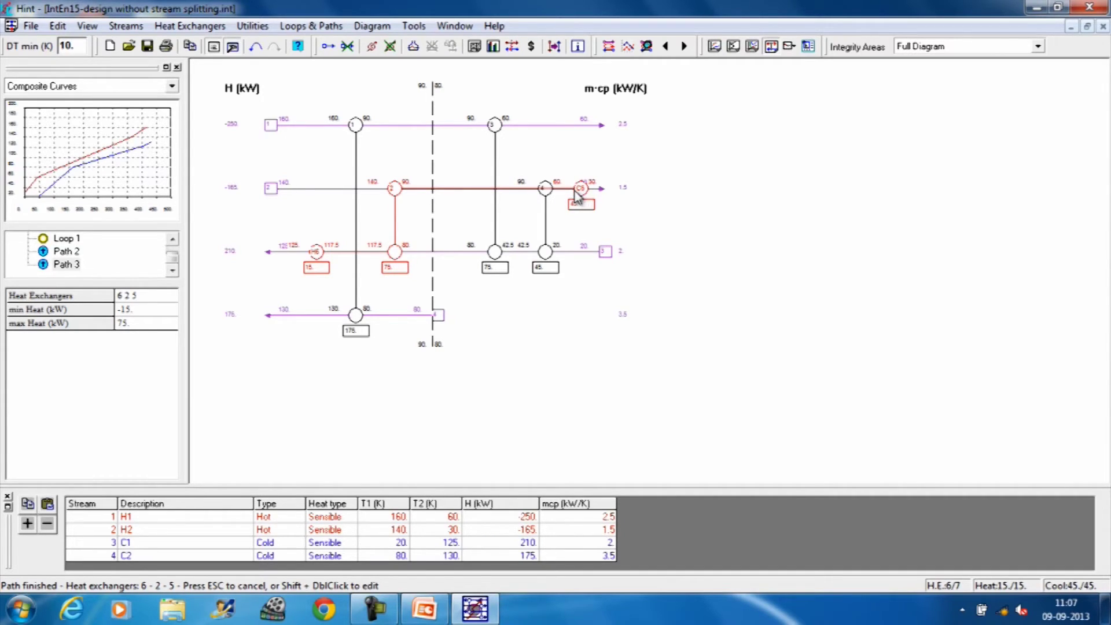
click(311, 26)
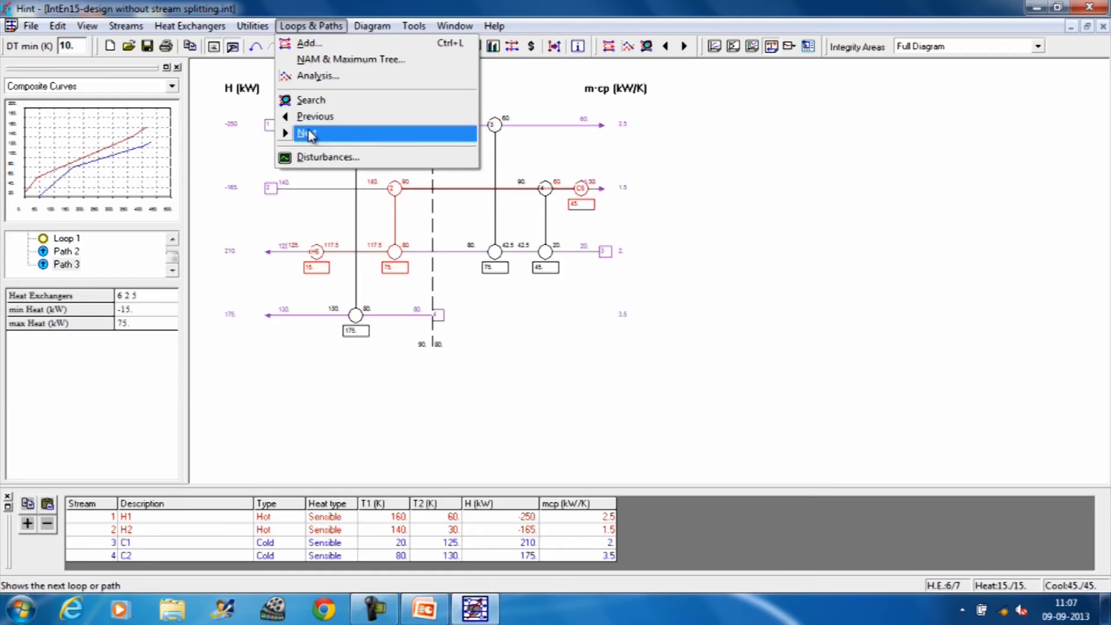
click(307, 133)
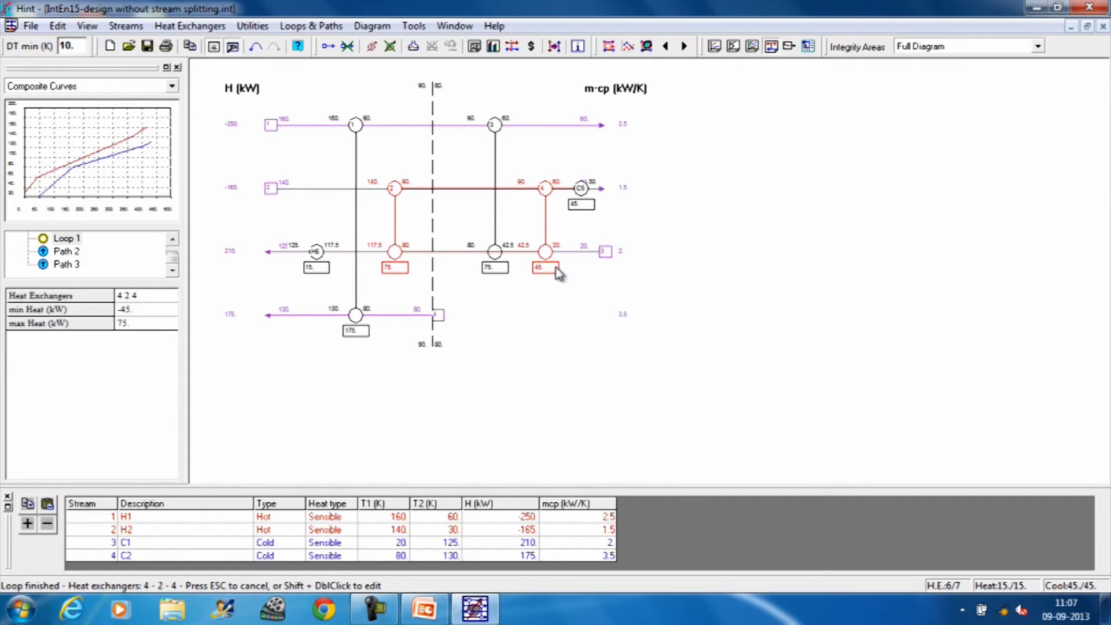
- Break loop 4-2-4 with a heat load change of -45 kW, accepting the specification changes, and switch to the PowerPoint slides
click(328, 27)
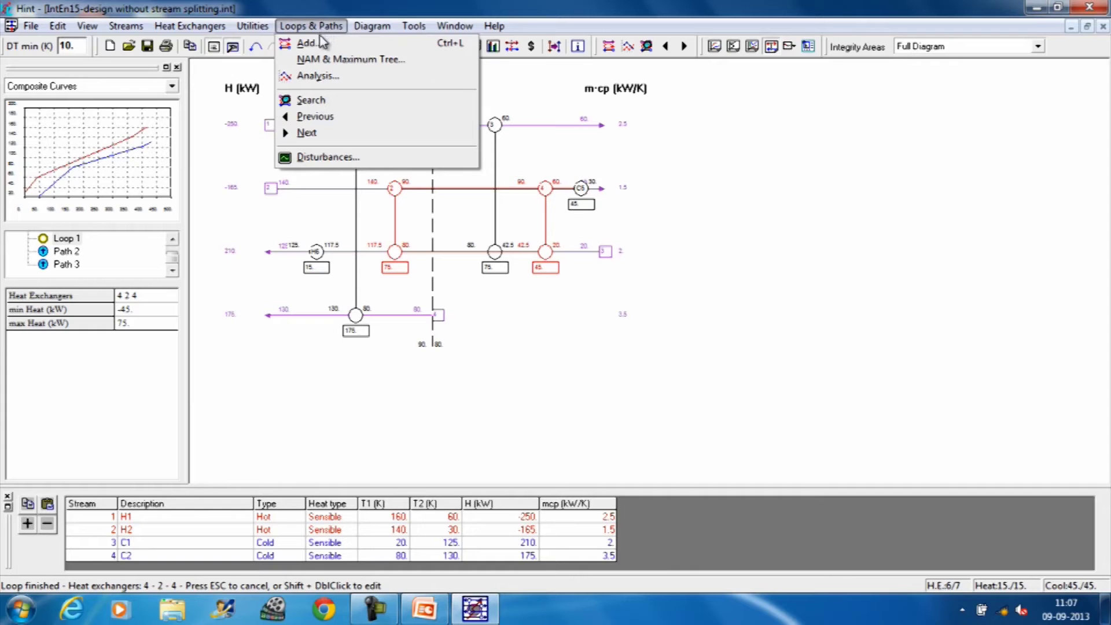
click(317, 49)
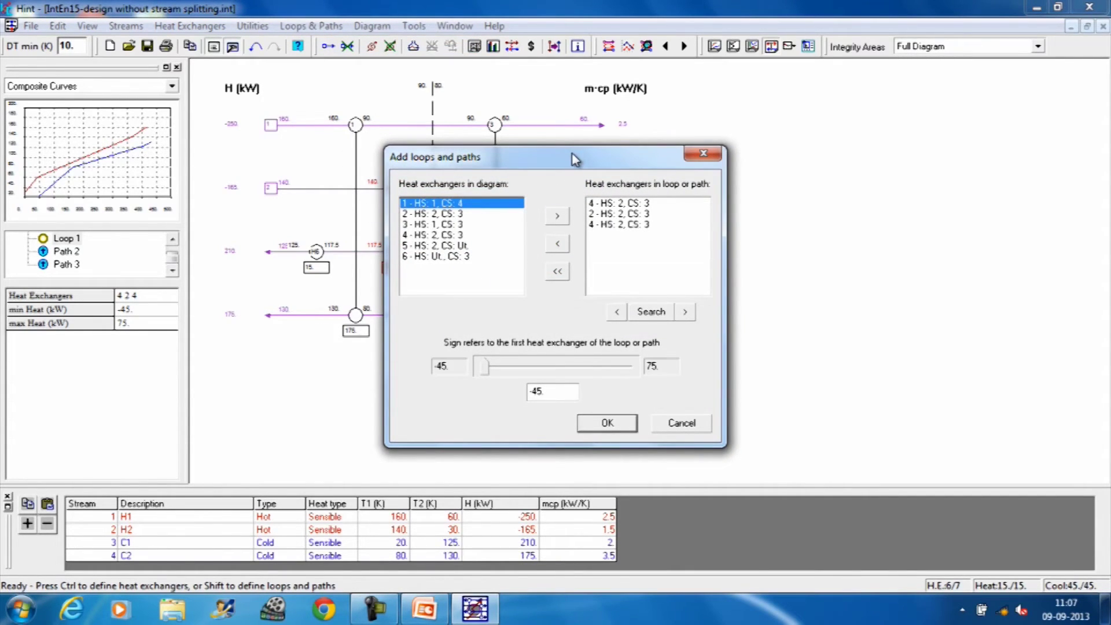
drag(572, 152, 875, 107)
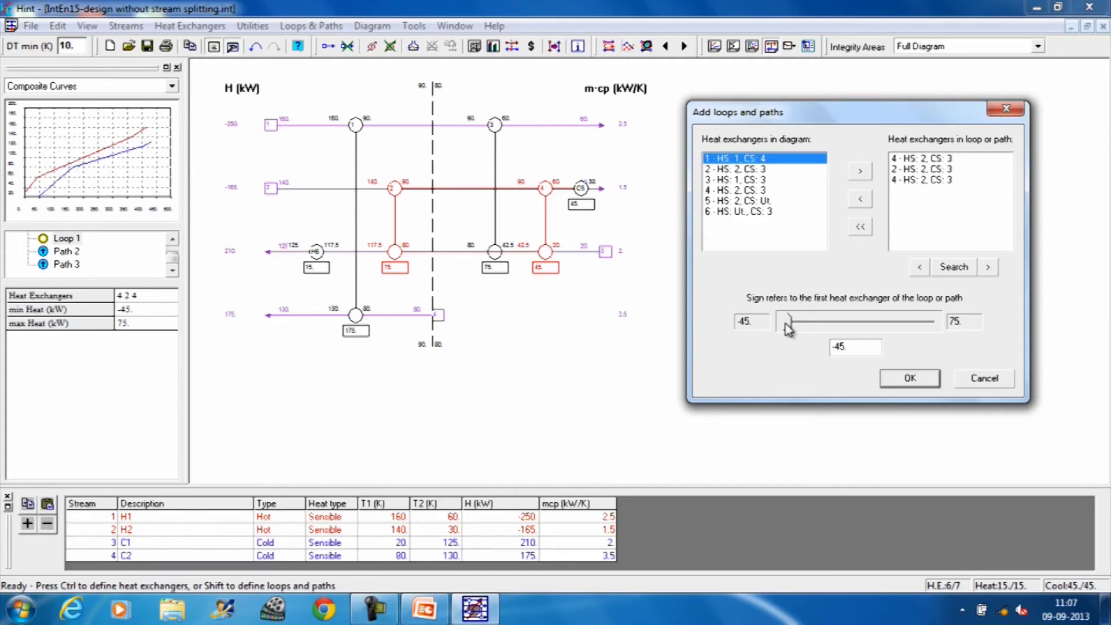
click(913, 382)
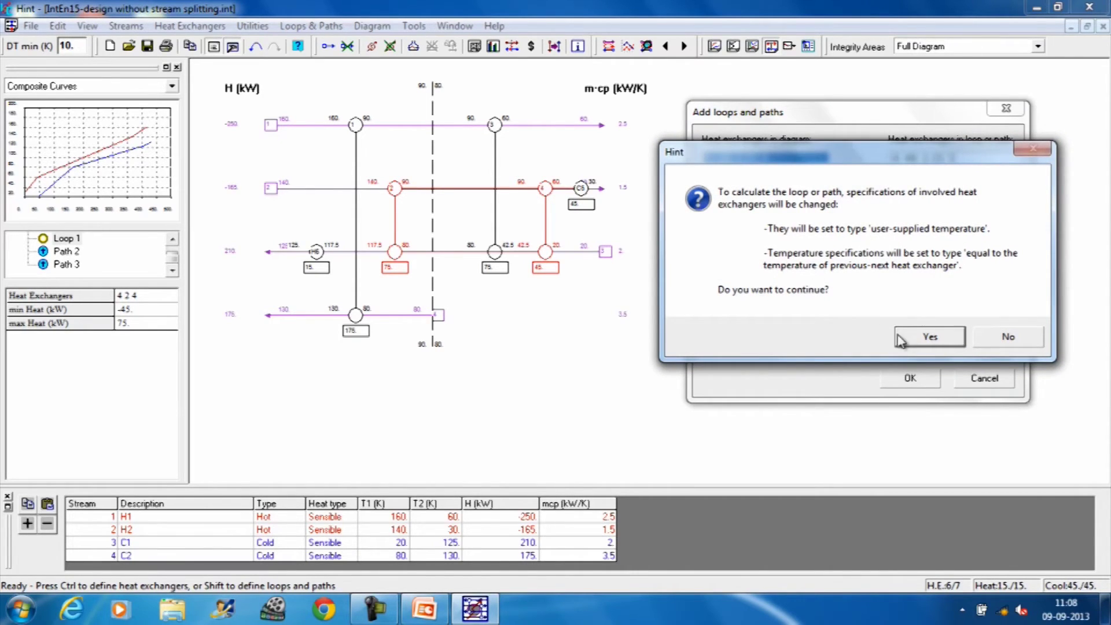
click(940, 338)
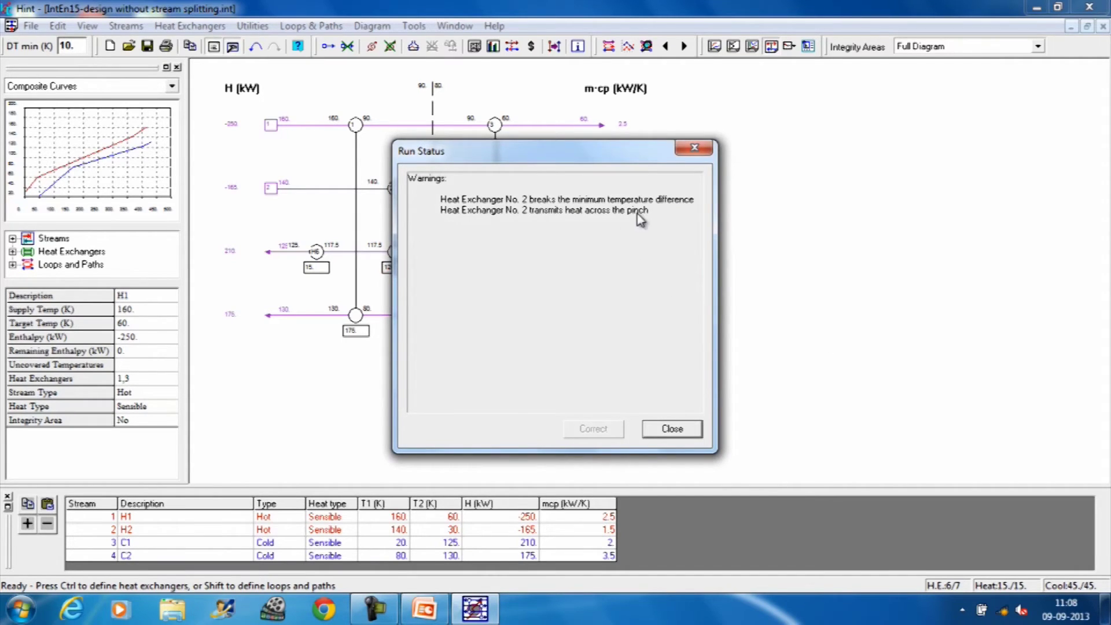
click(679, 436)
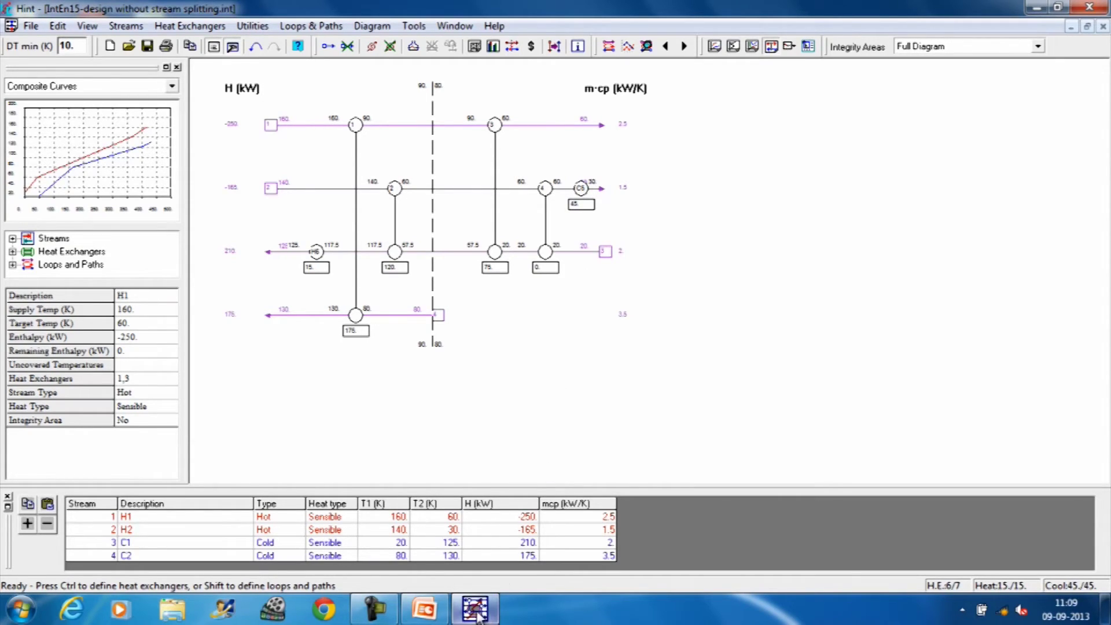
click(429, 617)
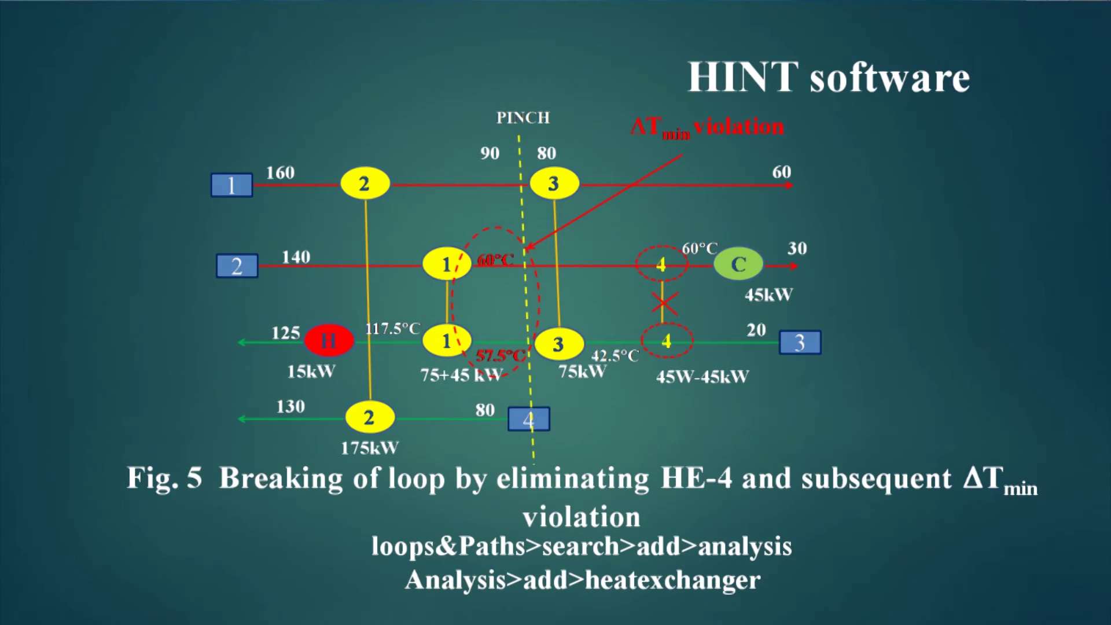
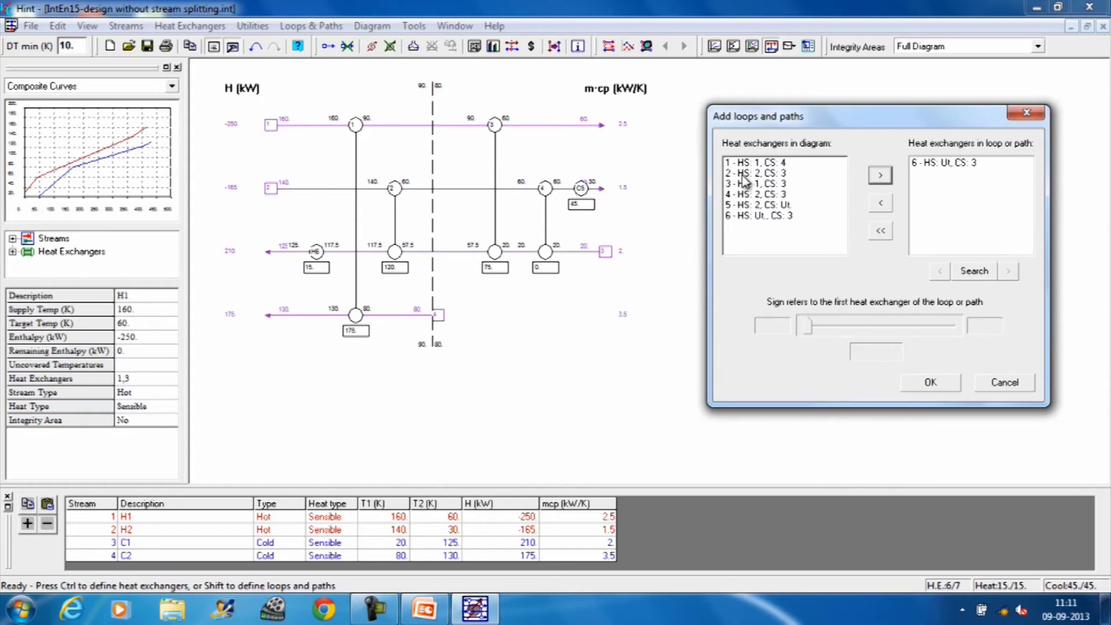
click(743, 172)
click(880, 181)
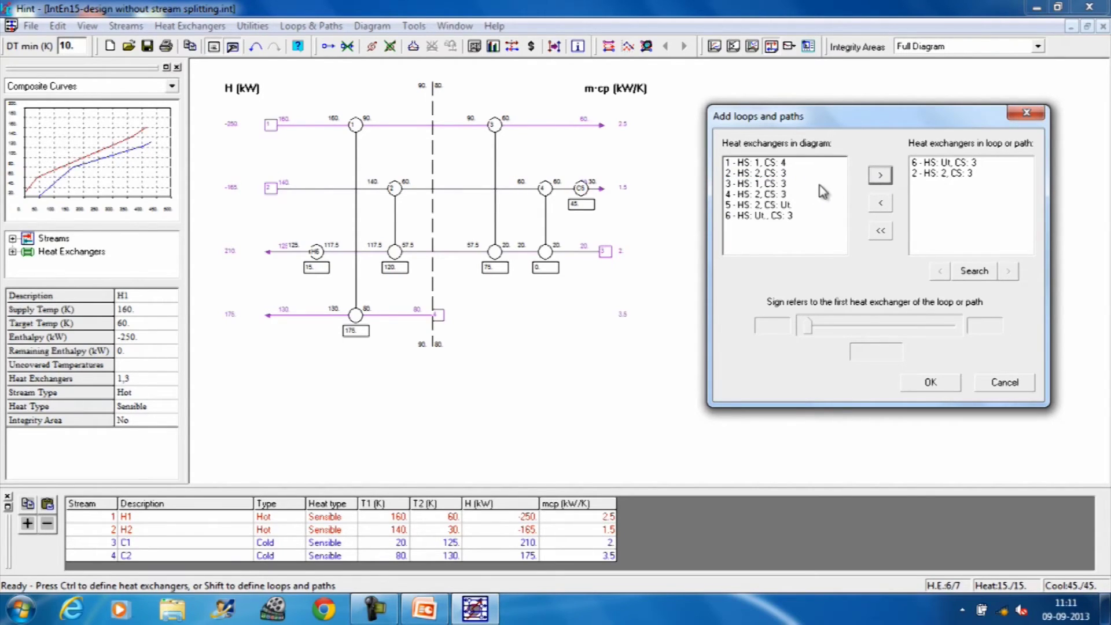
click(786, 205)
click(881, 181)
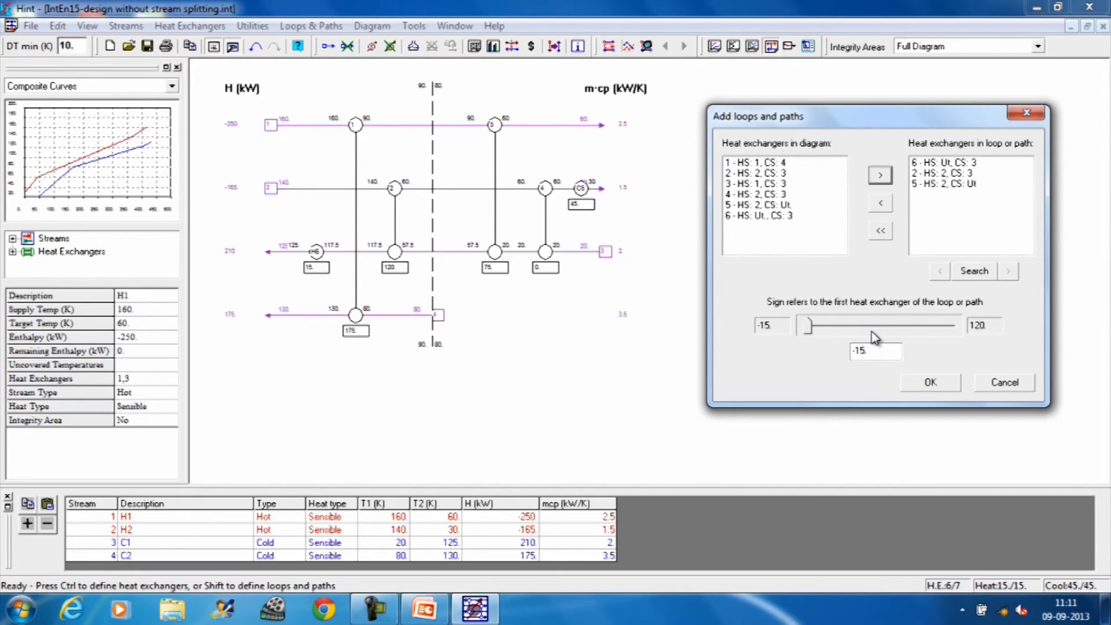
click(992, 385)
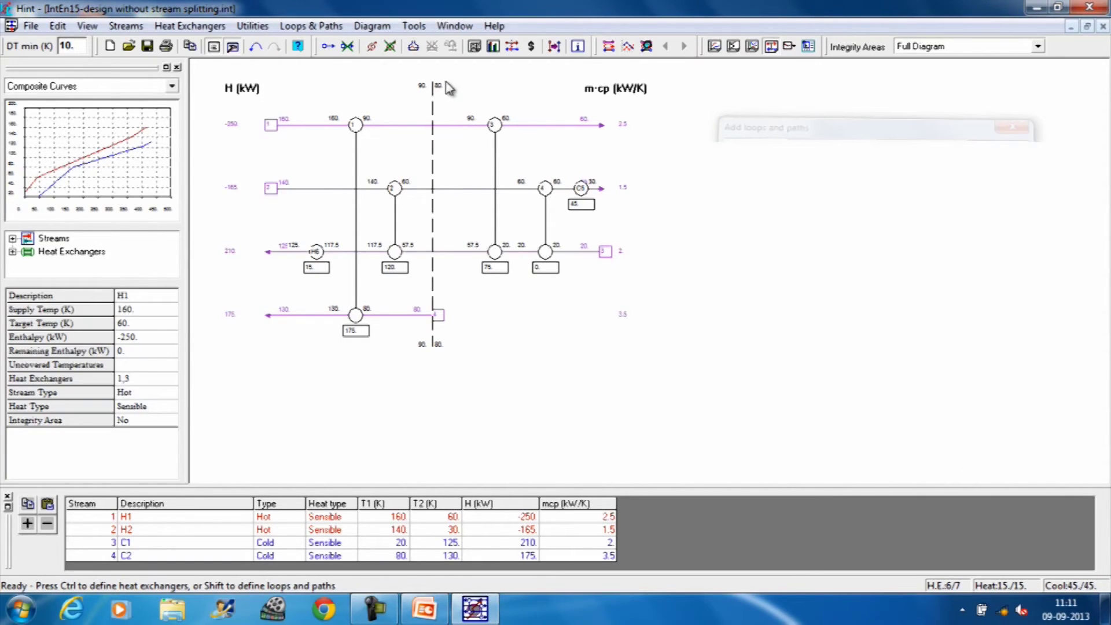
- Start a loops and paths analysis and define its path as heat exchangers 6, 2 and 5
click(322, 26)
click(322, 77)
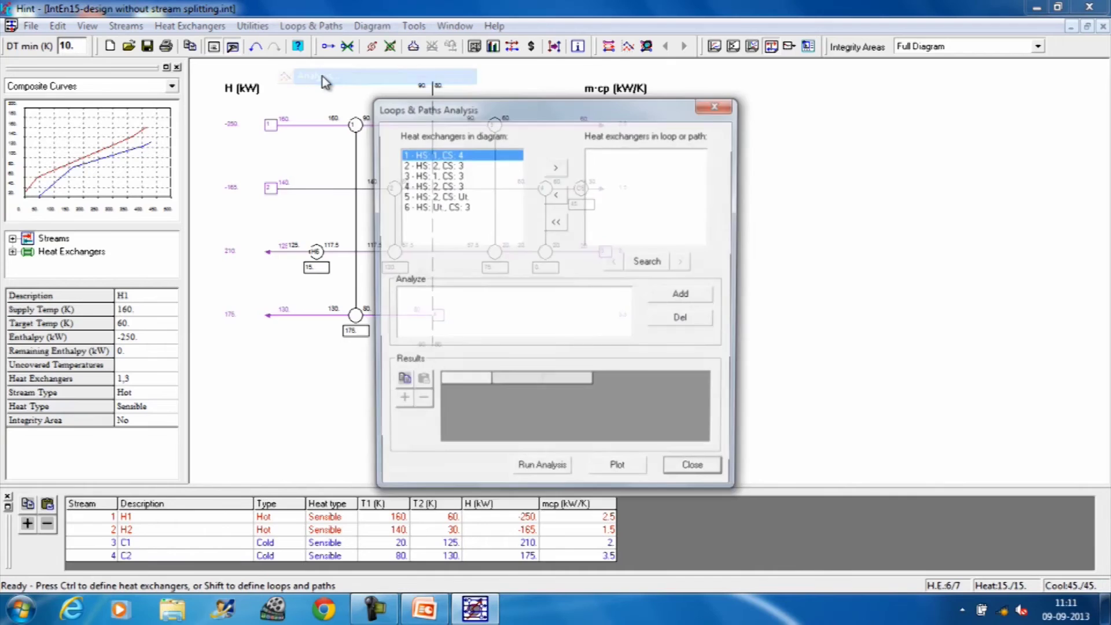
drag(539, 111, 852, 100)
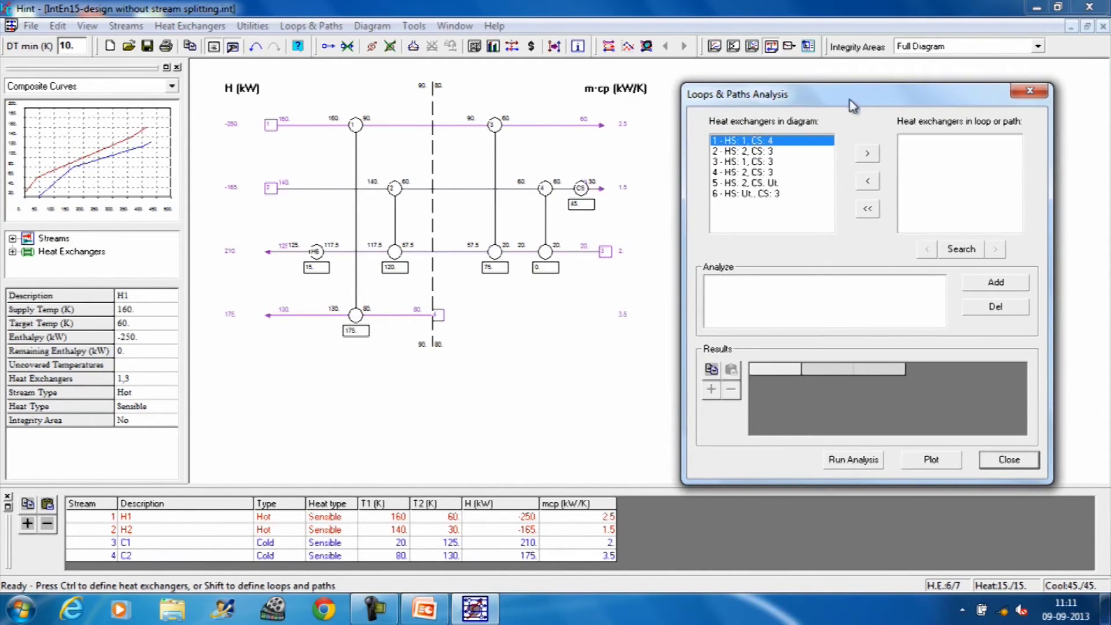
click(739, 194)
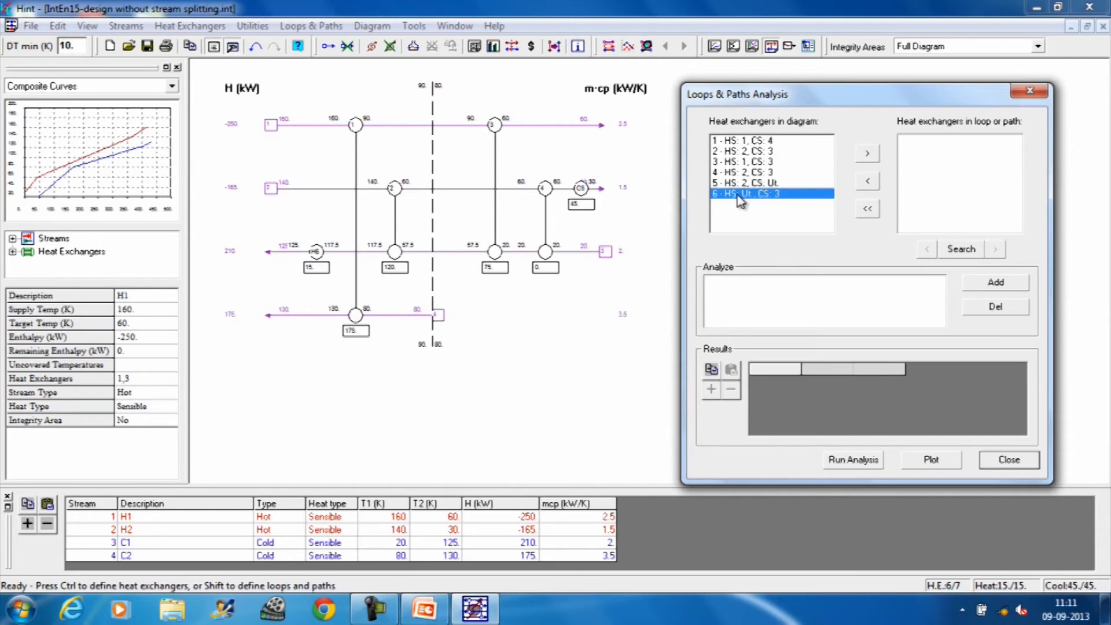
click(867, 154)
click(733, 152)
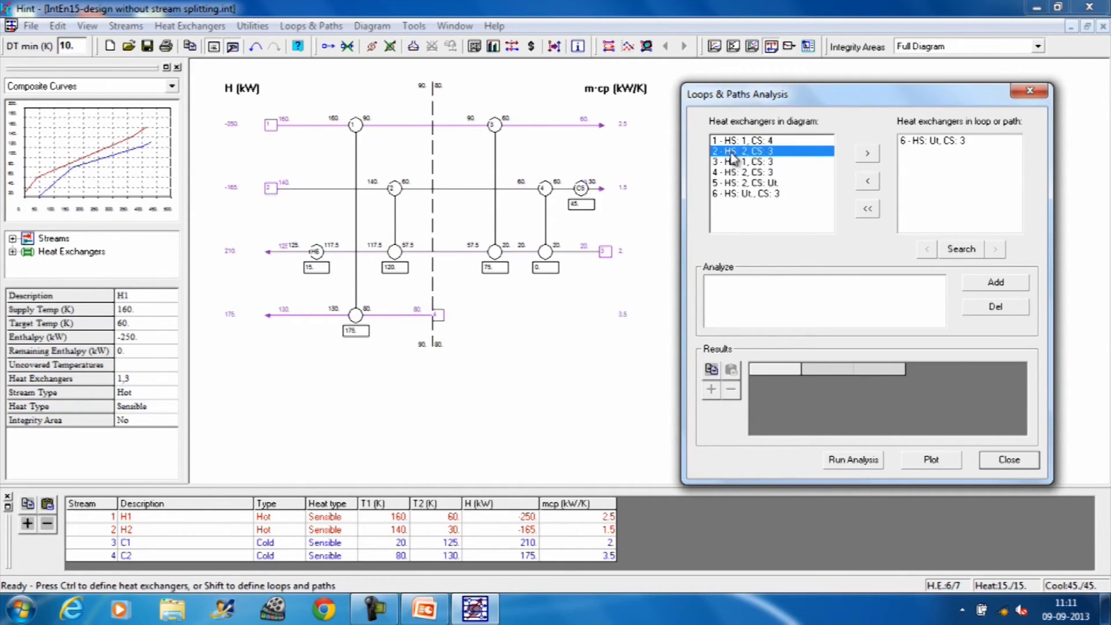
click(867, 153)
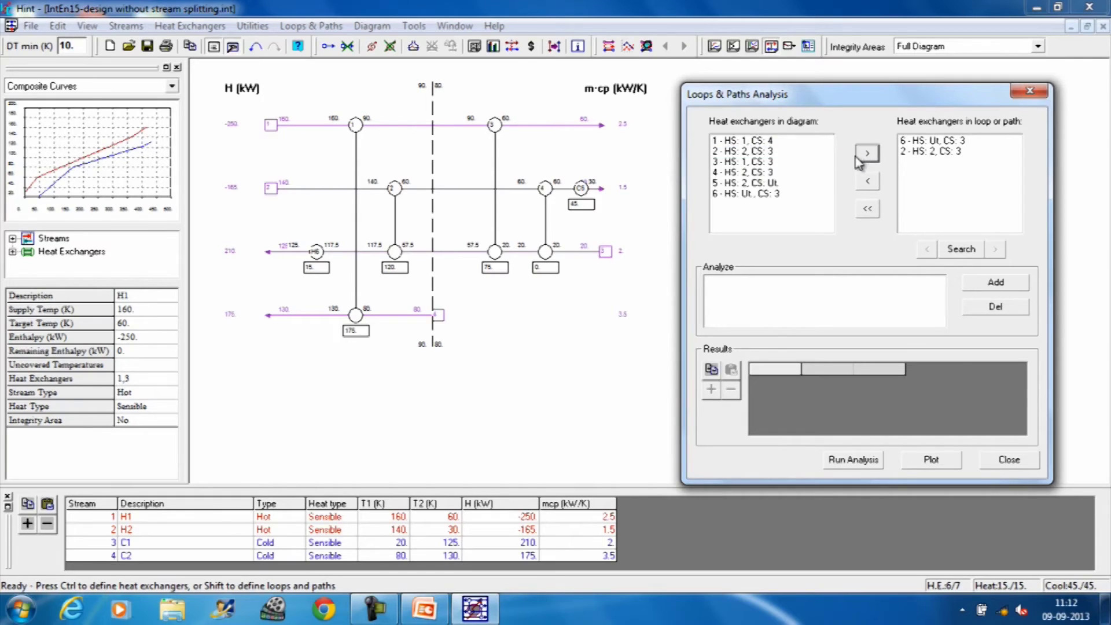
click(753, 184)
click(867, 154)
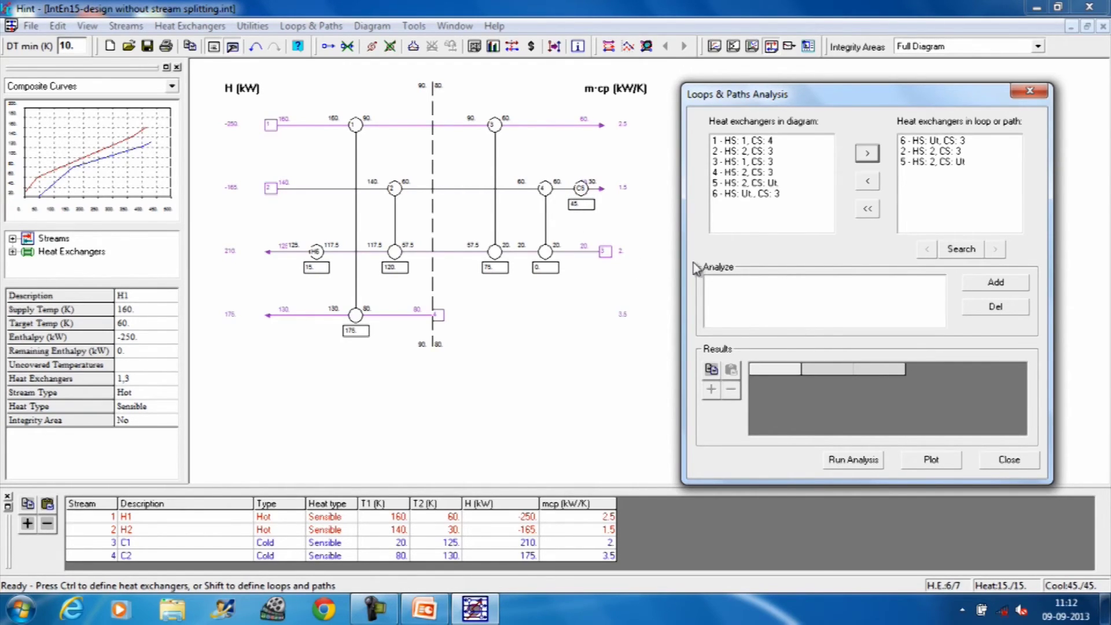
- Add the hot stream target temperature of Heat Exchanger 2 as the parameter to analyze
click(993, 284)
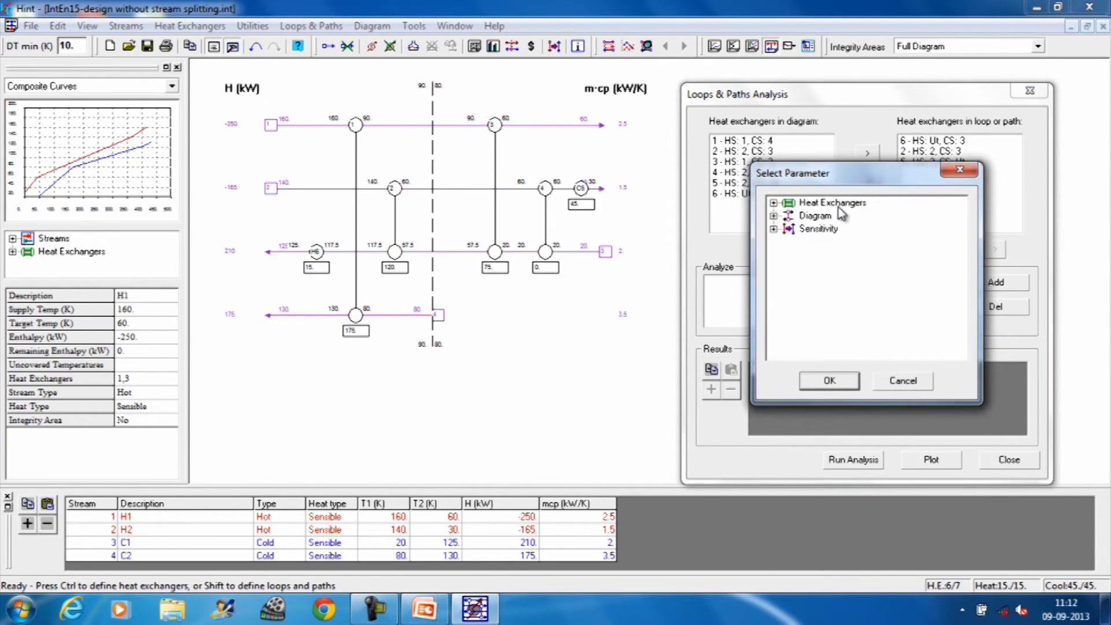
double_click(845, 204)
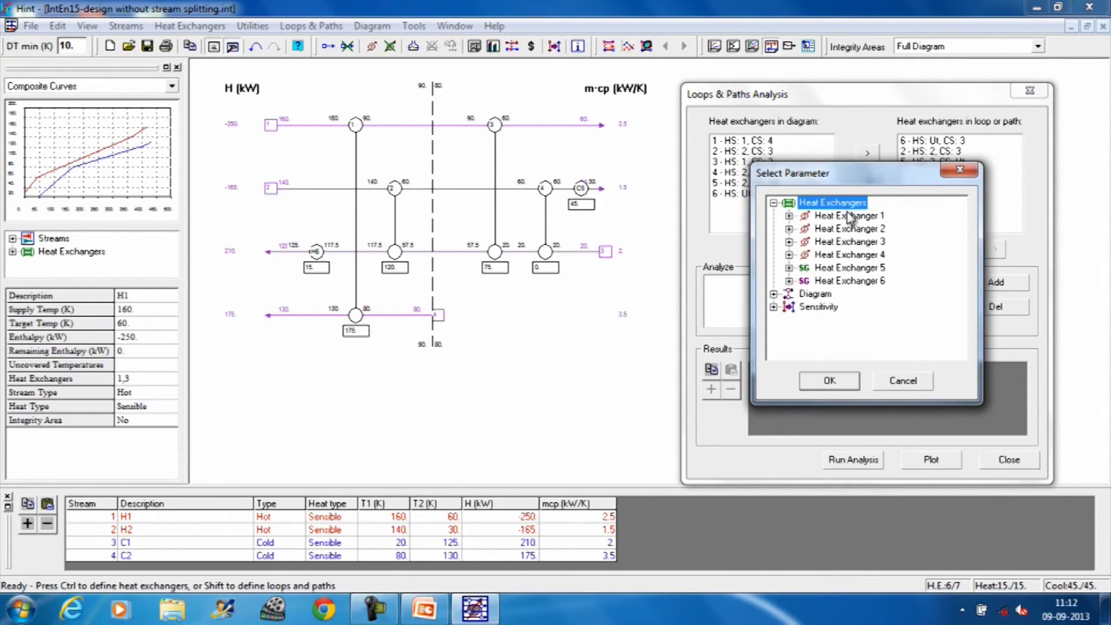
double_click(849, 230)
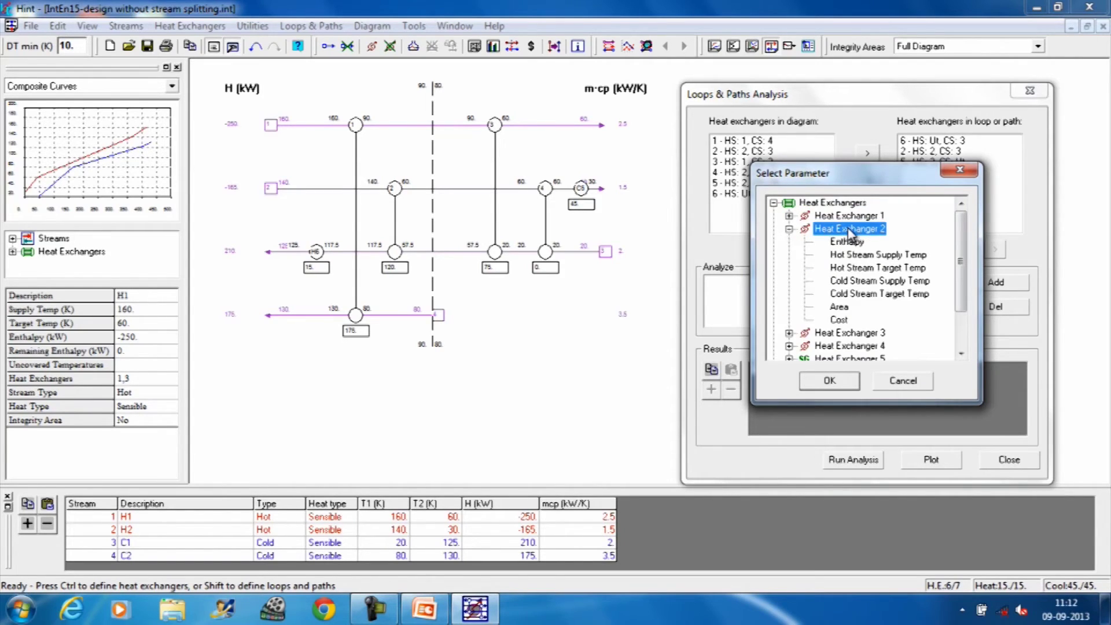
click(856, 268)
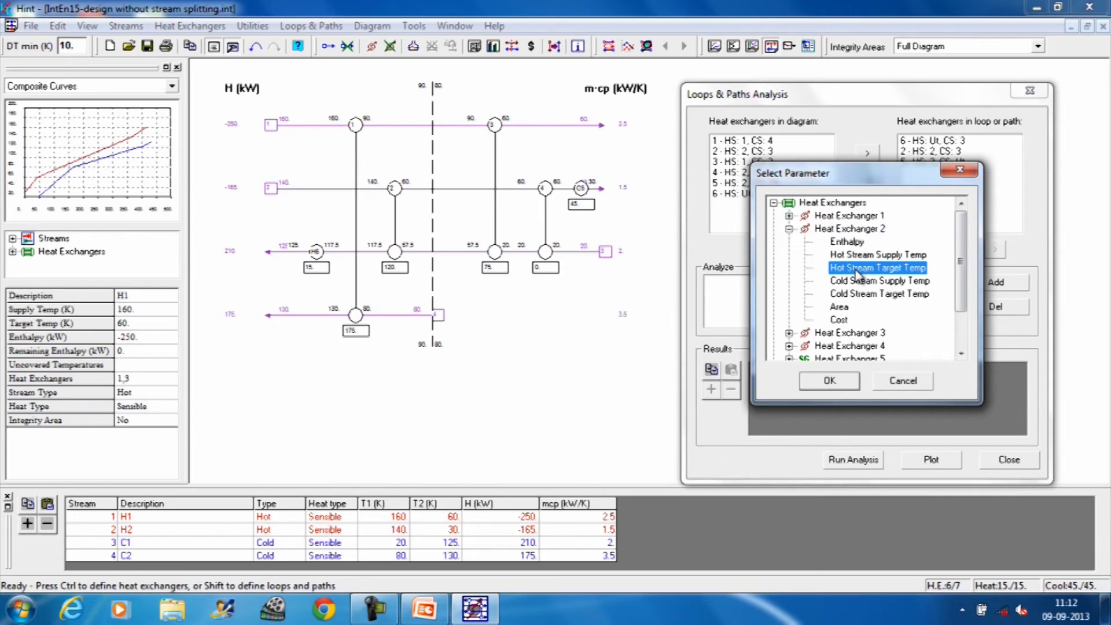
click(829, 380)
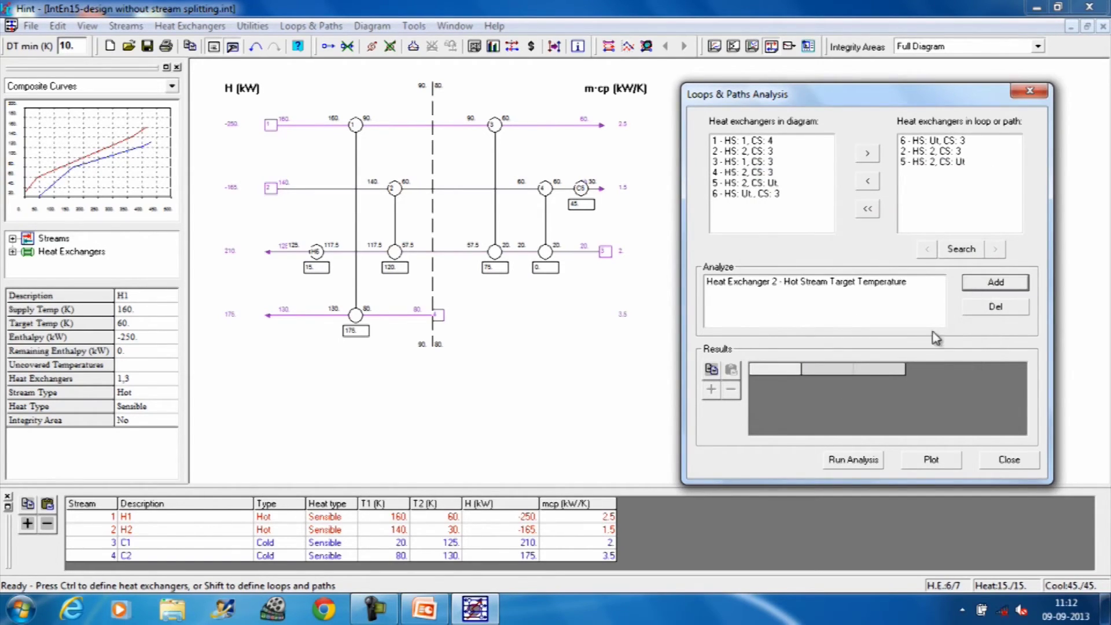
- Add the enthalpy of Heat Exchanger 2 to the parameters to analyze
click(994, 284)
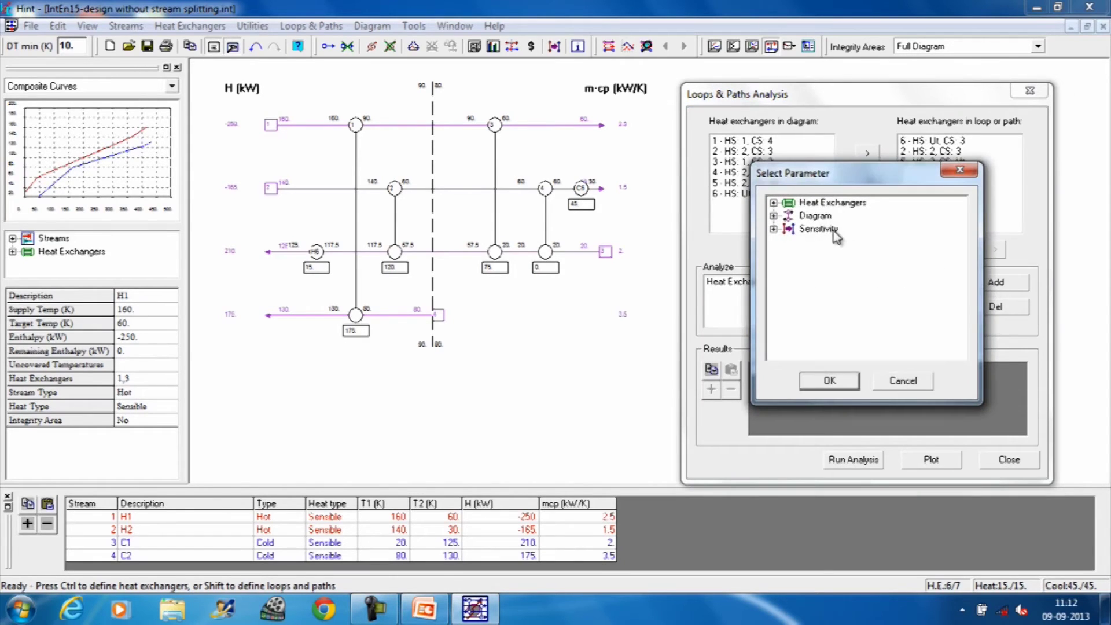
double_click(831, 205)
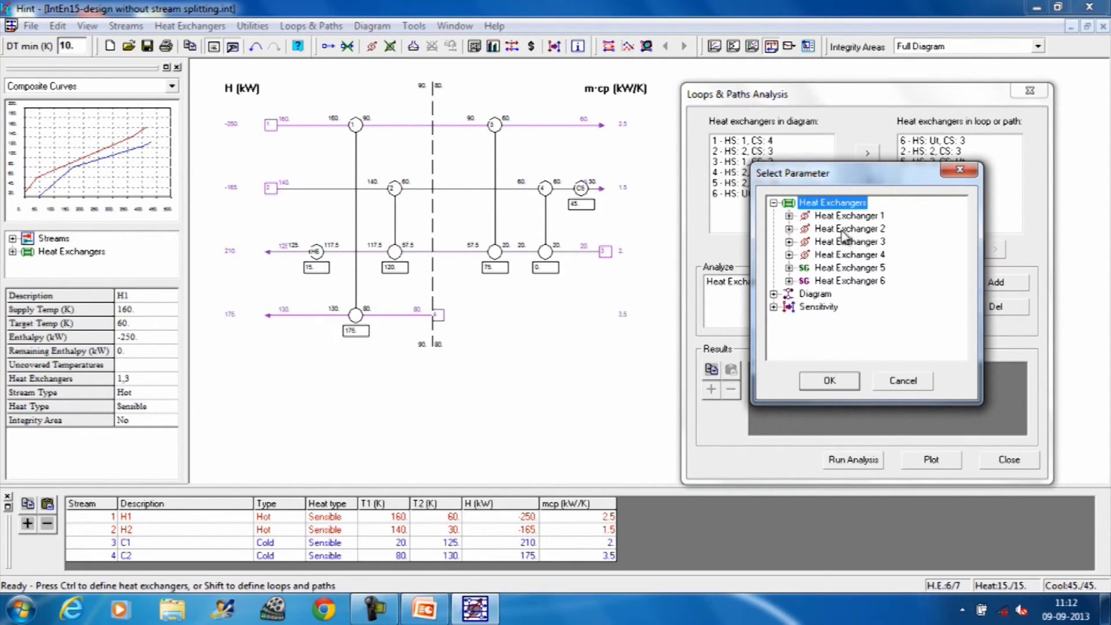
double_click(843, 230)
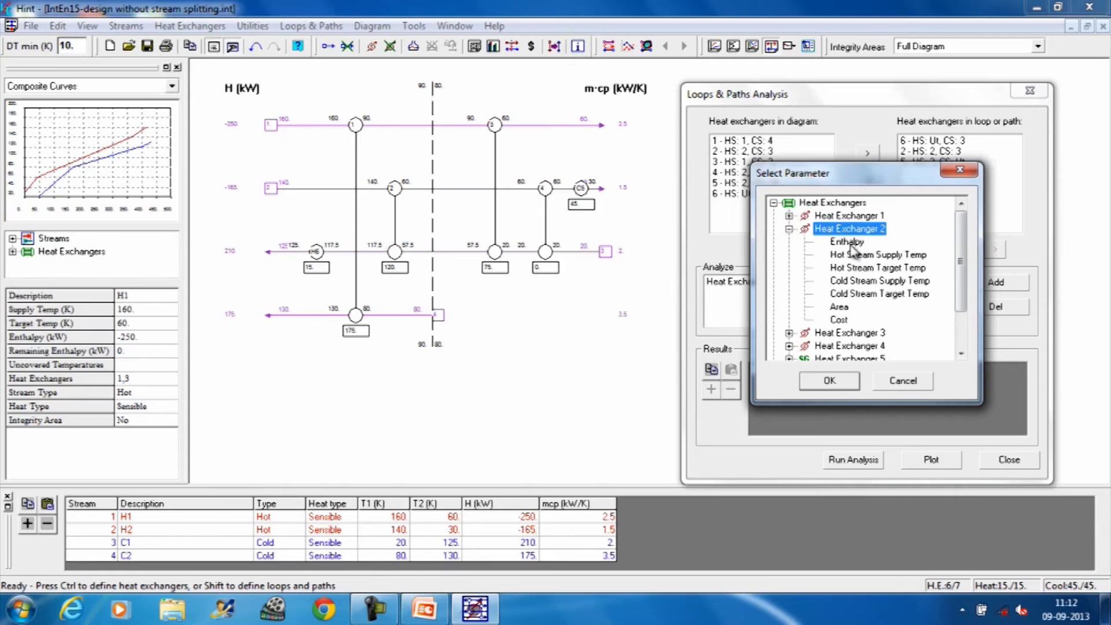
click(853, 243)
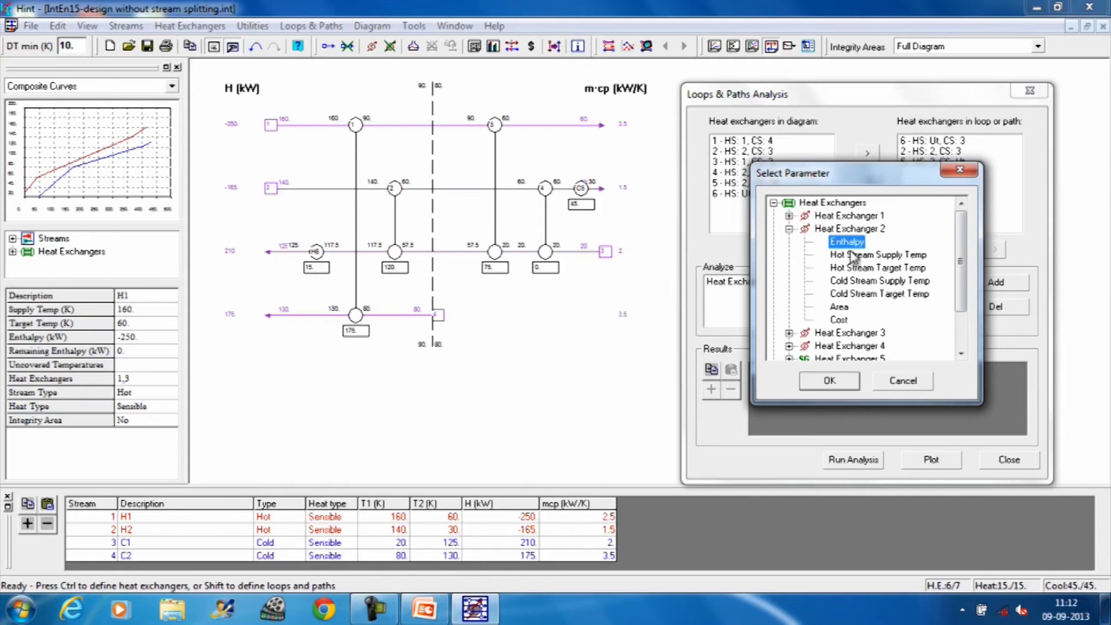
click(829, 380)
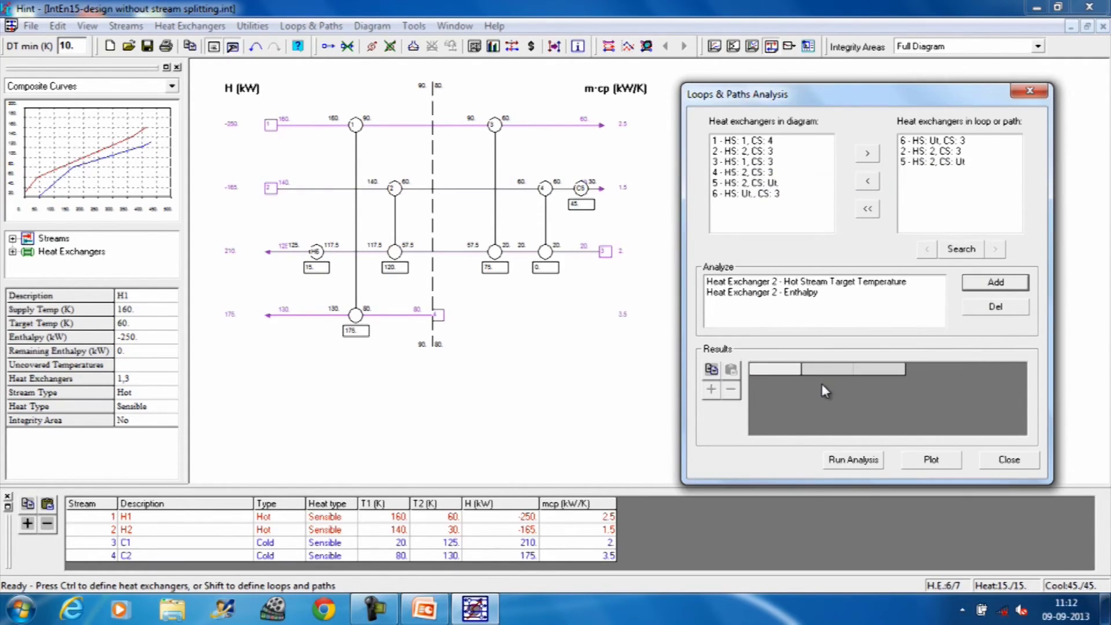
- Add the enthalpy of Heat Exchanger 6 to the parameters to analyze
click(991, 283)
double_click(836, 203)
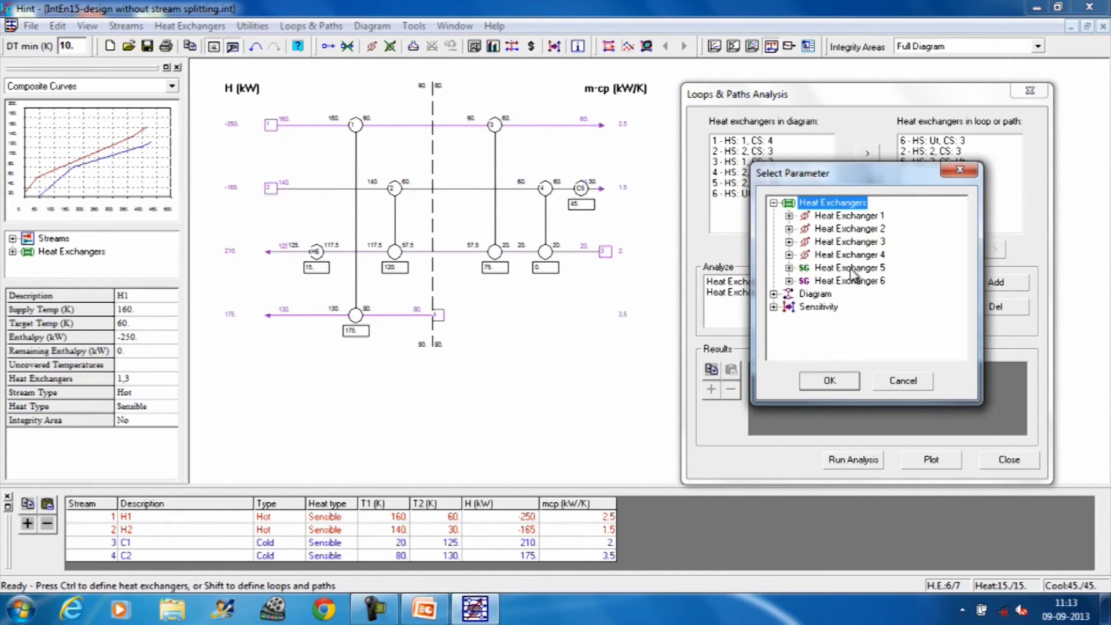
double_click(855, 281)
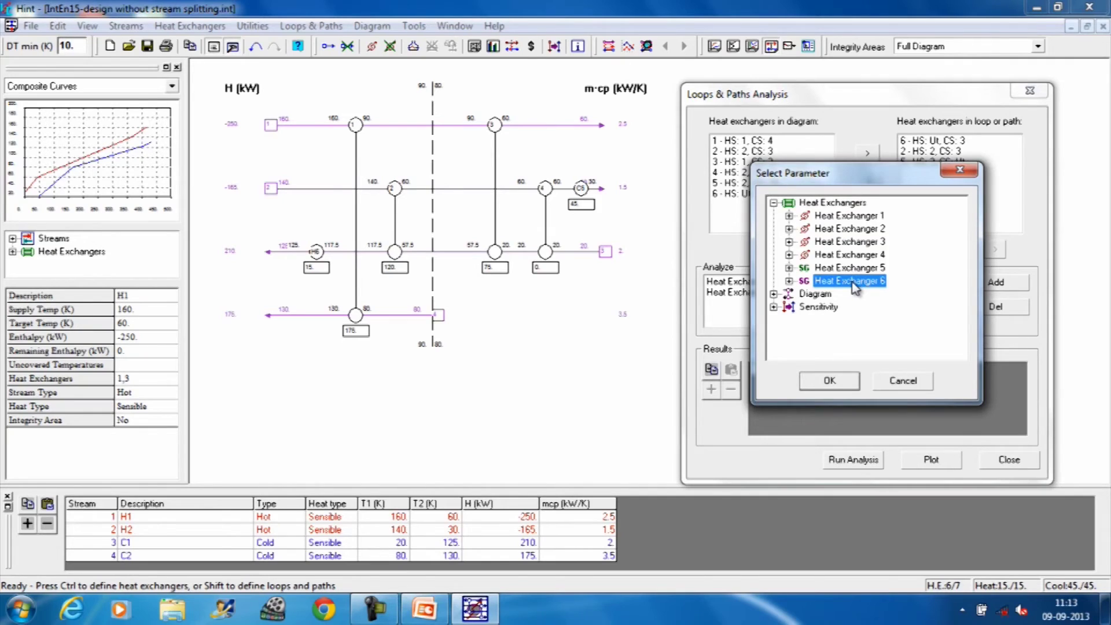
click(847, 294)
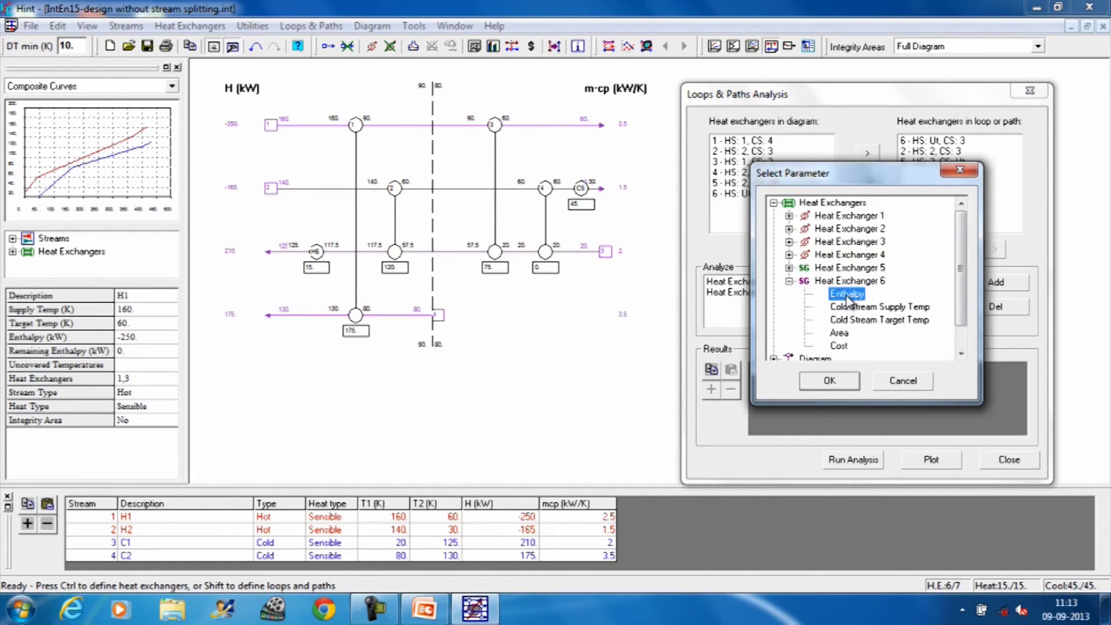
click(830, 382)
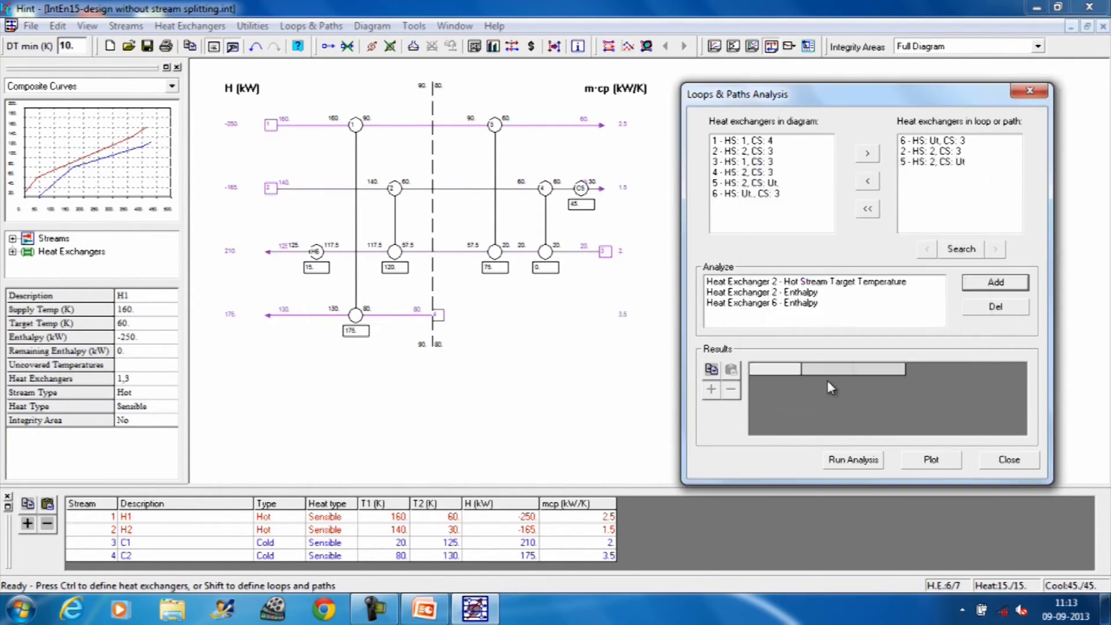
- Add the enthalpy of Heat Exchanger 5 to the parameters to analyze and run the path analysis
click(995, 284)
double_click(838, 204)
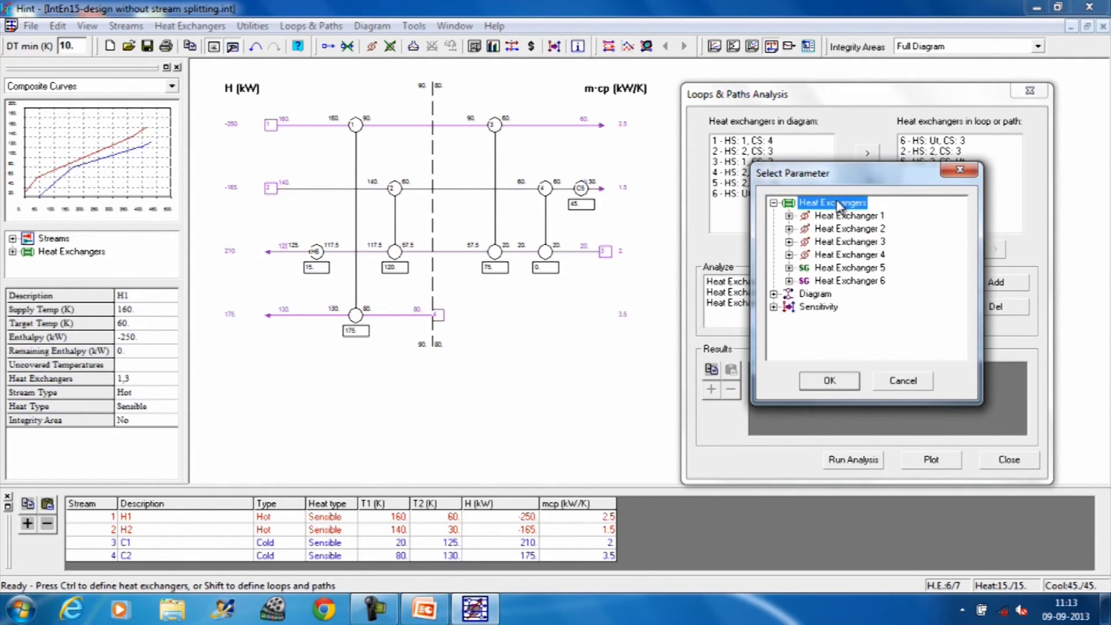
click(848, 269)
double_click(848, 268)
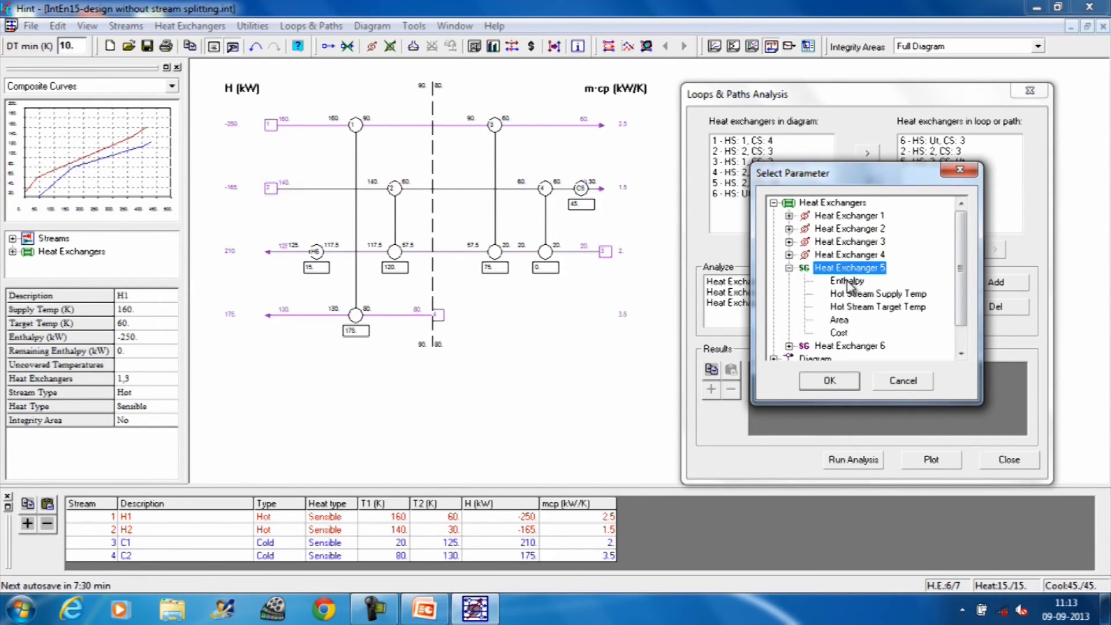
click(846, 281)
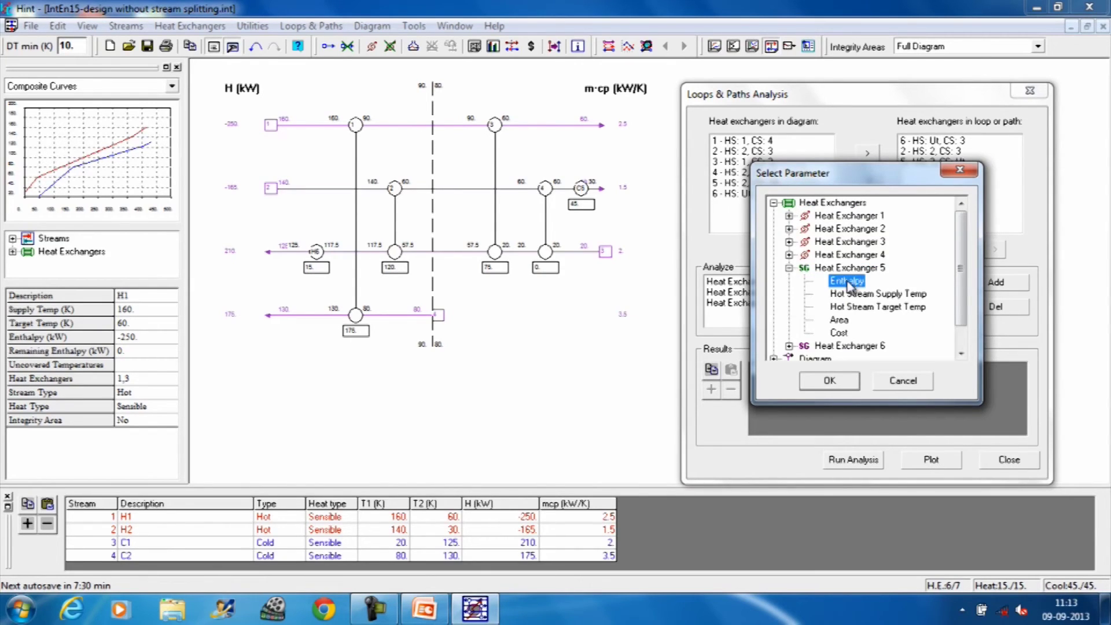
click(837, 384)
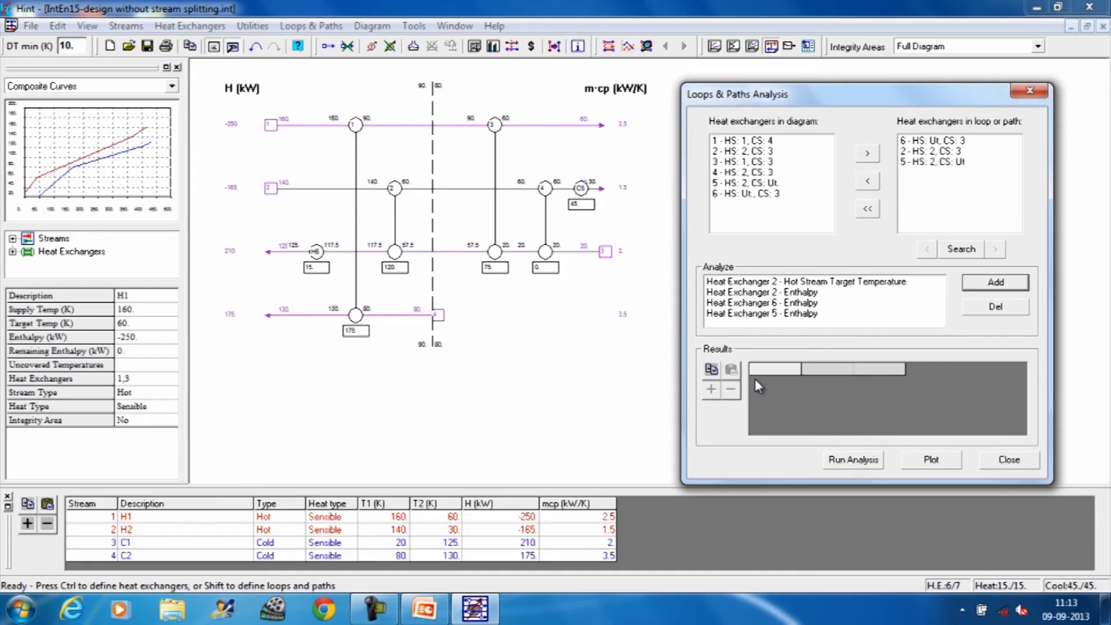
click(853, 460)
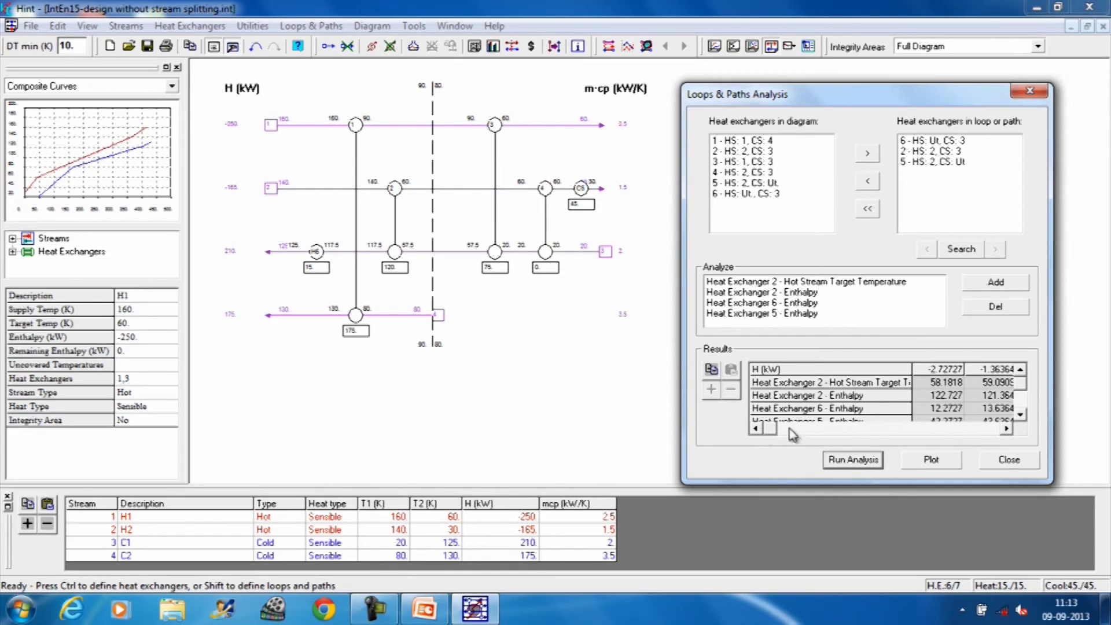
- Examine how Heat Exchanger 2's hot stream target temperature and the three exchanger enthalpies vary with the heat load shifted along the path
click(1005, 430)
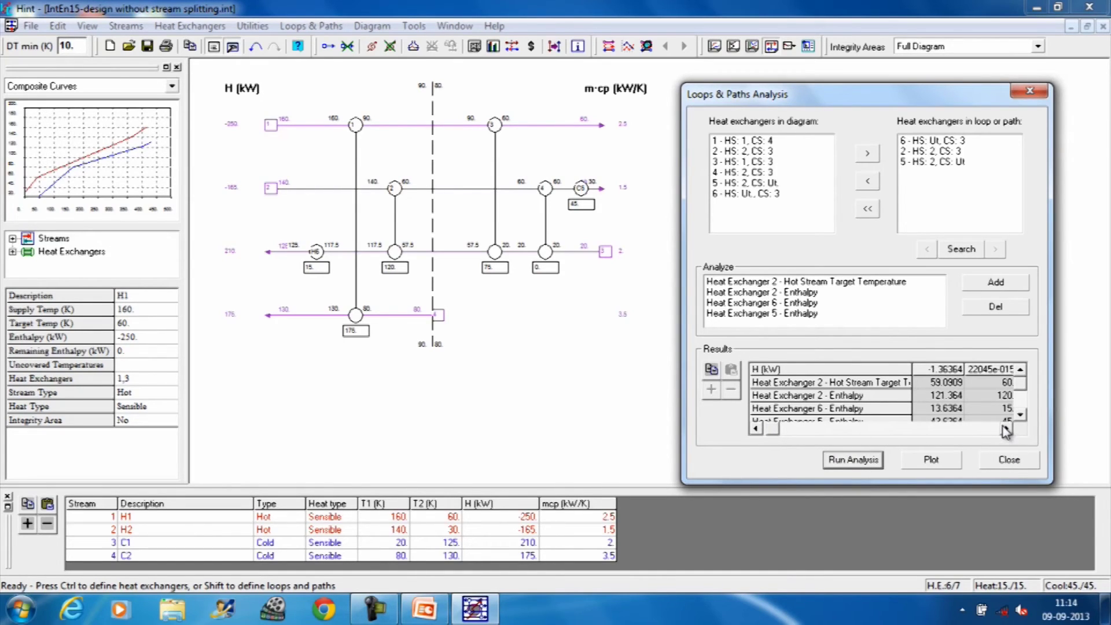
click(756, 430)
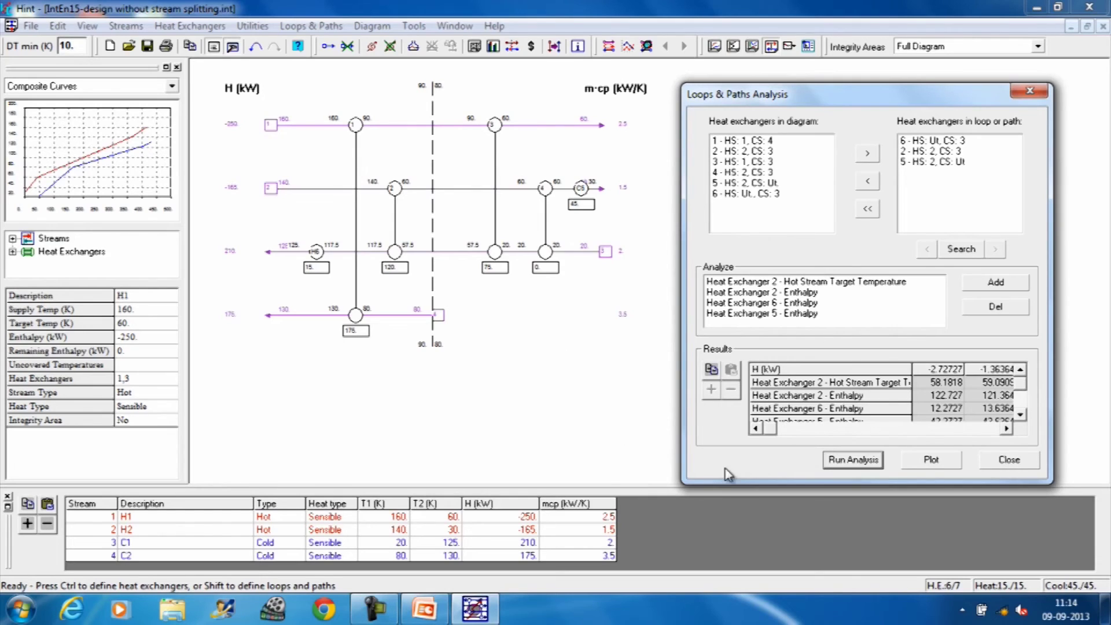
click(1008, 432)
click(1007, 431)
click(1007, 431)
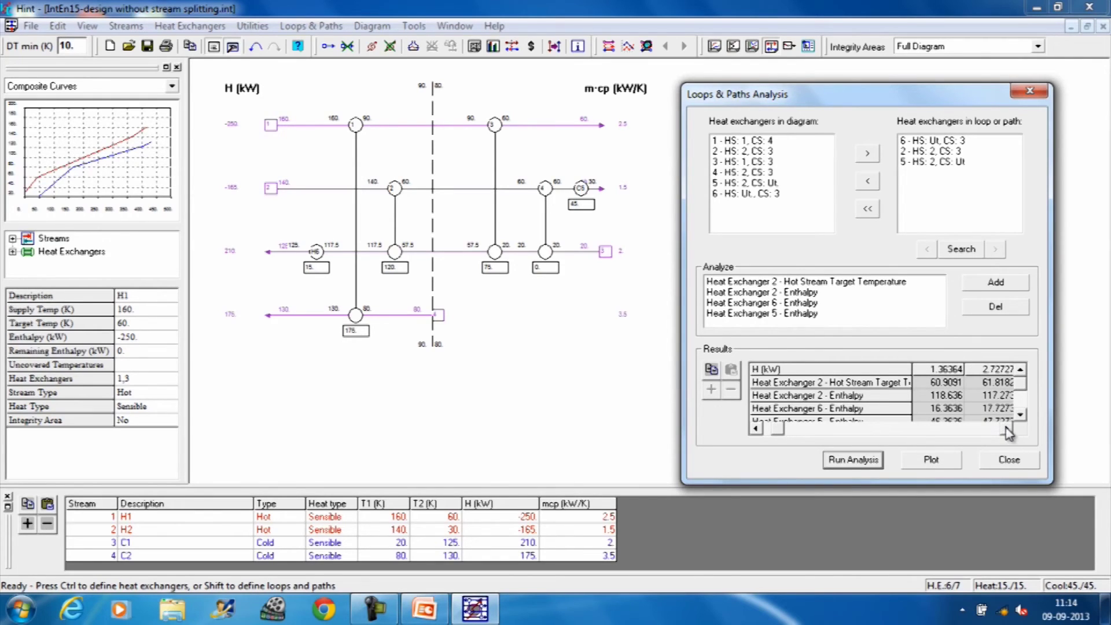
click(1008, 431)
click(1007, 431)
click(1007, 431)
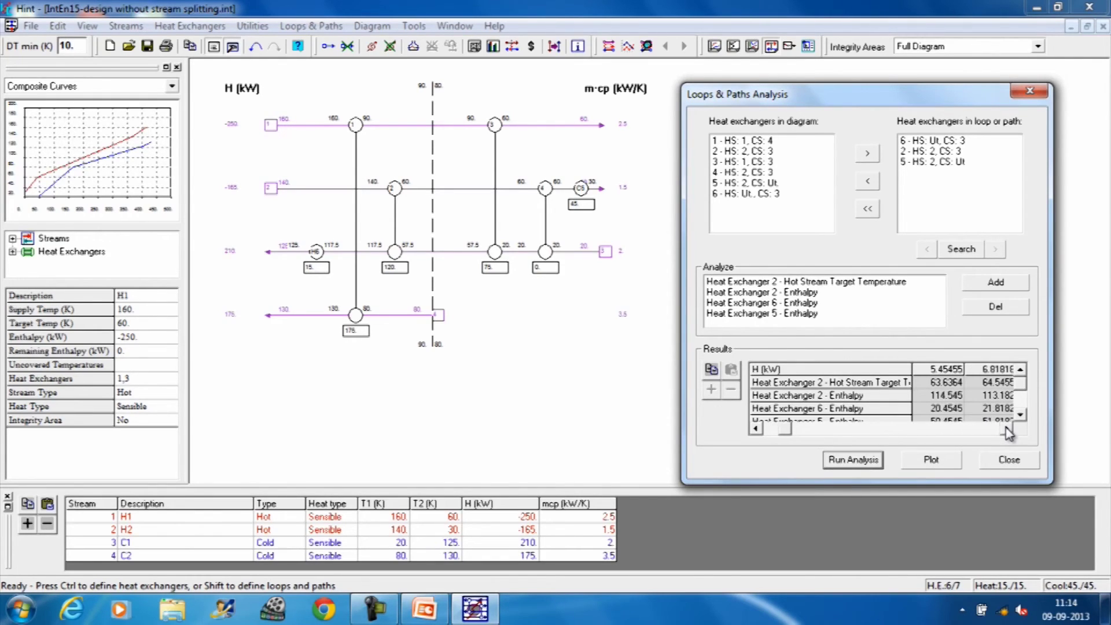
click(1007, 432)
click(1007, 432)
click(1007, 431)
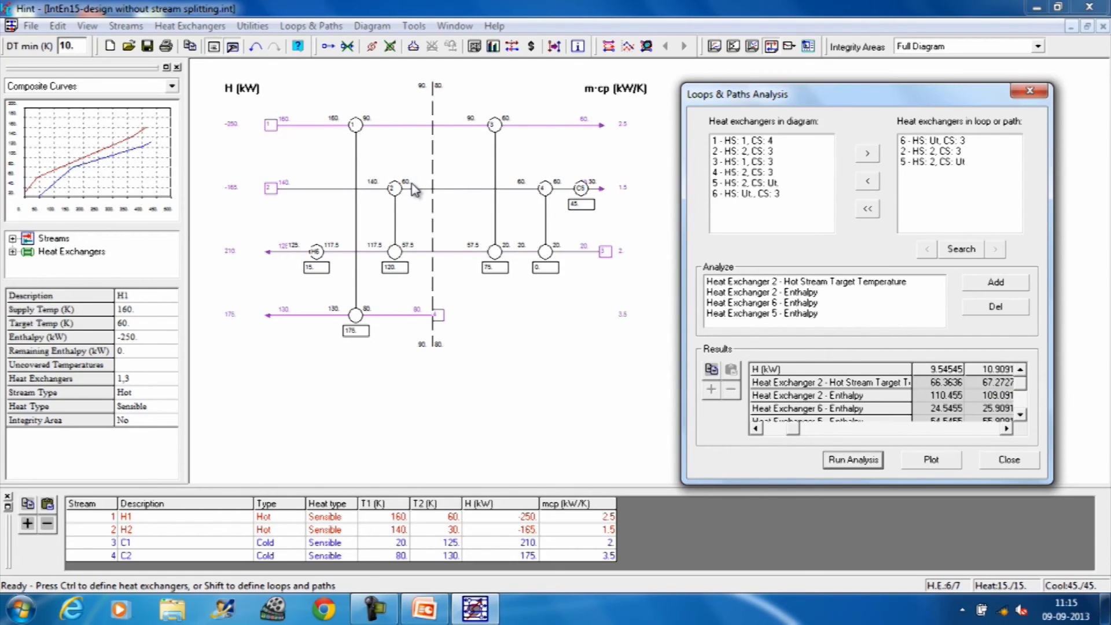
click(1007, 429)
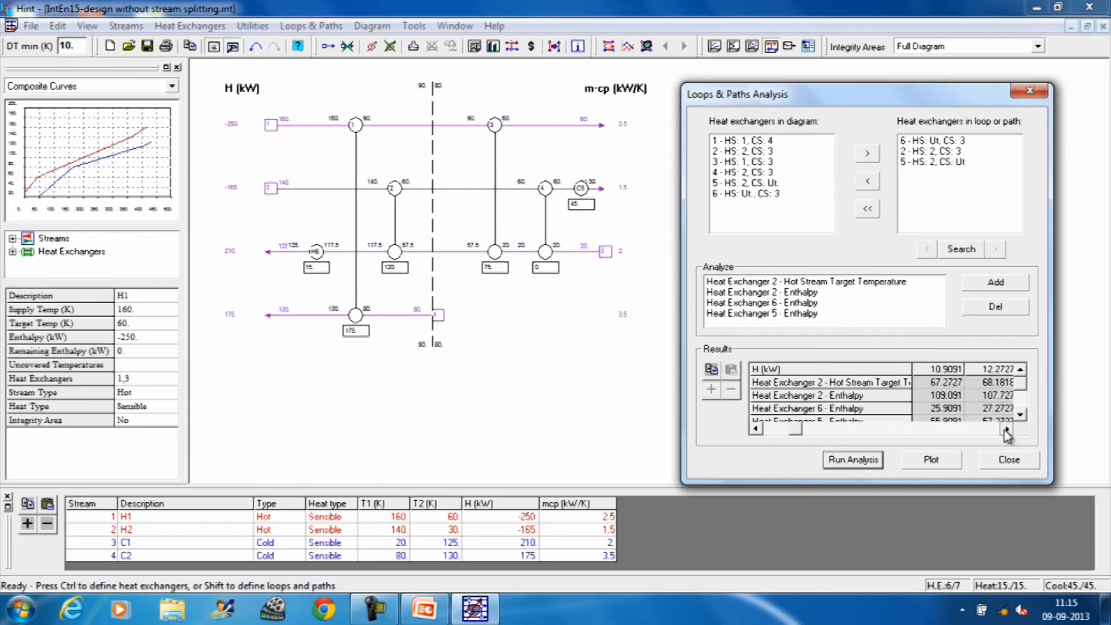